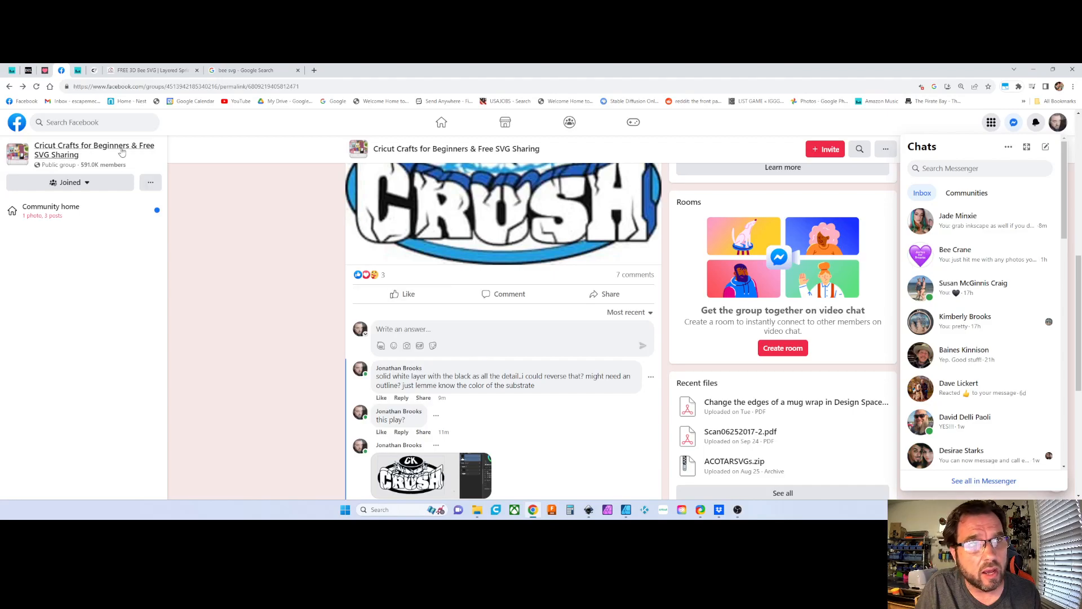
Switch to Affinity Designer and create a 10 × 10 in, 300 DPI document from the "new deign or sketch" preset.
mouse_move(264, 72)
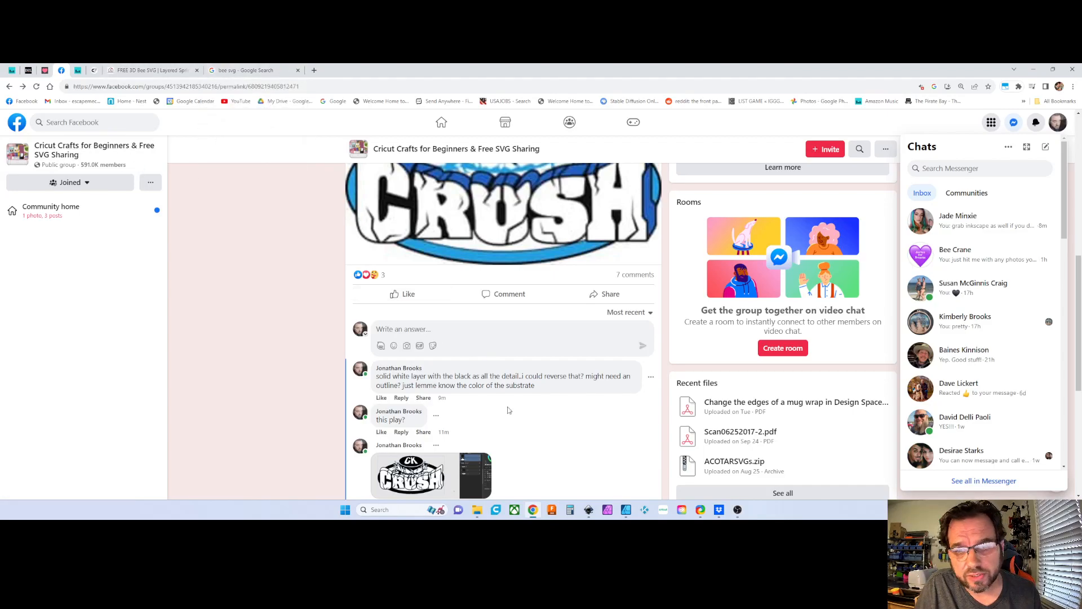
click(626, 510)
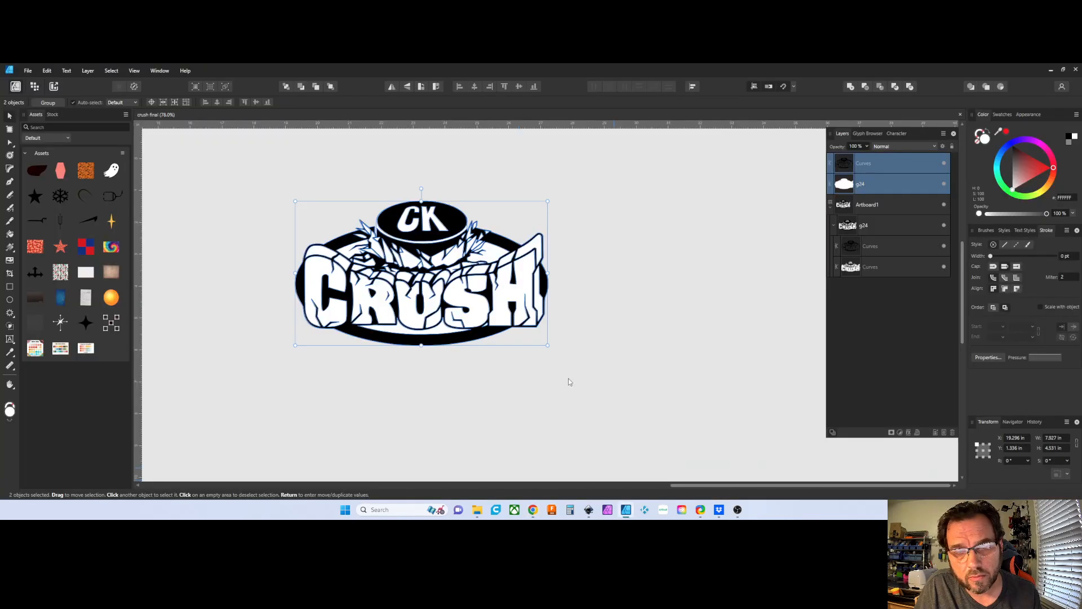
click(28, 72)
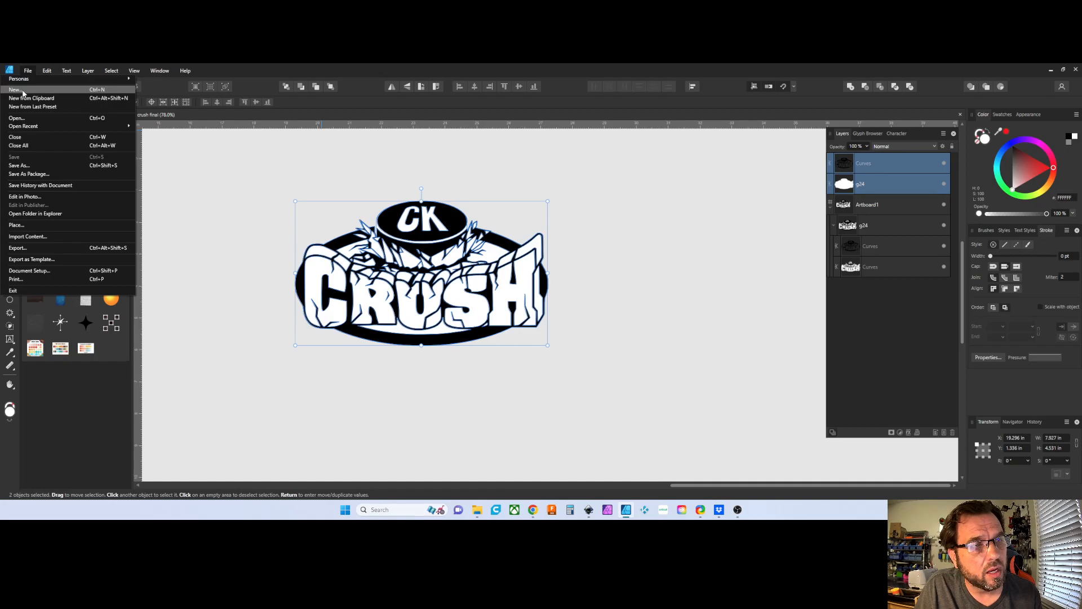
click(15, 89)
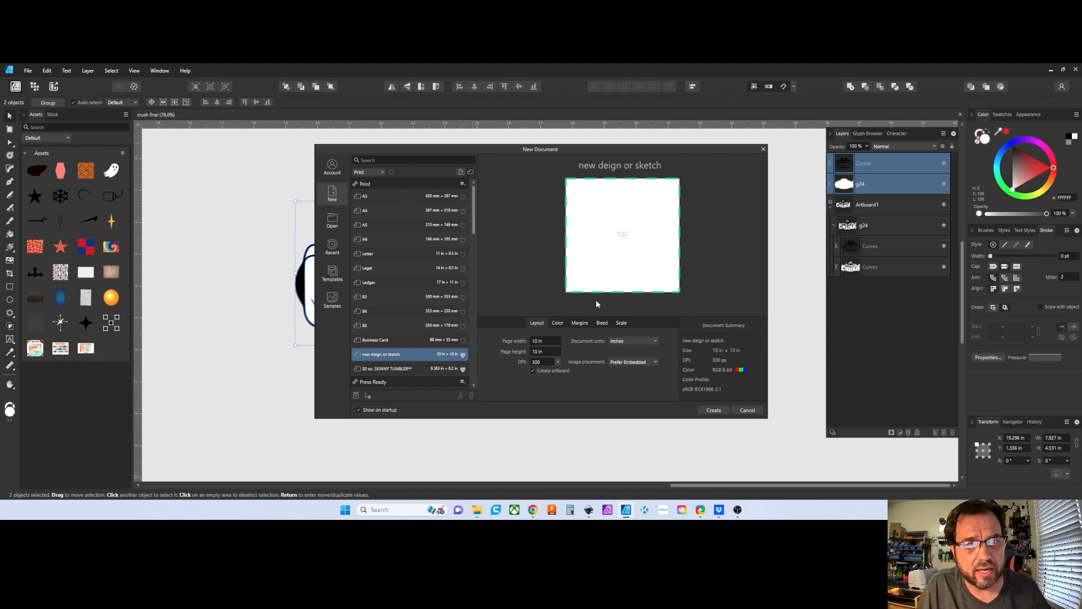
click(709, 411)
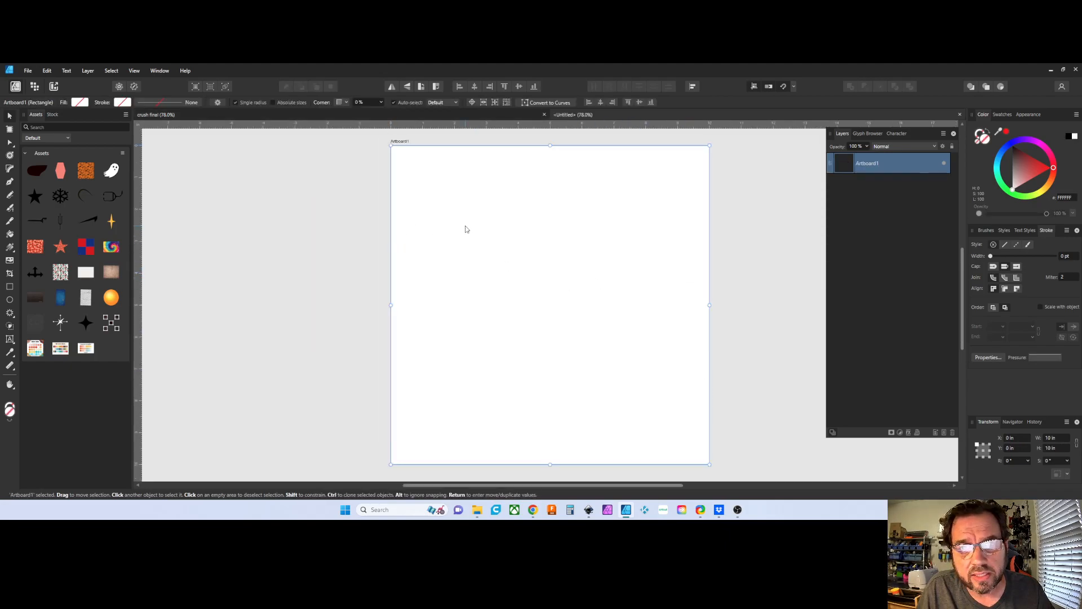
Switch to Facebook in the browser and open the craftshousesvg free 3D bee SVG product link from the latest Messenger conversation.
click(531, 510)
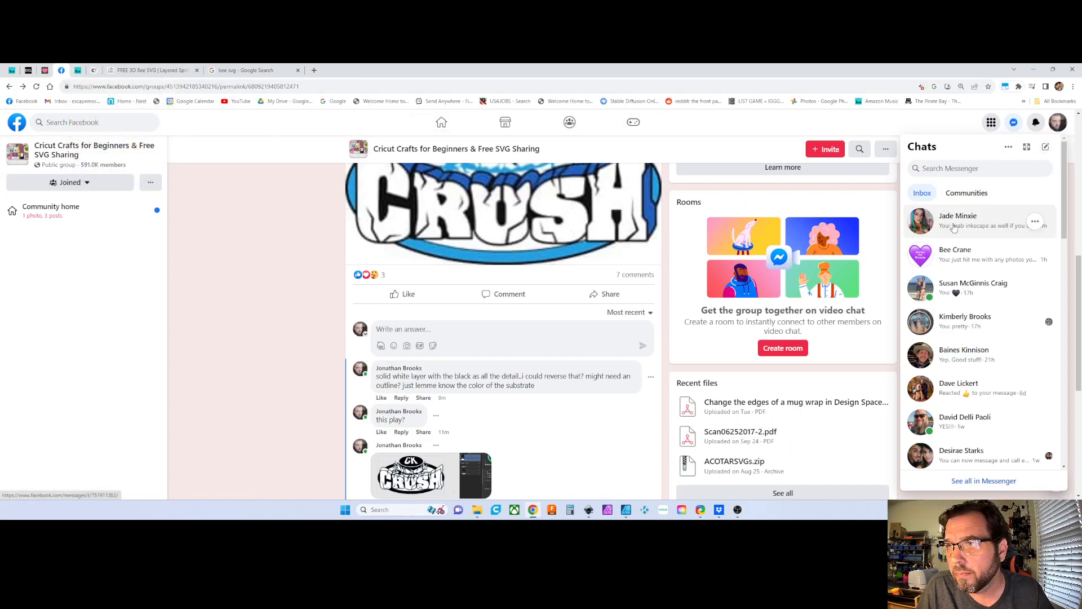
click(1036, 122)
scroll(981, 368, down, 3)
scroll(1011, 169, up, 3)
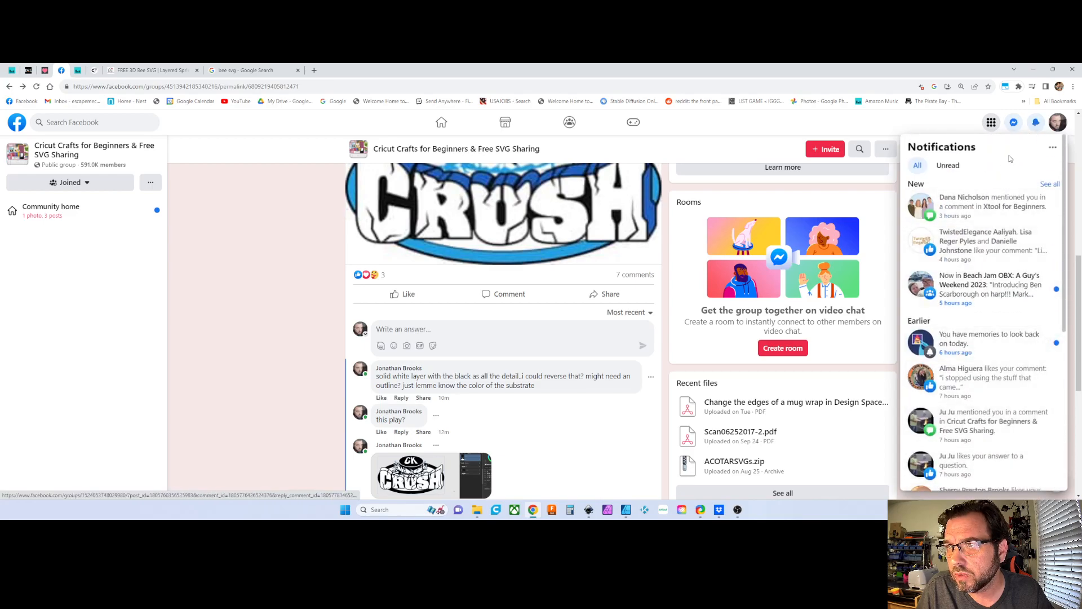
click(1014, 122)
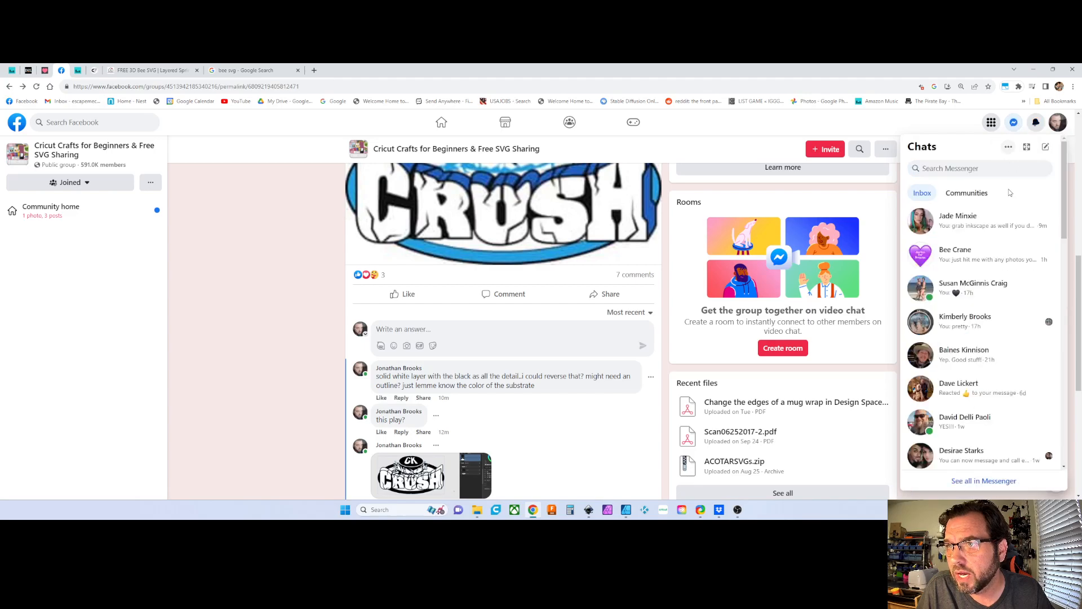
click(989, 225)
scroll(975, 376, up, 3)
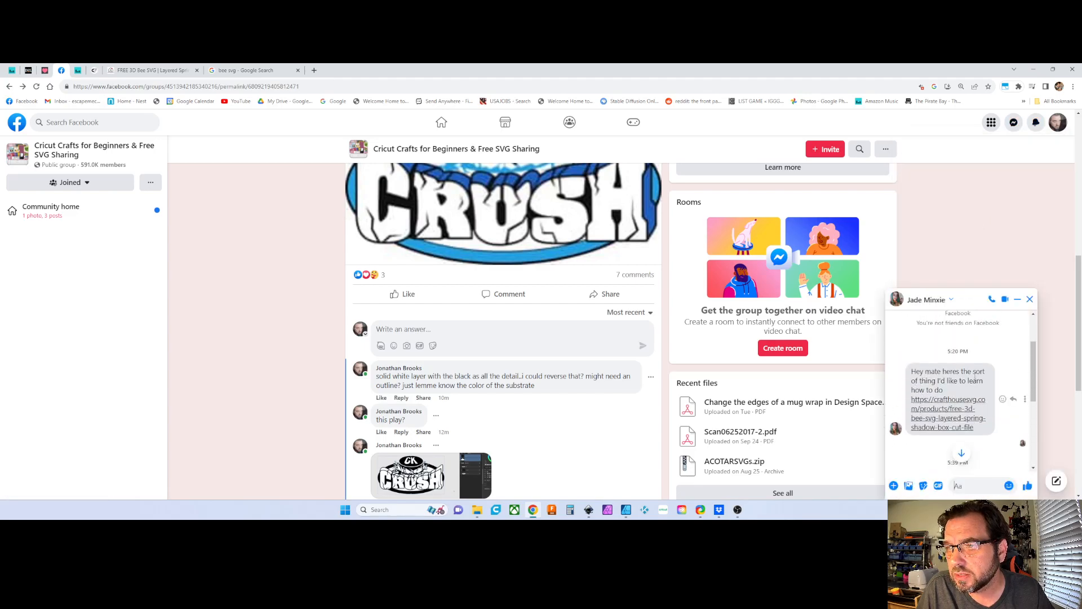
click(952, 406)
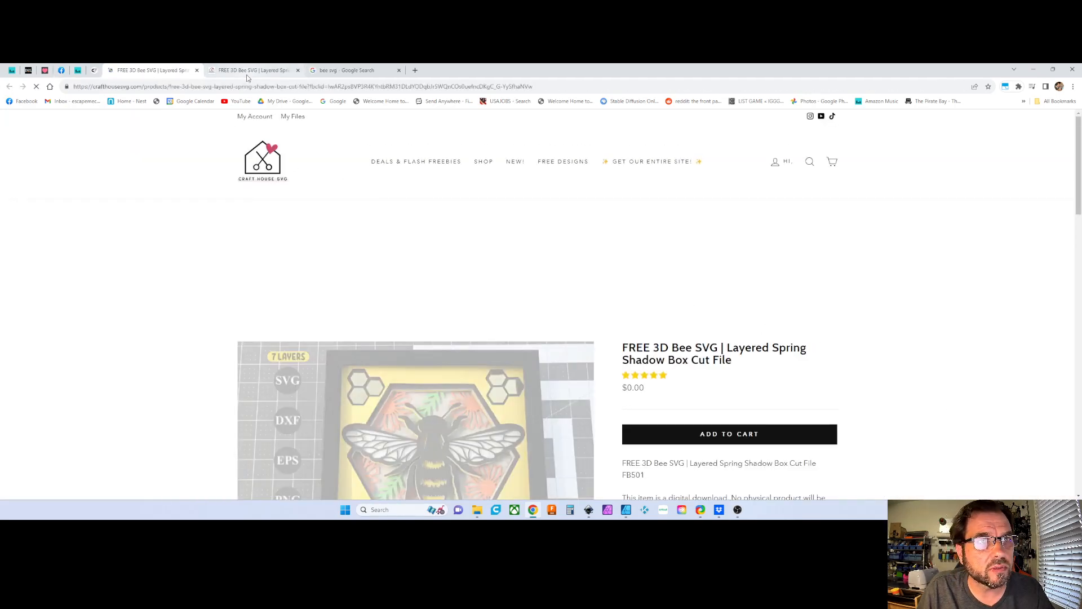
Copy the framed bee shadow box photo from the product page and paste it into the new Affinity Designer document.
scroll(428, 271, down, 2)
right_click(382, 333)
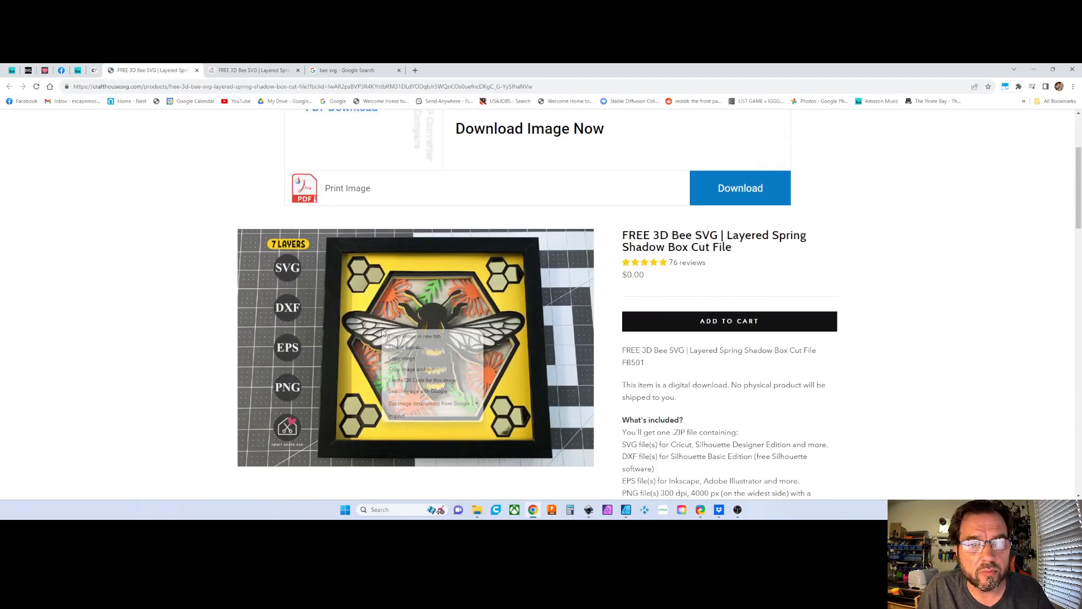
click(396, 359)
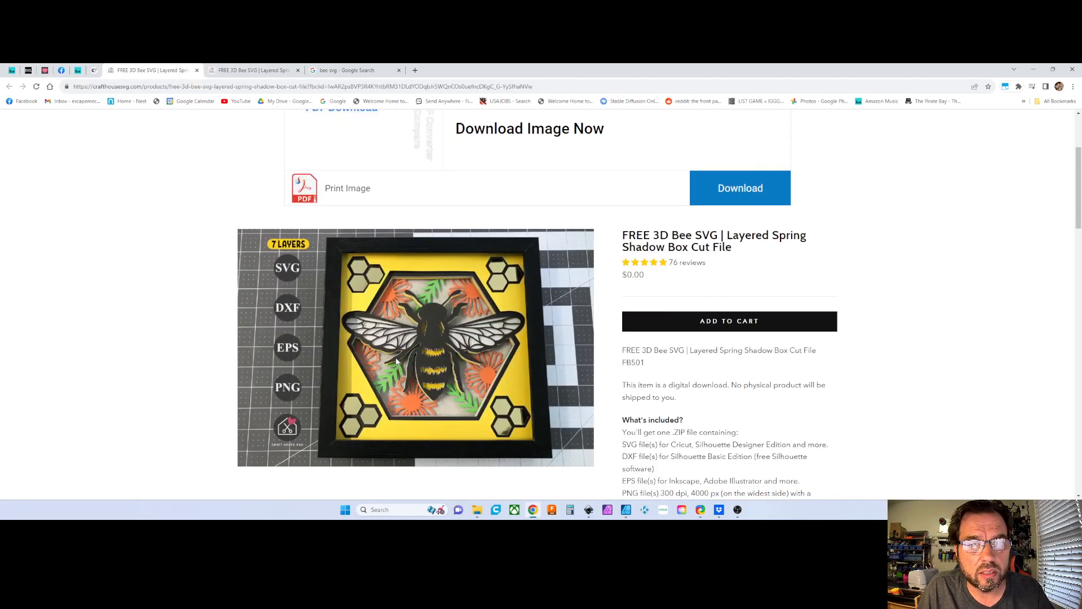
click(626, 510)
right_click(540, 282)
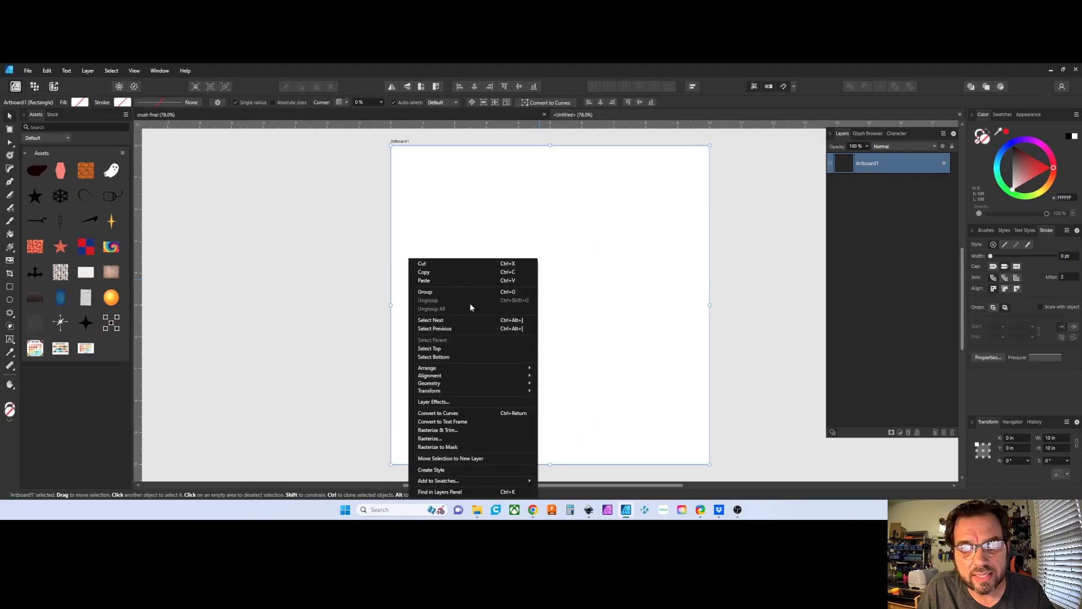
click(444, 280)
Enlarge the bee photo to about 11.91 × 7.94 in across the artboard and place a copy of it beside the artboard.
drag(496, 331, 336, 442)
drag(474, 379, 534, 278)
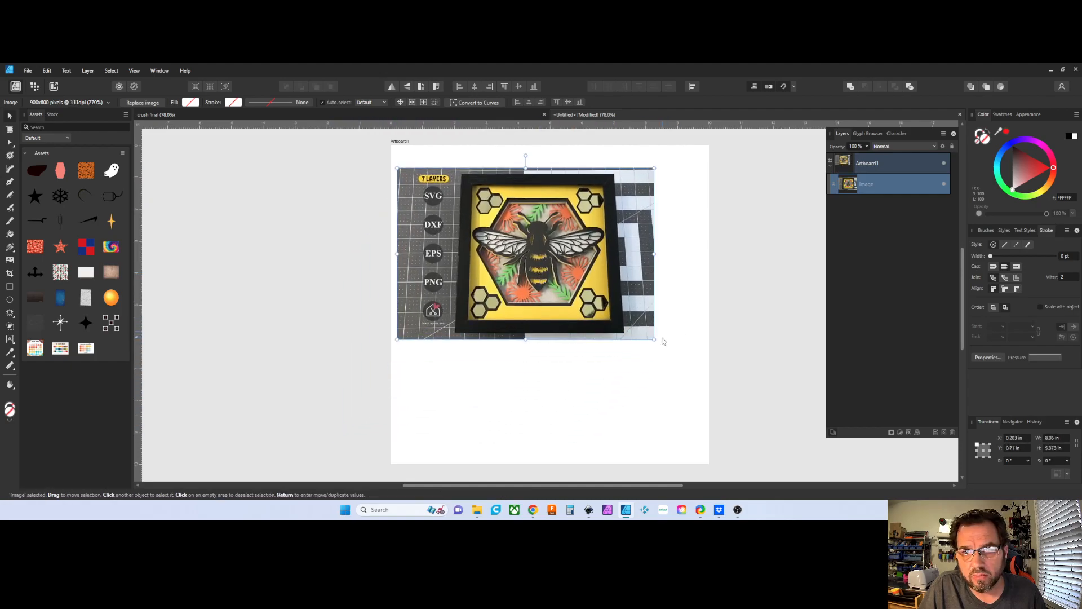
drag(655, 338, 768, 417)
drag(662, 331, 617, 325)
drag(586, 288, 206, 261)
Set the opacity of the bee photo on the artboard to 50% and lock its layer.
click(542, 292)
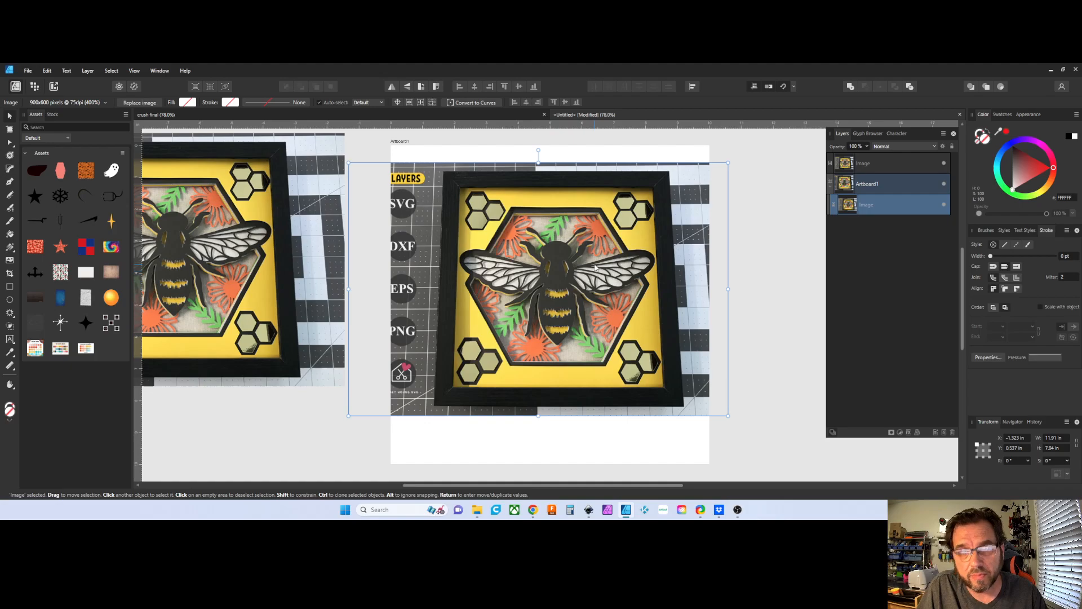
key(5)
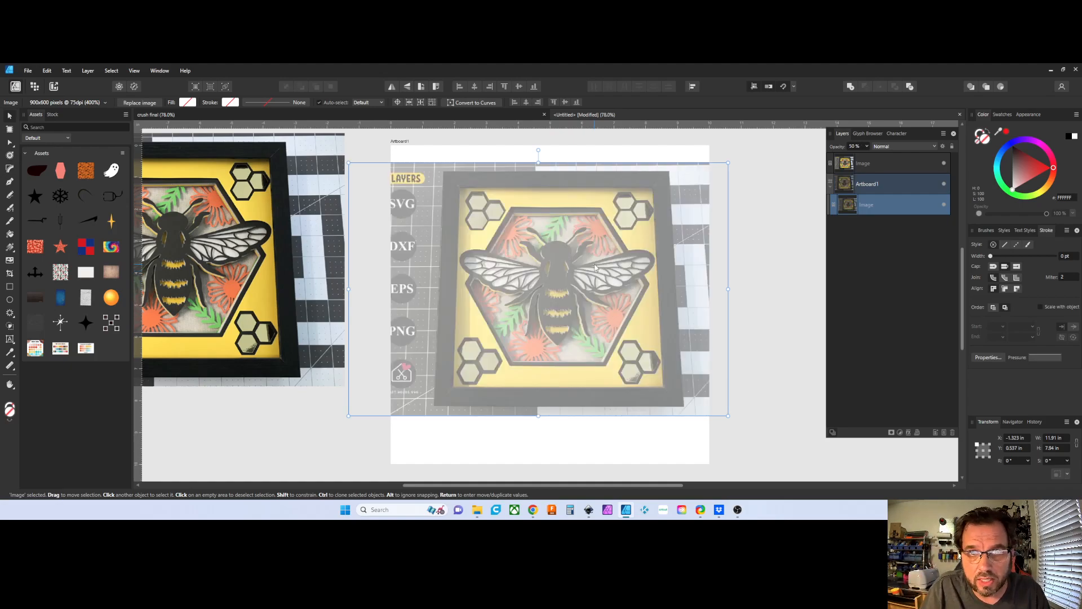
click(867, 147)
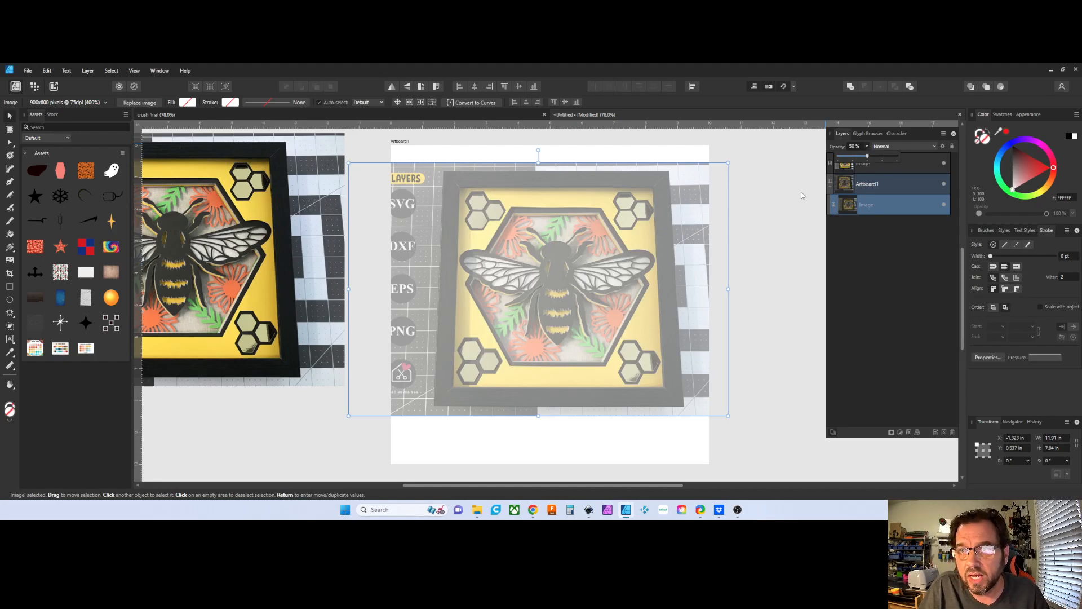
click(932, 208)
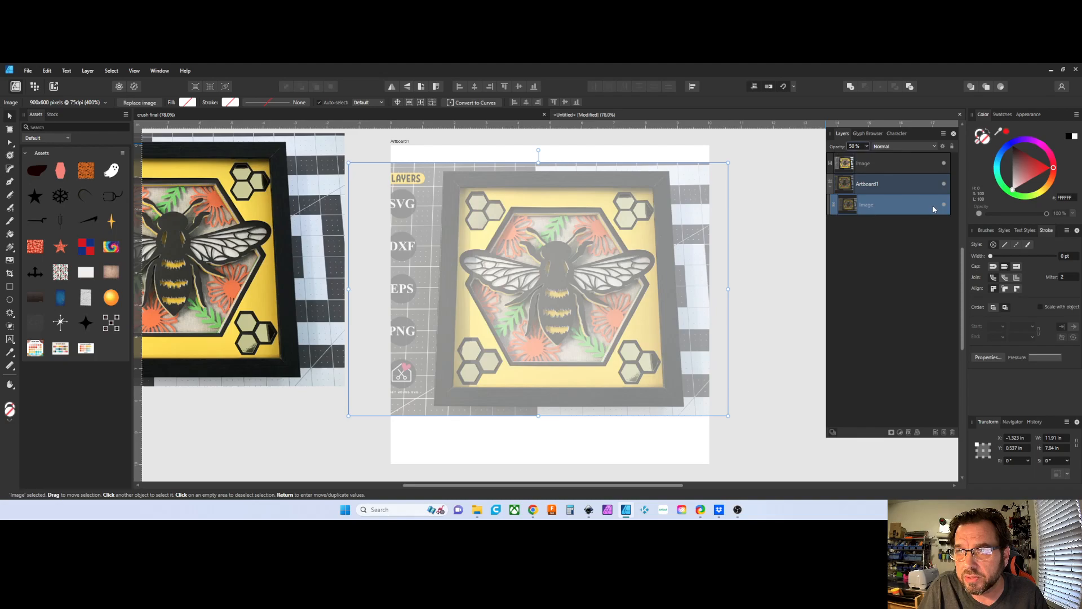
click(936, 207)
click(943, 204)
click(943, 204)
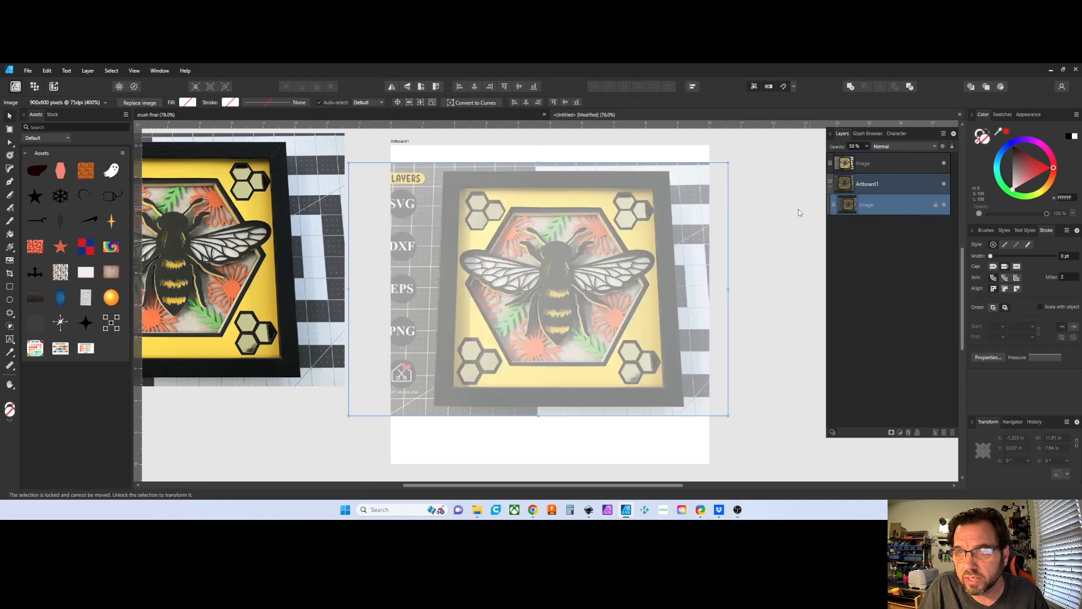
drag(646, 249, 572, 257)
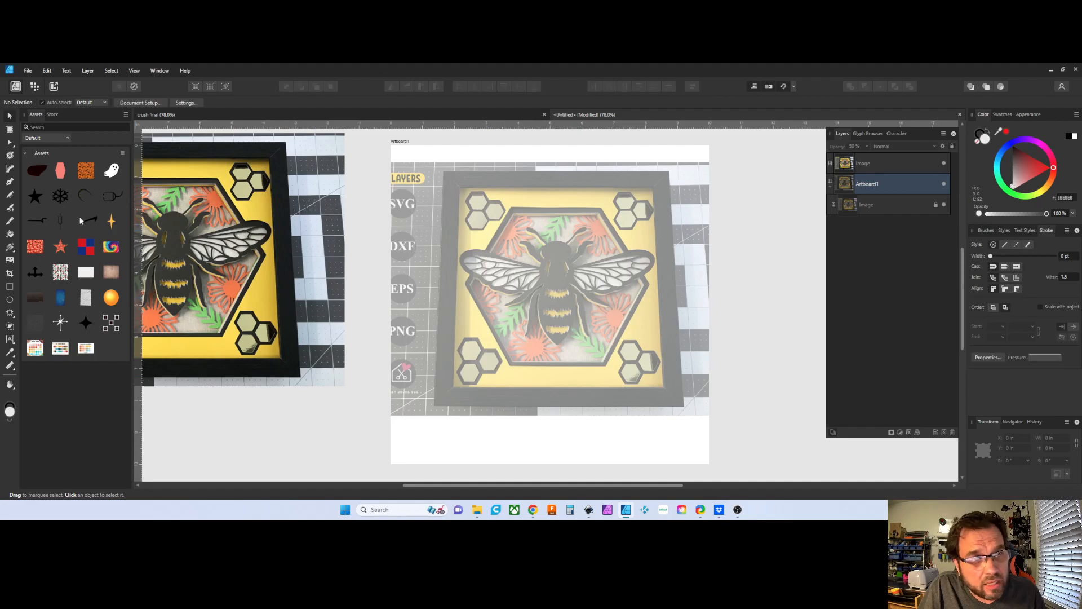
Draw an ellipse over the bee's abdomen, set its opacity to 30%, and fit it to about 1.14 × 2.08 in.
key(m)
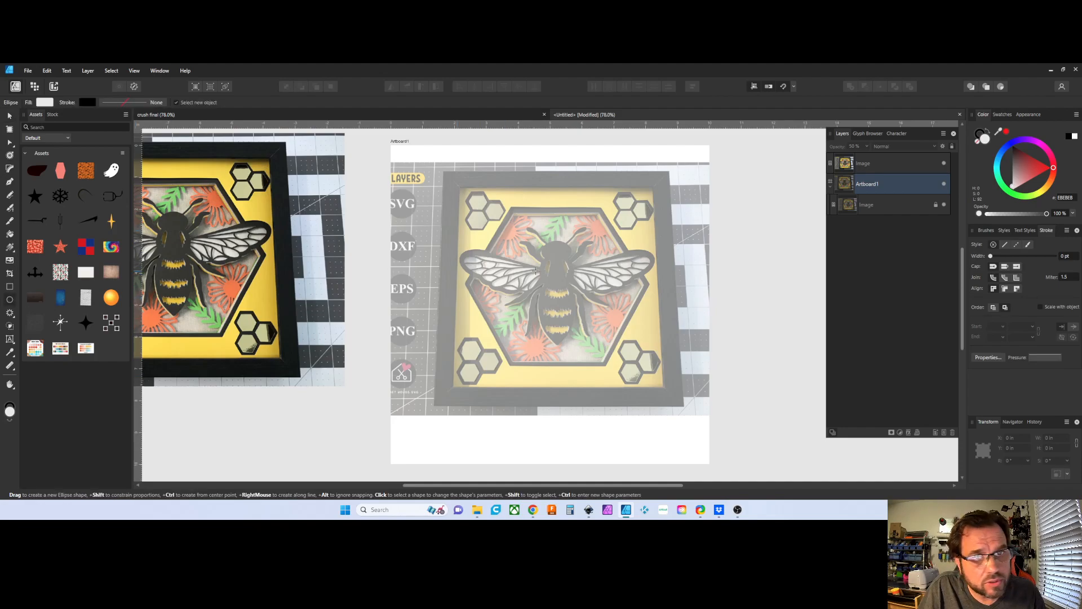
scroll(576, 233, up, 2)
drag(536, 320, 580, 411)
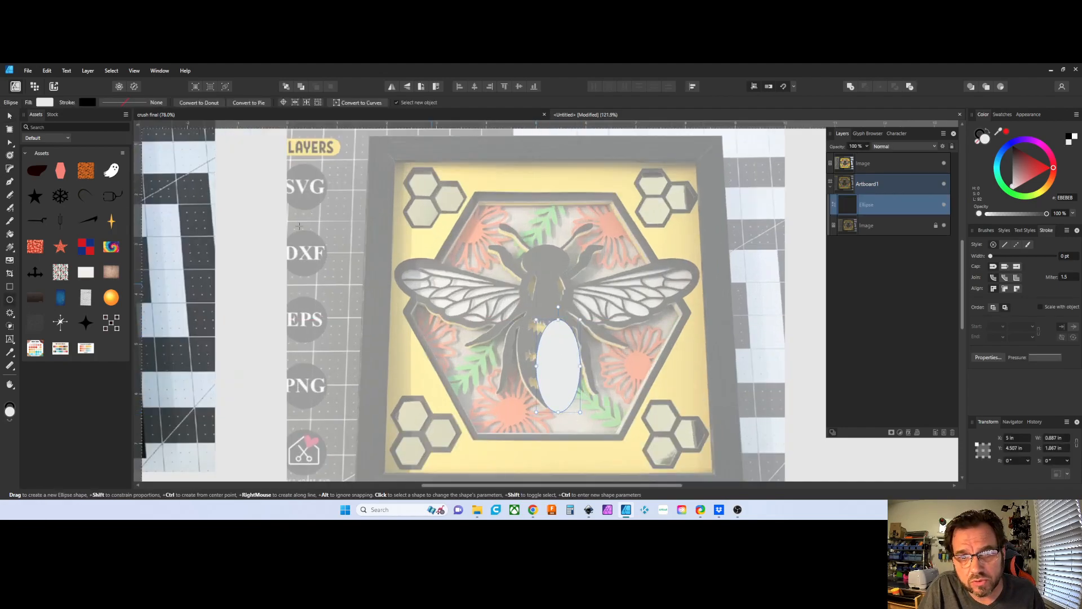
click(9, 116)
drag(551, 358, 574, 372)
key(3)
scroll(573, 370, up, 2)
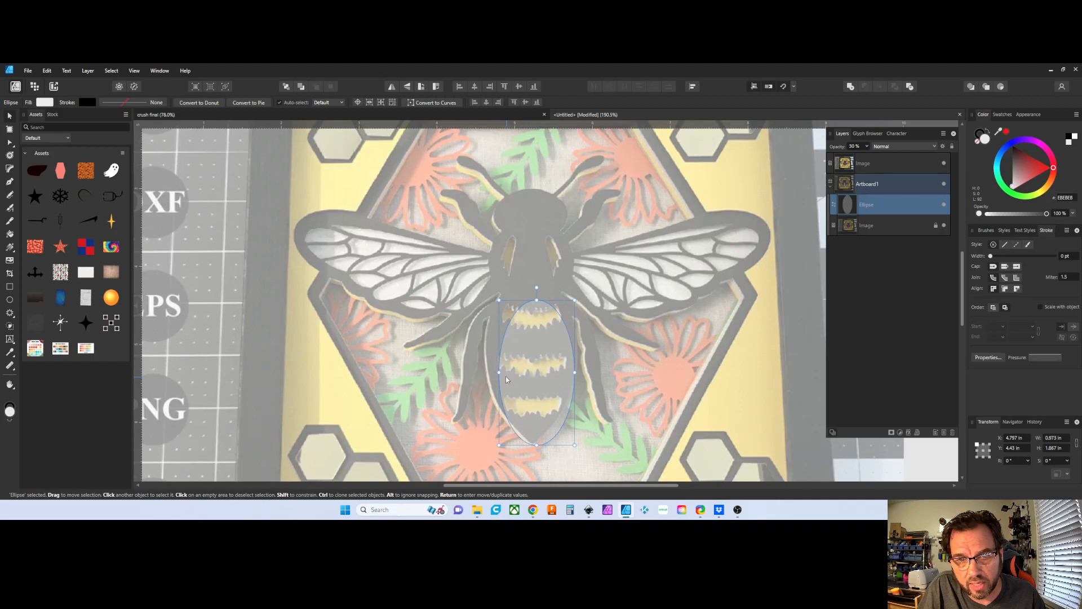
drag(499, 372, 486, 372)
drag(529, 301, 530, 283)
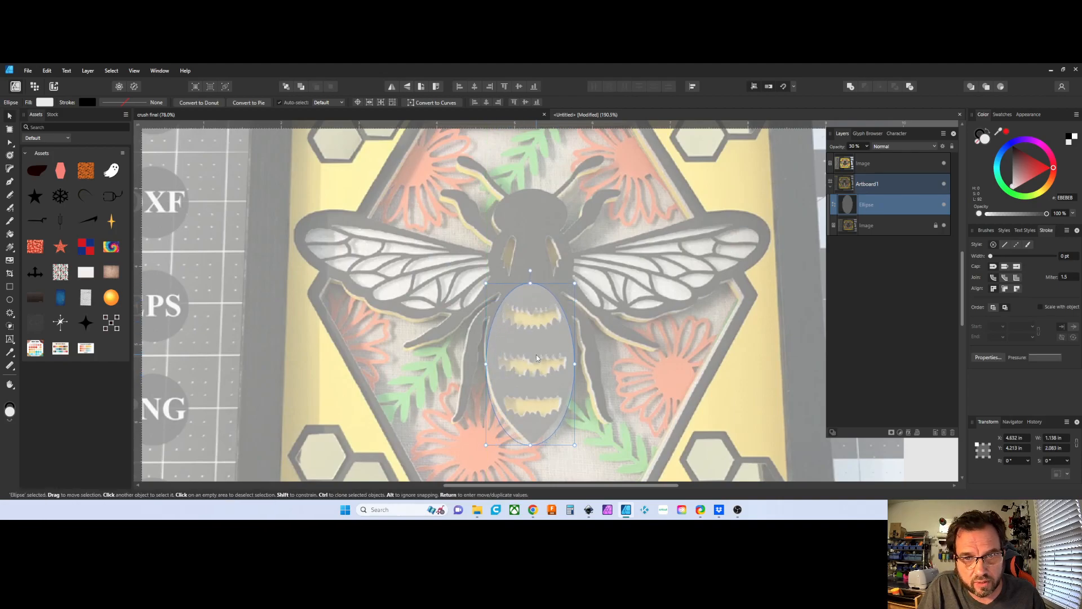
Duplicate the ellipse for the thorax and head, sizing the copies to about 0.80 × 1.26 in and 0.91 × 0.73 in.
ctrl+drag(536, 356, 534, 261)
drag(534, 187, 530, 227)
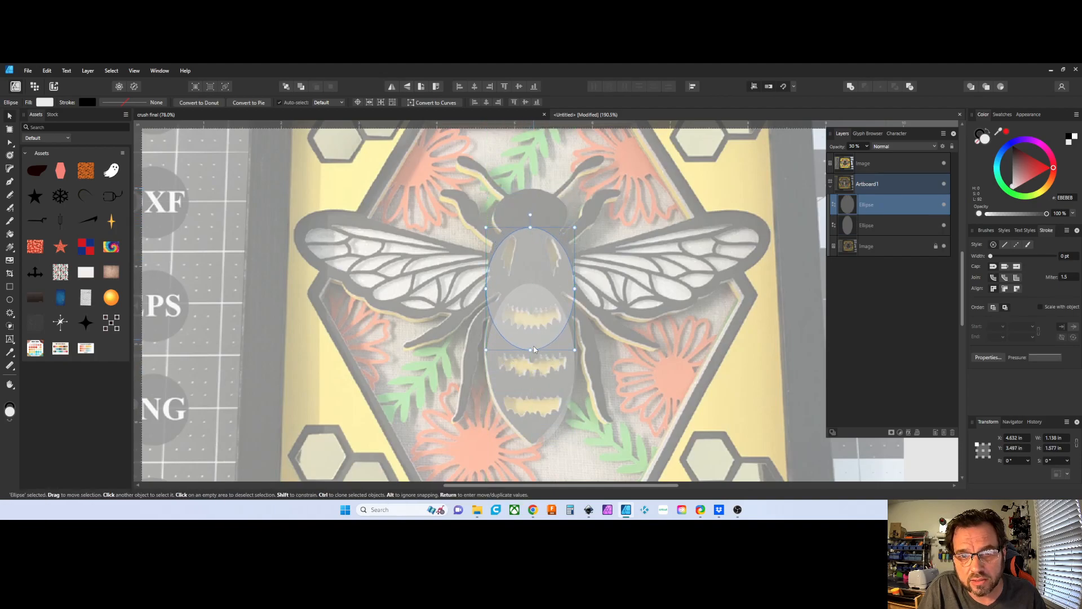
drag(529, 350, 531, 325)
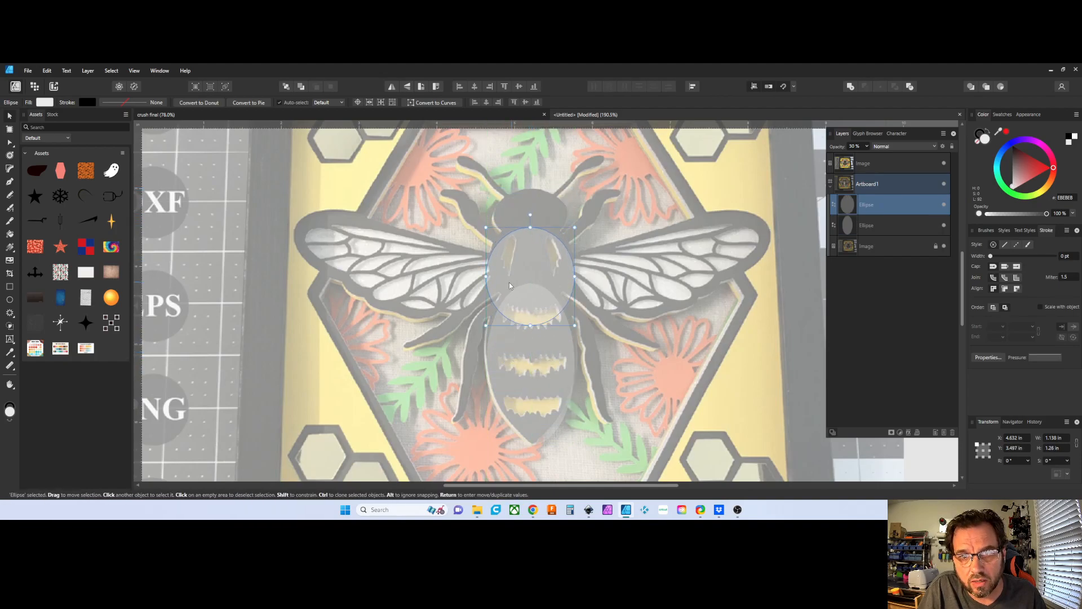
drag(489, 275, 527, 236)
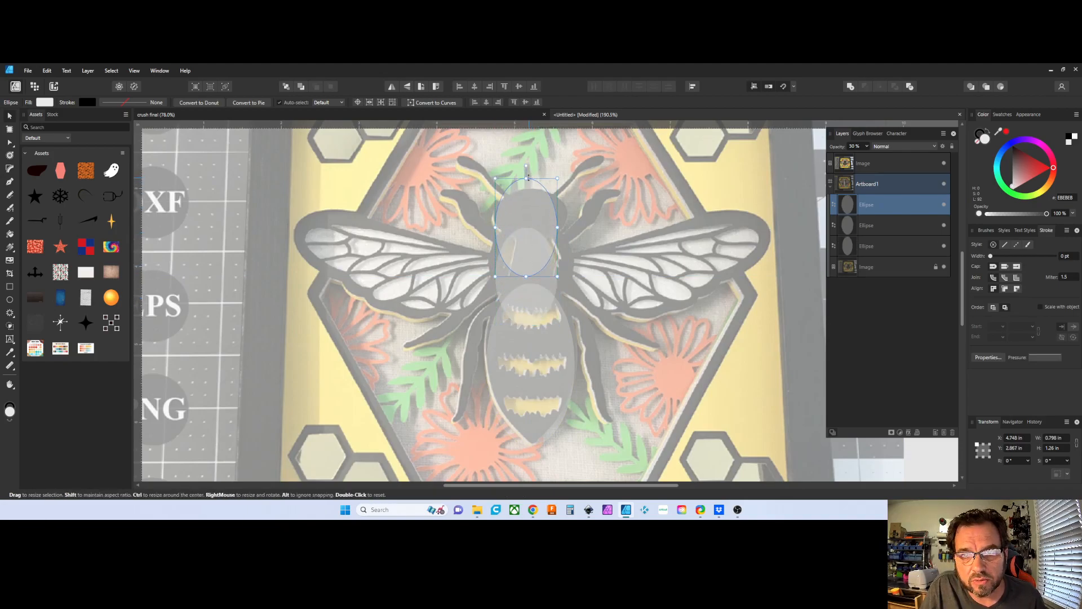
drag(526, 181, 492, 218)
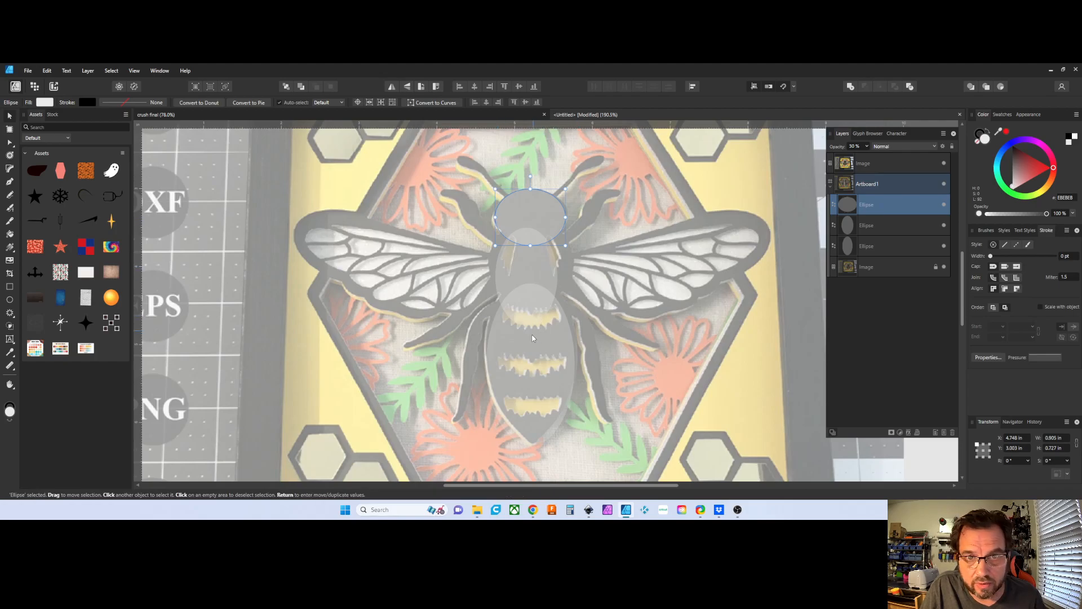
Merge the three body ellipses into one shape, set its opacity to 100%, and nudge it slightly to the right.
shift+click(526, 370)
shift+click(532, 276)
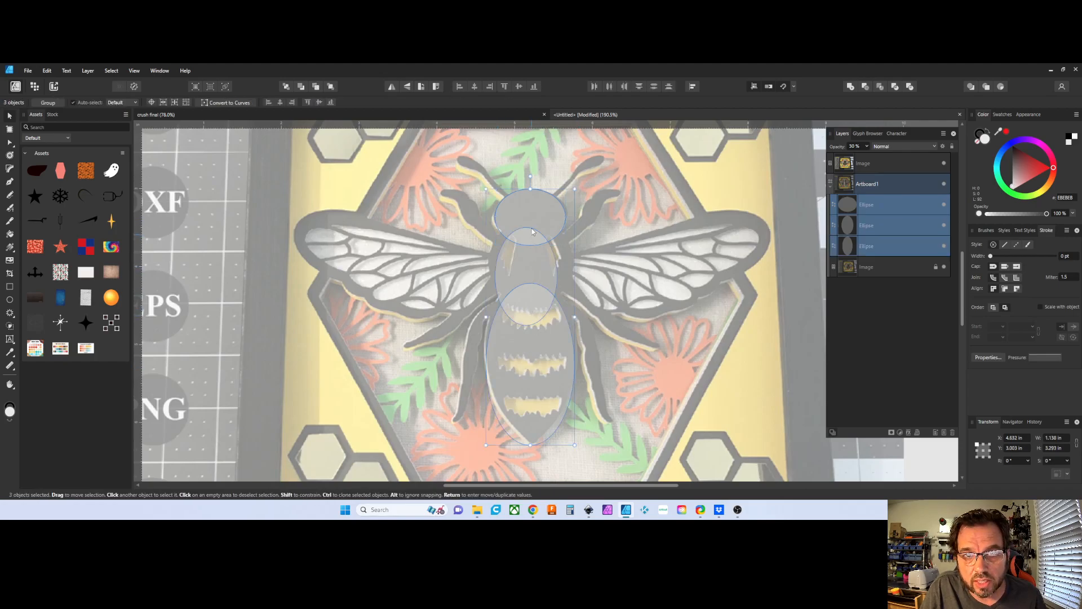
click(851, 88)
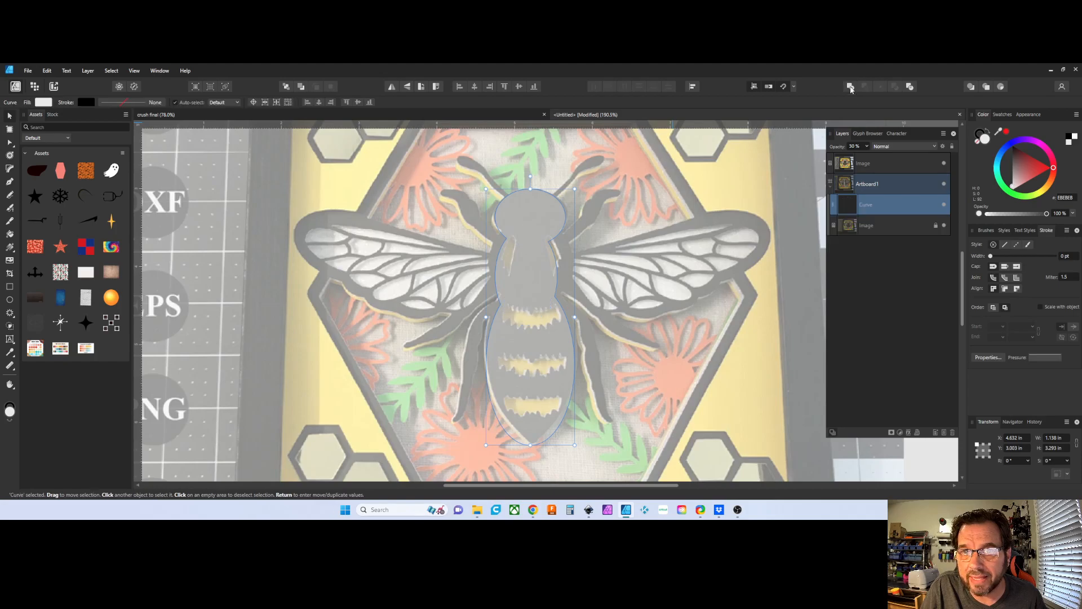
key(0)
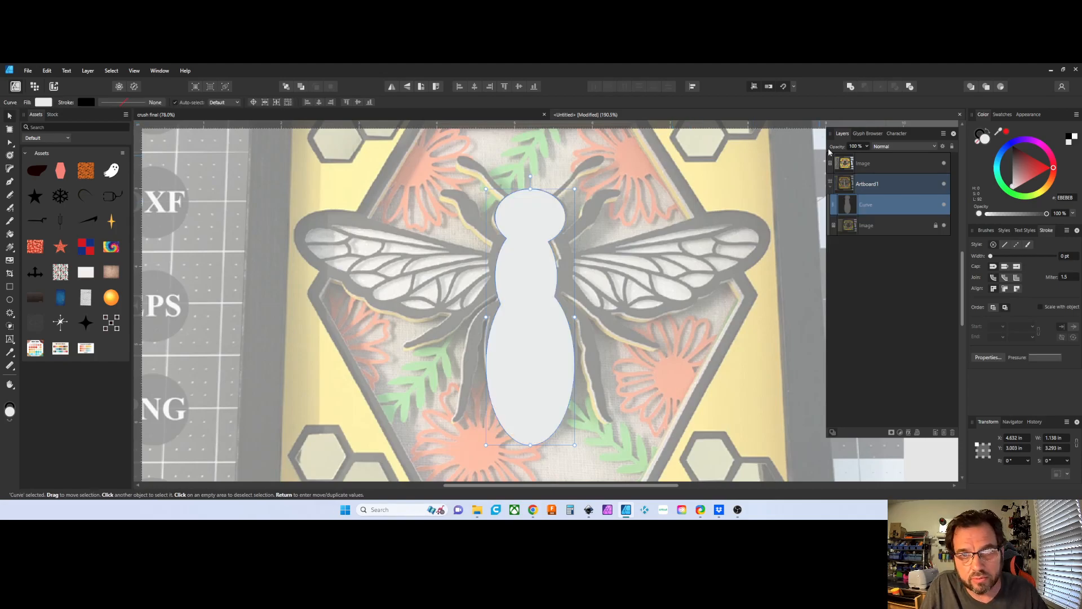
mouse_move(526, 347)
mouse_down()
mouse_move(466, 341)
mouse_move(537, 345)
mouse_up()
Draw a rectangle about 0.78 × 0.16 in across the upper abdomen and subtract it from the bee body.
click(10, 288)
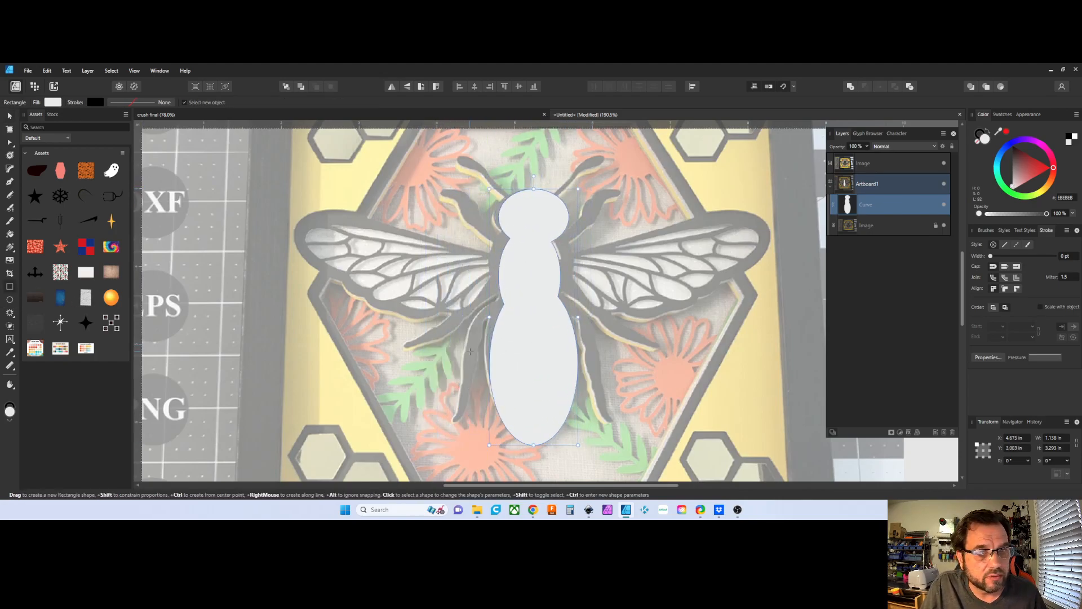
drag(501, 331, 562, 345)
key(v)
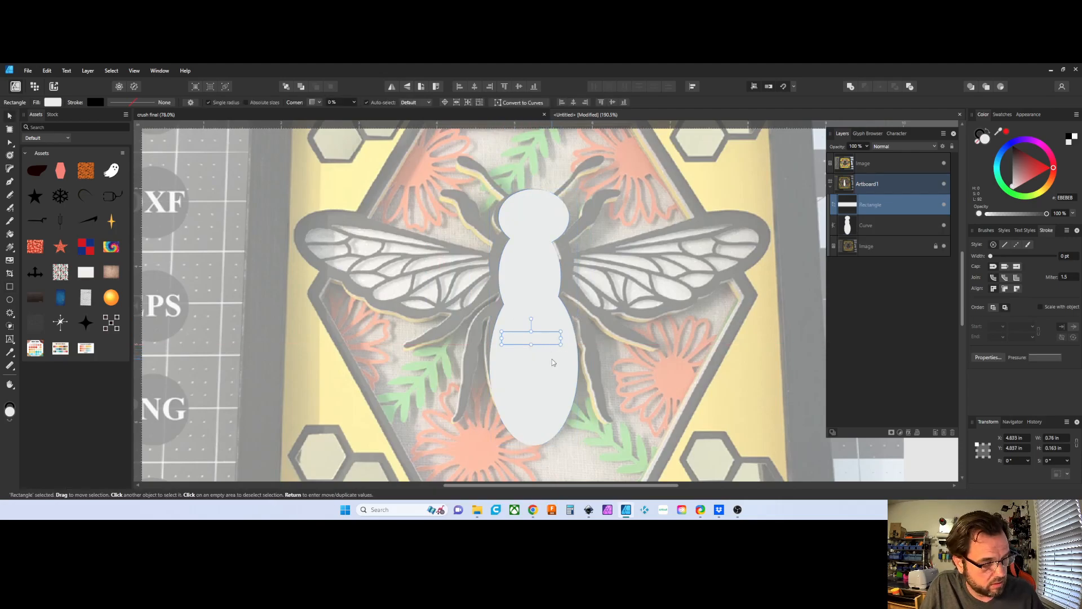
shift+click(544, 386)
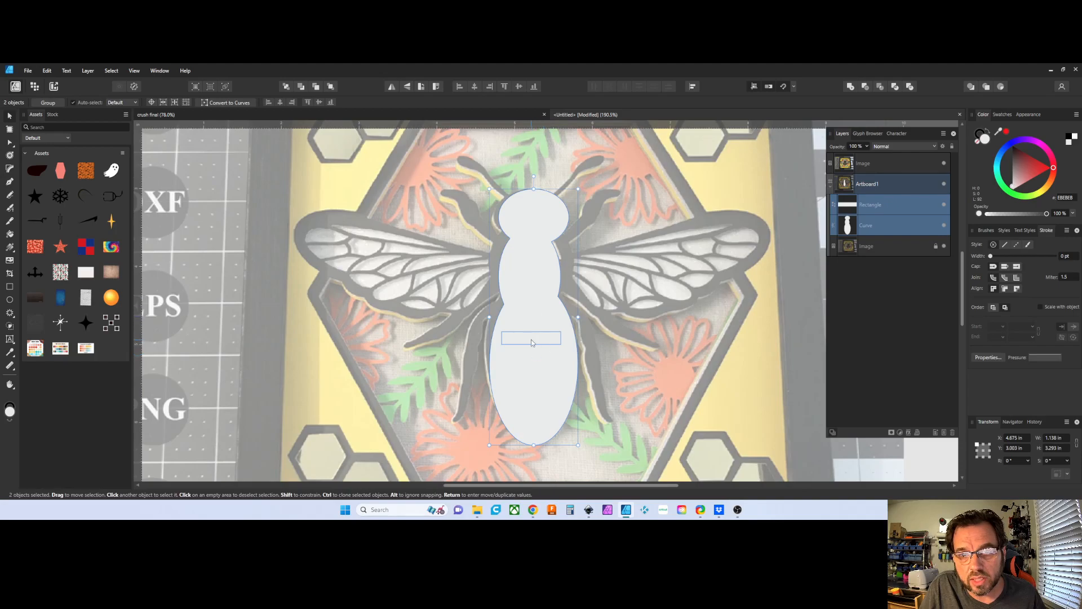
click(865, 87)
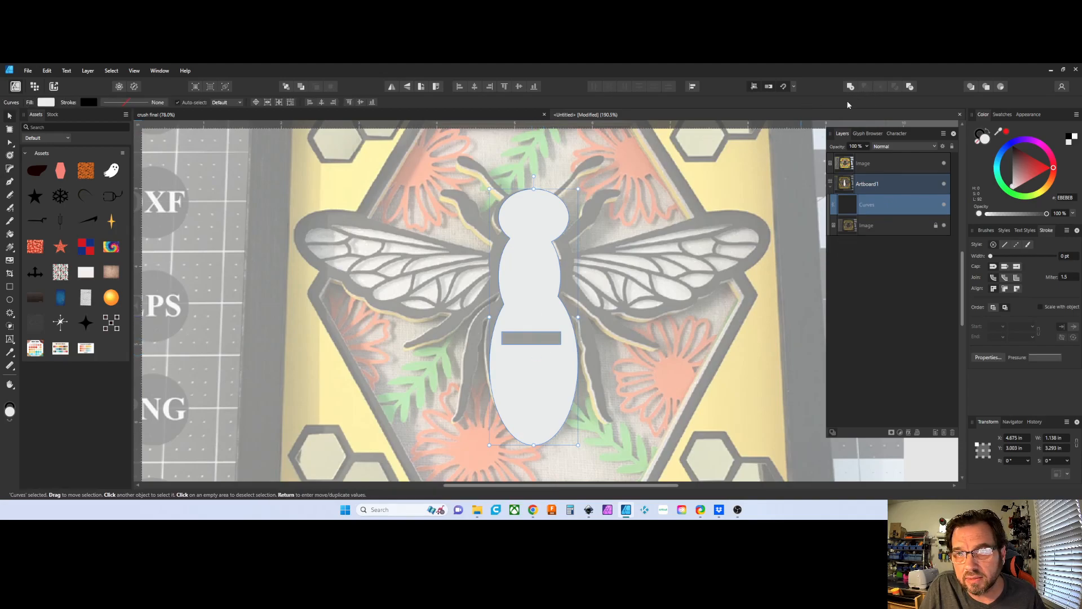
Cut a jagged line of seven spikes along the upper edge of the abdomen's rectangular slot with the Knife tool.
scroll(572, 365, up, 4)
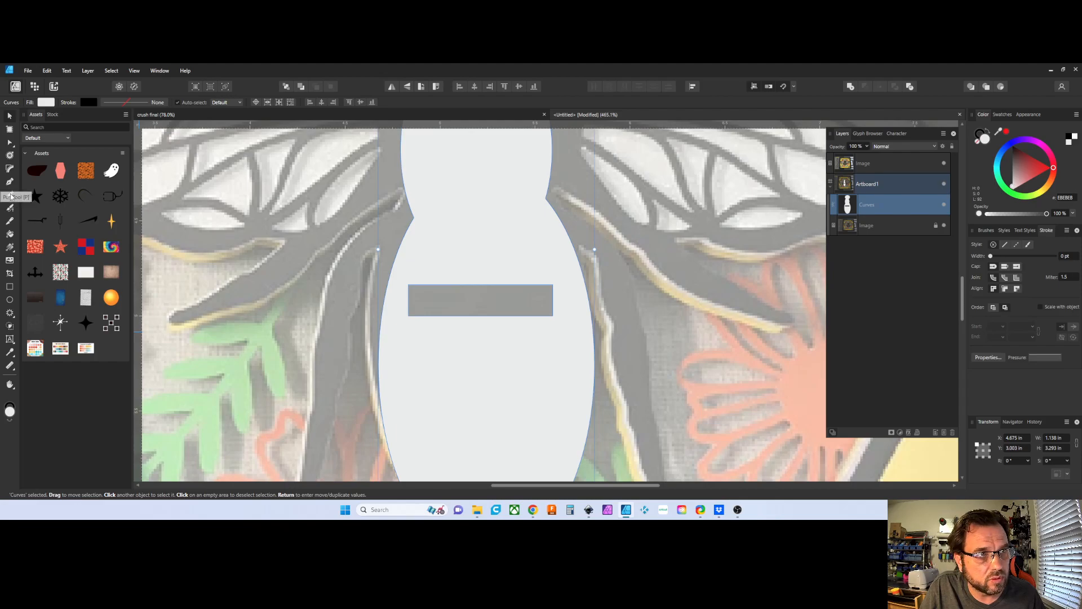
click(10, 220)
scroll(435, 322, up, 3)
mouse_move(400, 269)
mouse_down()
mouse_move(428, 193)
mouse_move(427, 286)
mouse_move(453, 169)
mouse_move(478, 311)
mouse_move(488, 248)
mouse_up()
mouse_move(493, 297)
mouse_down()
mouse_move(499, 168)
mouse_move(509, 295)
mouse_move(547, 177)
mouse_move(556, 301)
mouse_move(575, 190)
mouse_move(589, 299)
mouse_move(631, 172)
mouse_move(635, 288)
mouse_move(652, 263)
mouse_up()
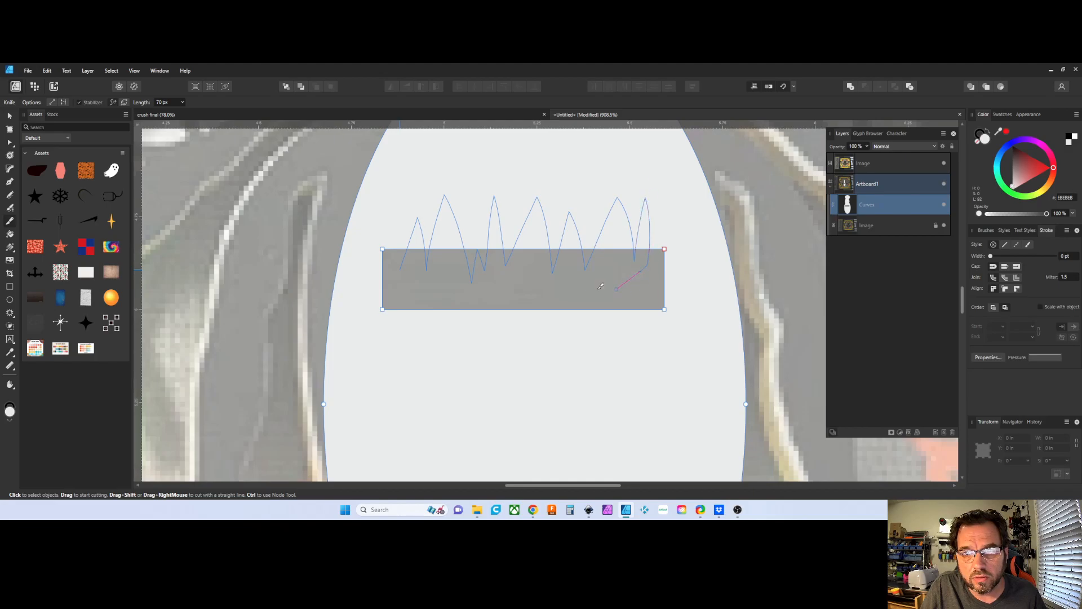
drag(378, 263, 382, 243)
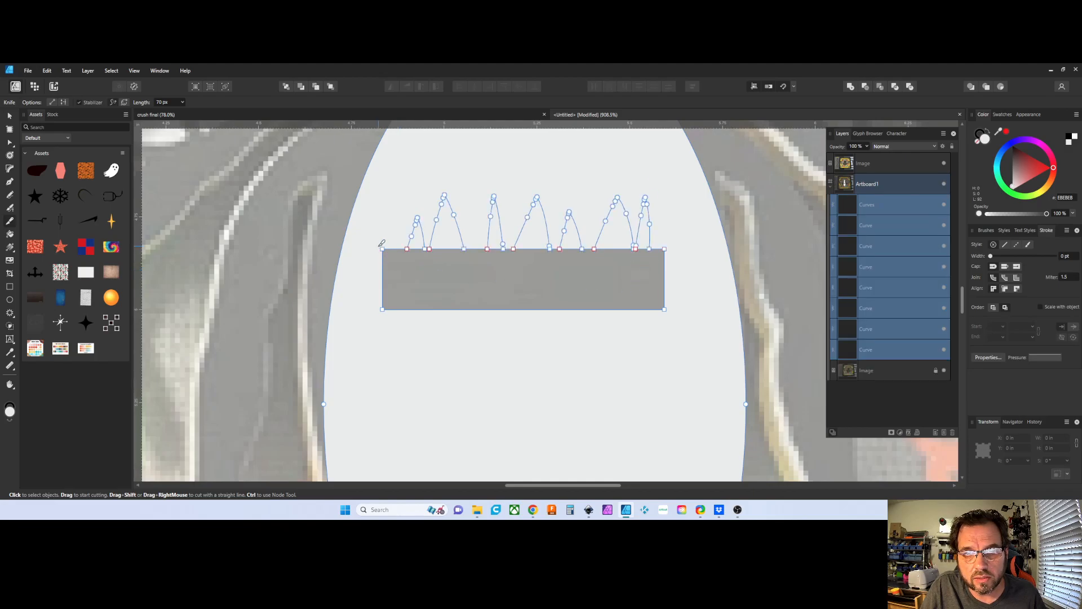
Delete the seven cut-off spike pieces so the slot in the abdomen gets a jagged upper edge.
click(893, 228)
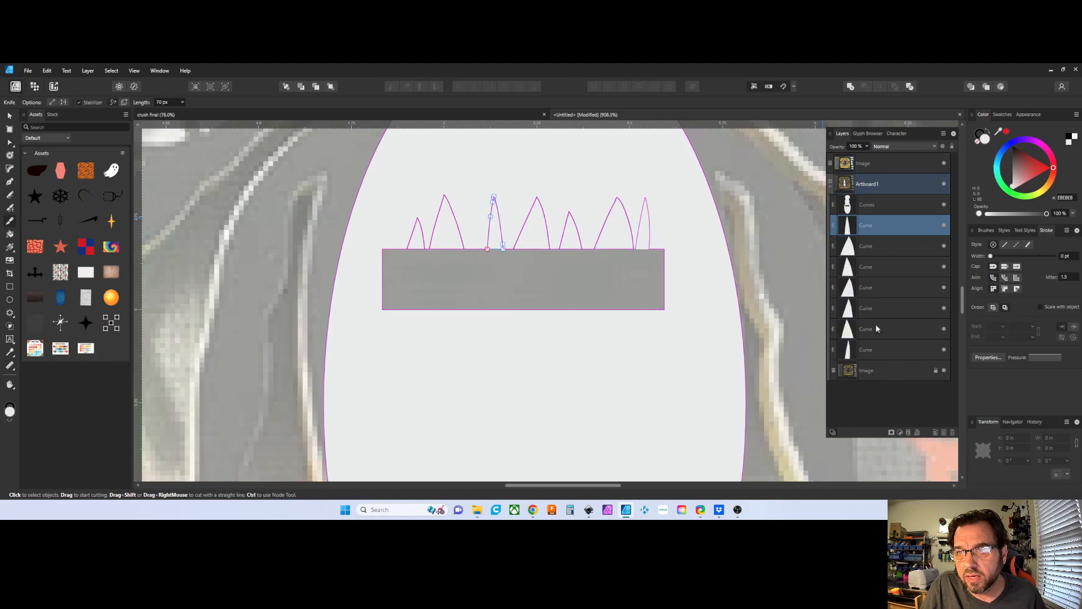
shift+click(870, 346)
key(Delete)
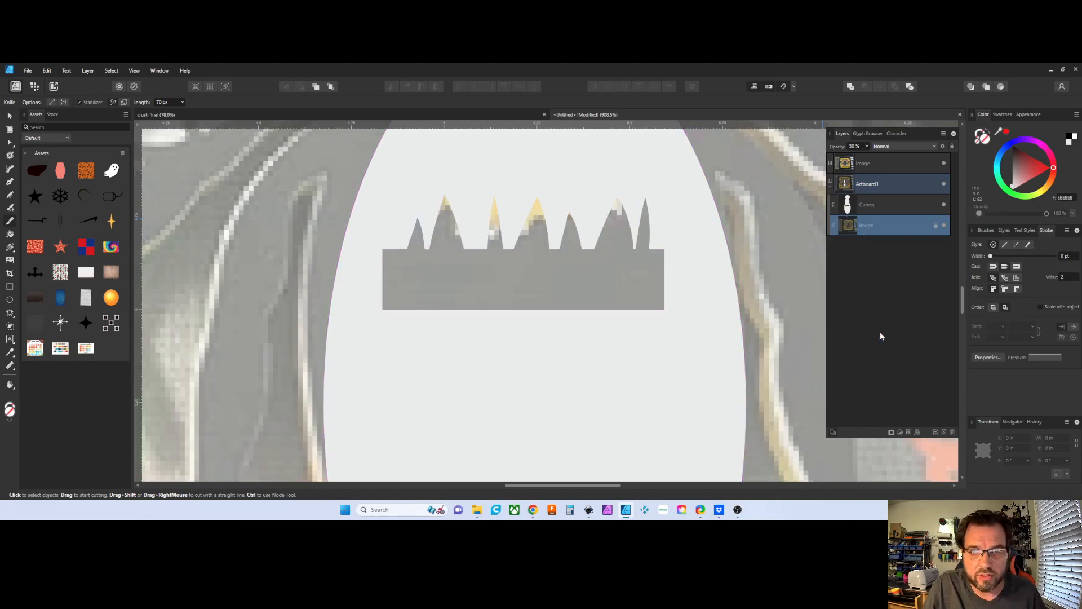
scroll(771, 350, down, 4)
scroll(736, 337, up, 3)
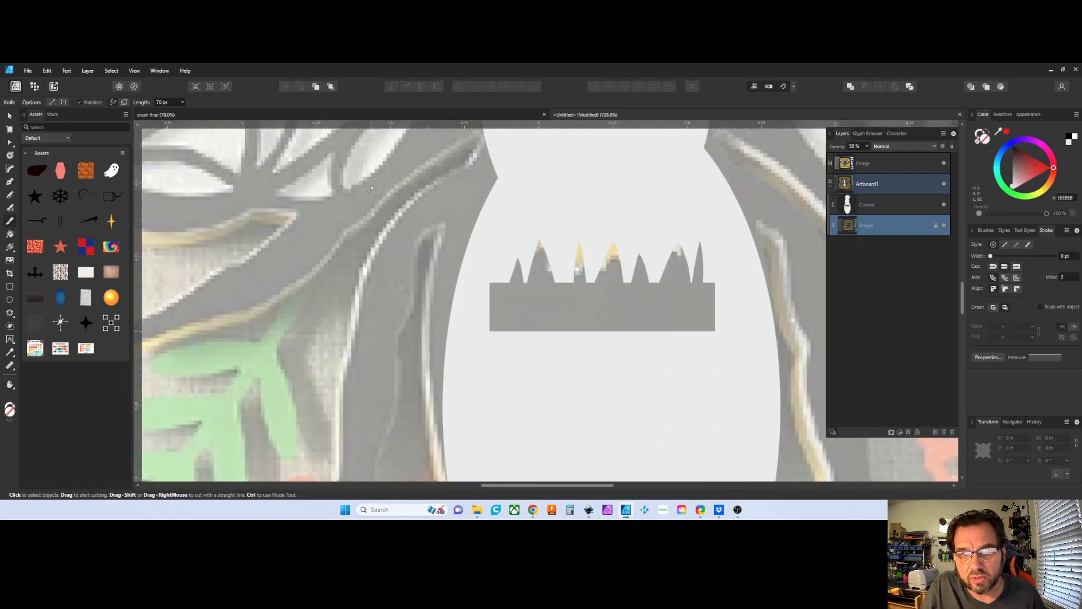
Delete the merged bee body shape from the artboard, keeping the locked reference image.
key(v)
scroll(373, 279, down, 5)
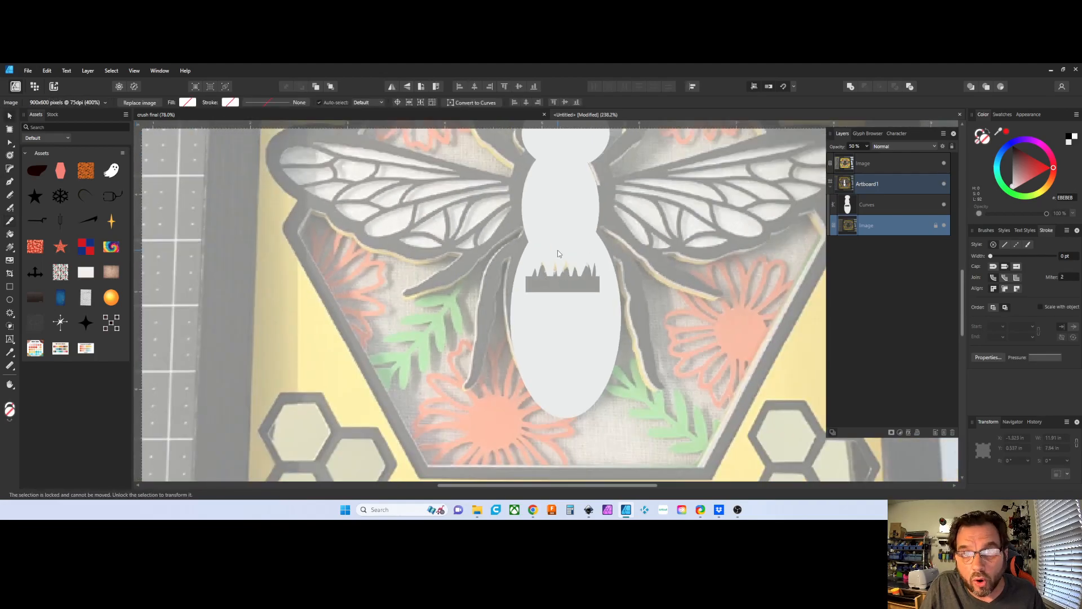
click(452, 245)
key(Delete)
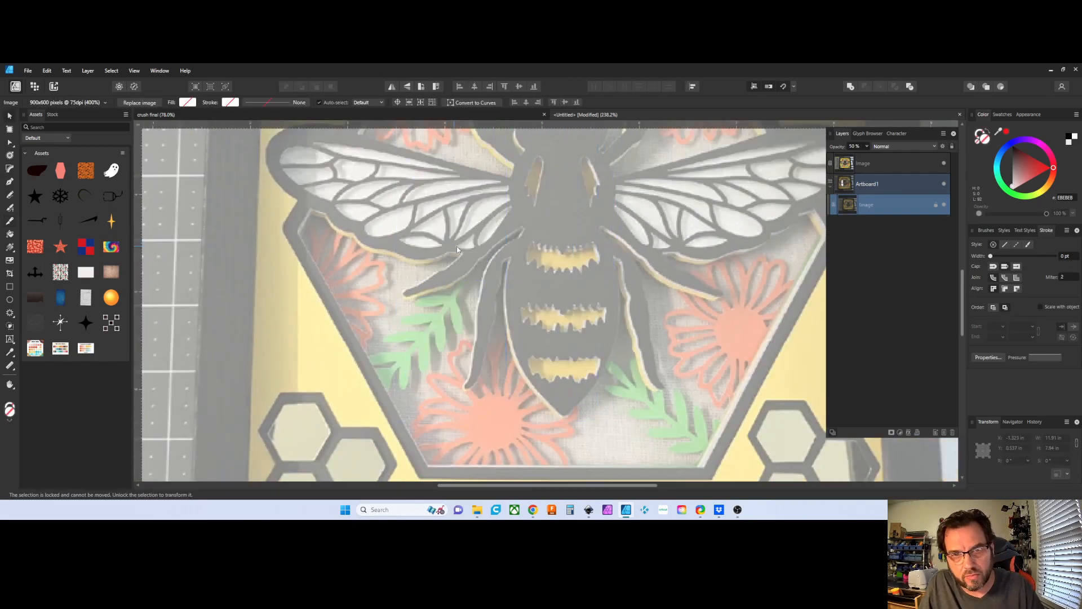
scroll(539, 286, down, 4)
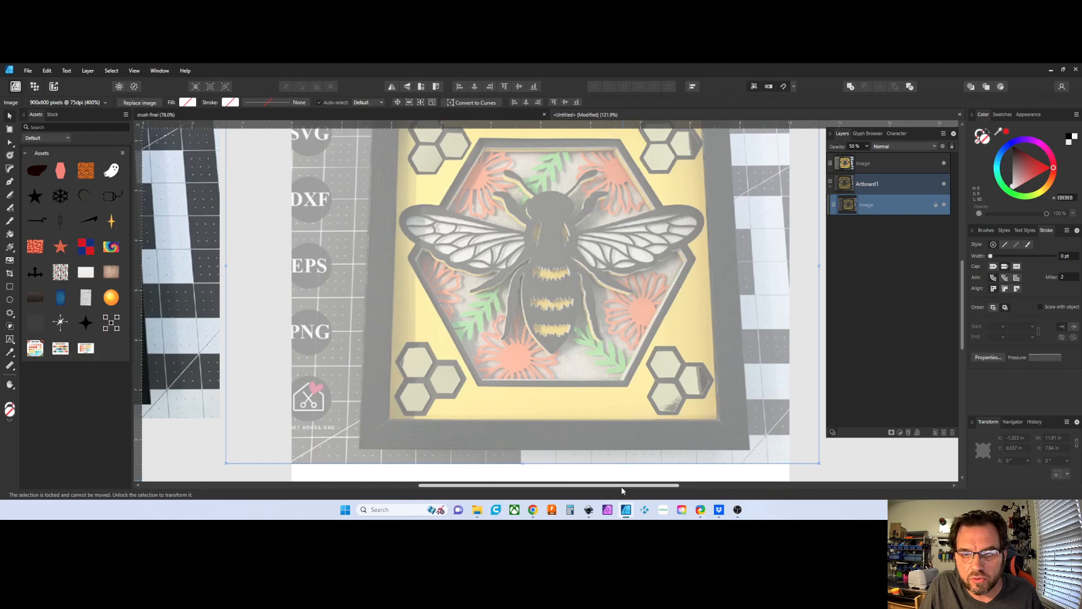
Switch to Chrome and browse the Google image results for "bee svg" for a usable bee design.
click(532, 509)
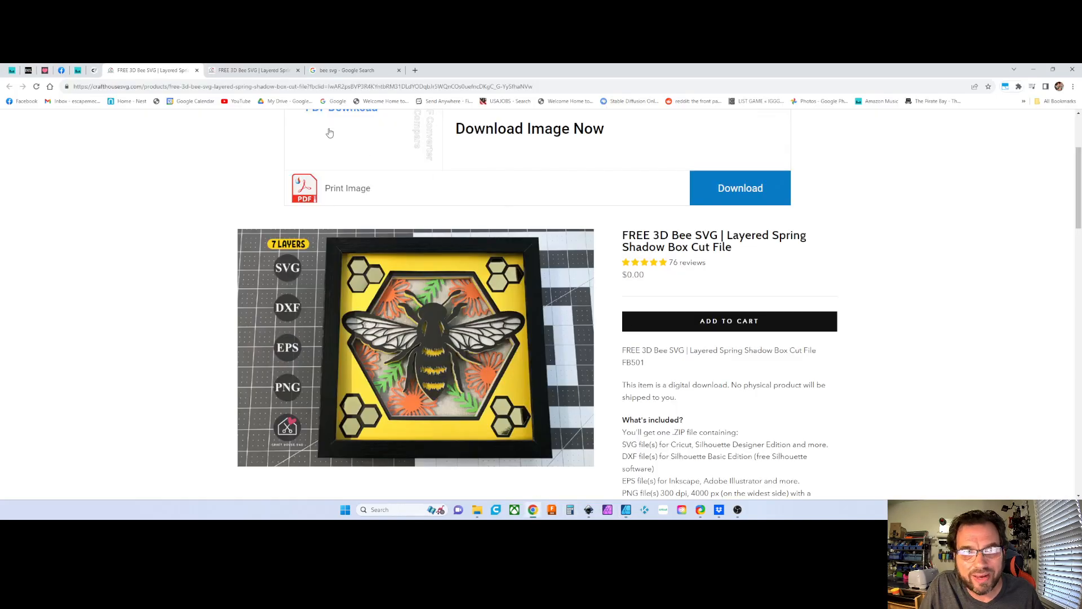
click(355, 73)
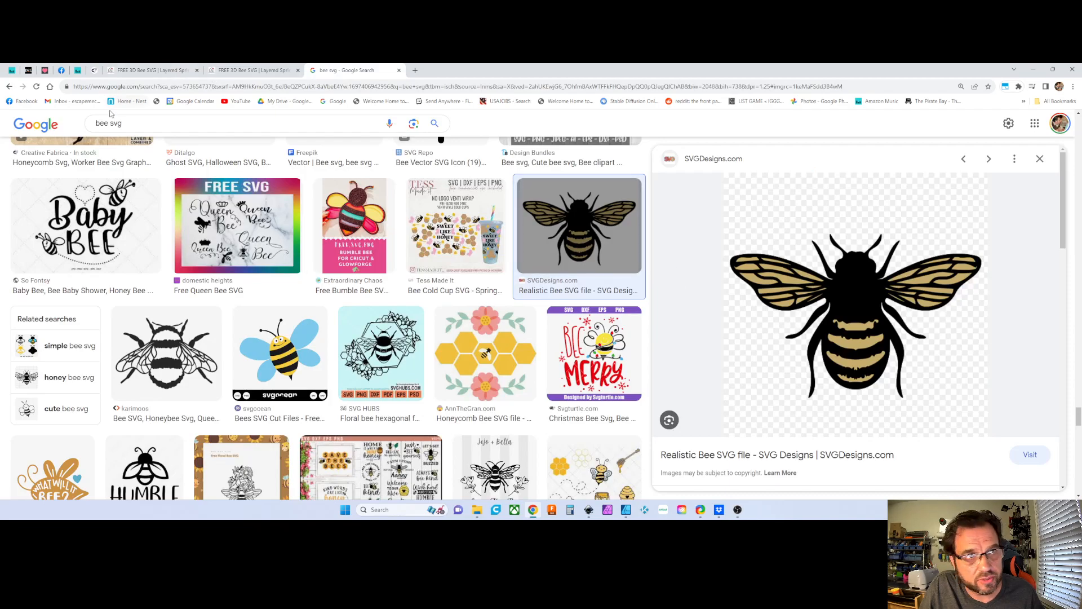
scroll(237, 338, down, 3)
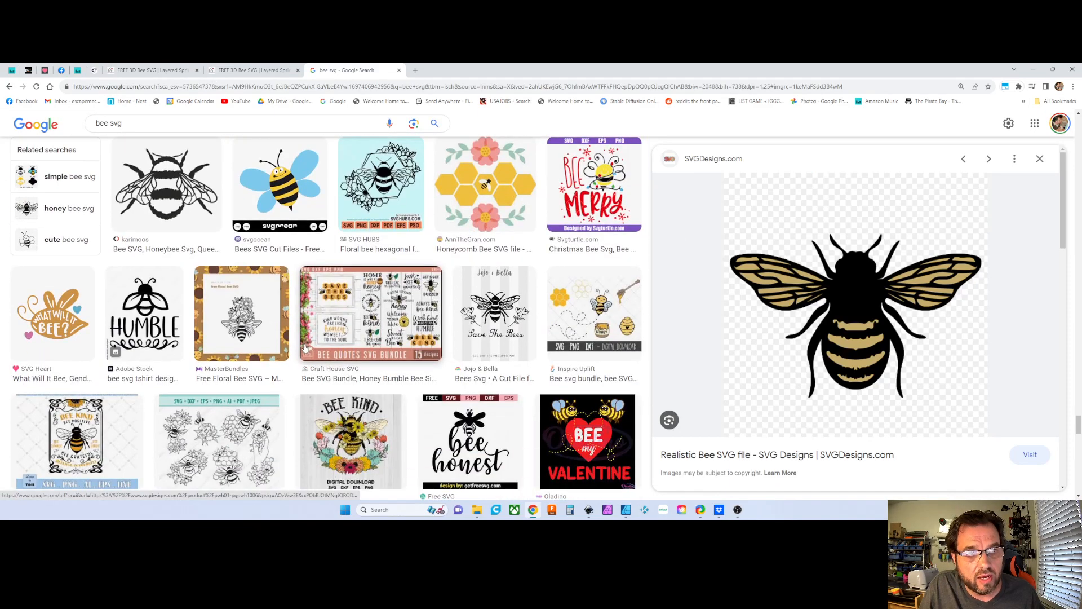
scroll(339, 270, down, 5)
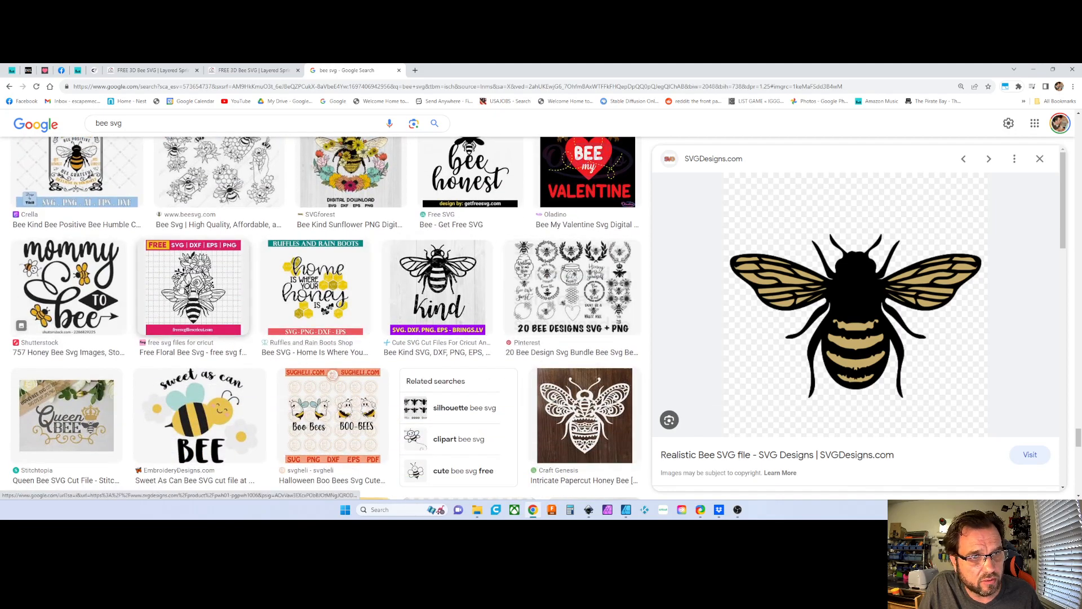
scroll(281, 338, down, 4)
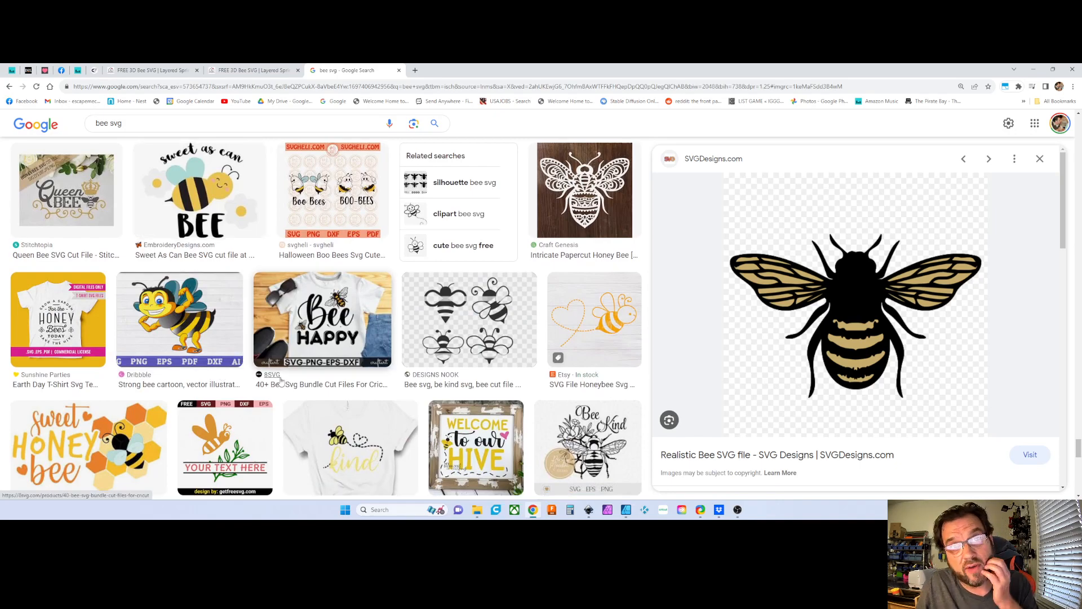
Search Creative Fabrica for "bee" and look through the bee designs offered.
click(94, 70)
click(388, 128)
text(bee)
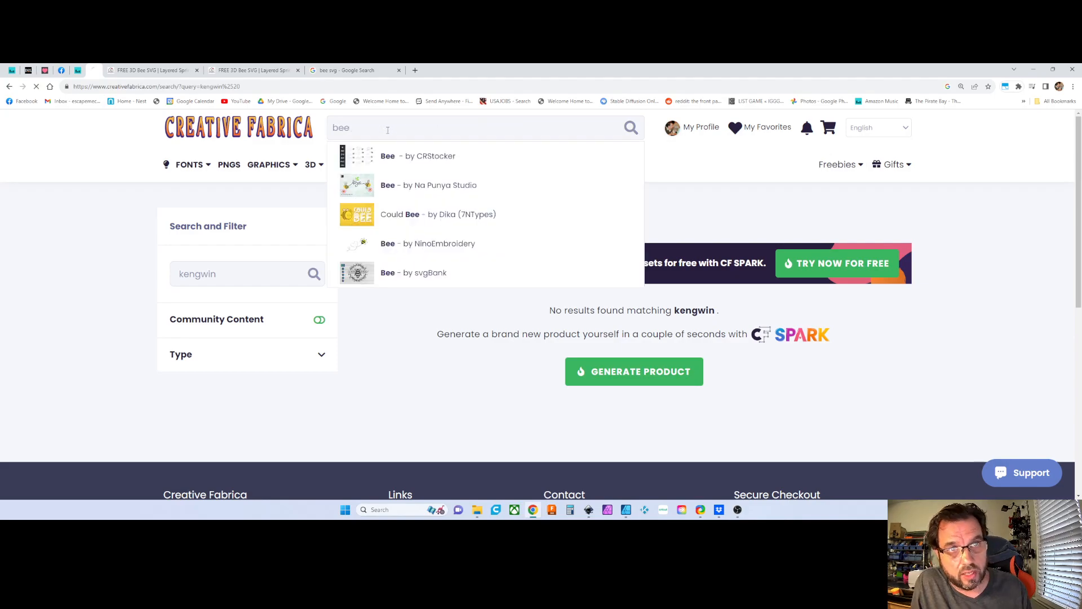
key(Return)
scroll(523, 353, down, 8)
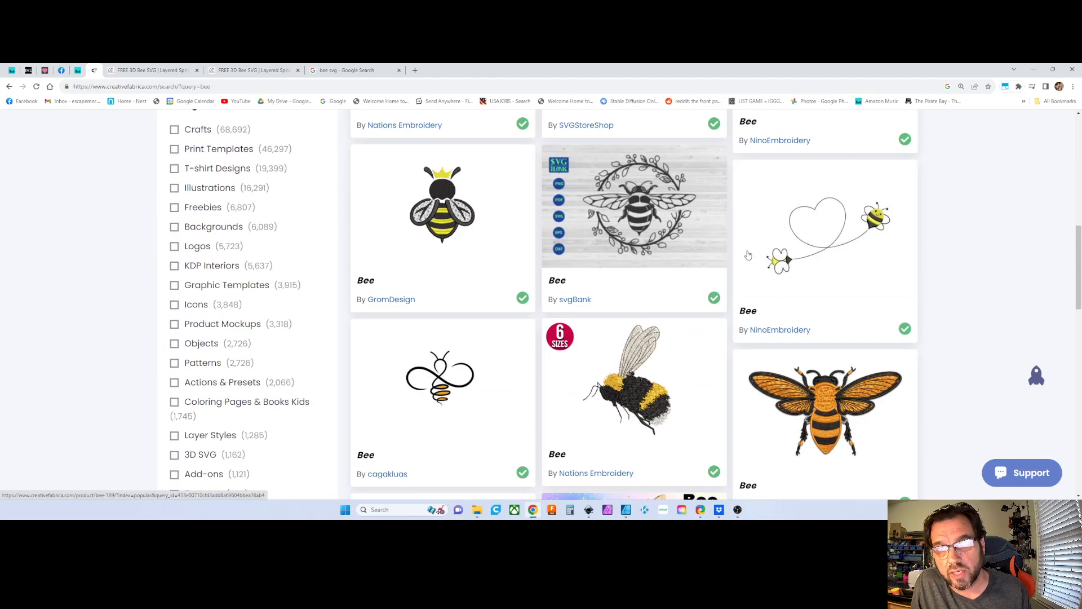
scroll(759, 233, down, 3)
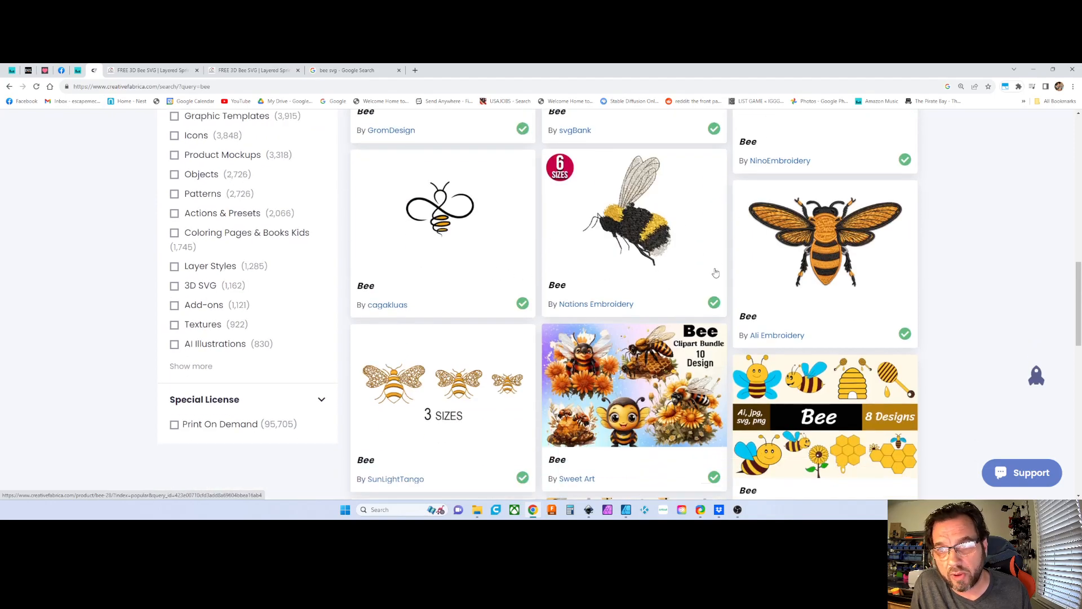
scroll(565, 347, up, 10)
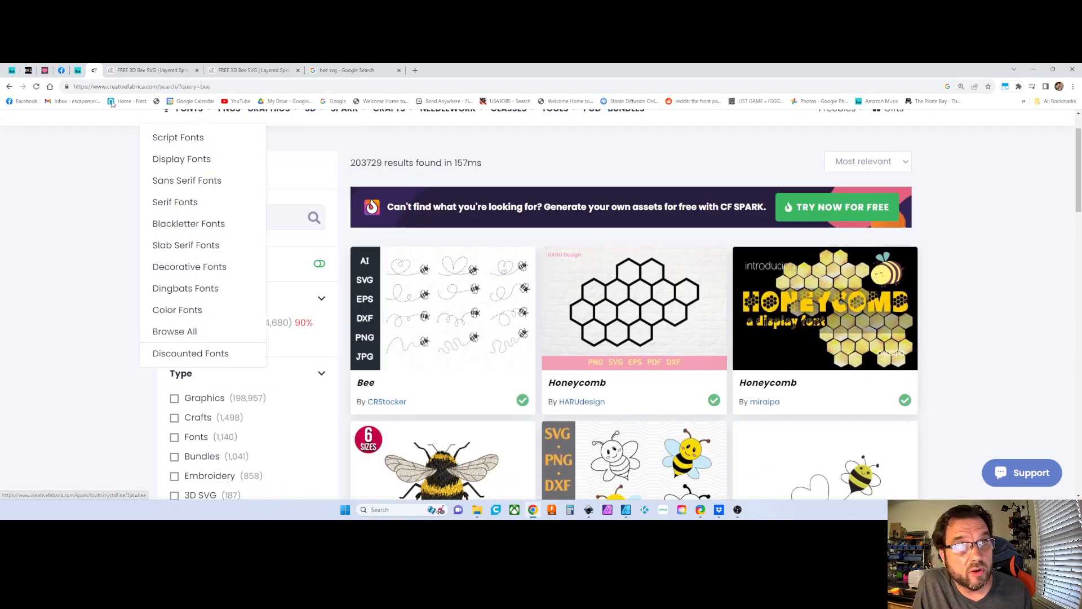
Return to the Google image results and copy the SVGDesigns.com Realistic Bee image.
click(343, 71)
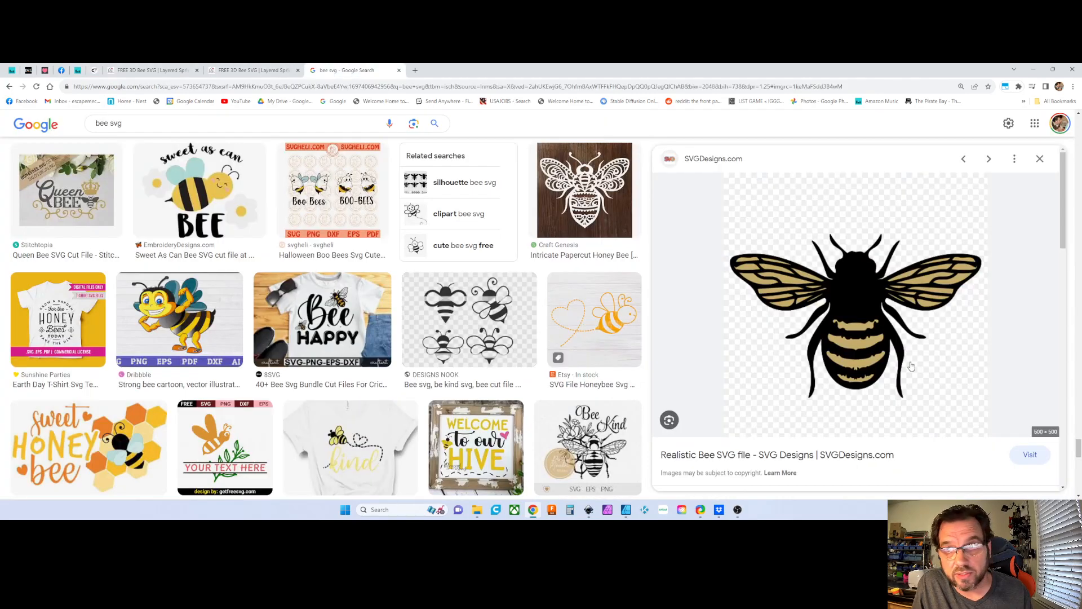
right_click(863, 293)
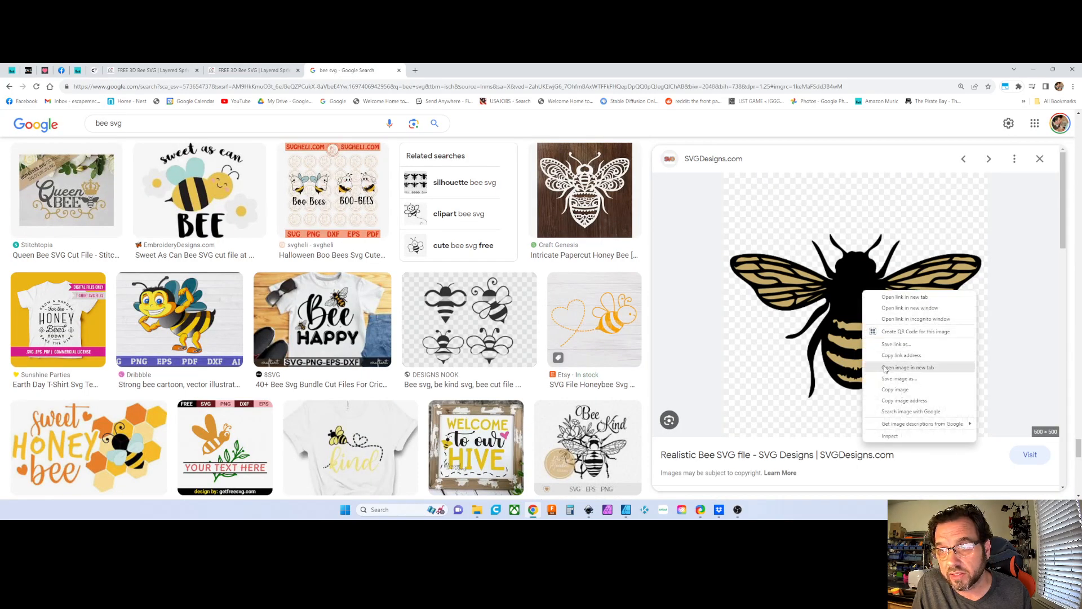
click(890, 390)
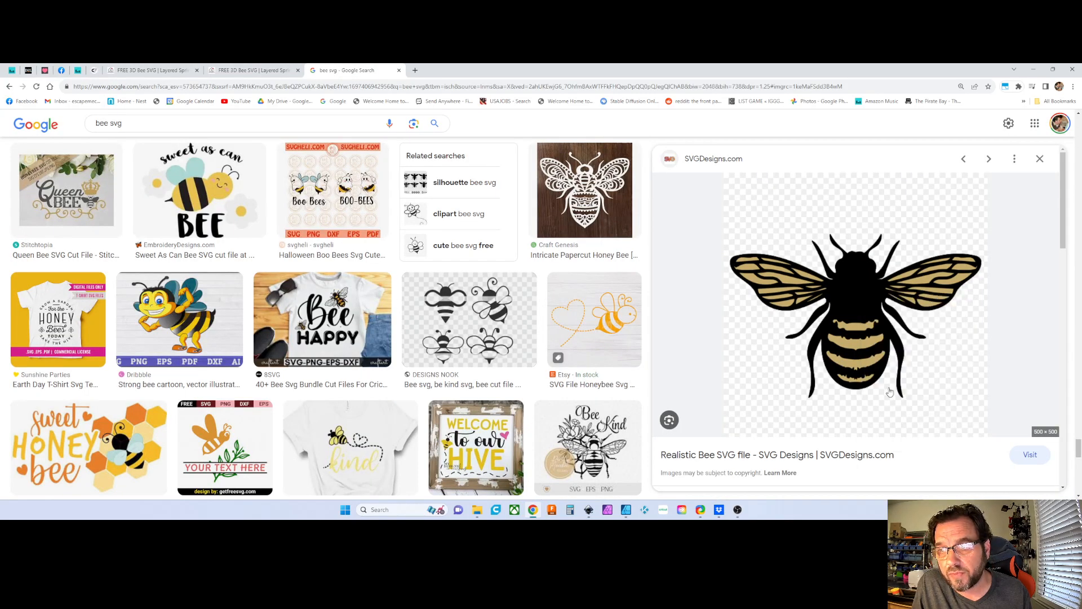
Switch to Inkscape and delete the old traced bee and its source image from the document.
click(588, 509)
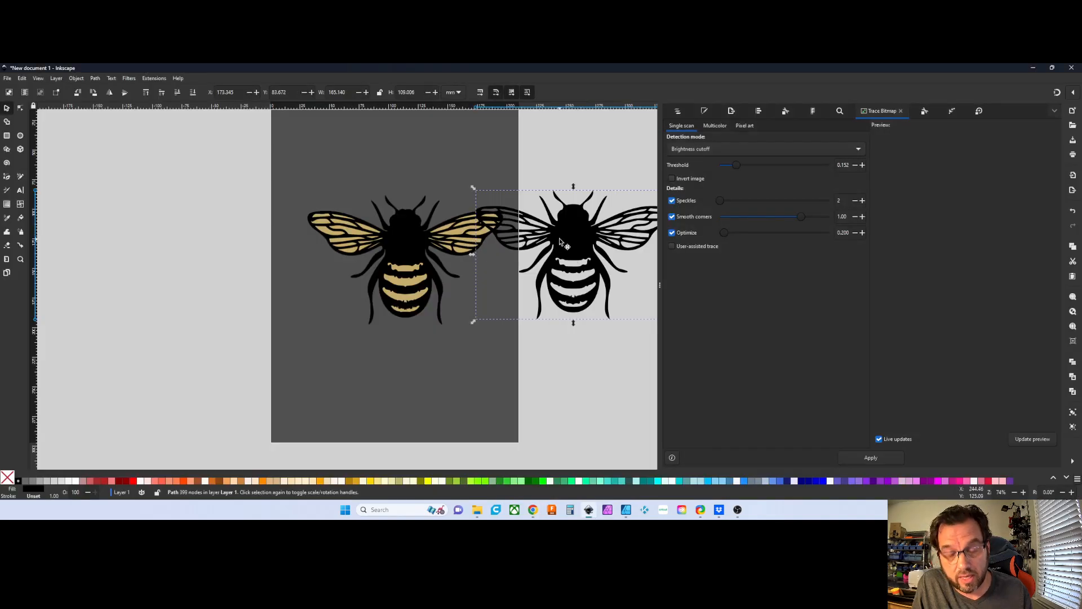
key(Delete)
click(418, 255)
key(Delete)
Paste the copied bee image and position it near the middle of the page.
right_click(415, 252)
click(430, 258)
mouse_move(354, 277)
mouse_down()
mouse_move(392, 260)
mouse_move(384, 266)
mouse_up()
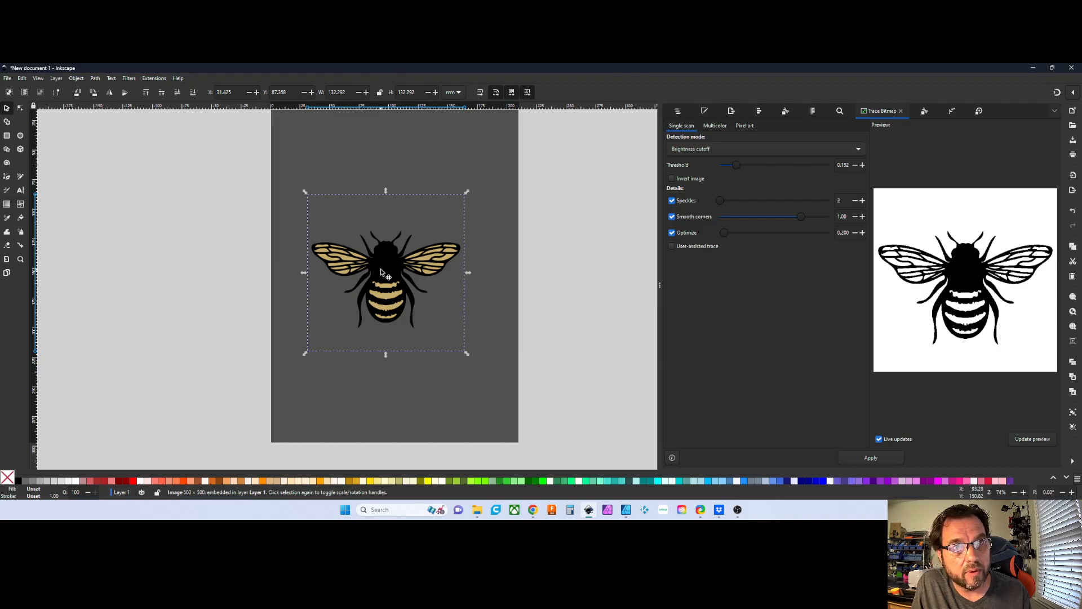
Trace the bee image with a single-scan Brightness cutoff at threshold 0.355 and move the traced path beside the original, past the page's right edge.
click(93, 80)
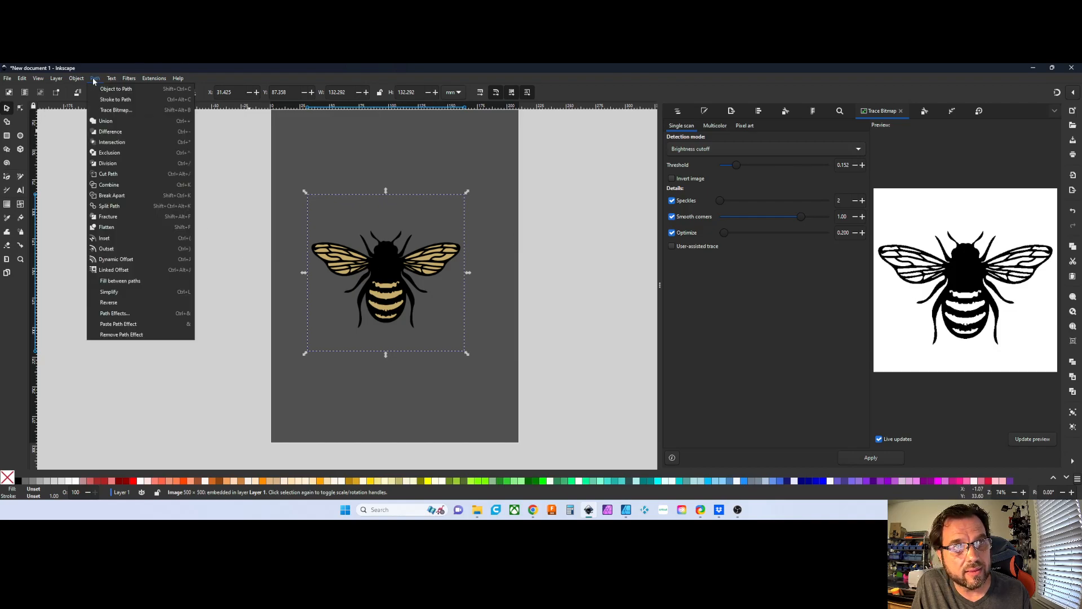
click(111, 111)
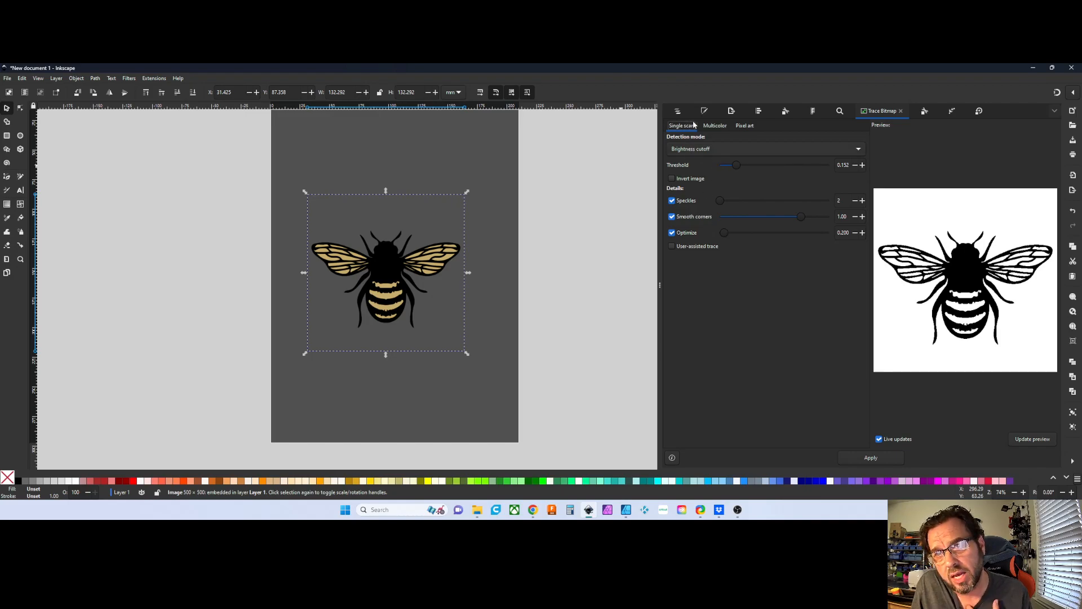
mouse_move(739, 164)
mouse_down()
mouse_move(804, 169)
mouse_move(720, 166)
mouse_move(849, 178)
mouse_move(733, 177)
mouse_move(792, 184)
mouse_move(768, 187)
mouse_up()
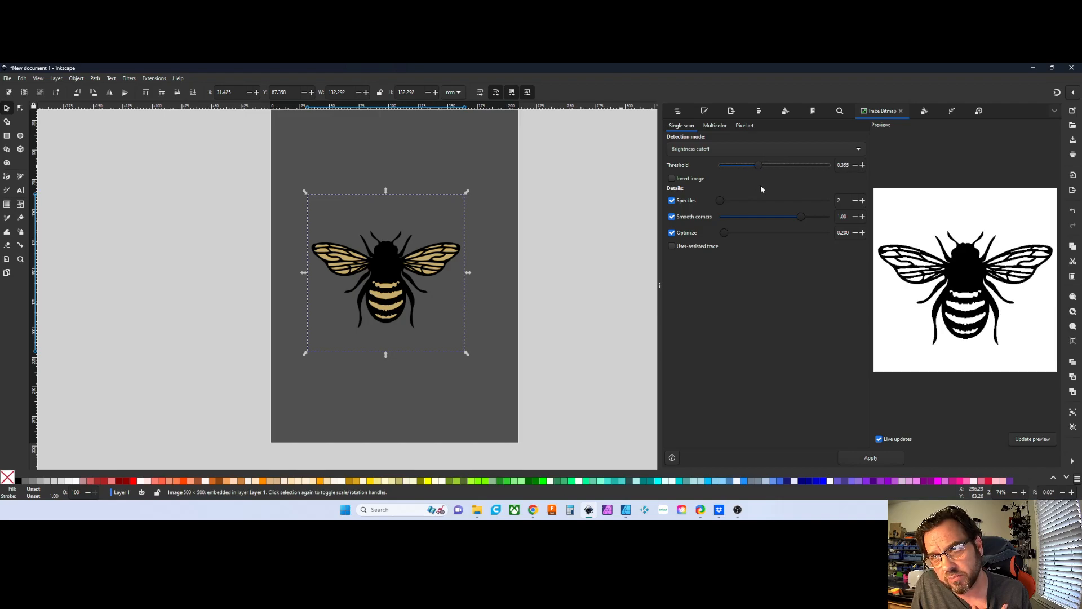
click(881, 458)
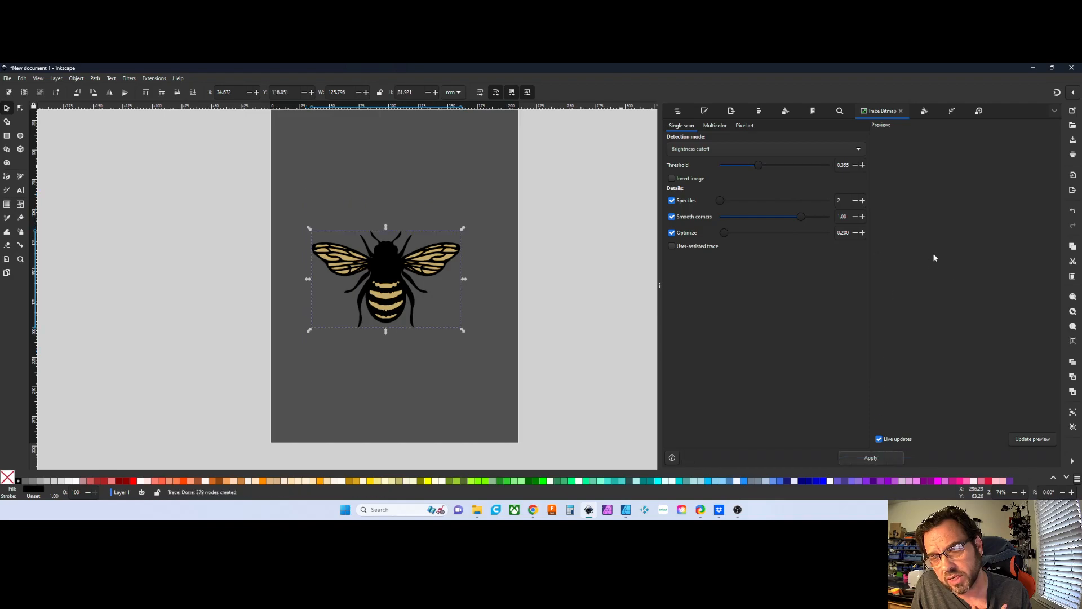
mouse_move(398, 269)
mouse_down()
mouse_move(493, 260)
mouse_move(586, 220)
mouse_up()
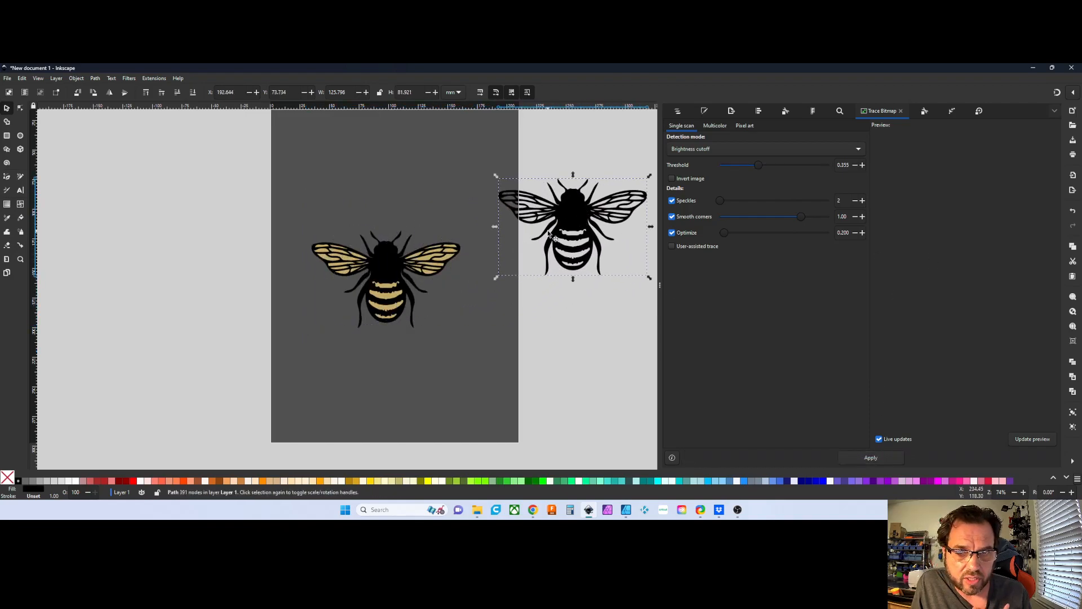
Try moving an edge node outward on the traced bee's left middle leg, and undo the change.
key(a)
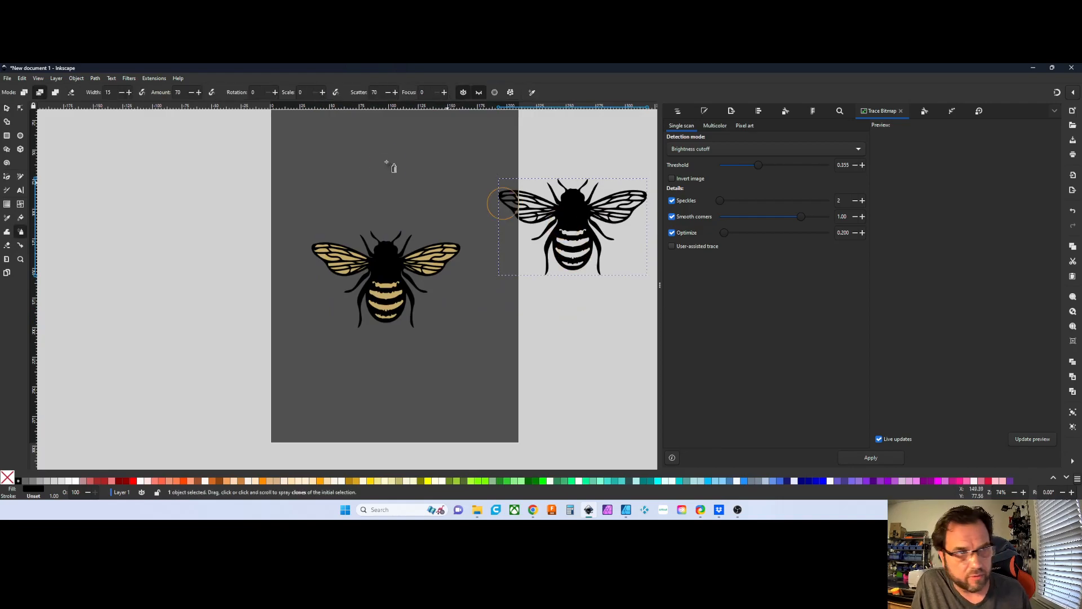
click(20, 107)
scroll(555, 241, up, 6)
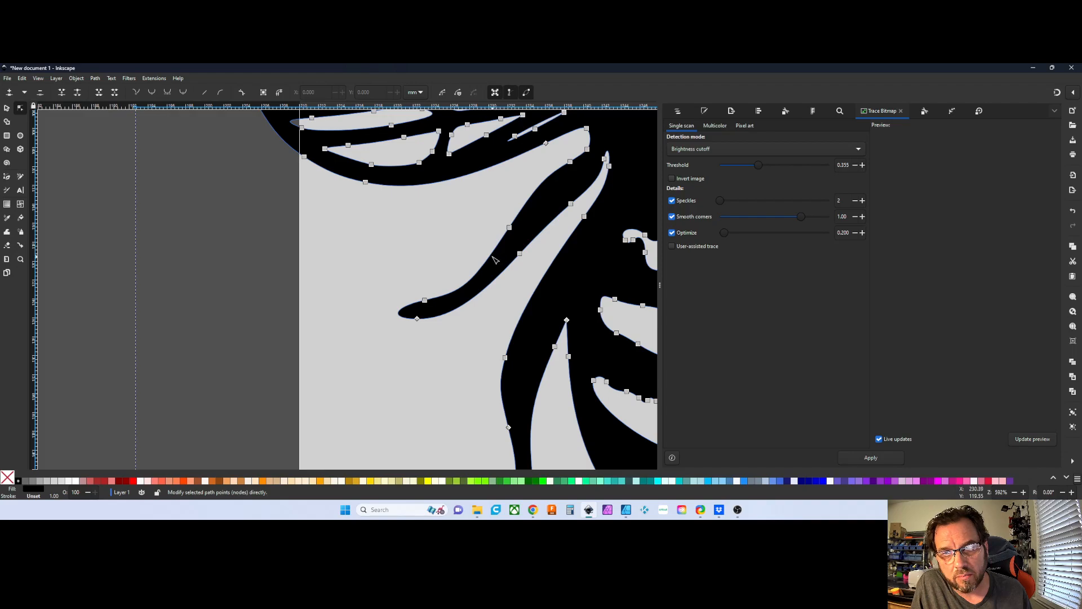
click(509, 227)
drag(510, 227, 496, 217)
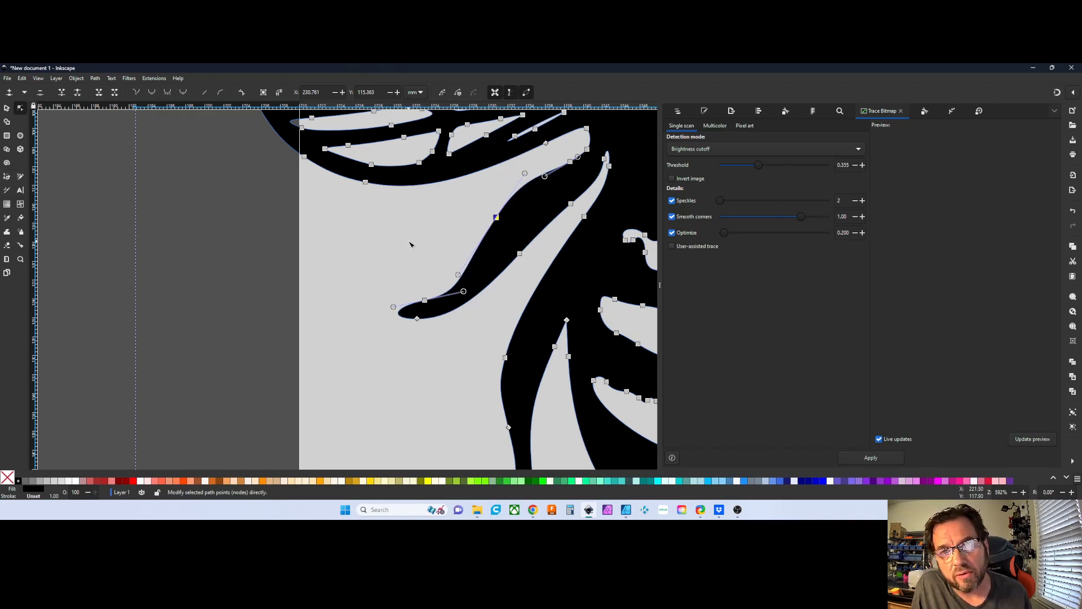
key(ctrl+z)
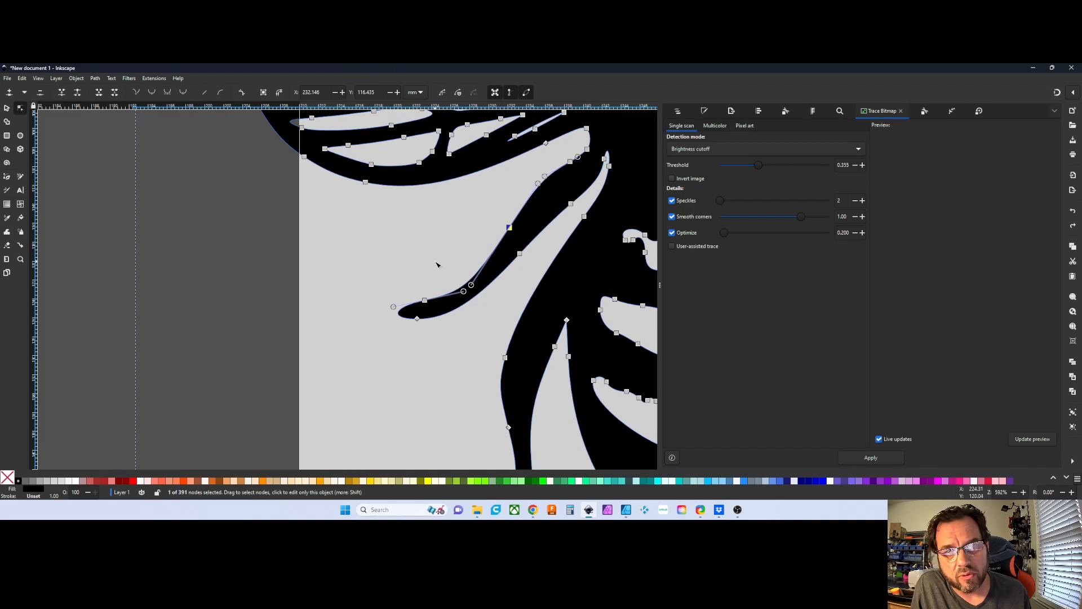
Examine the nodes on the traced bee's legs and abdomen stripes.
scroll(437, 264, down, 4)
scroll(504, 270, down, 6)
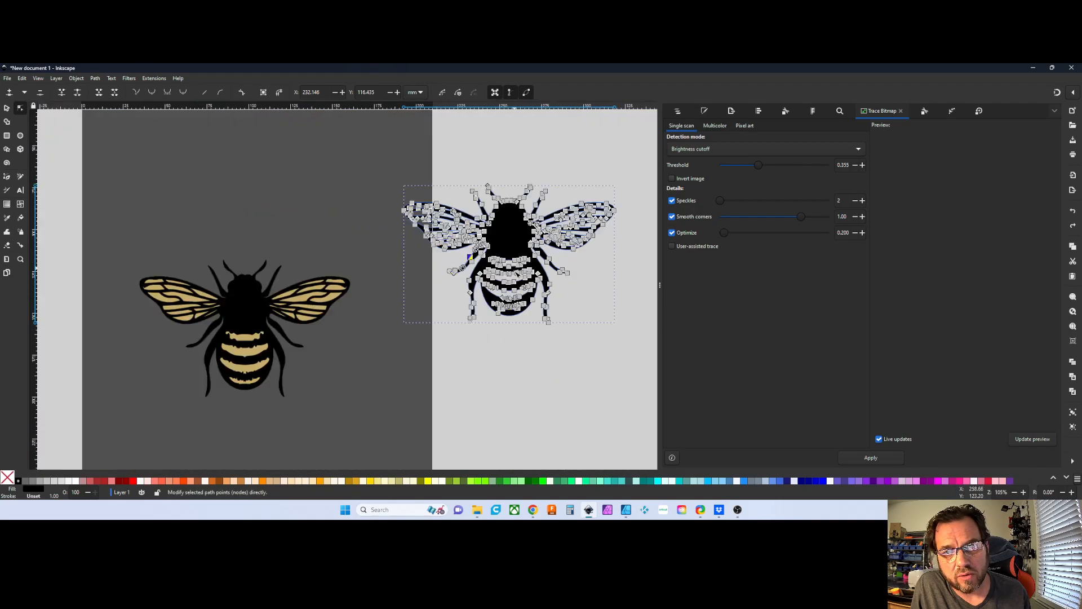
scroll(504, 270, up, 7)
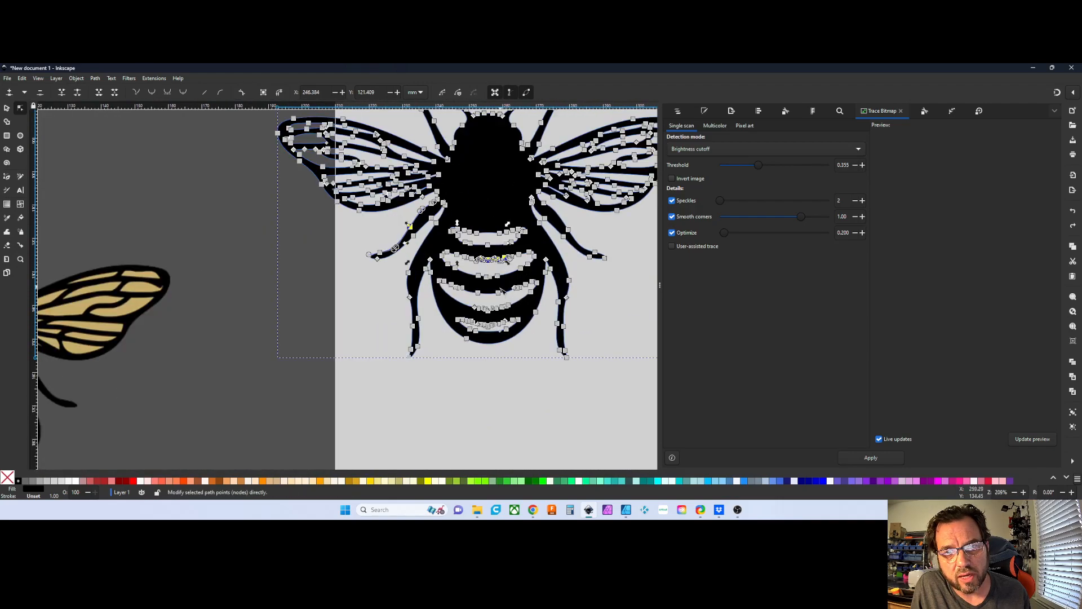
scroll(521, 391, up, 1)
drag(528, 389, 478, 339)
scroll(478, 338, down, 4)
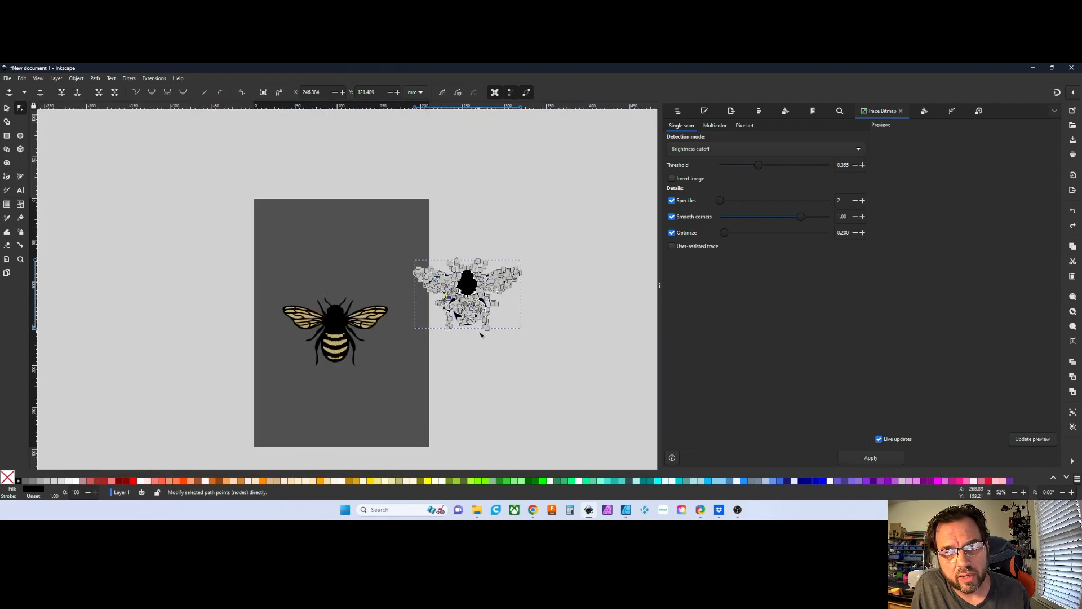
Copy the traced bee path and paste it onto the reference artboard in Affinity Designer.
click(9, 110)
click(261, 215)
drag(456, 271, 475, 253)
right_click(476, 252)
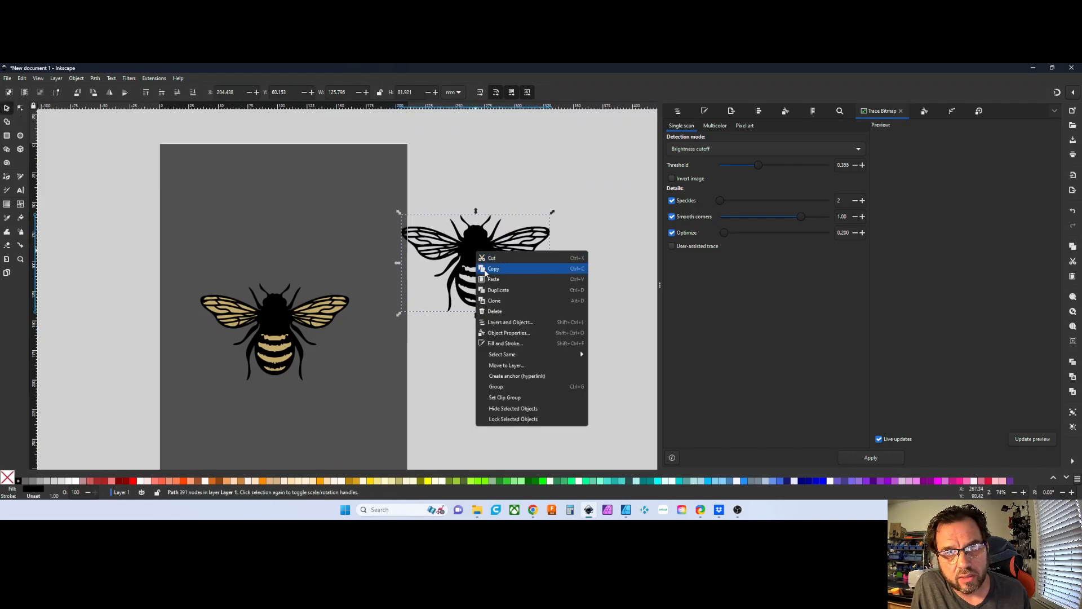
click(488, 273)
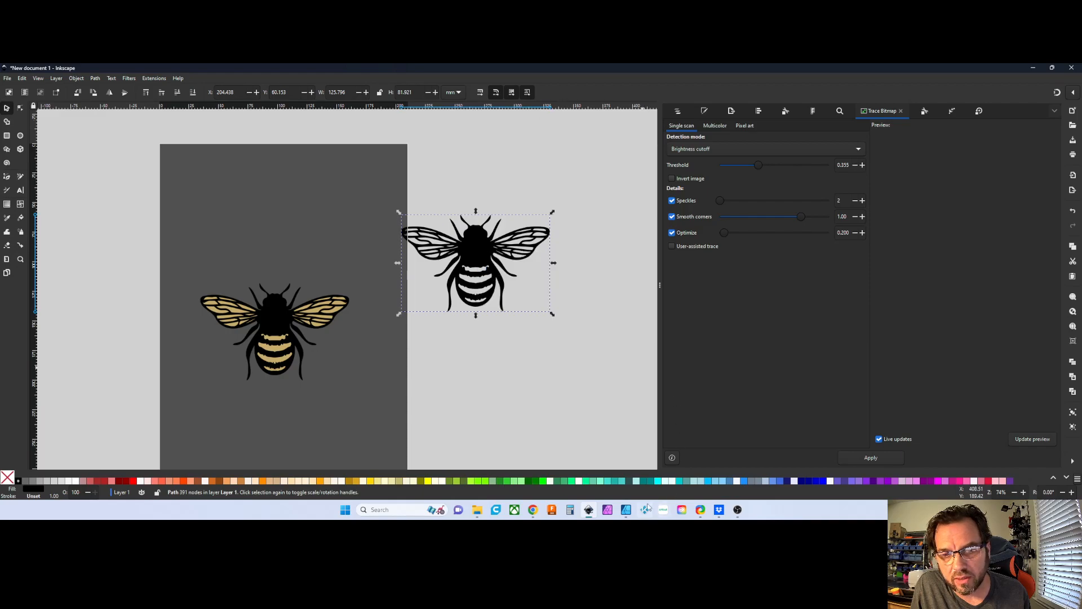
click(627, 510)
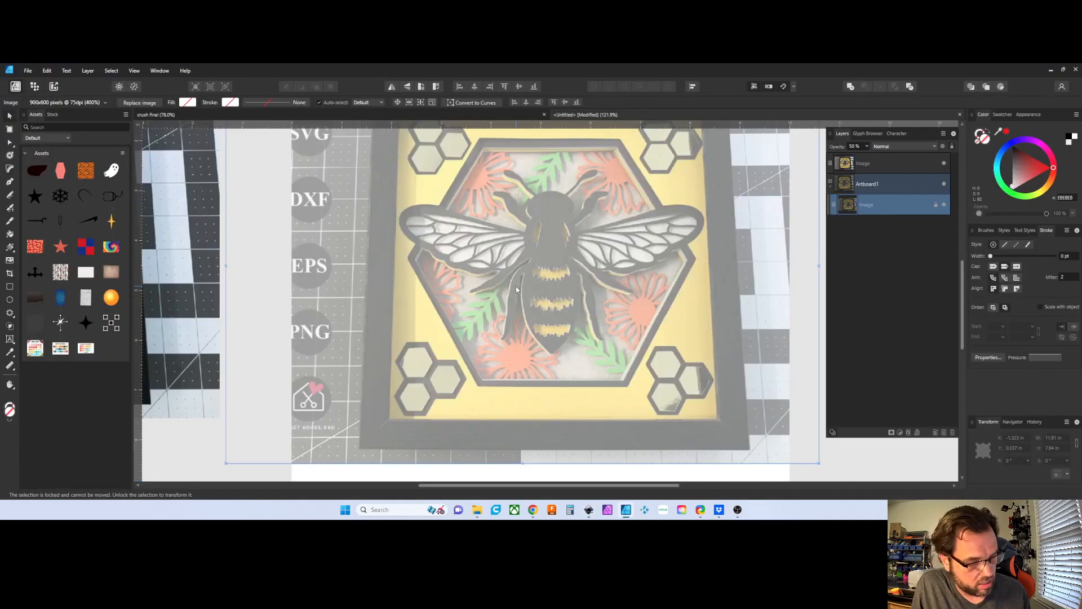
key(ctrl+v)
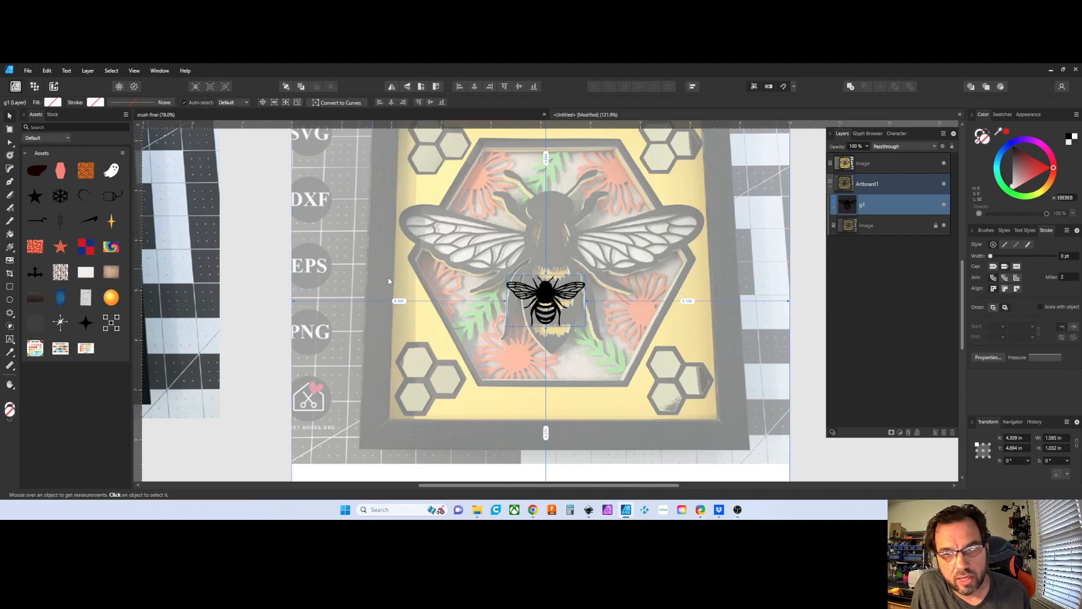
scroll(549, 310, down, 2)
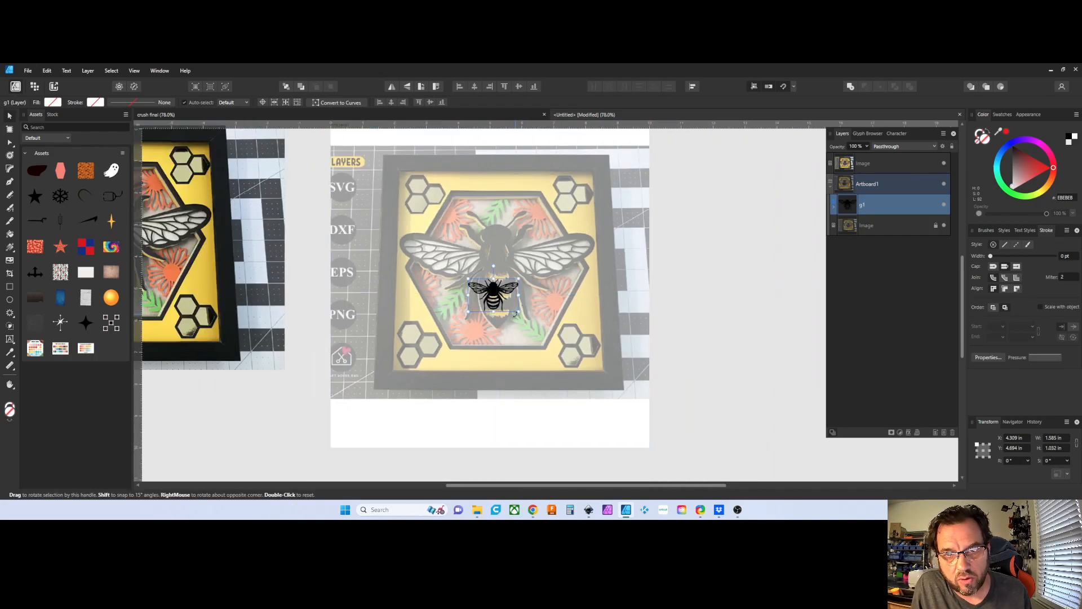
scroll(520, 312, up, 2)
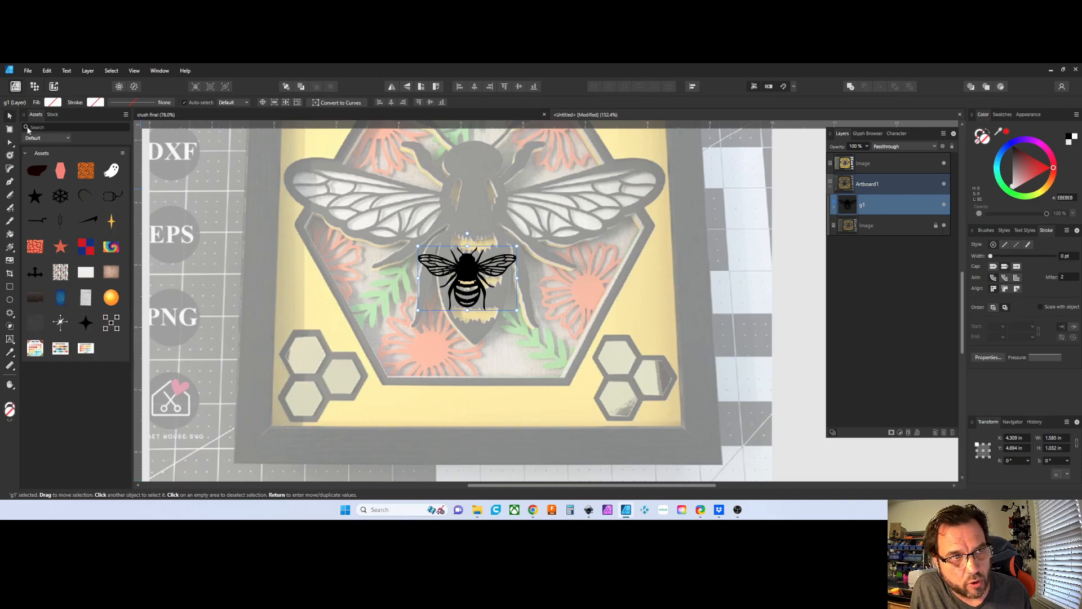
click(9, 130)
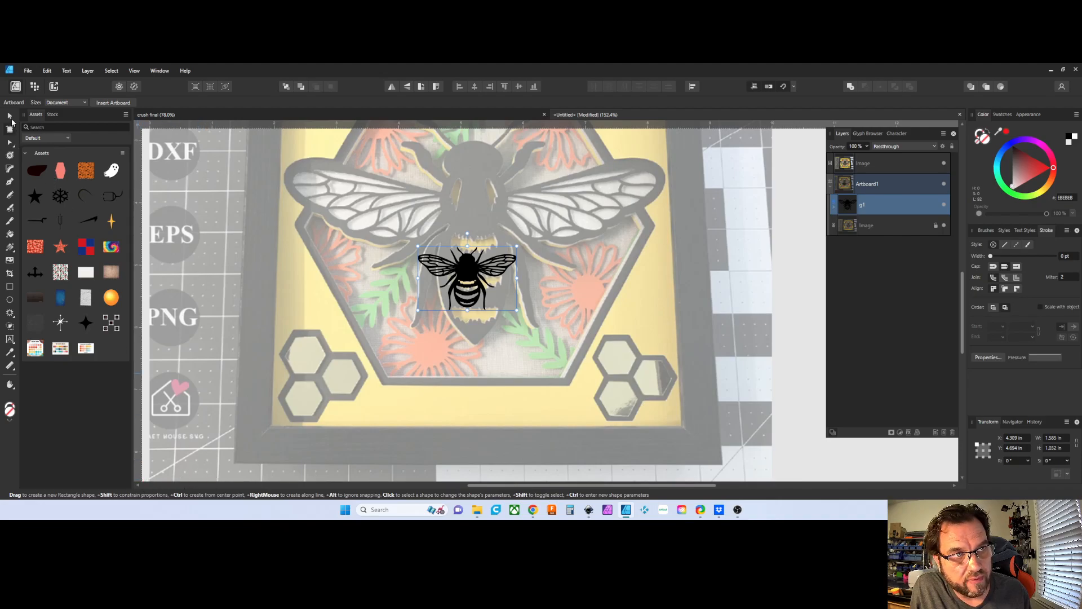
click(10, 117)
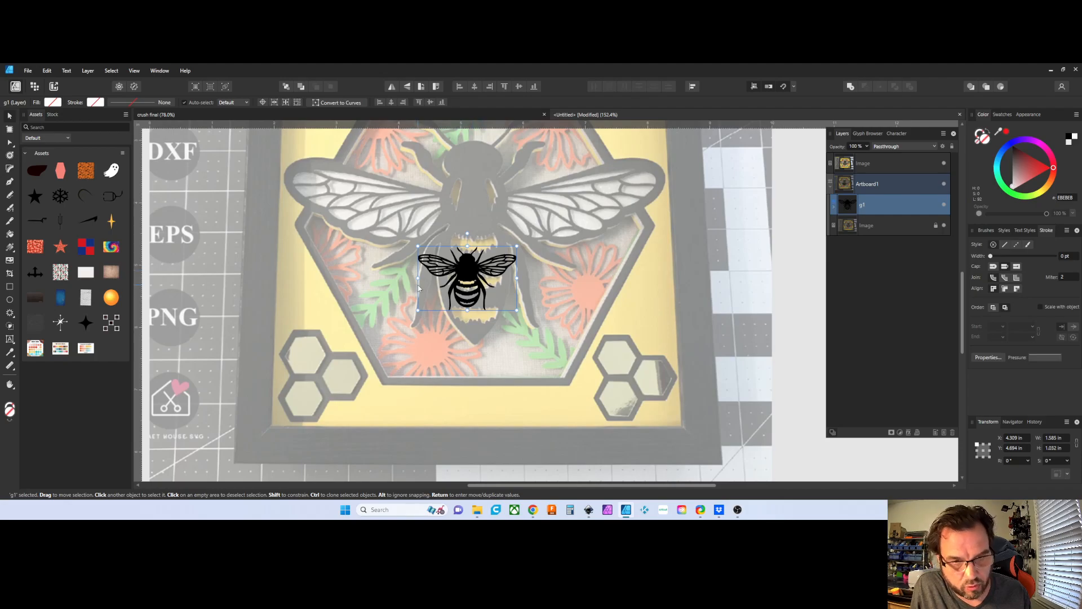
key(Return)
click(857, 317)
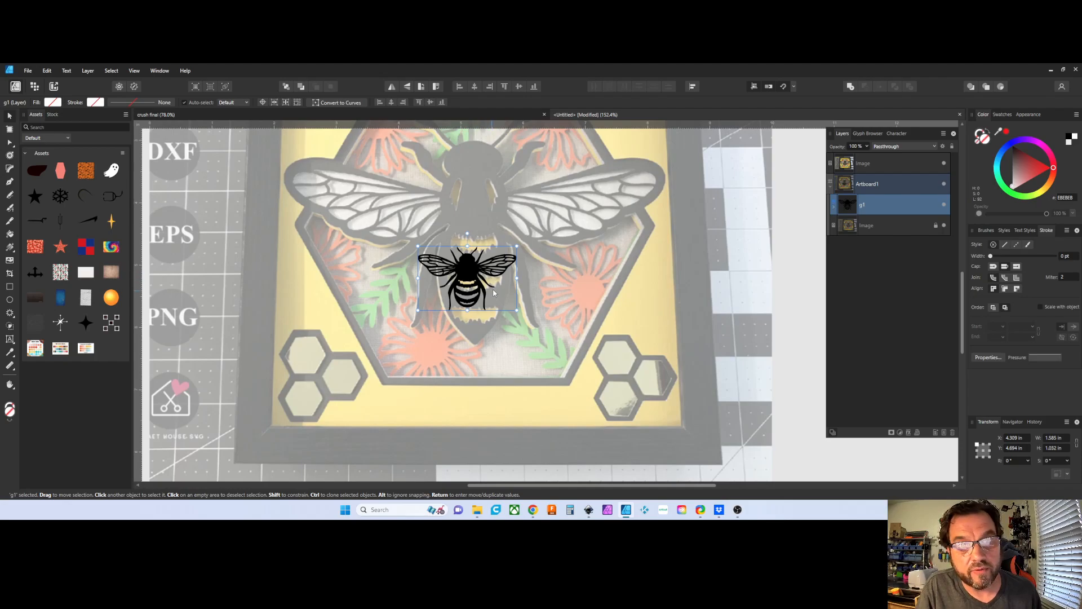
Enlarge the pasted bee proportionally to about 4.13 in wide and move it over the reference bee's body.
drag(480, 286, 463, 222)
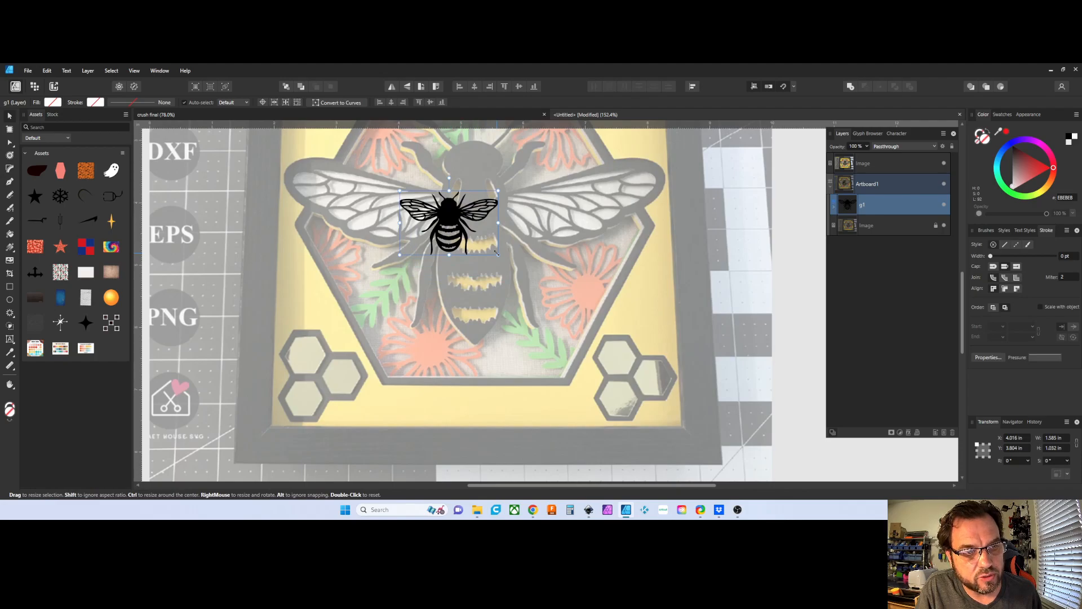
drag(497, 254, 562, 329)
key(ctrl+z)
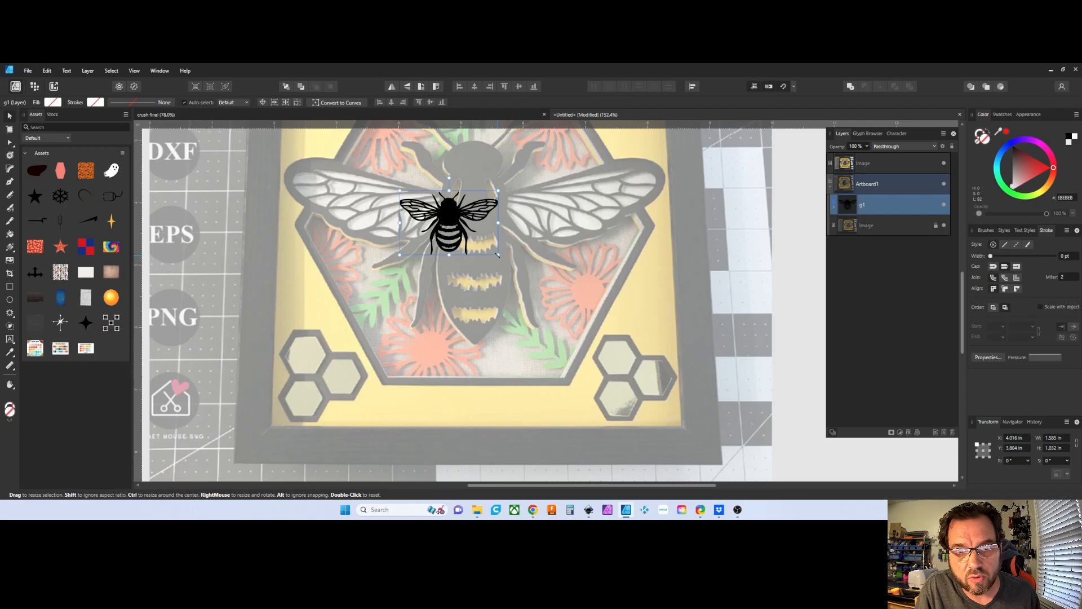
drag(497, 255, 654, 358)
drag(541, 282, 499, 243)
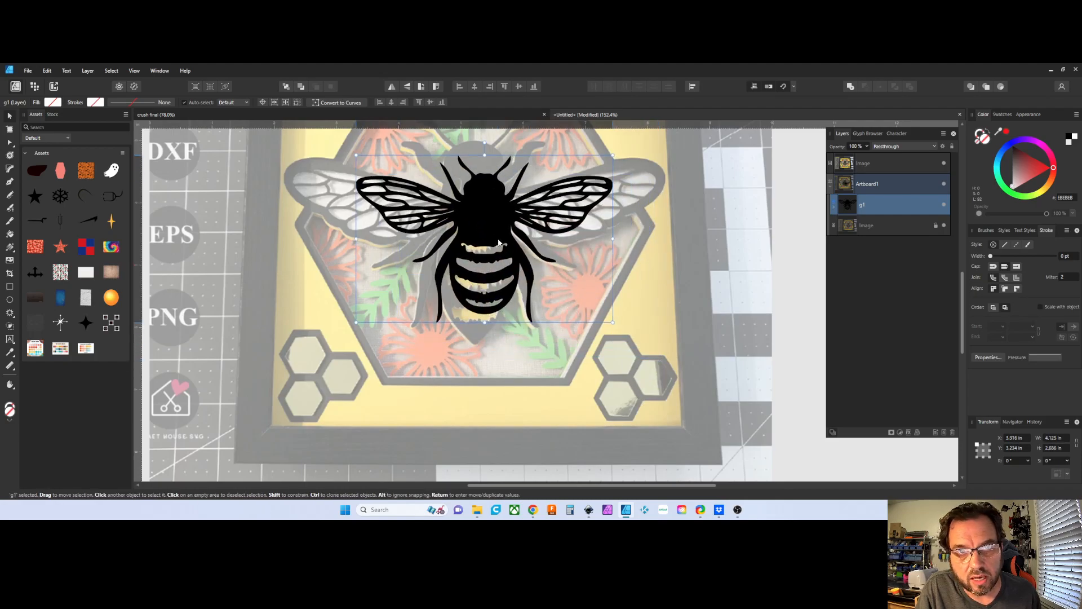
Center the bee over the reference body and stretch it vertically to about 3.89 in tall.
scroll(499, 259, up, 3)
mouse_move(499, 282)
mouse_down()
mouse_move(483, 278)
mouse_move(492, 278)
mouse_up()
drag(476, 227, 476, 183)
drag(468, 194, 468, 192)
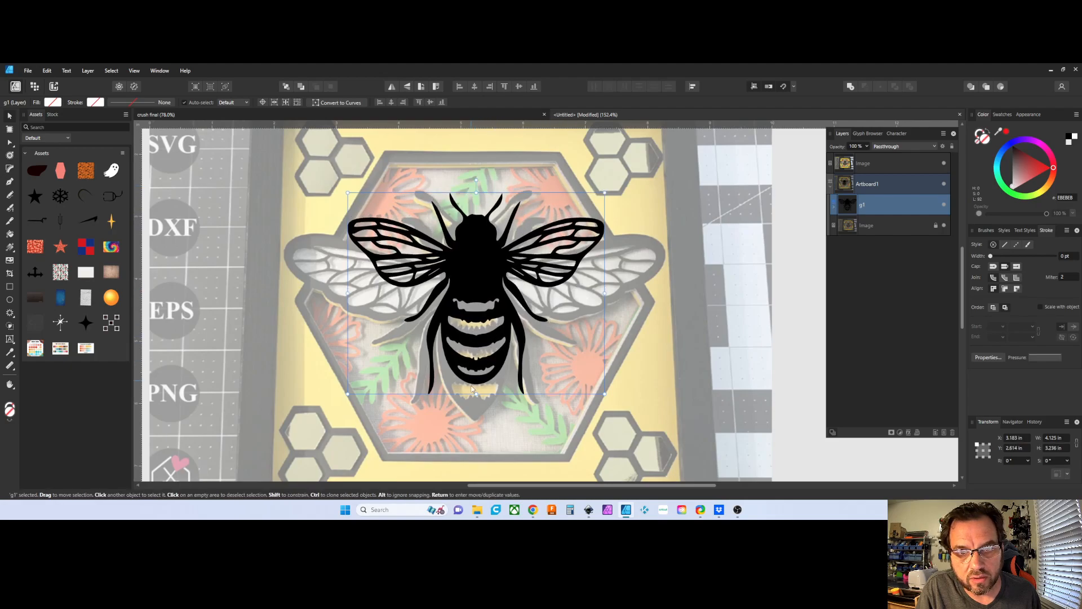
drag(476, 393, 476, 434)
Stretch the bee horizontally on both sides to about 6.2 in wide to match the reference wingspan.
drag(605, 313, 653, 312)
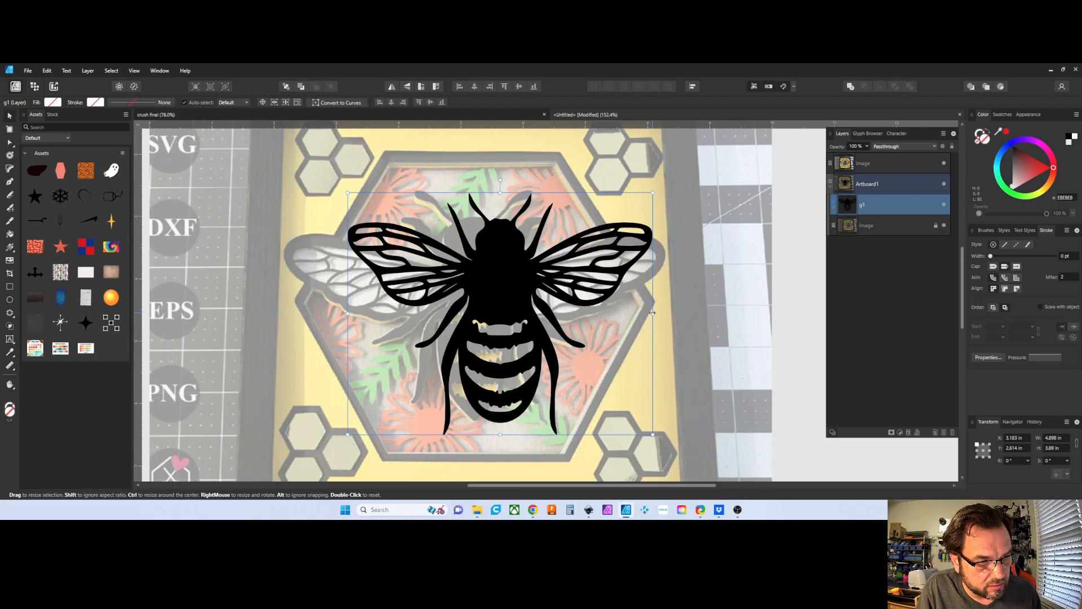
drag(653, 314, 665, 313)
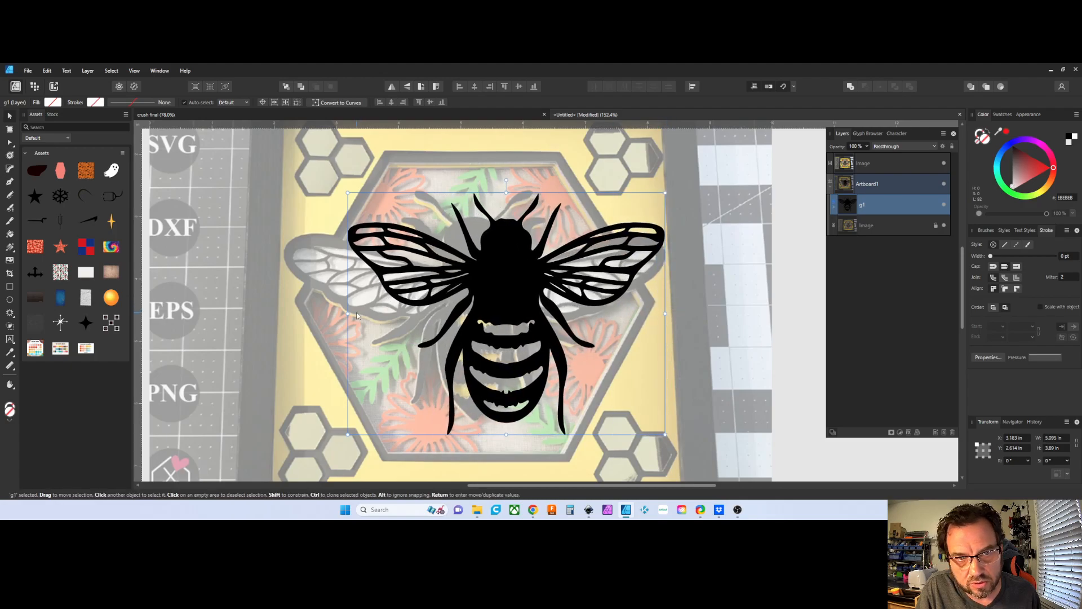
drag(348, 313, 279, 314)
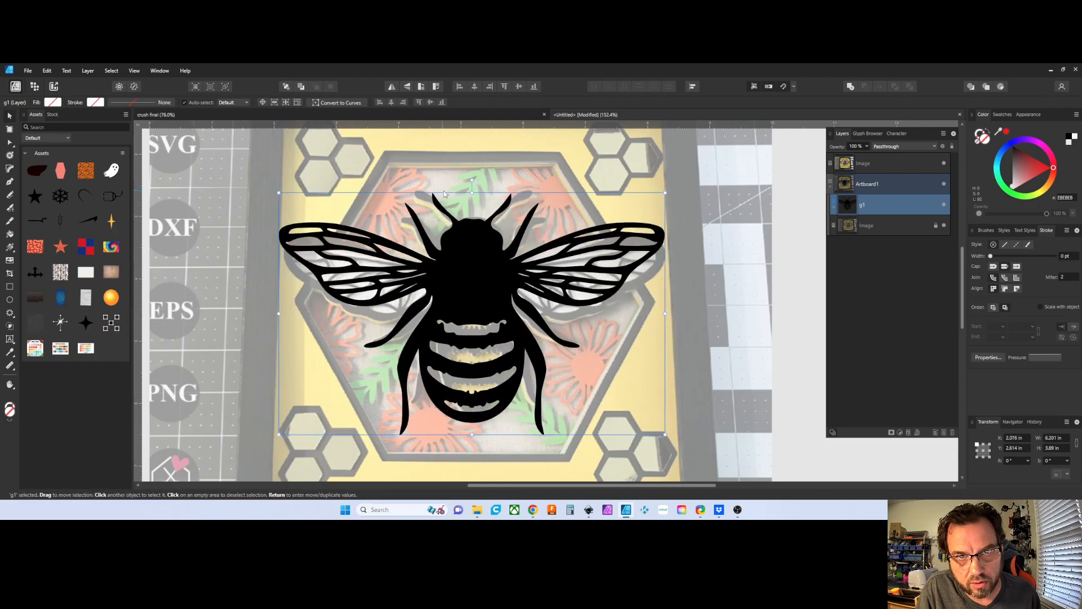
Reduce the bee's height to about 3.63 in from its upper edge and nudge it into alignment with the reference bee.
drag(472, 193, 472, 193)
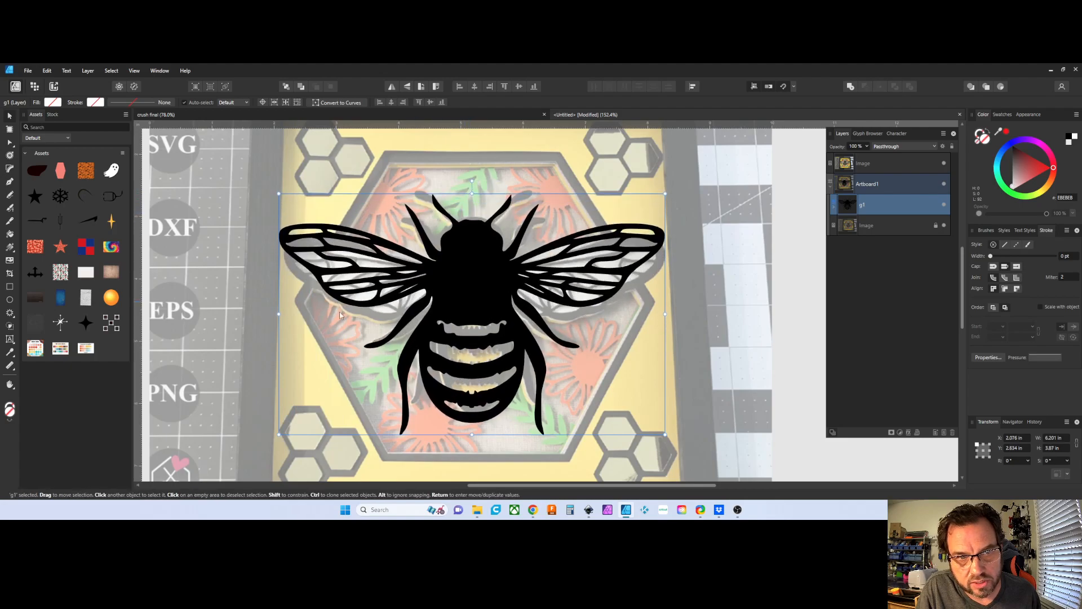
drag(467, 336, 465, 333)
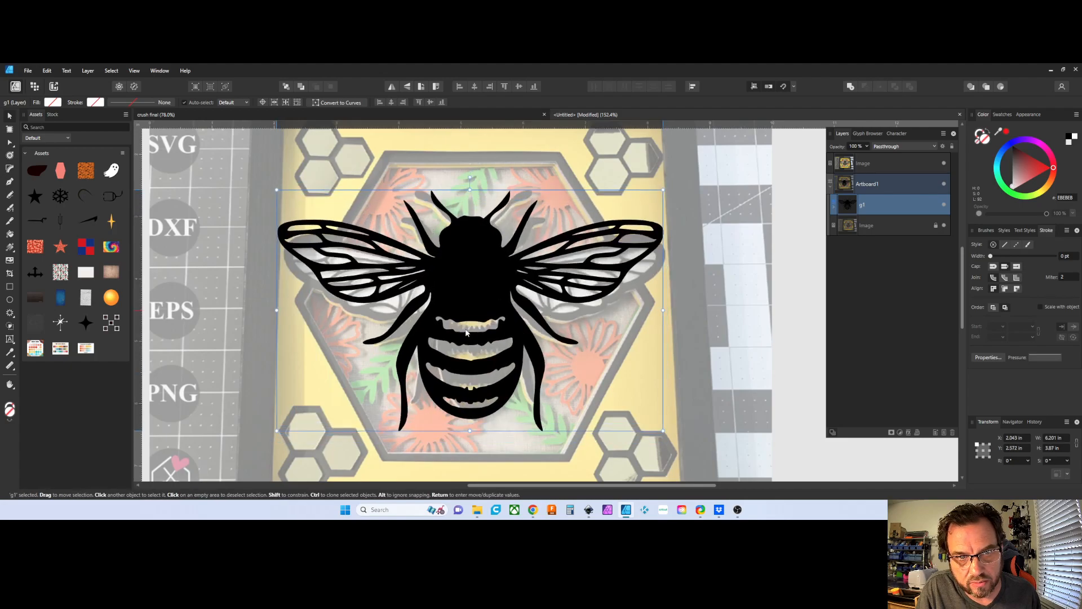
drag(470, 190, 471, 207)
drag(572, 287, 572, 282)
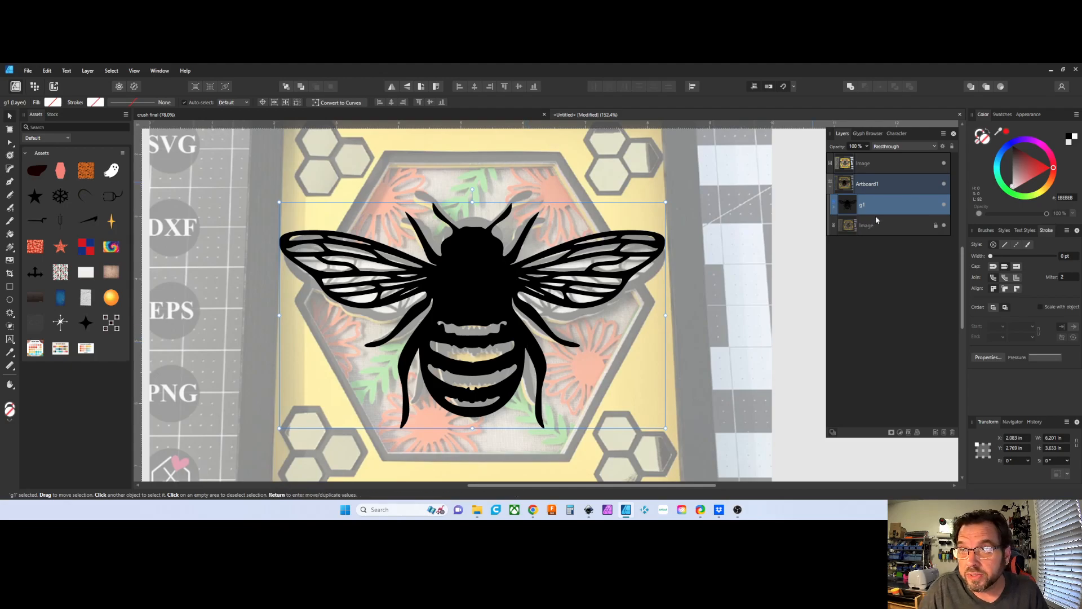
Deselect the bee and activate the Vector Flood Fill tool.
click(756, 242)
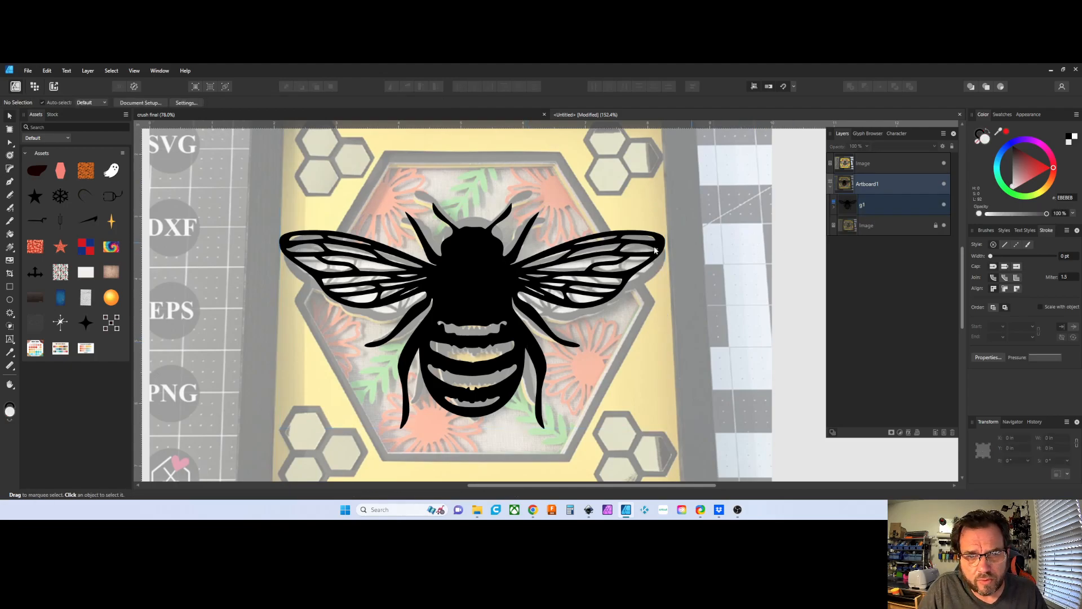
click(11, 237)
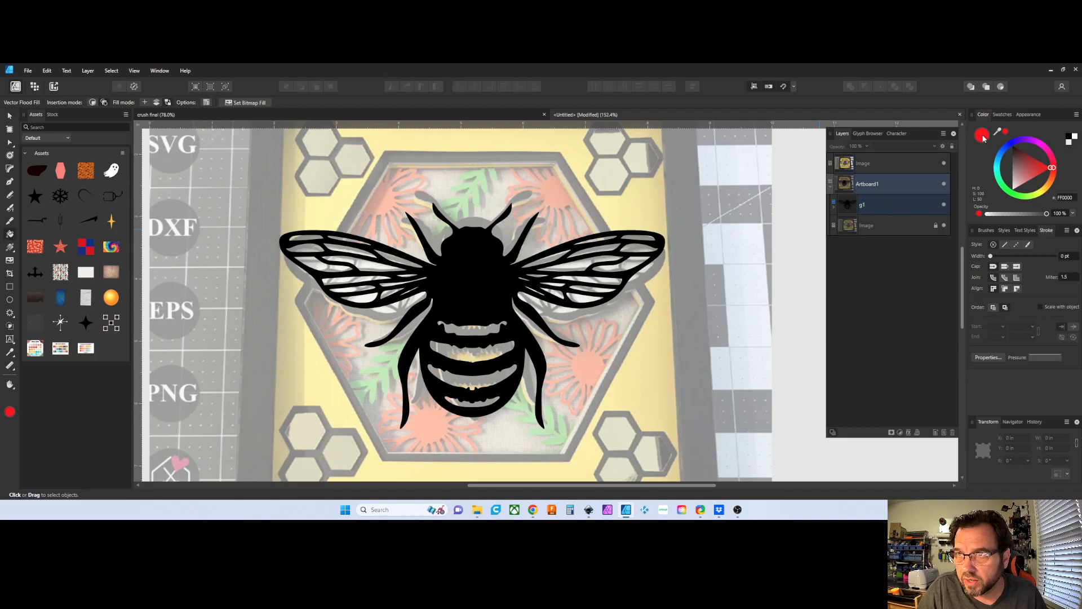
click(159, 71)
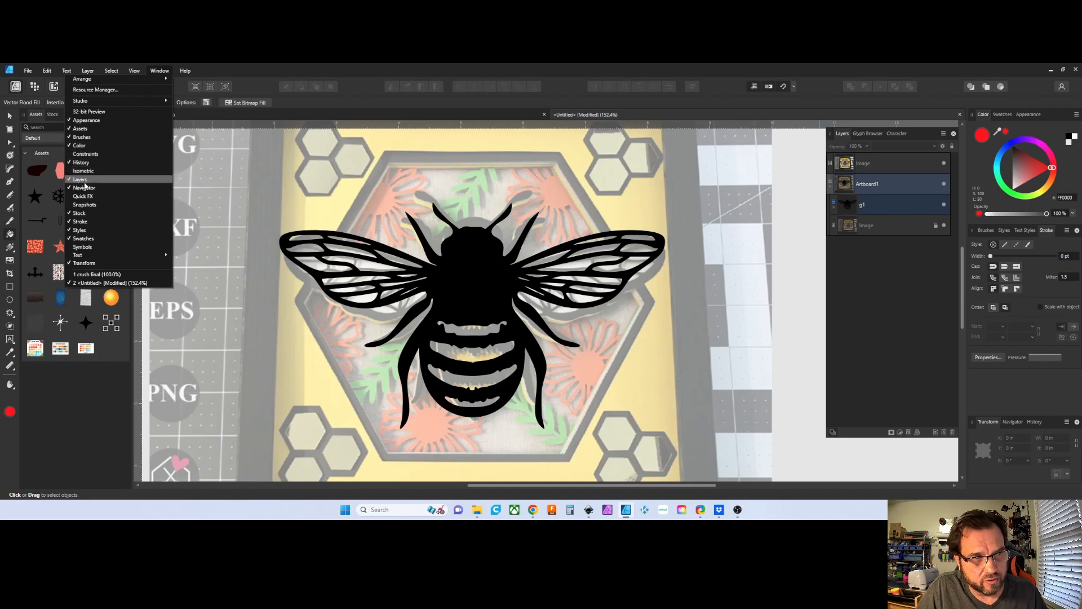
mouse_move(82, 257)
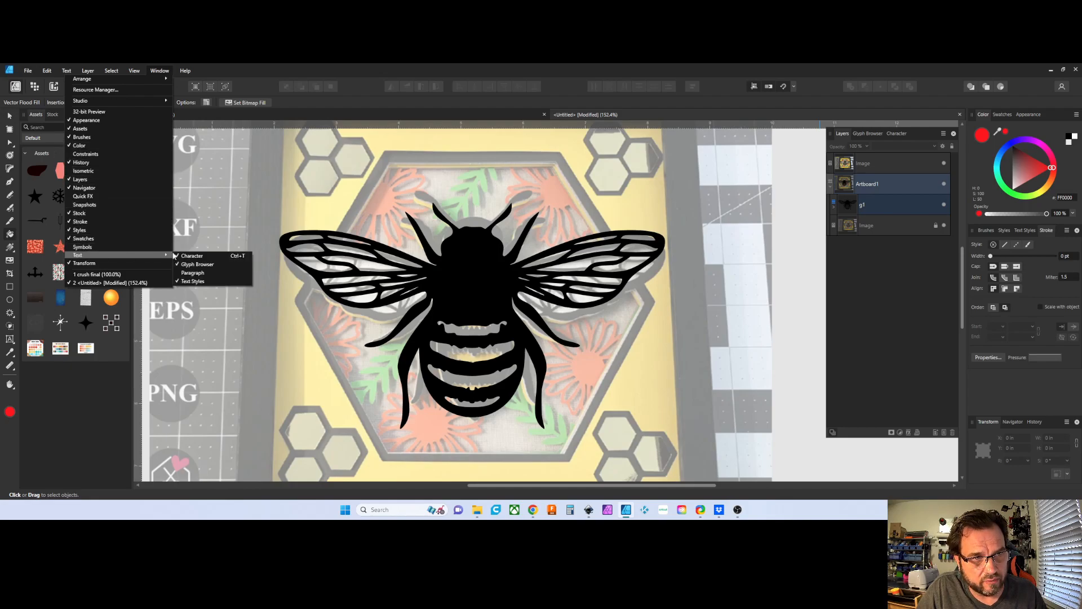
click(868, 133)
click(899, 134)
click(865, 133)
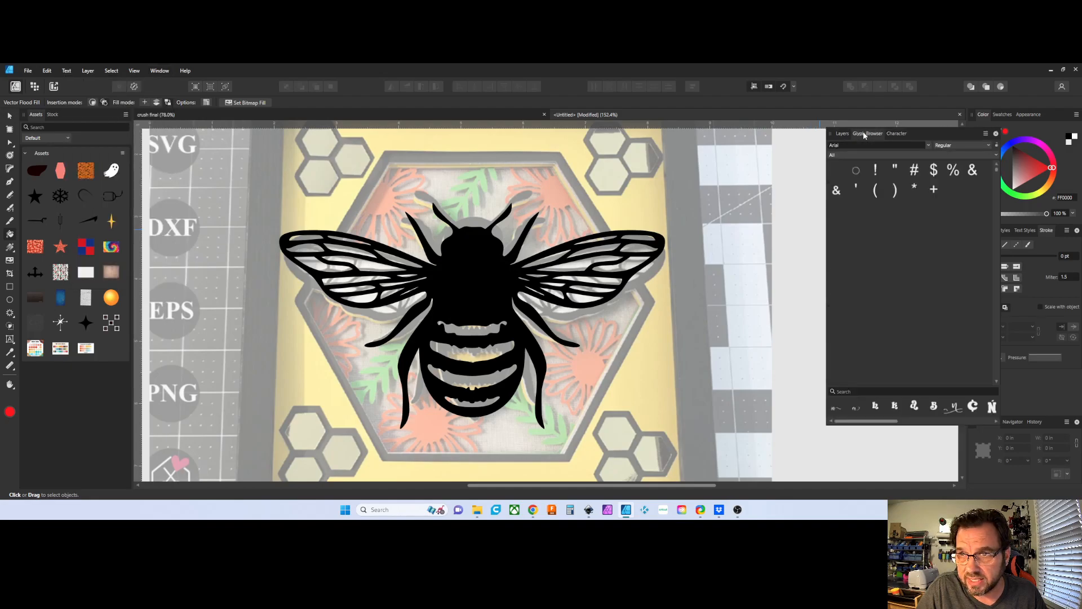
click(845, 134)
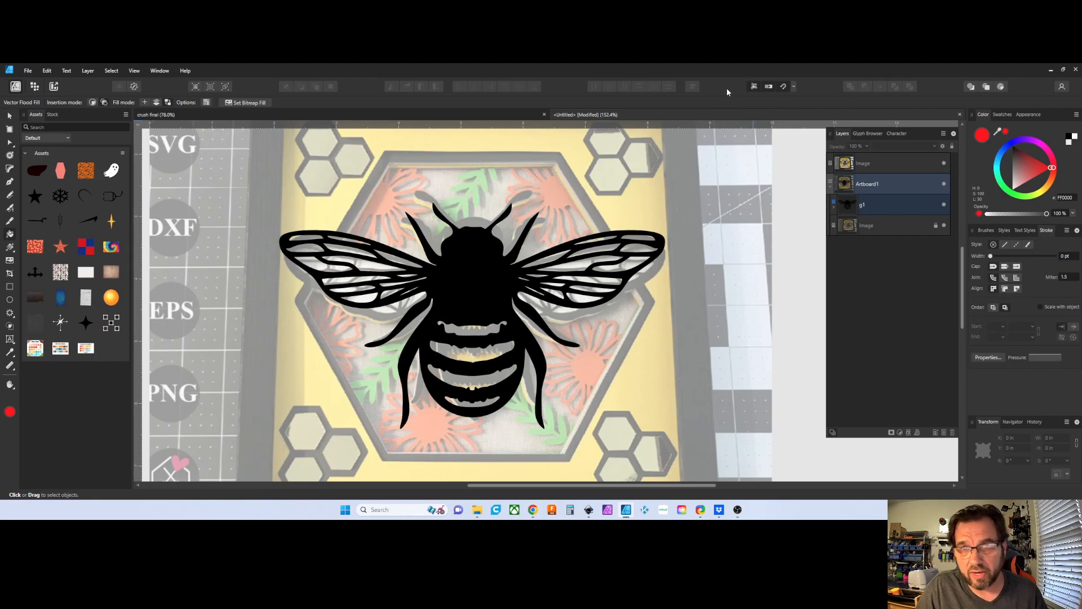
right_click(561, 85)
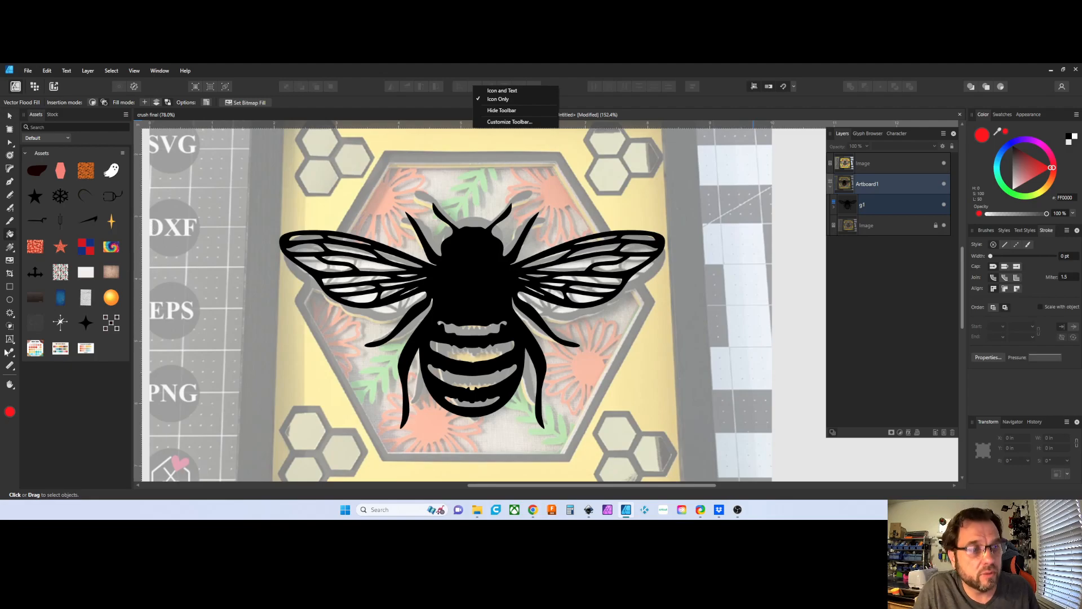
click(8, 432)
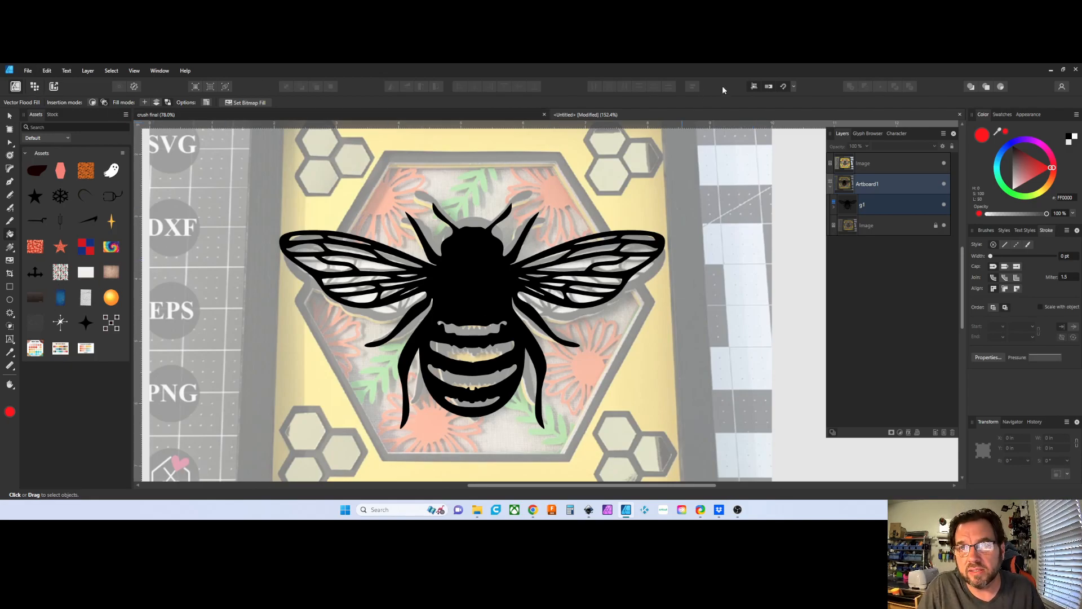
click(160, 71)
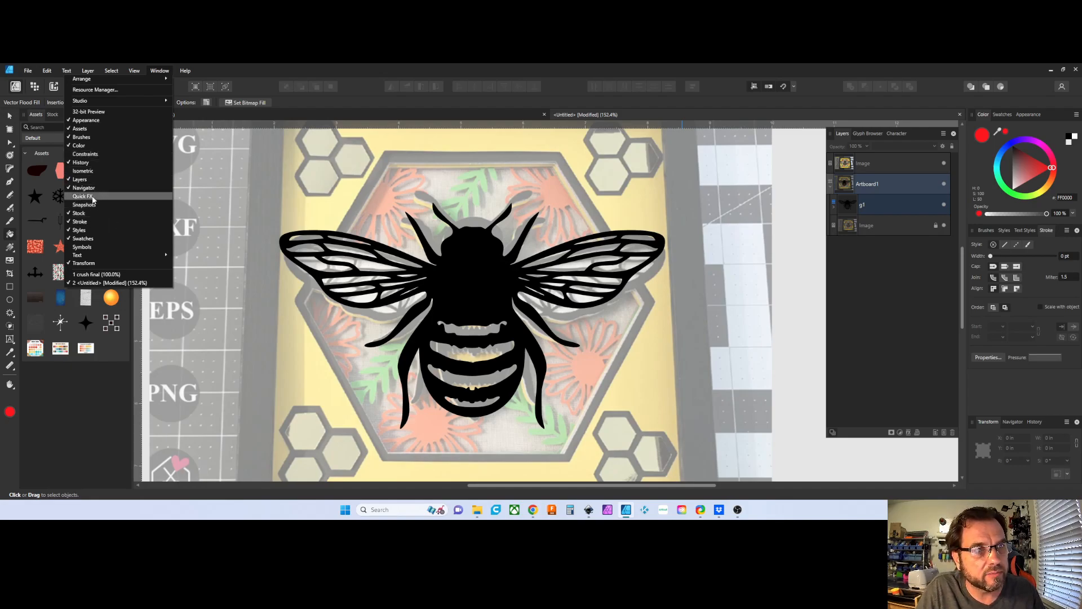
click(276, 69)
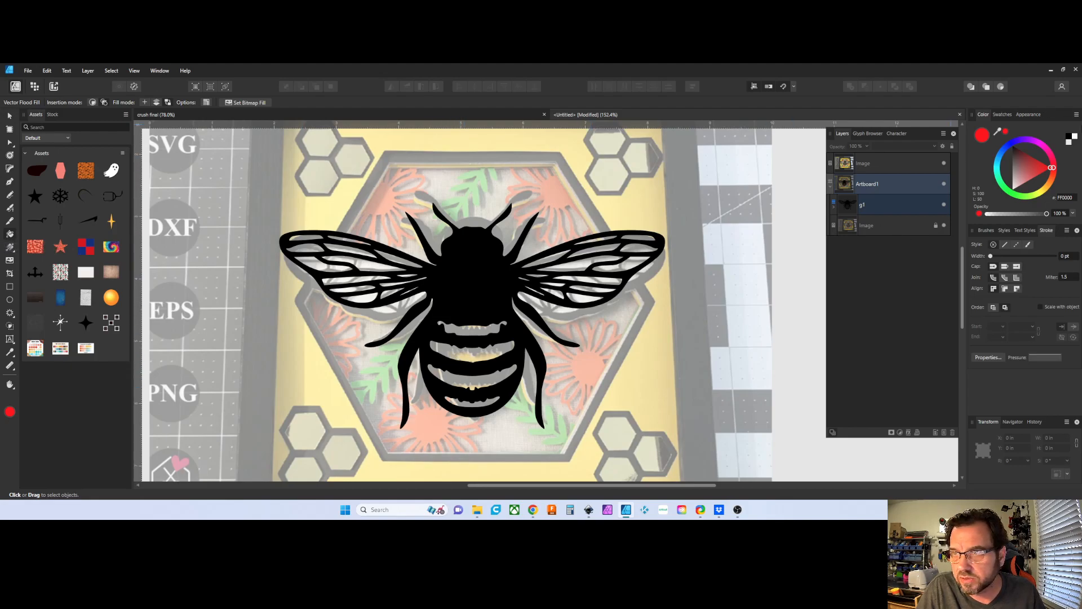
Set the fill color to yellow, try a flood fill on the bee's body, and undo it.
drag(1047, 193, 1044, 196)
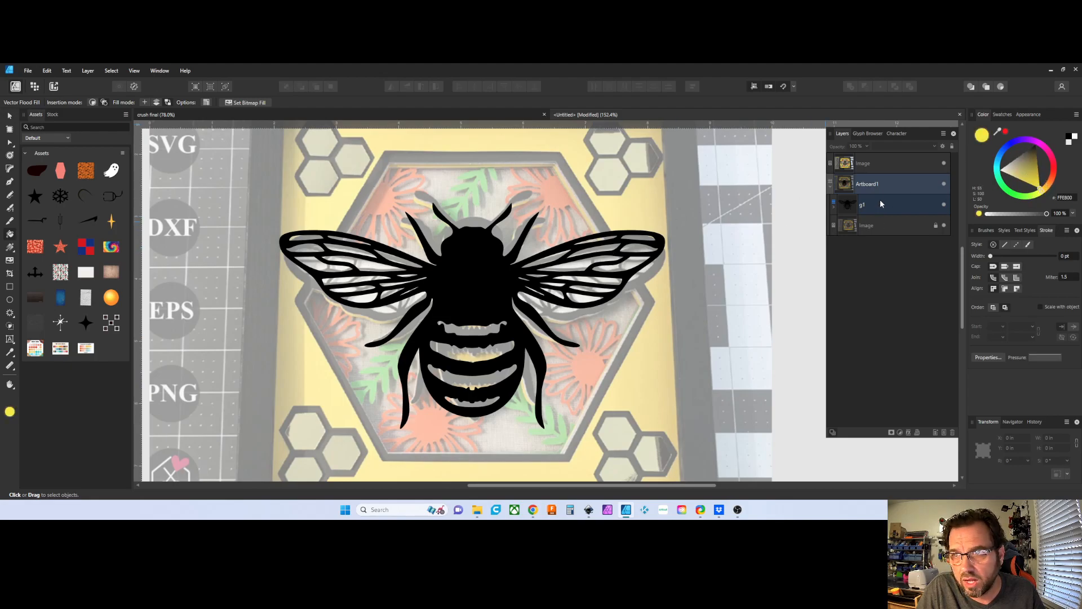
click(482, 290)
key(ctrl+z)
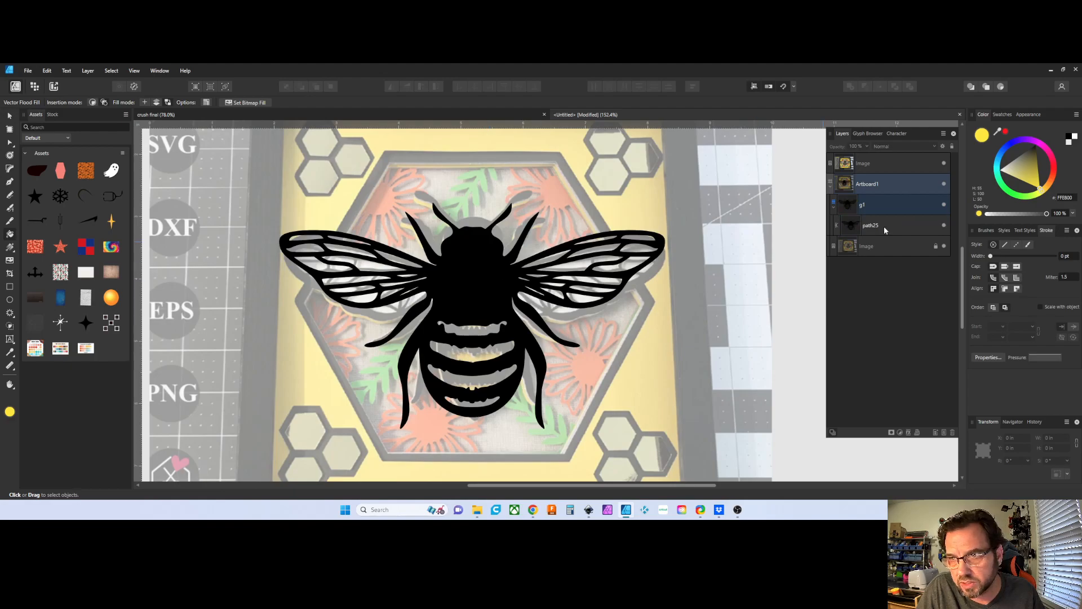
Select the black bee path path25 and flood-fill its four abdomen stripe gaps with yellow.
click(887, 225)
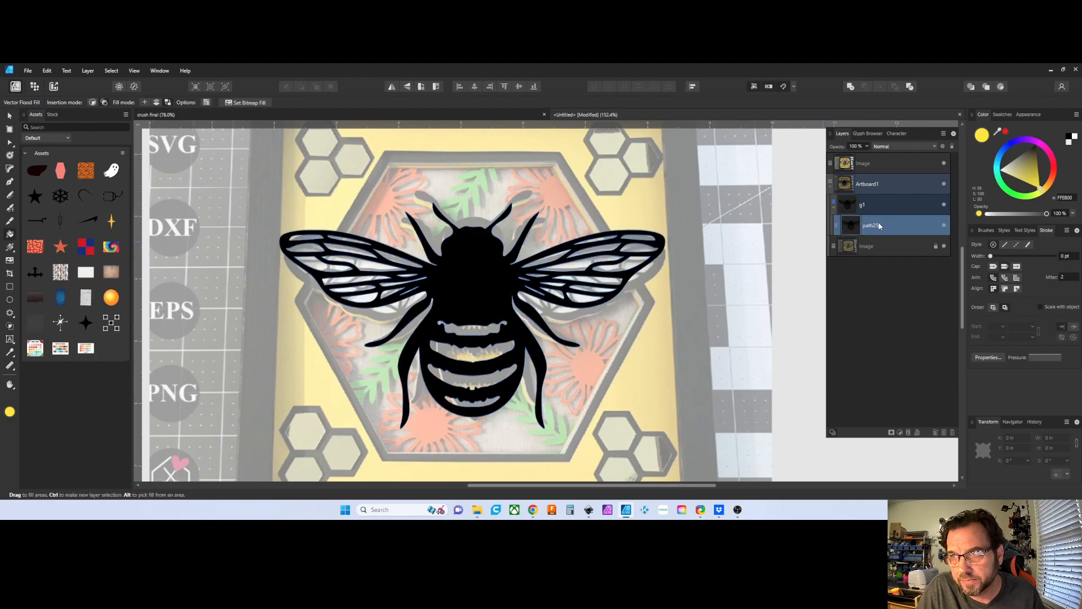
double_click(878, 225)
click(847, 227)
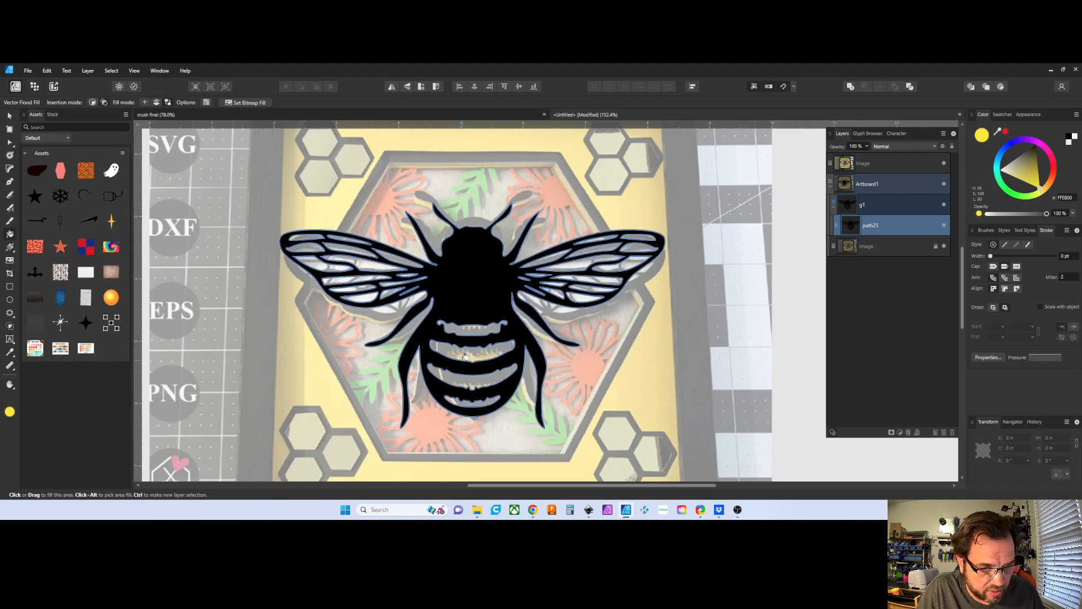
click(475, 327)
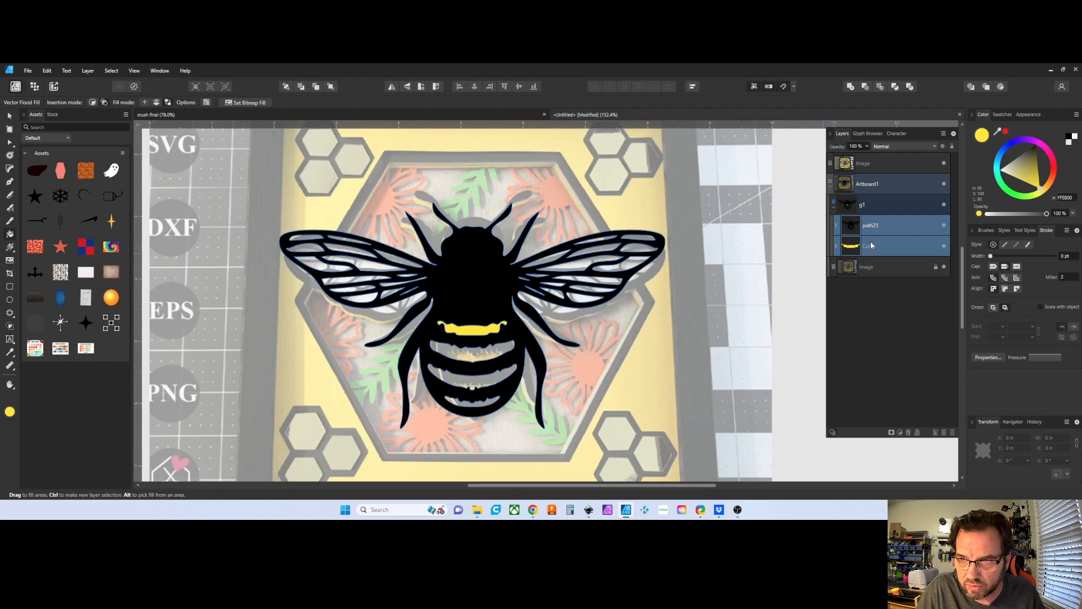
click(487, 349)
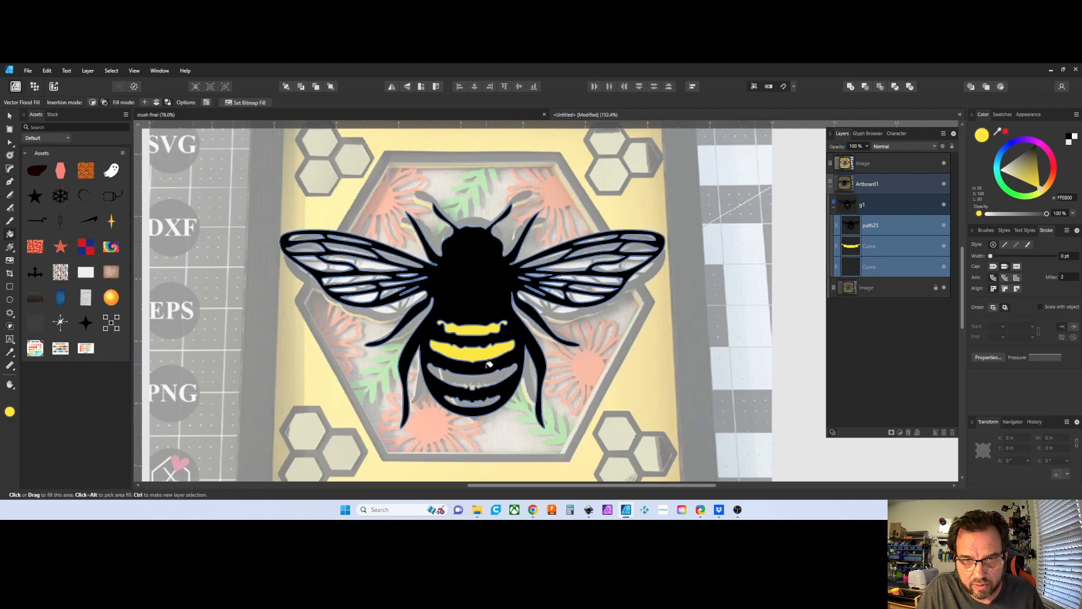
click(485, 378)
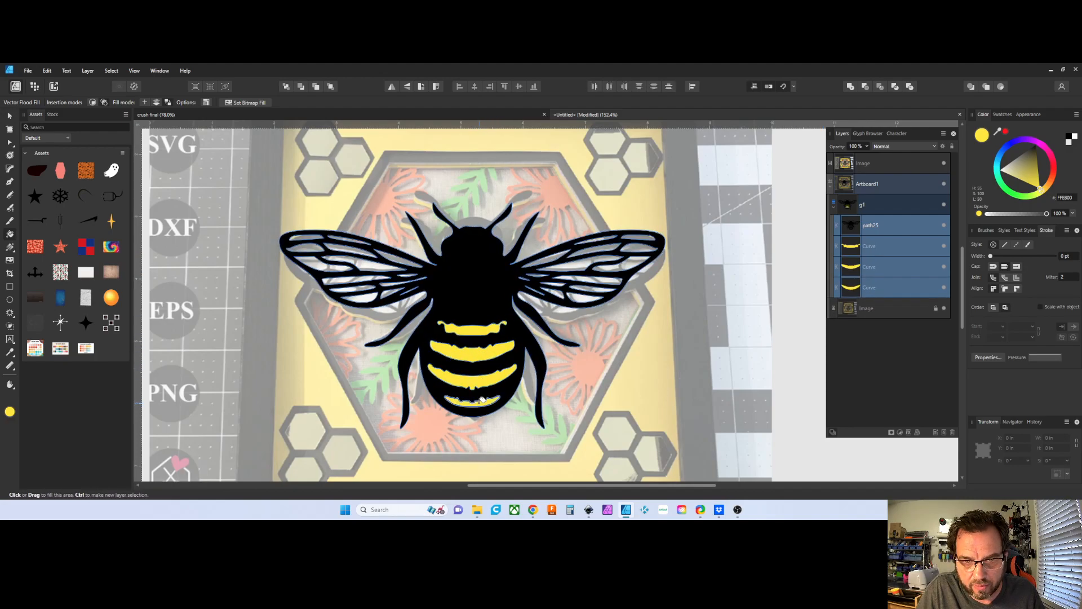
click(480, 400)
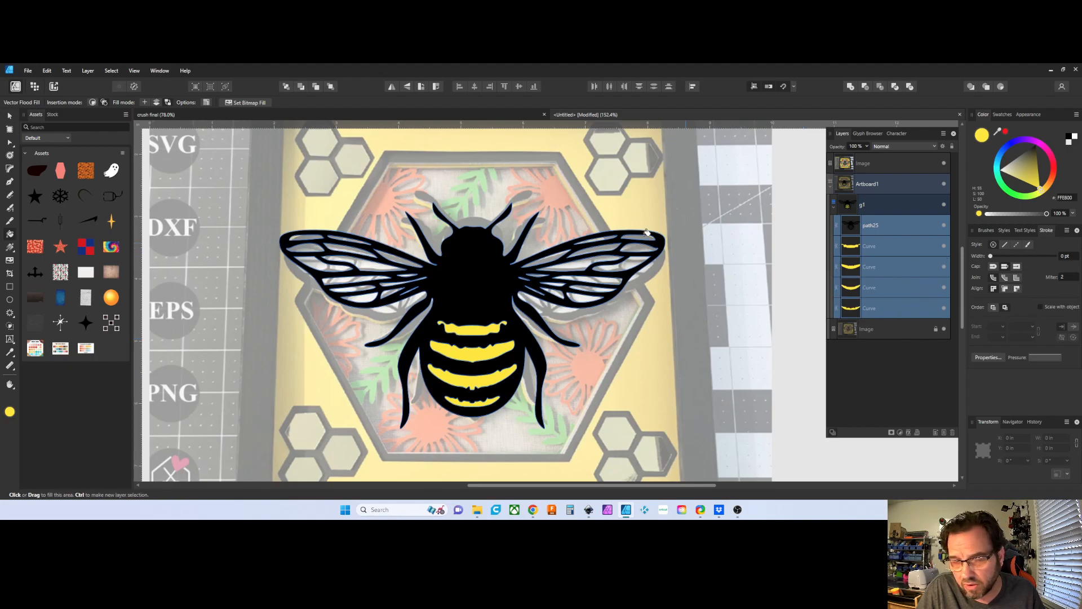
Combine the four yellow stripe curves into one shape with the Add operation and toggle its visibility to check it.
click(882, 242)
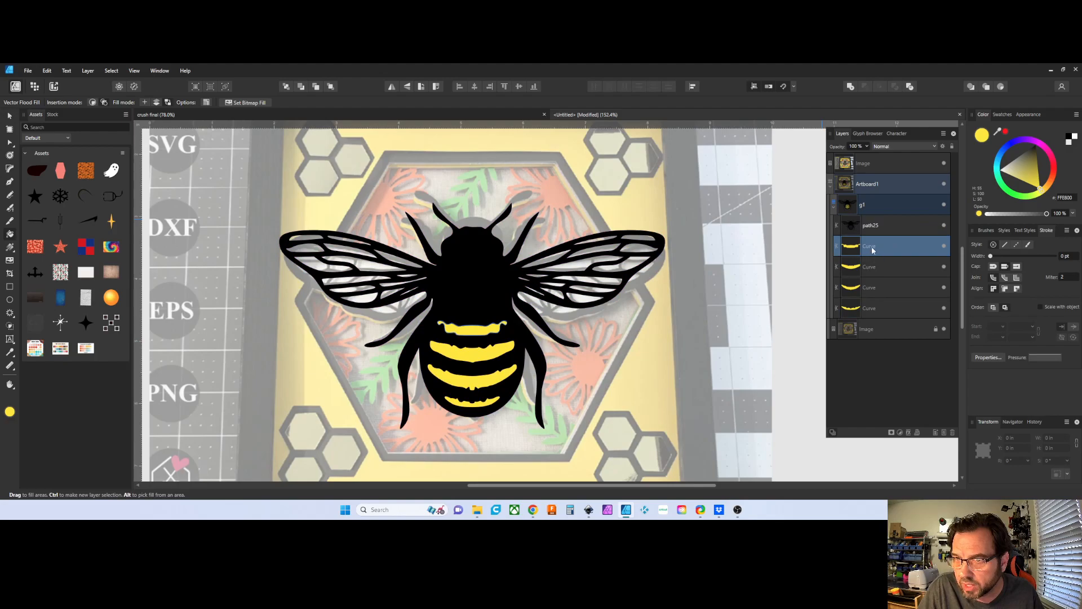
double_click(873, 247)
click(849, 249)
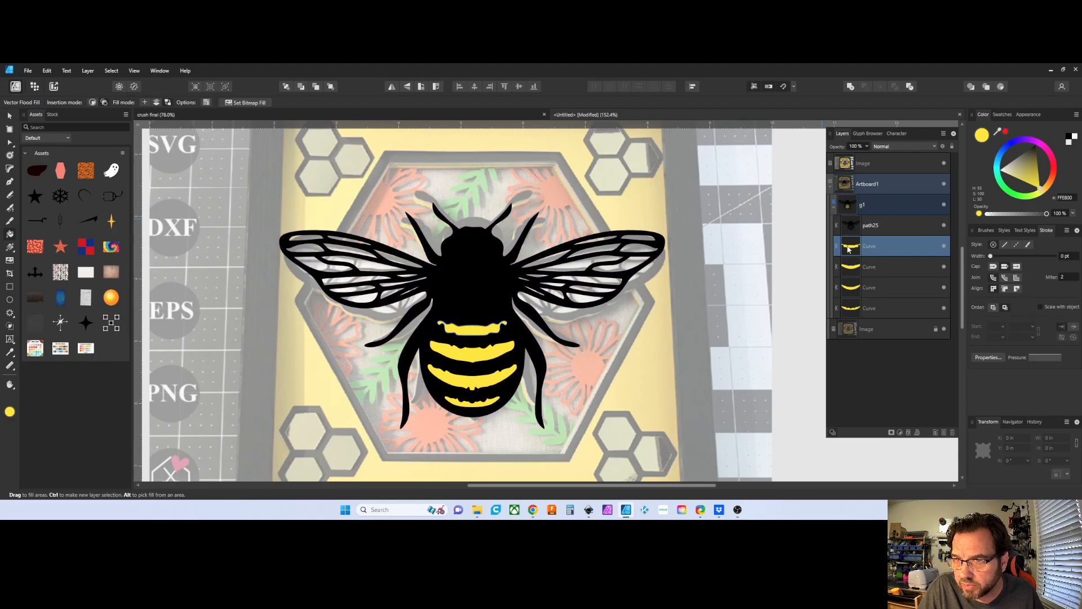
shift+click(864, 309)
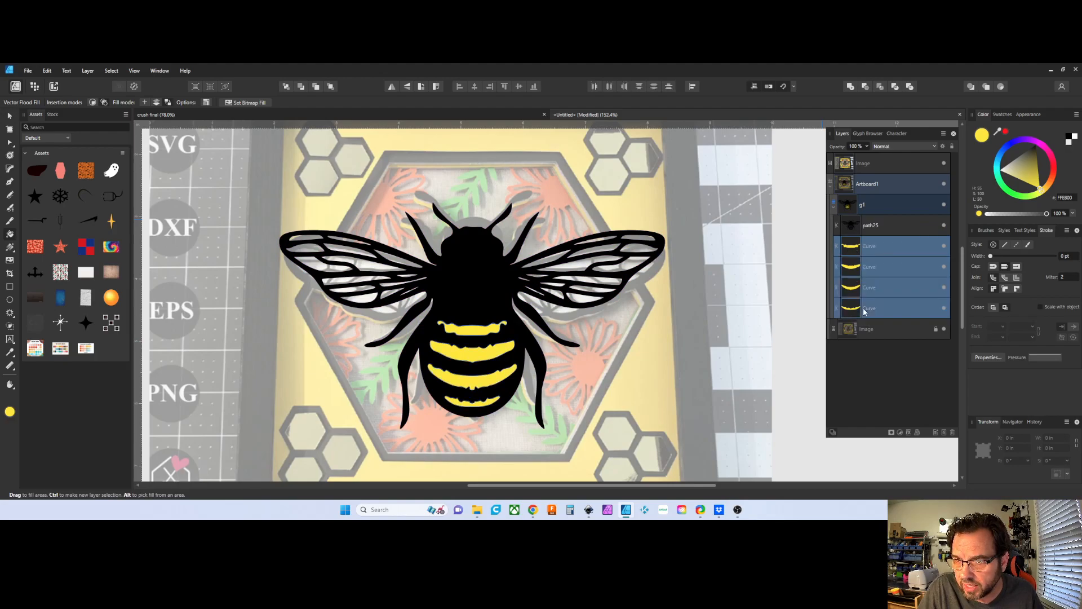
click(850, 87)
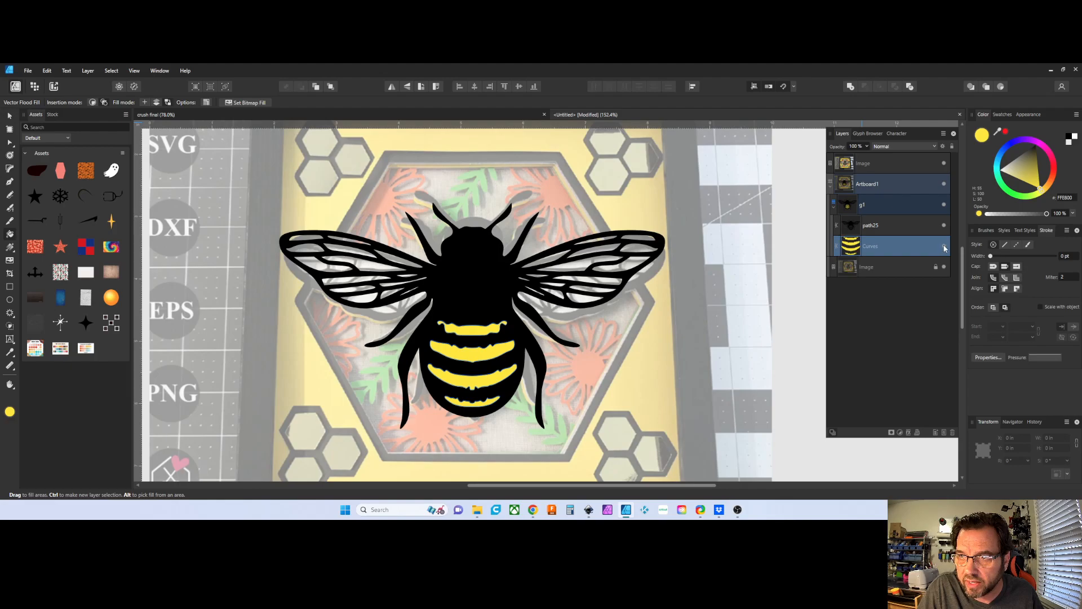
click(944, 247)
click(944, 247)
click(945, 248)
click(945, 247)
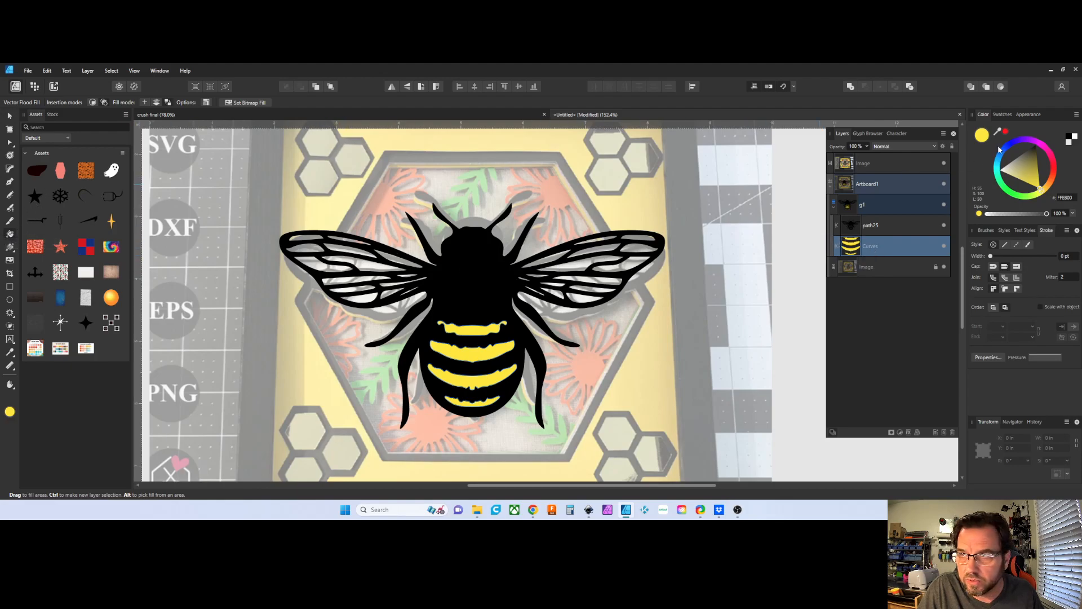
Set the fill color to white and flood-fill the upper cells of the bee's right wing on path25.
click(877, 225)
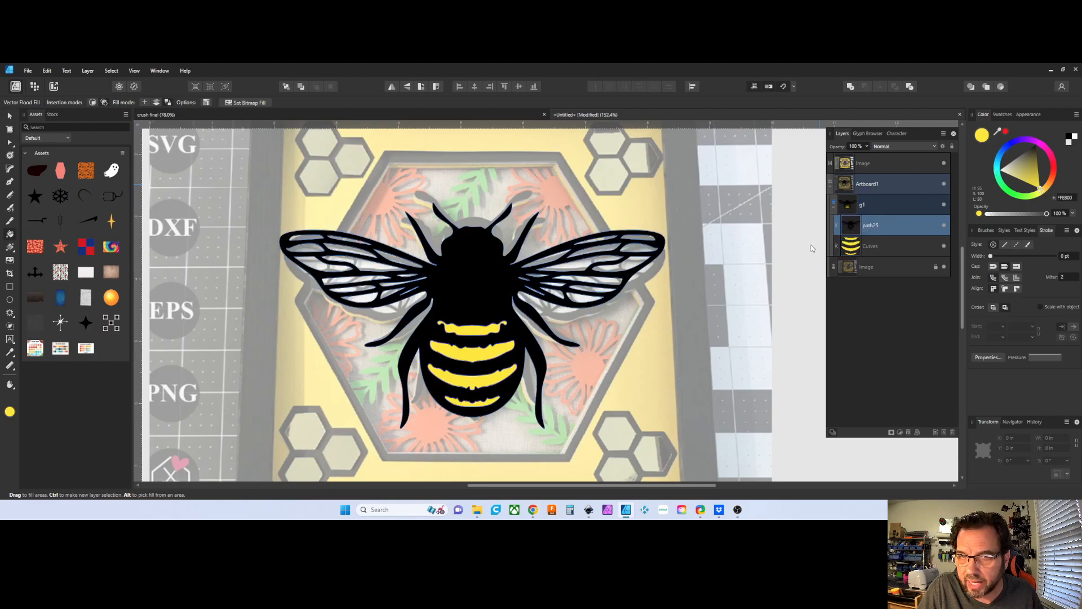
drag(1013, 171, 999, 170)
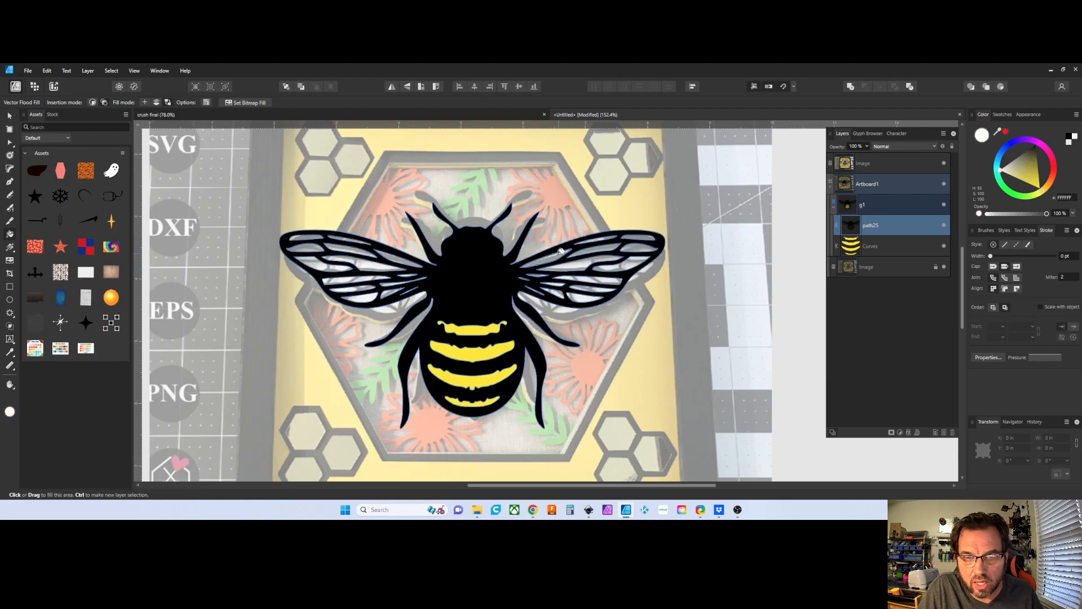
scroll(548, 265, up, 1)
scroll(549, 265, up, 2)
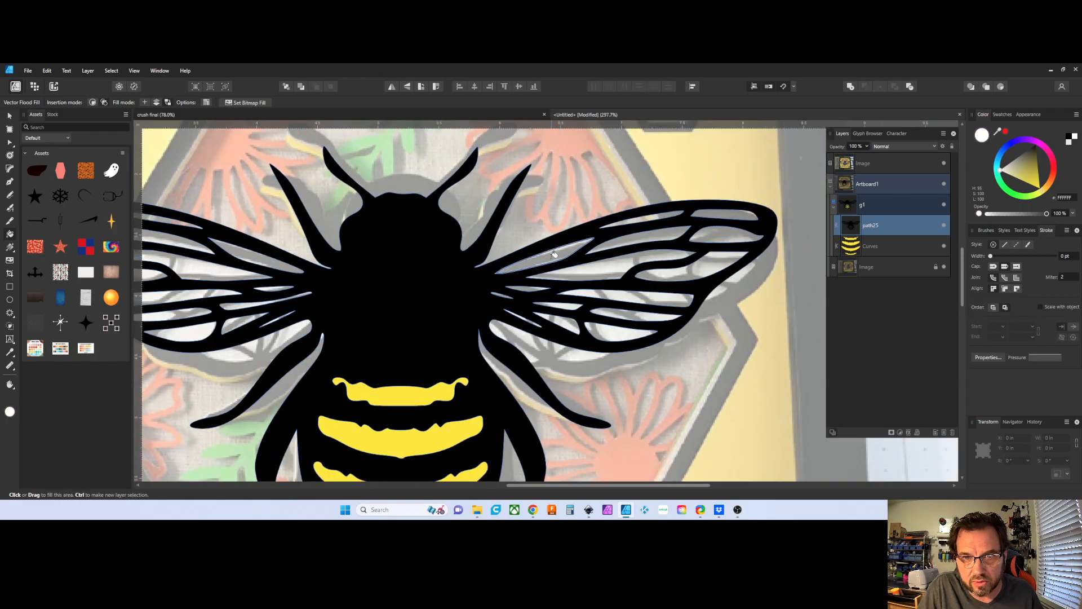
click(554, 252)
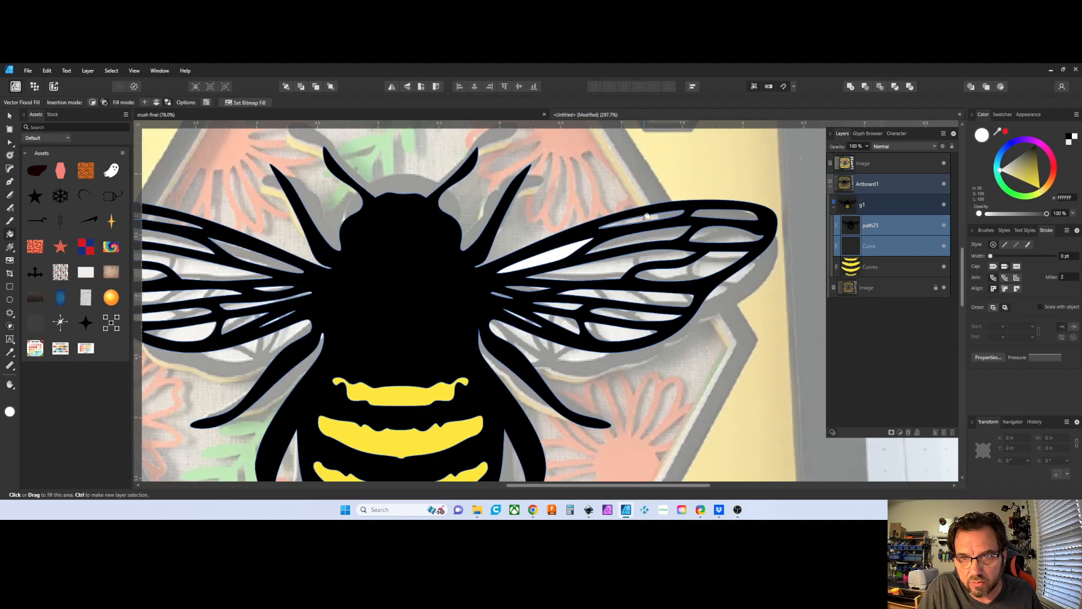
click(651, 229)
click(637, 259)
click(705, 265)
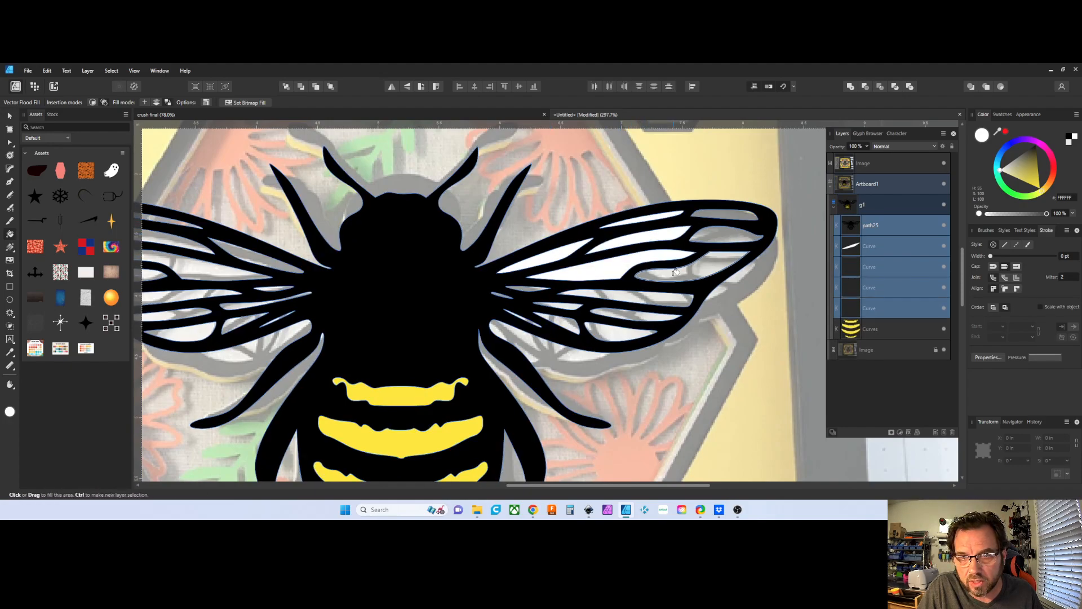
click(727, 234)
click(720, 216)
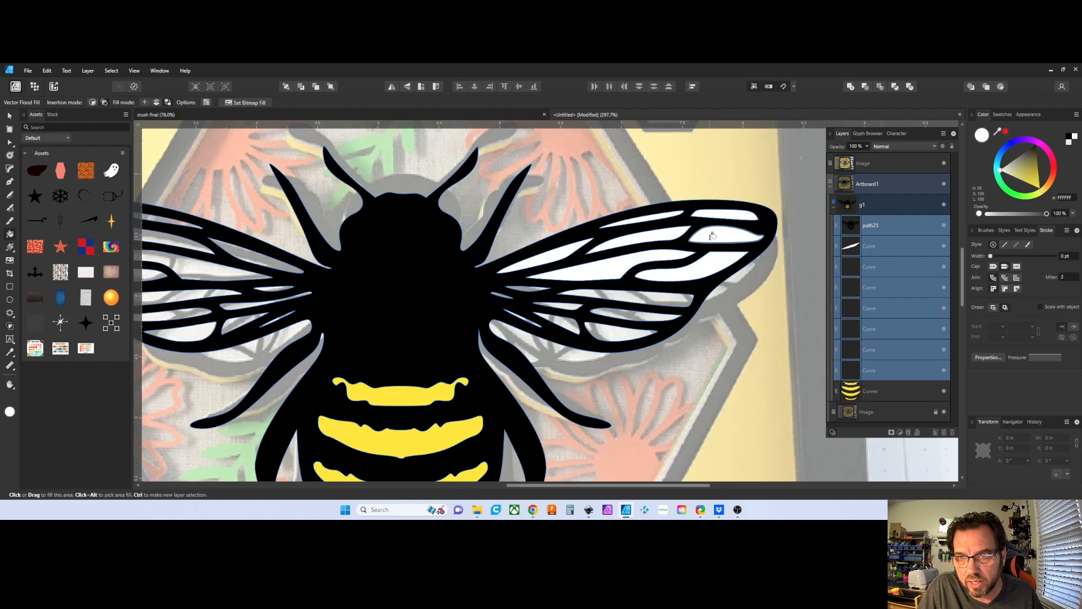
click(641, 309)
key(v)
key(ctrl+z)
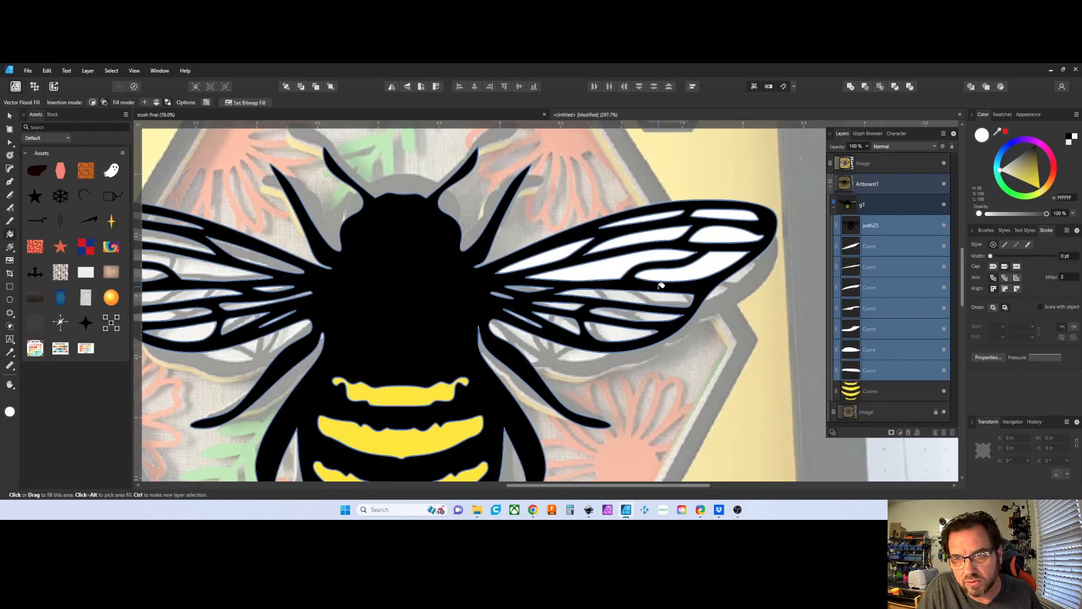
Flood-fill the remaining lower cells of the bee's right wing with white.
click(504, 292)
click(502, 294)
click(549, 305)
click(530, 315)
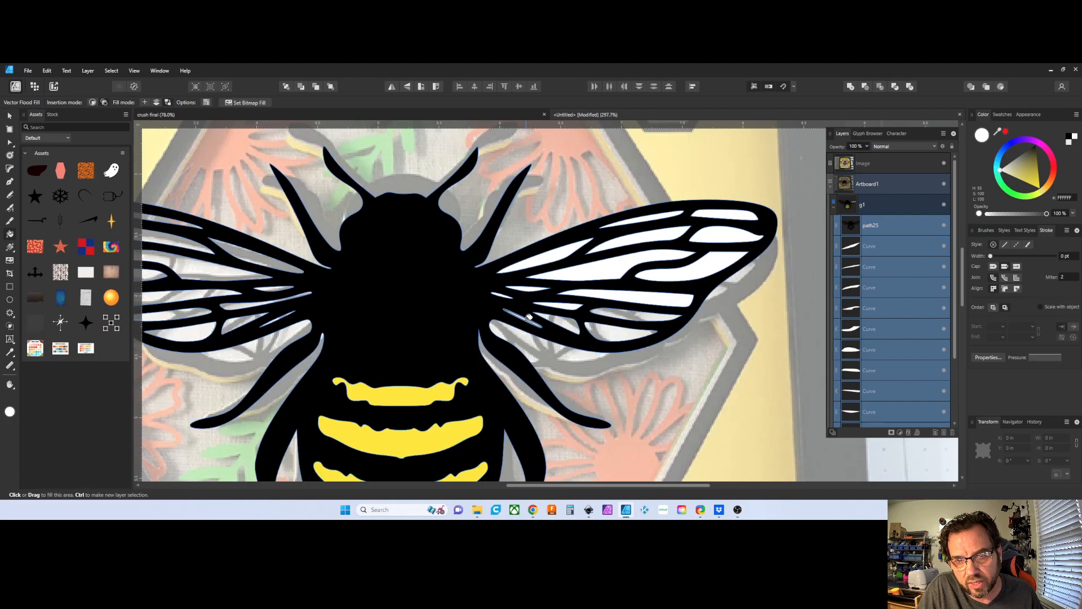
click(556, 315)
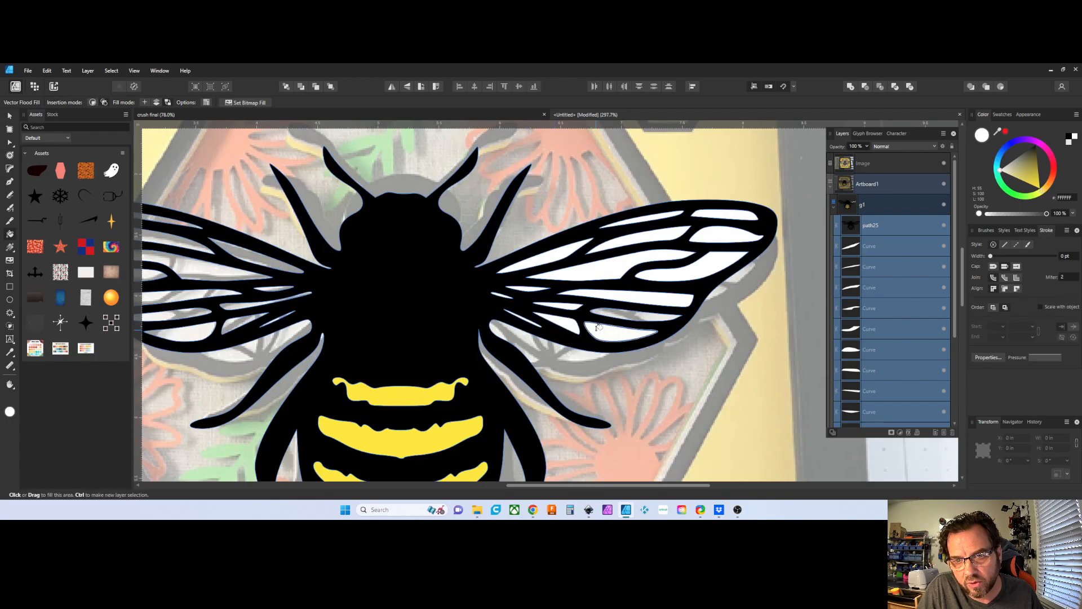
click(623, 328)
Combine all white wing curves into one shape with Add and preview the fills with the black bee outline briefly hidden.
scroll(623, 328, down, 3)
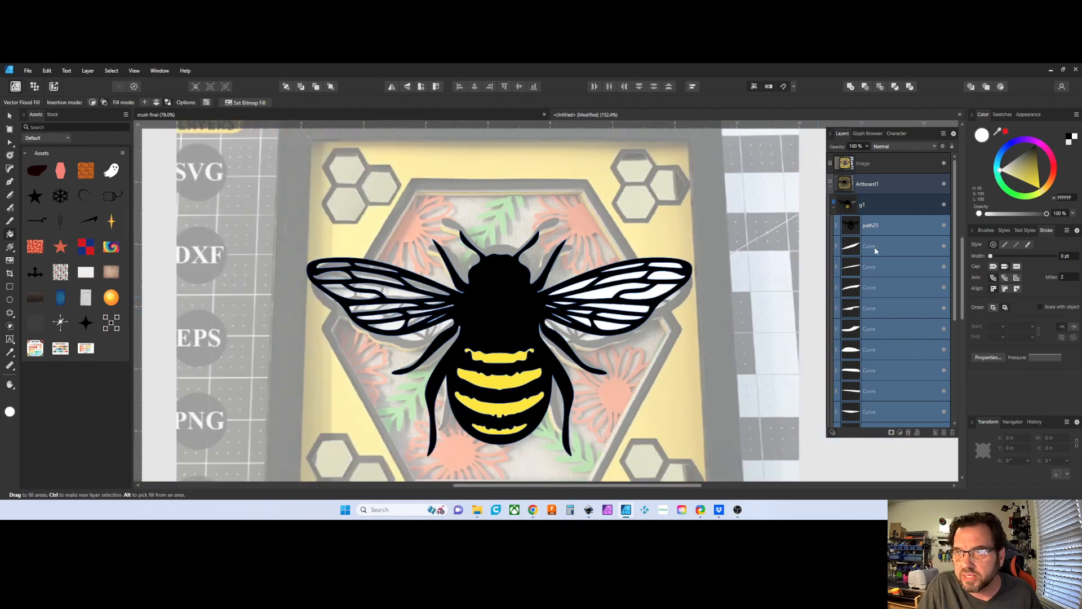
click(876, 251)
scroll(883, 317, down, 3)
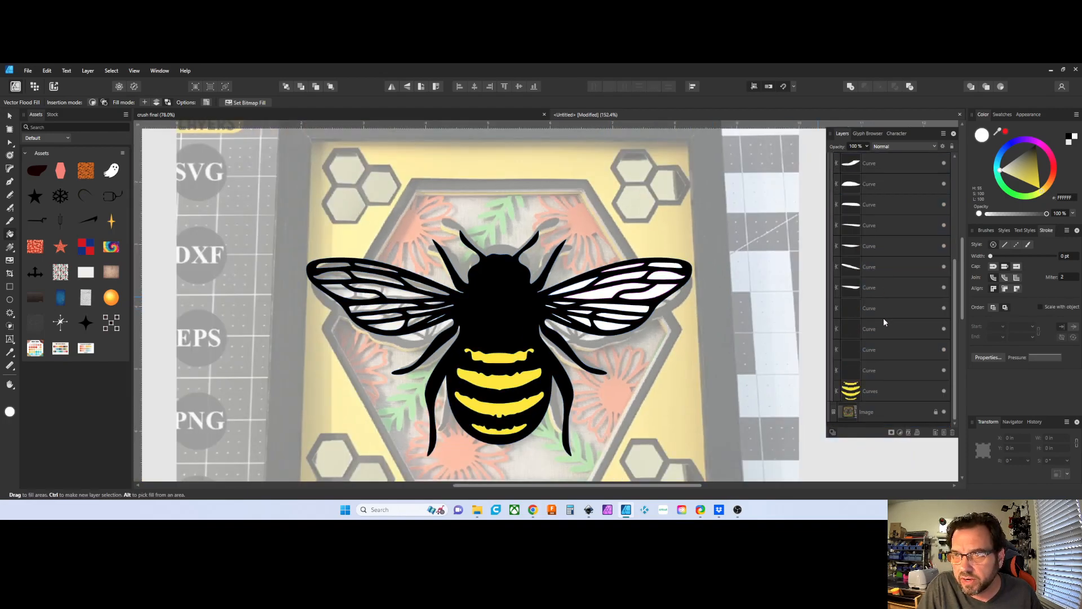
shift+click(873, 369)
scroll(888, 282, up, 3)
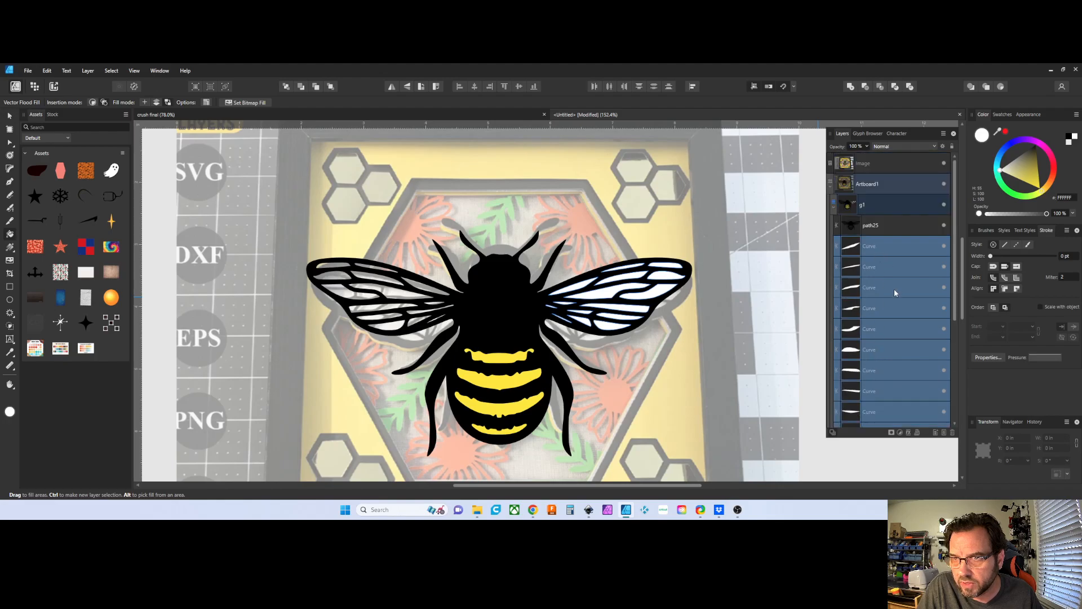
scroll(884, 336, down, 3)
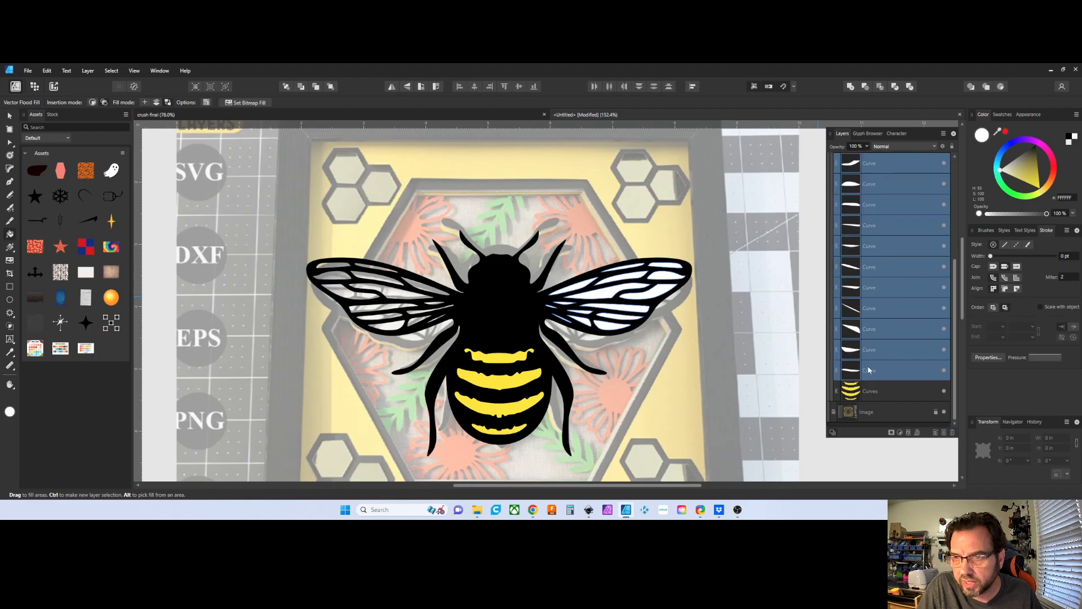
click(850, 88)
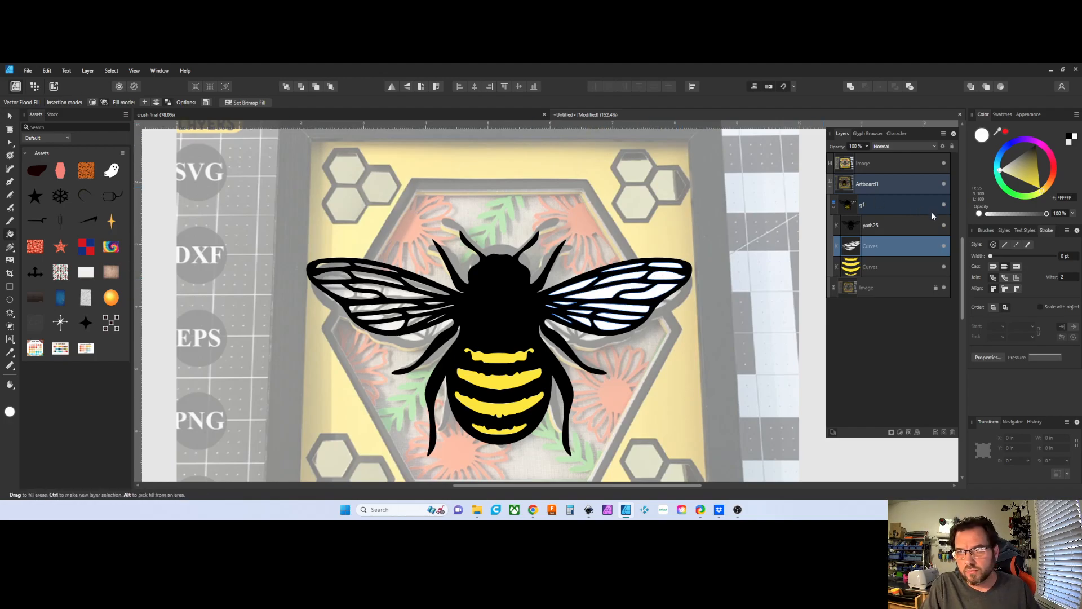
click(944, 225)
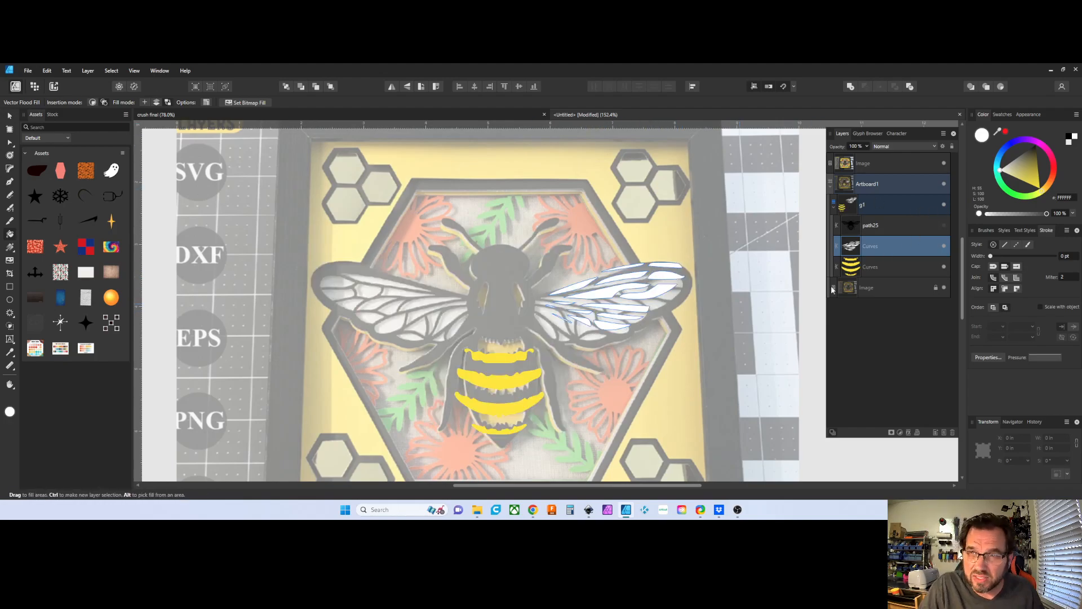
click(901, 225)
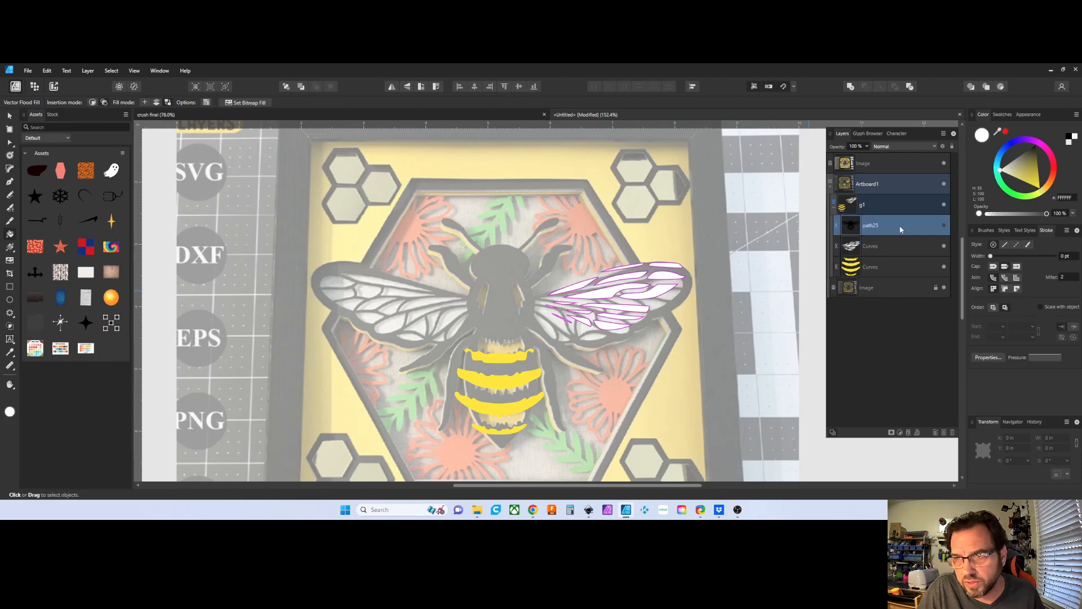
click(944, 226)
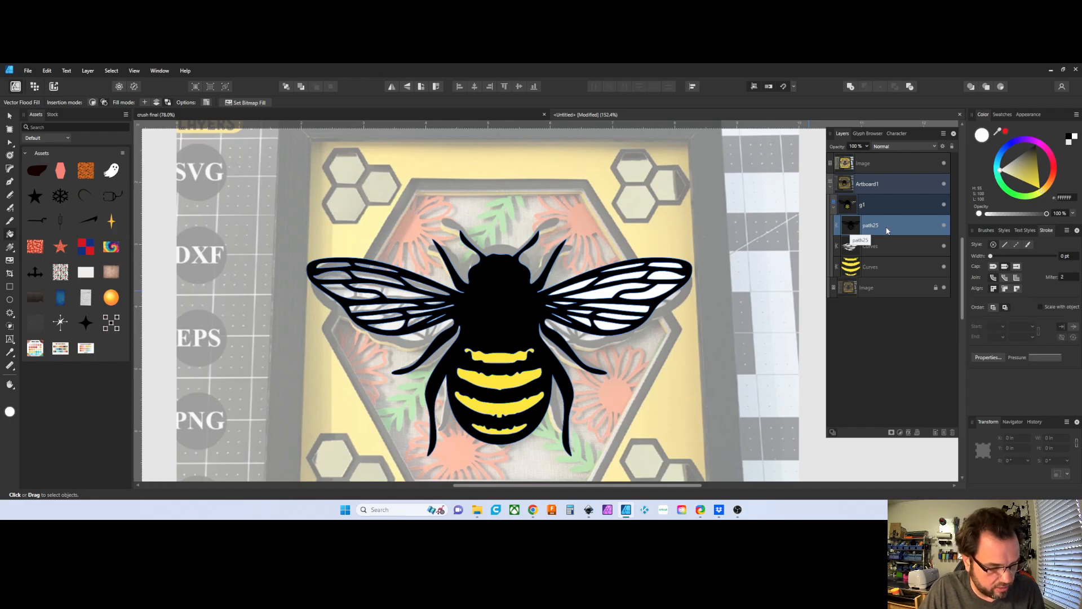
Duplicate the black bee path path25 and move one copy directly below the yellow stripe curves.
key(ctrl+j)
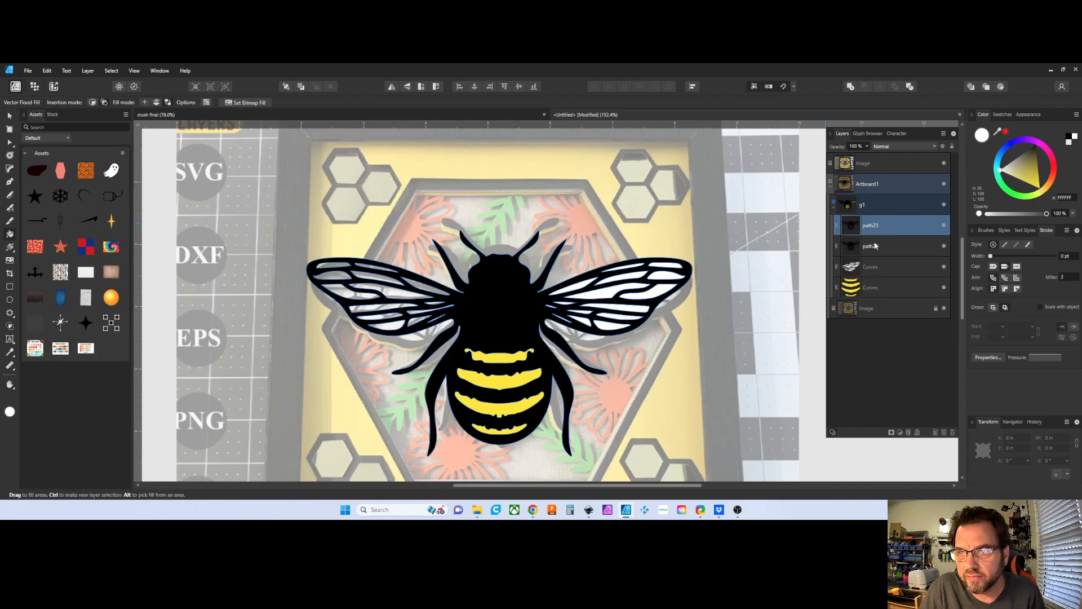
click(876, 246)
drag(877, 246, 878, 299)
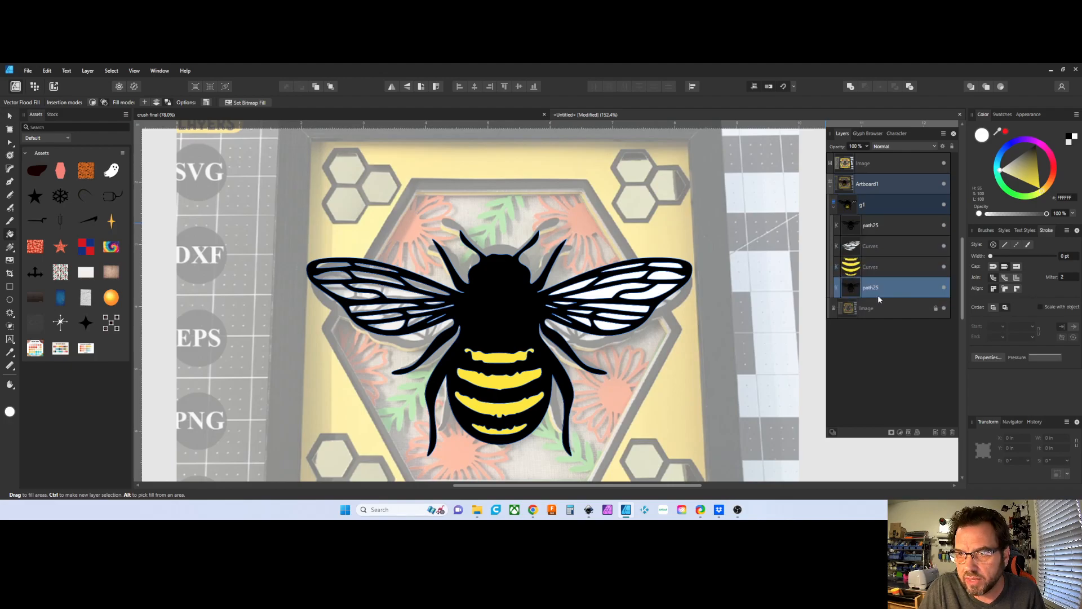
Hide the upper path25, the white wing curves and the yellow stripe curves, leaving only the lower bee copy shown.
click(944, 225)
click(944, 246)
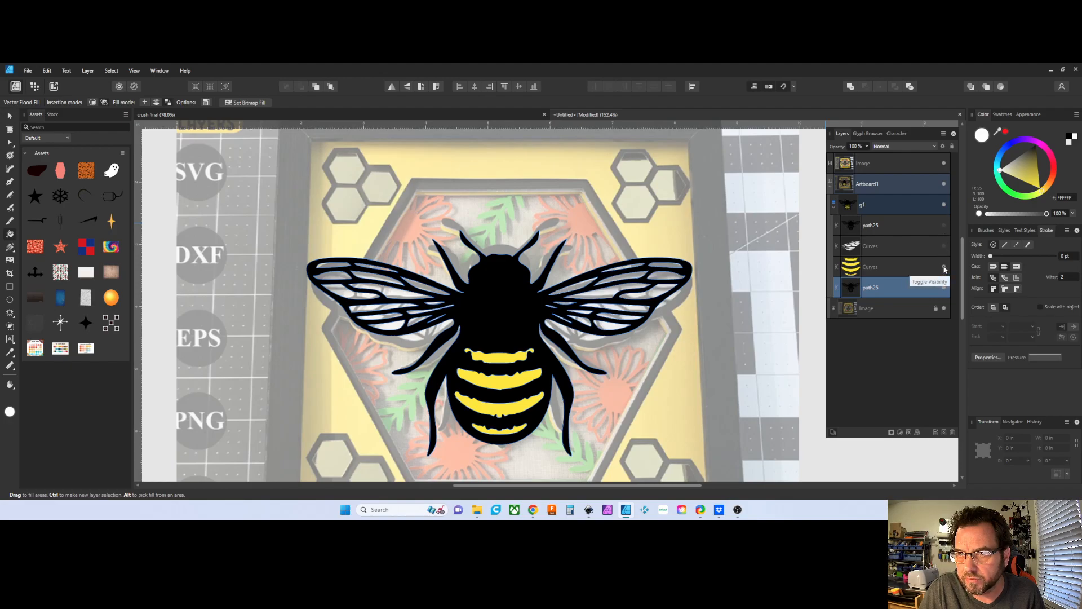
click(944, 267)
scroll(794, 297, down, 1)
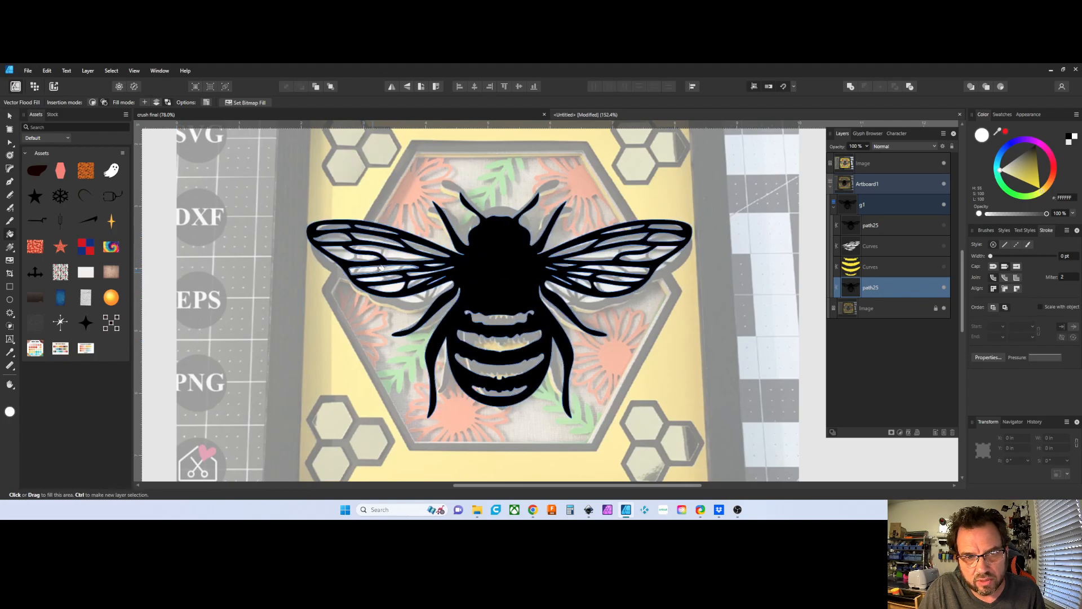
scroll(550, 286, up, 3)
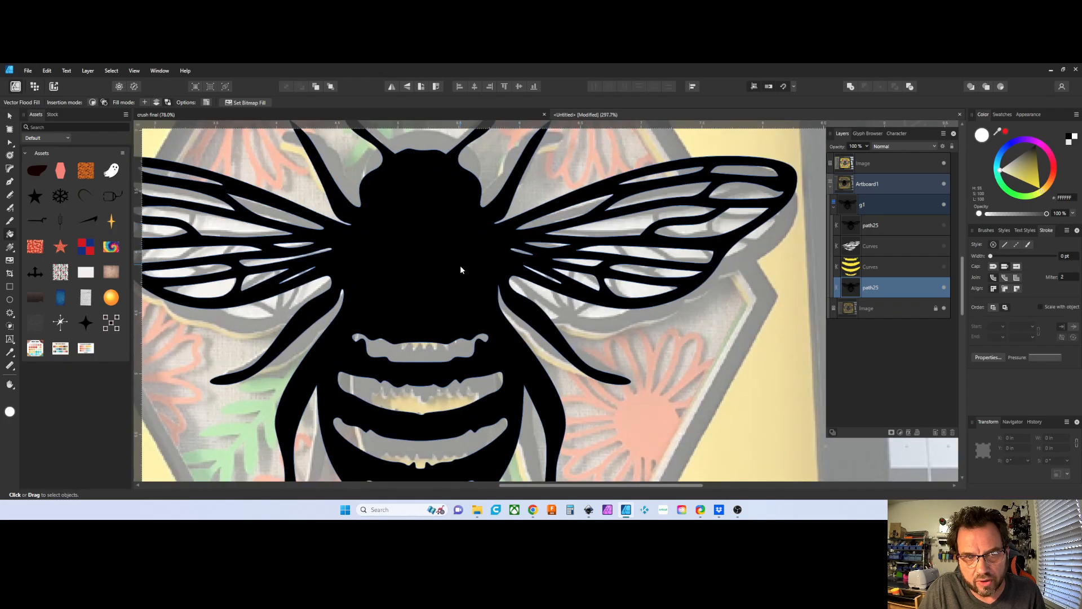
scroll(302, 308, down, 4)
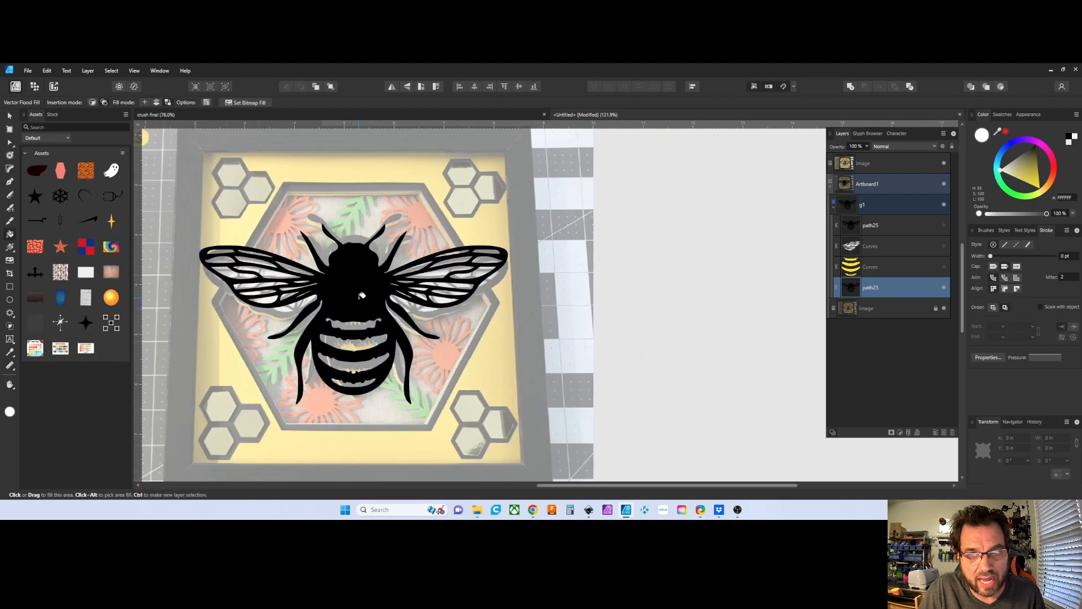
drag(361, 296, 466, 288)
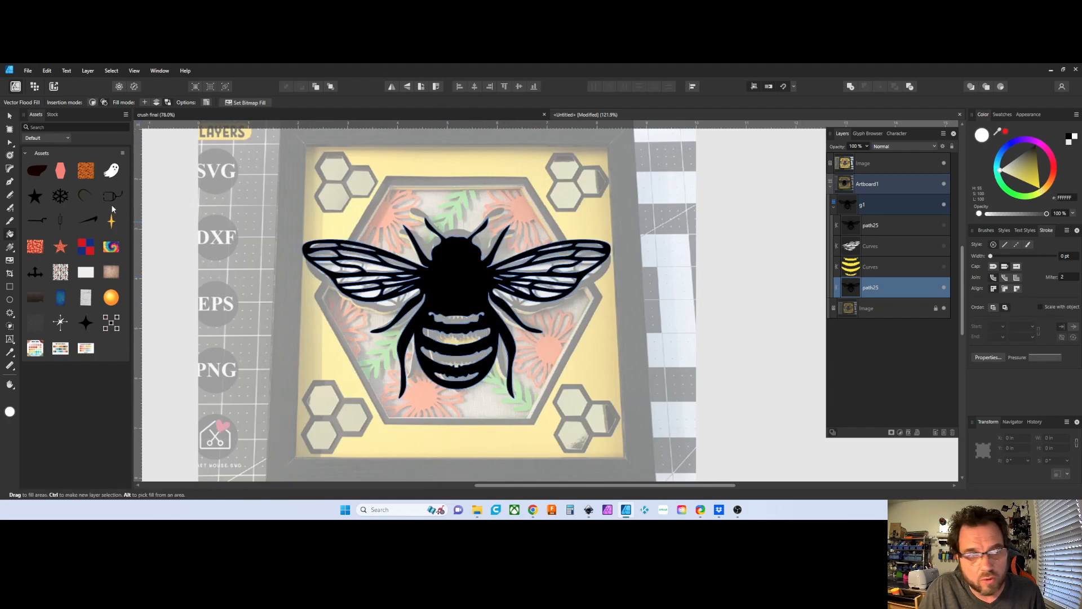
Fill the holes of the lower bee copy path25 and show the yellow stripe and white wing curves again.
click(11, 116)
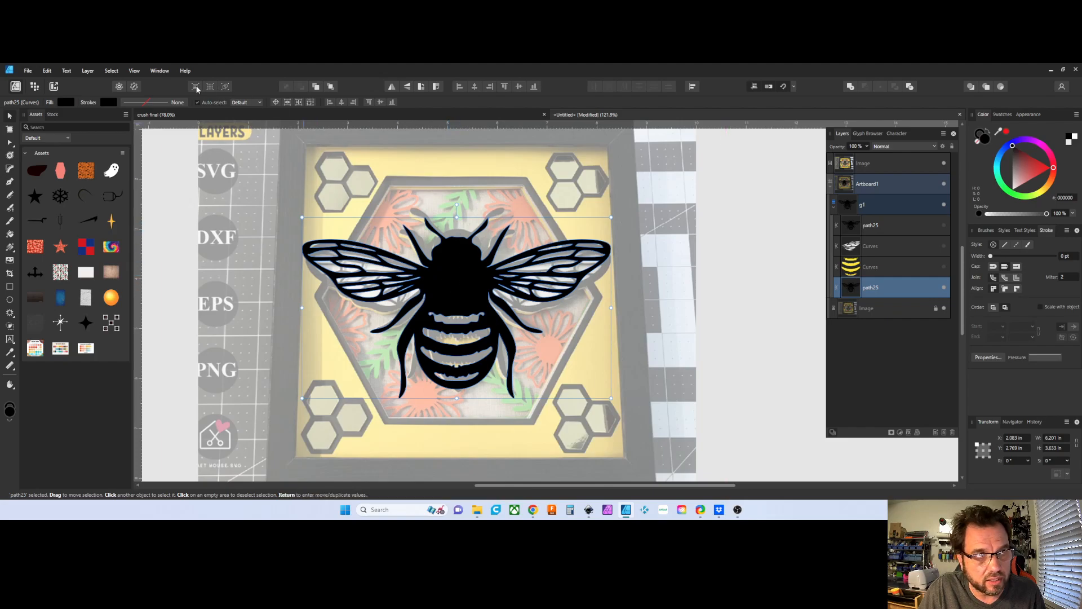
click(85, 72)
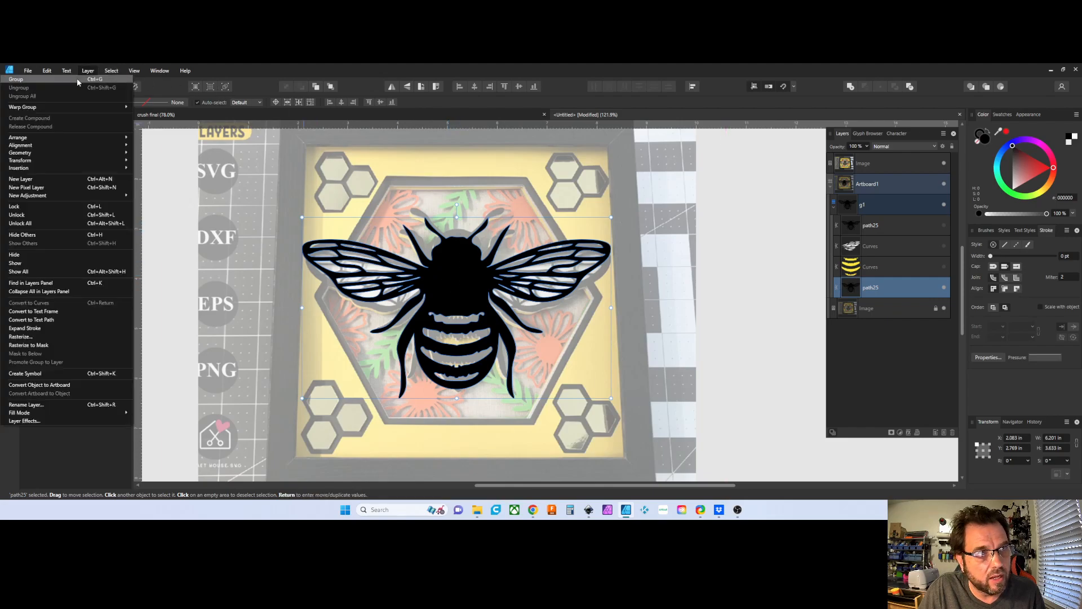
mouse_move(64, 154)
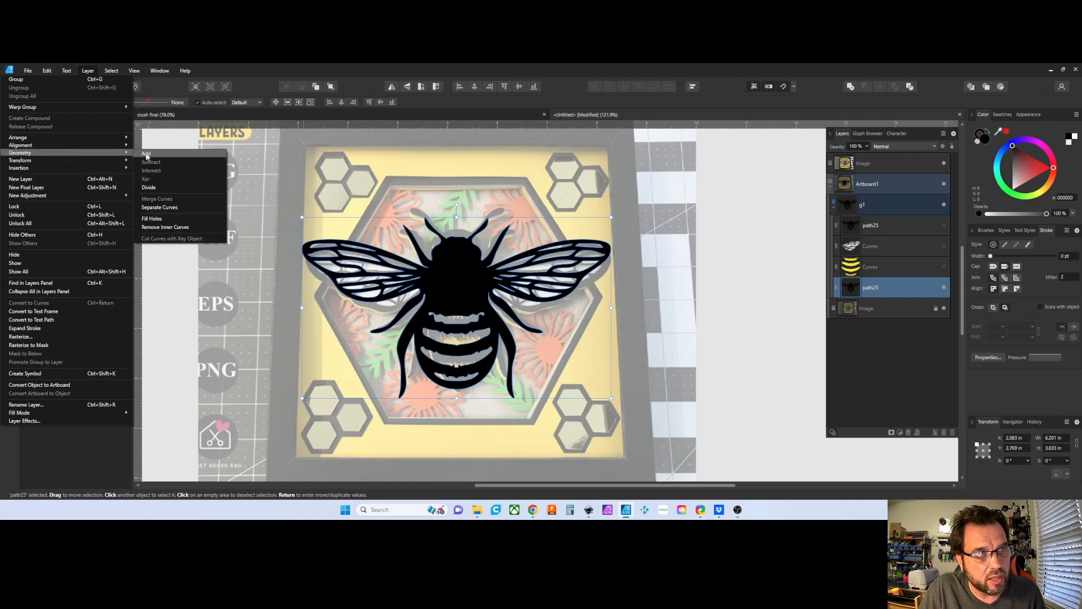
click(147, 219)
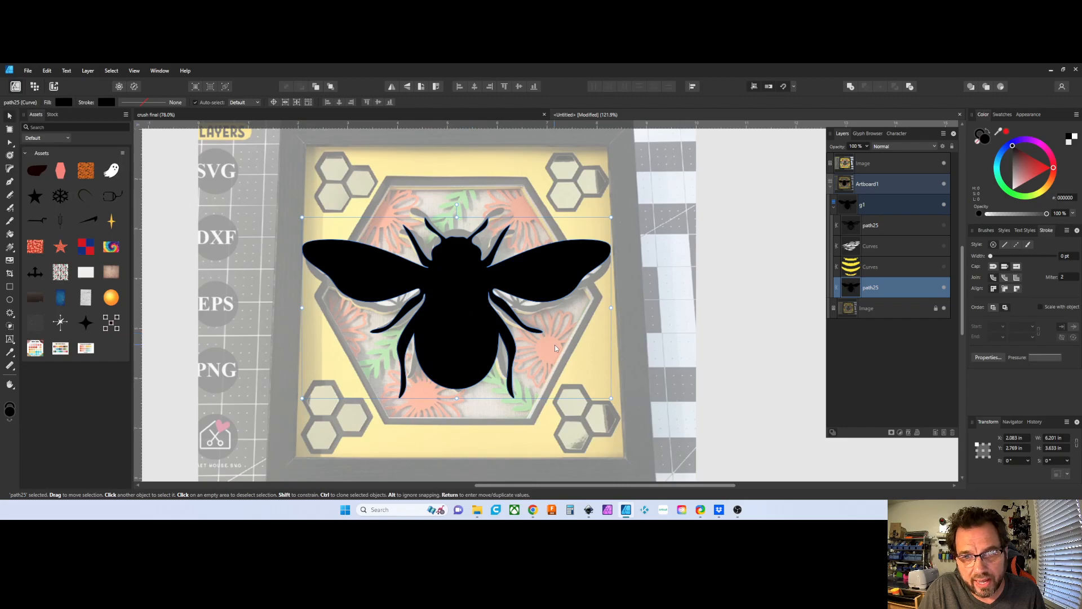
click(738, 310)
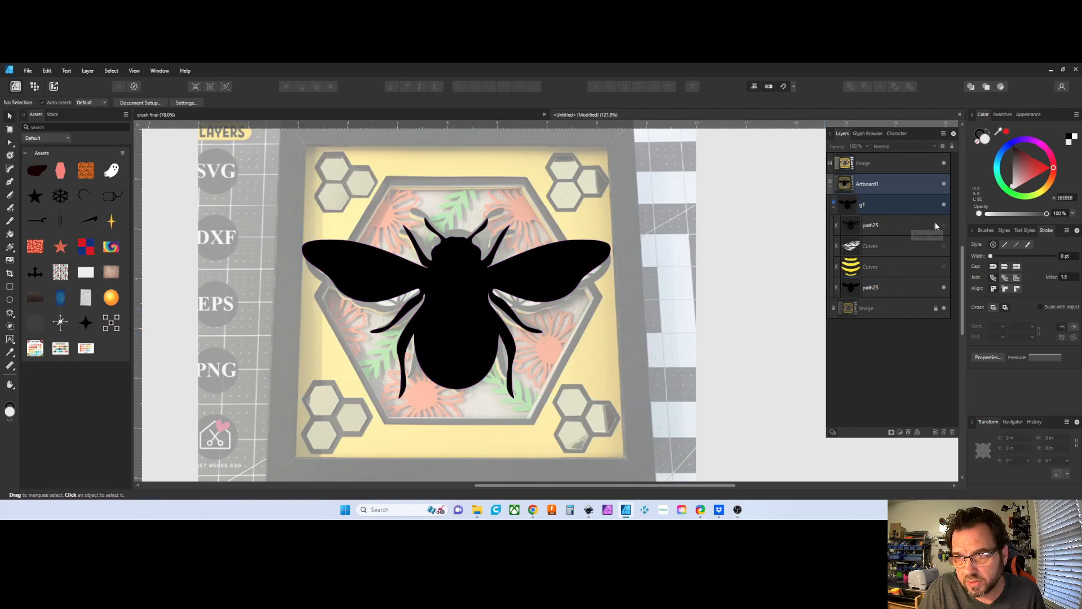
click(944, 269)
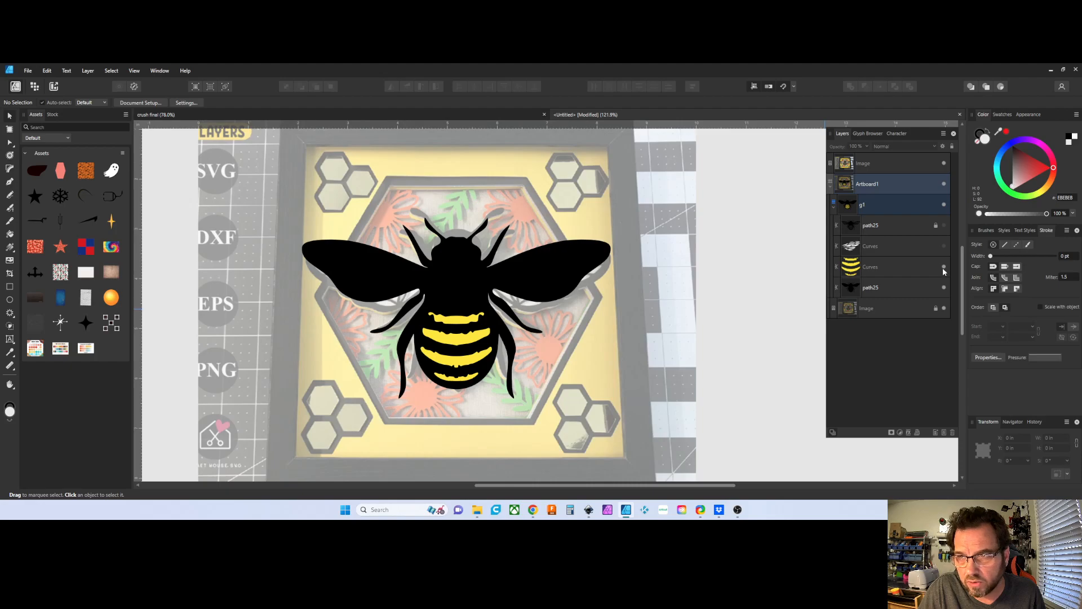
click(944, 246)
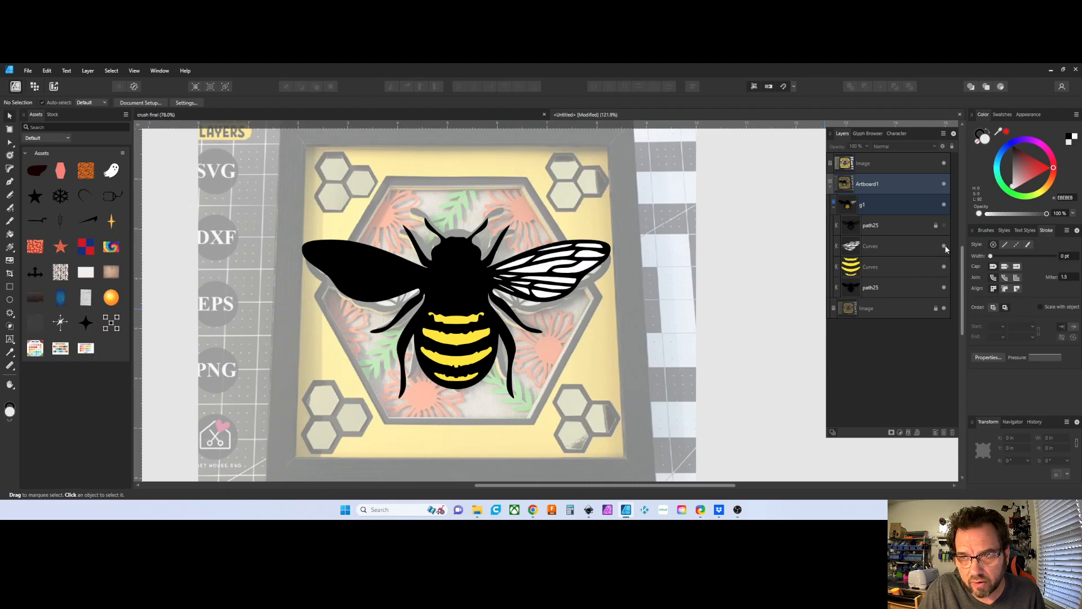
Duplicate the white wing curves, flip the copy horizontally and place it on the bee's left wing.
click(919, 251)
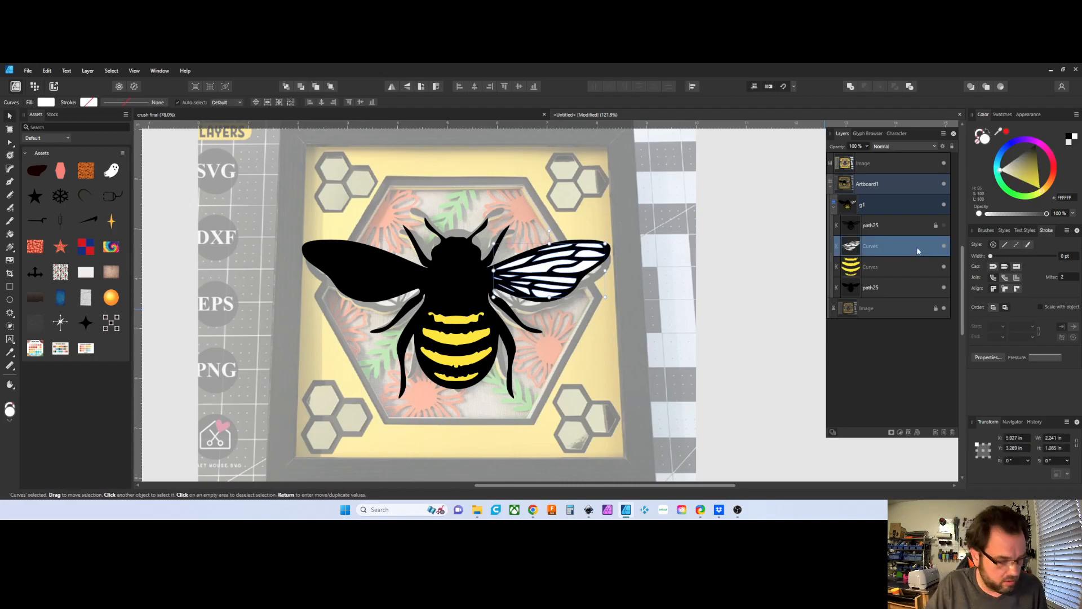
key(ctrl+j)
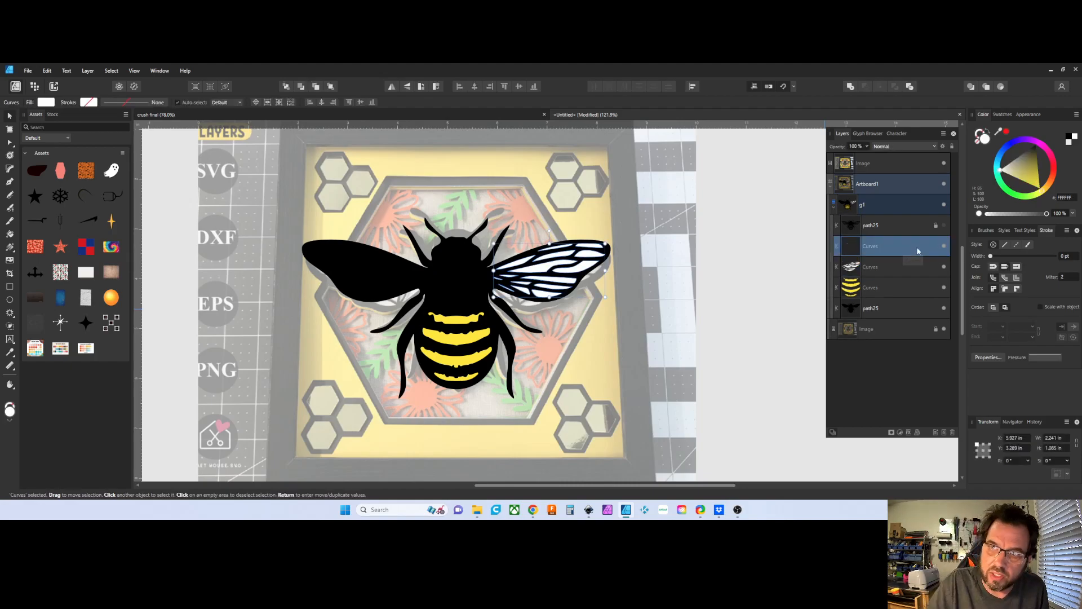
click(393, 86)
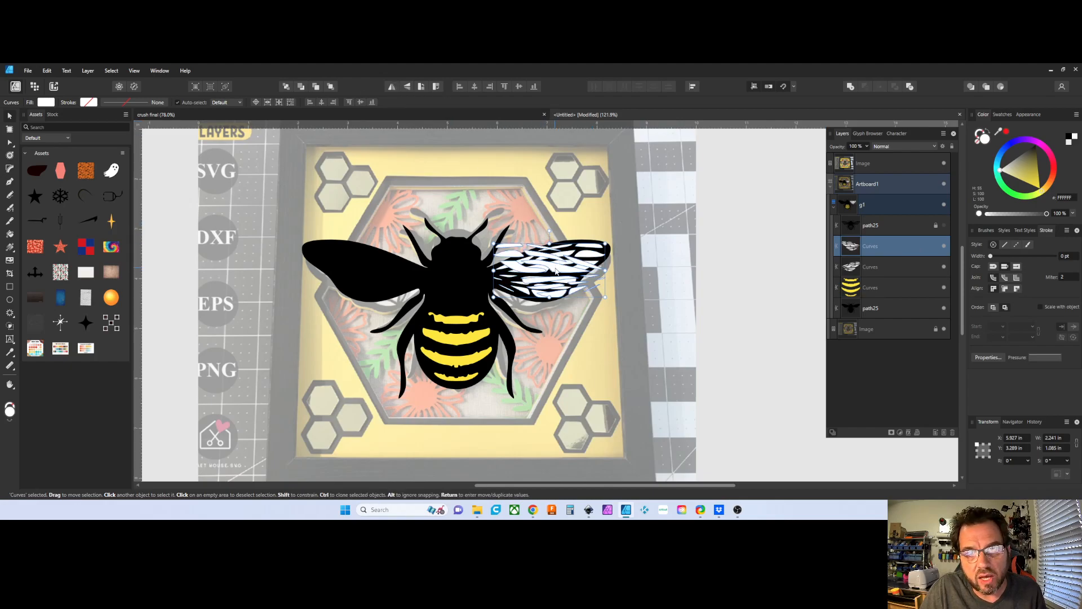
drag(556, 271, 373, 268)
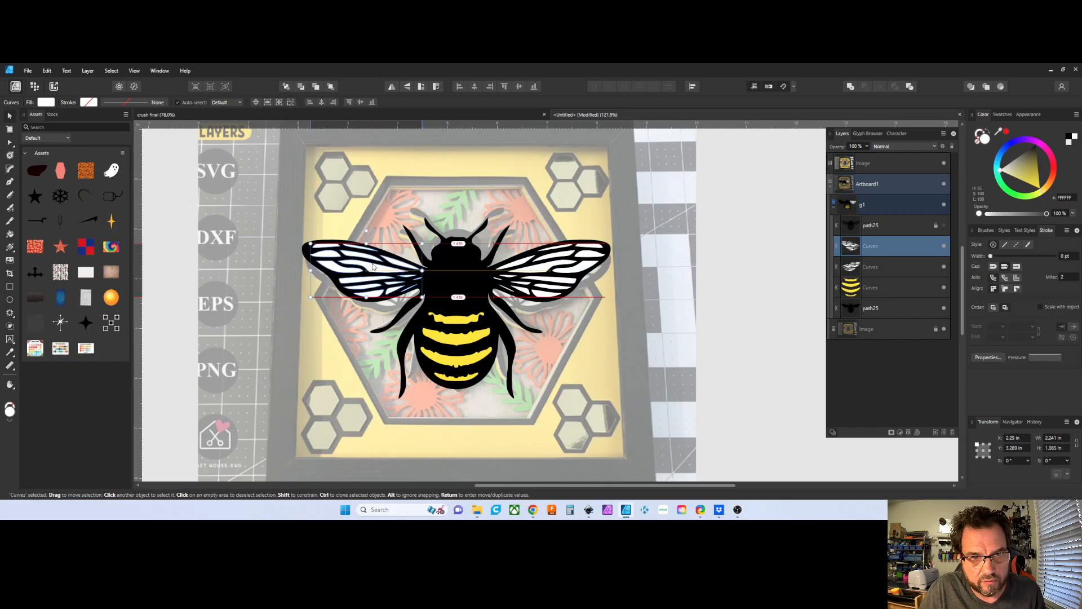
click(727, 286)
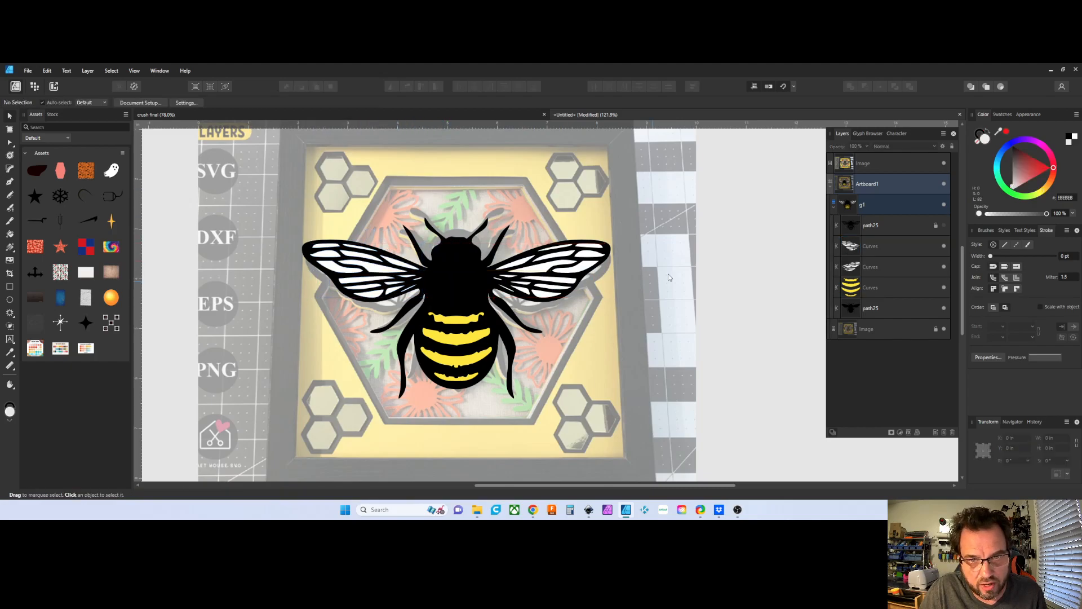
Combine the left and right white wing curves into one shape with Add and collapse the g1 group.
click(875, 249)
shift+click(877, 265)
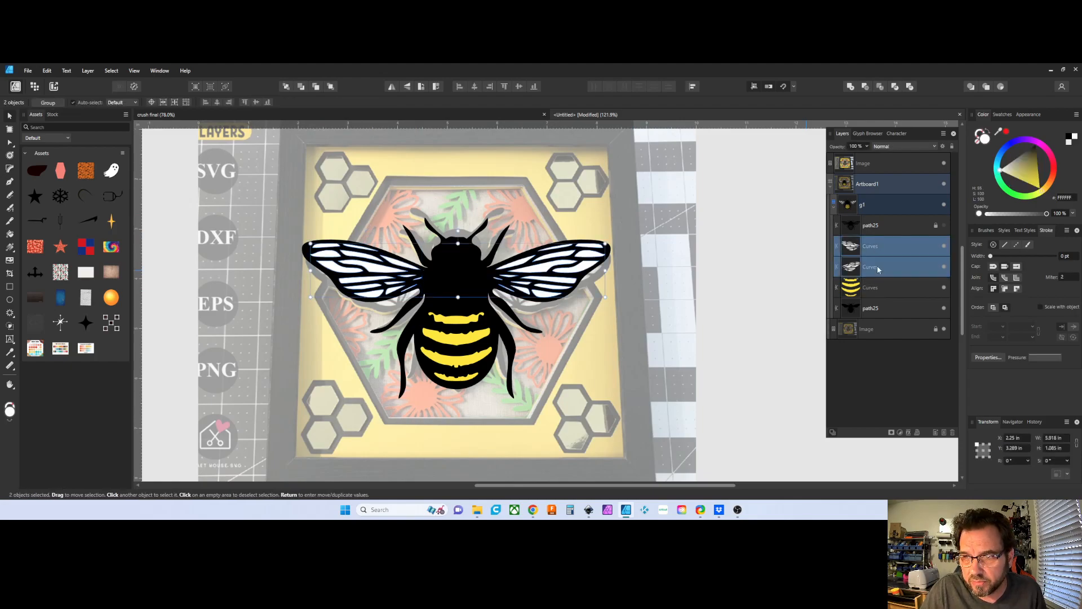
click(851, 87)
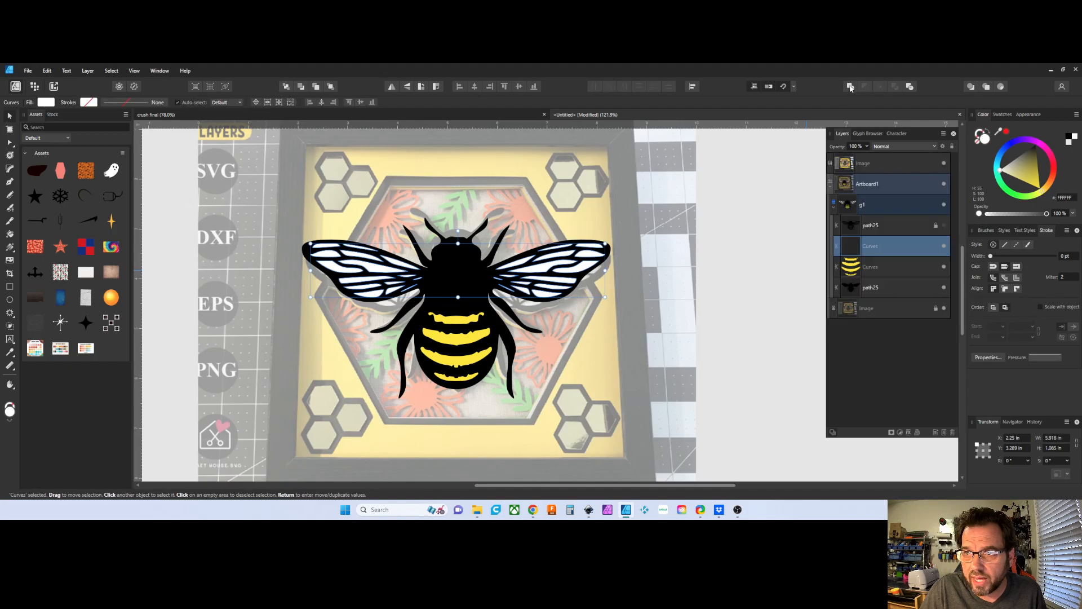
click(944, 245)
click(944, 245)
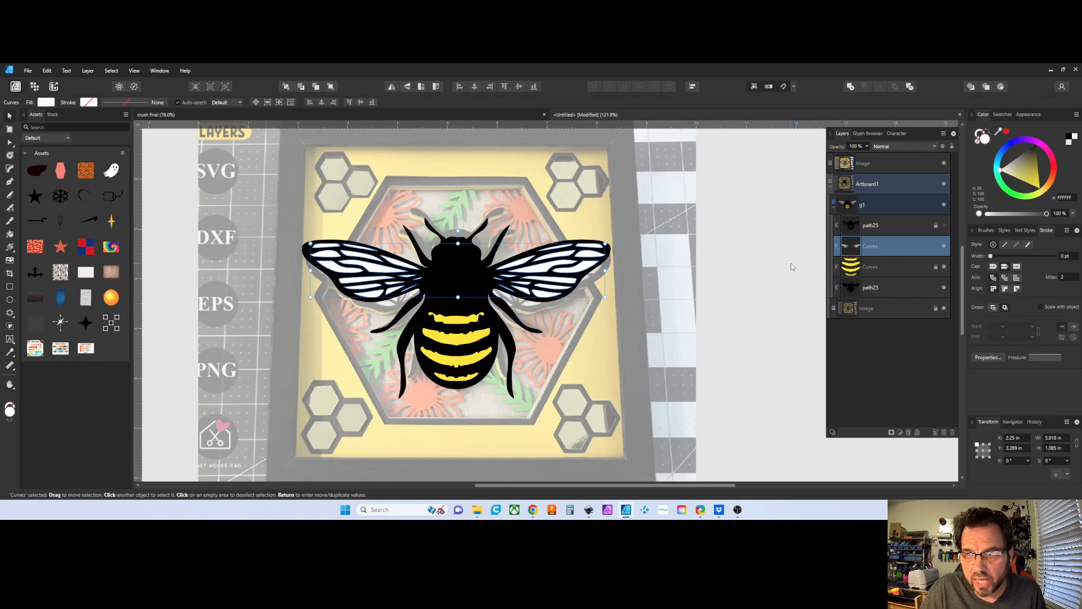
click(738, 263)
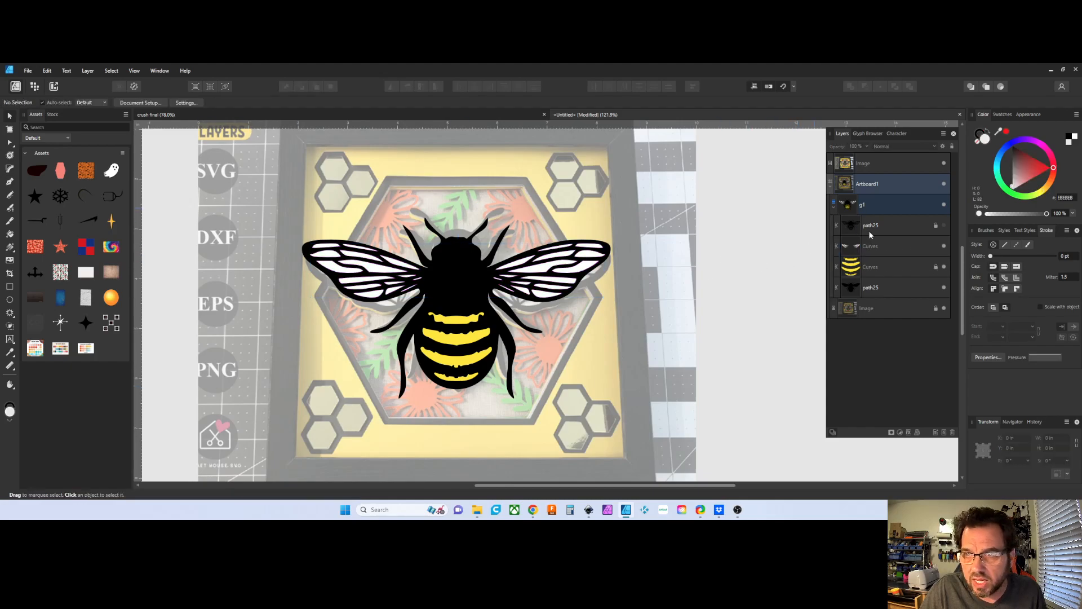
click(833, 210)
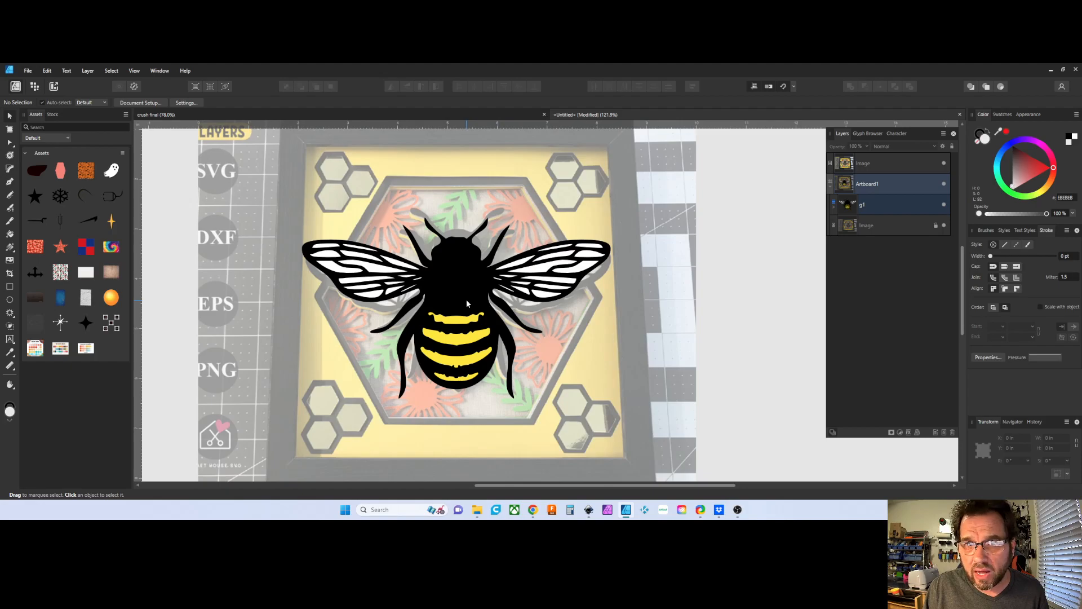
Draw a regular six-sided polygon about 5.89 in wide with the Polygon tool, replacing a first uneven attempt.
click(10, 311)
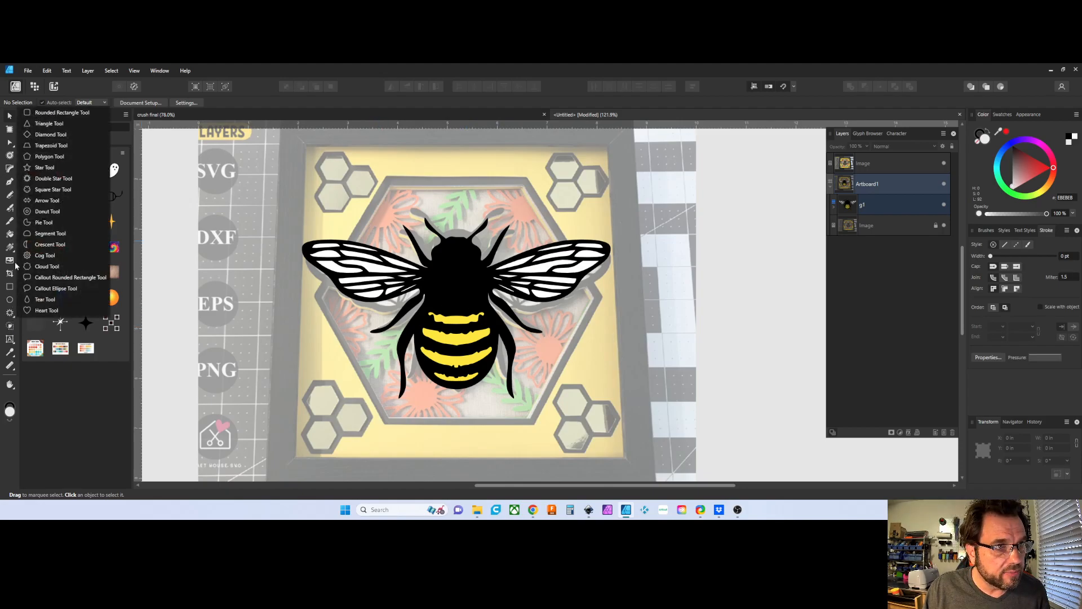
click(59, 157)
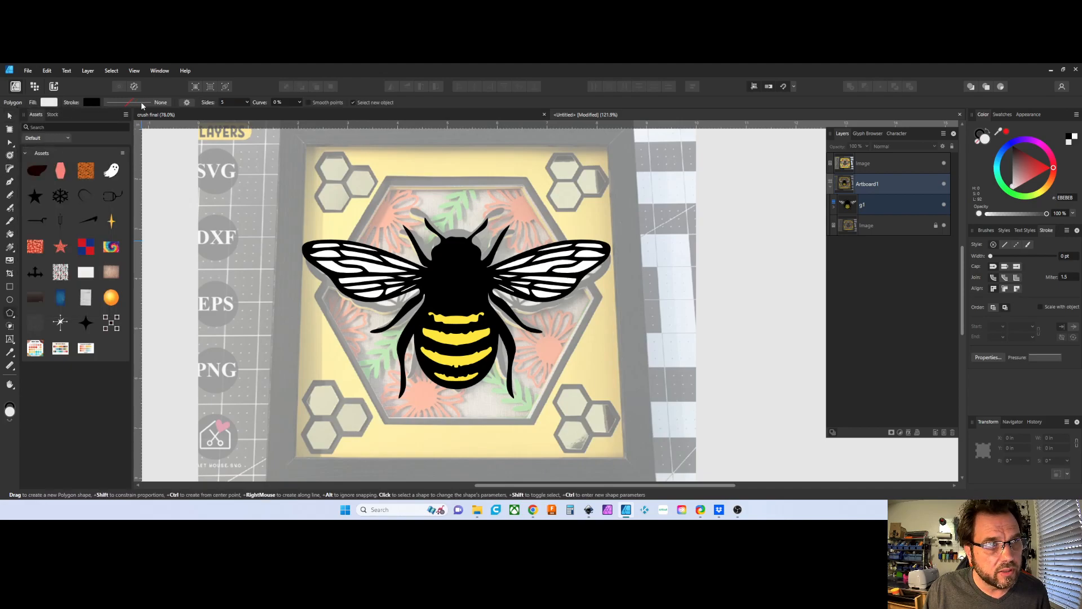
click(247, 103)
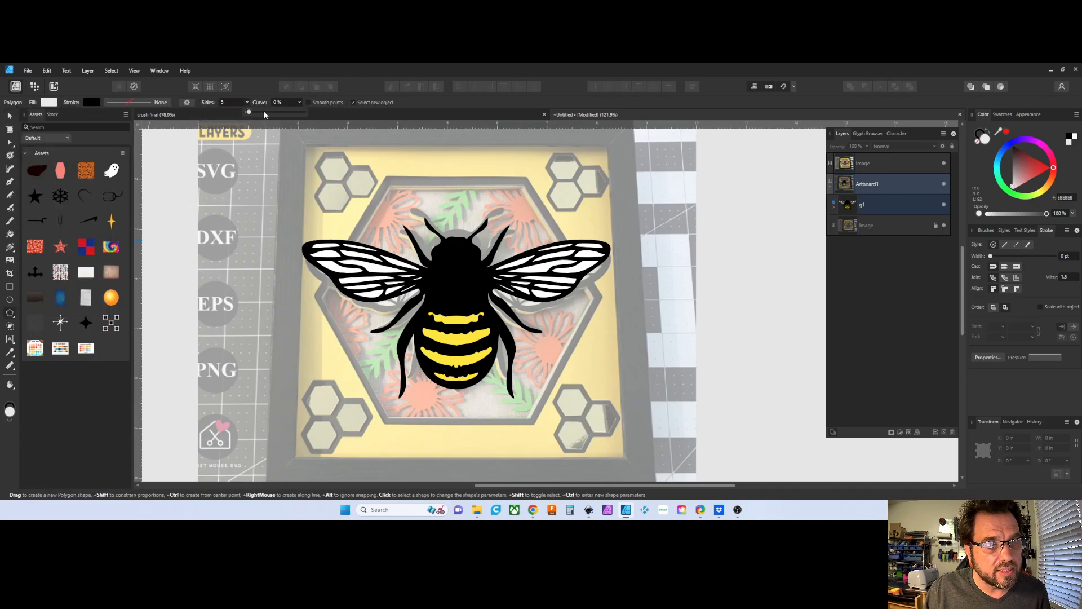
click(226, 103)
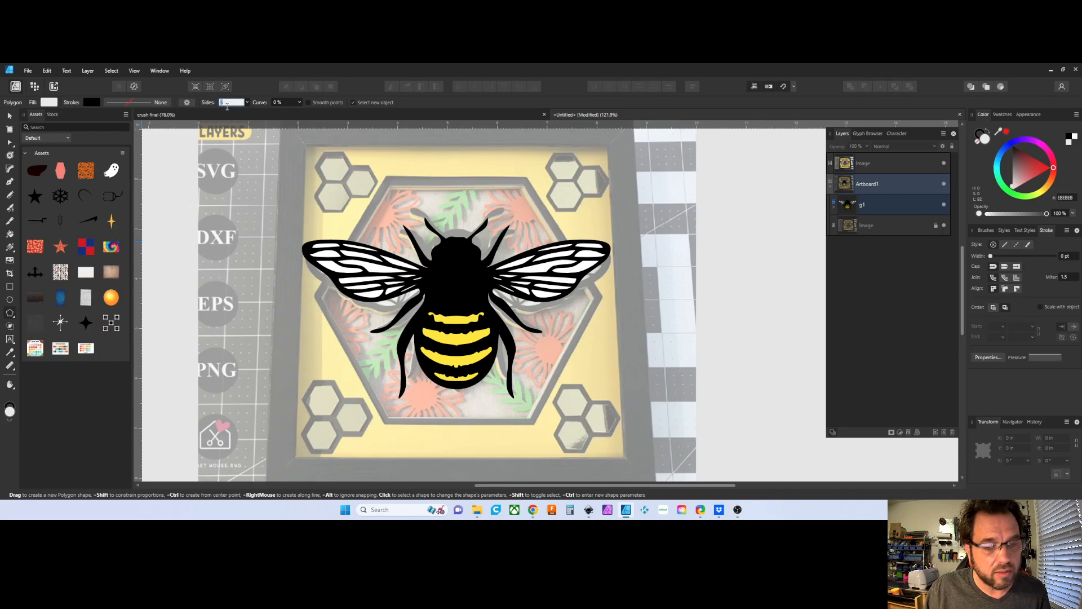
drag(374, 204, 599, 454)
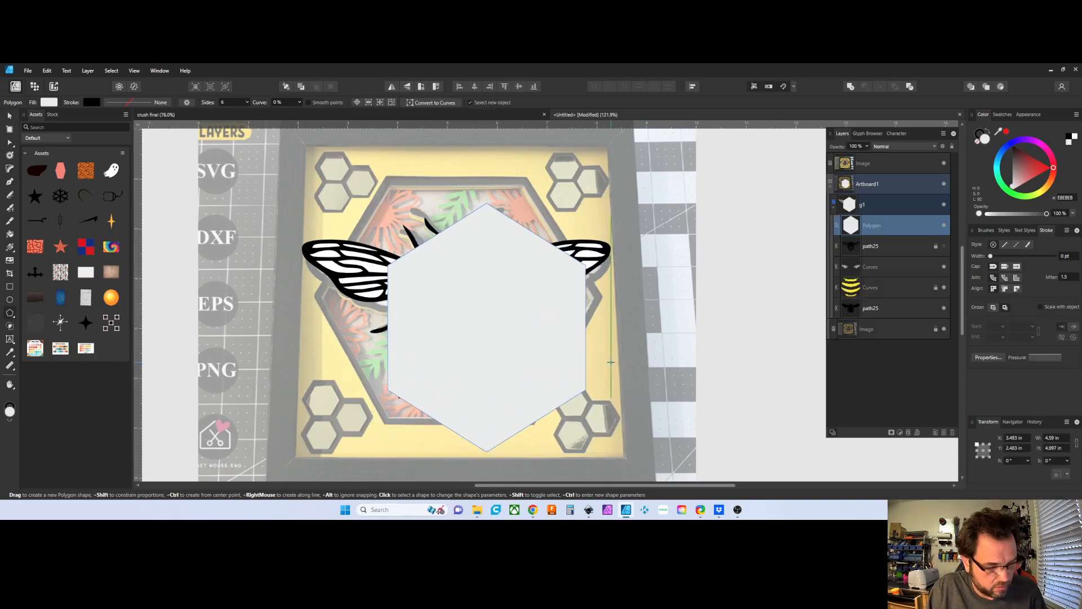
key(Delete)
drag(356, 185, 488, 347)
scroll(471, 330, up, 2)
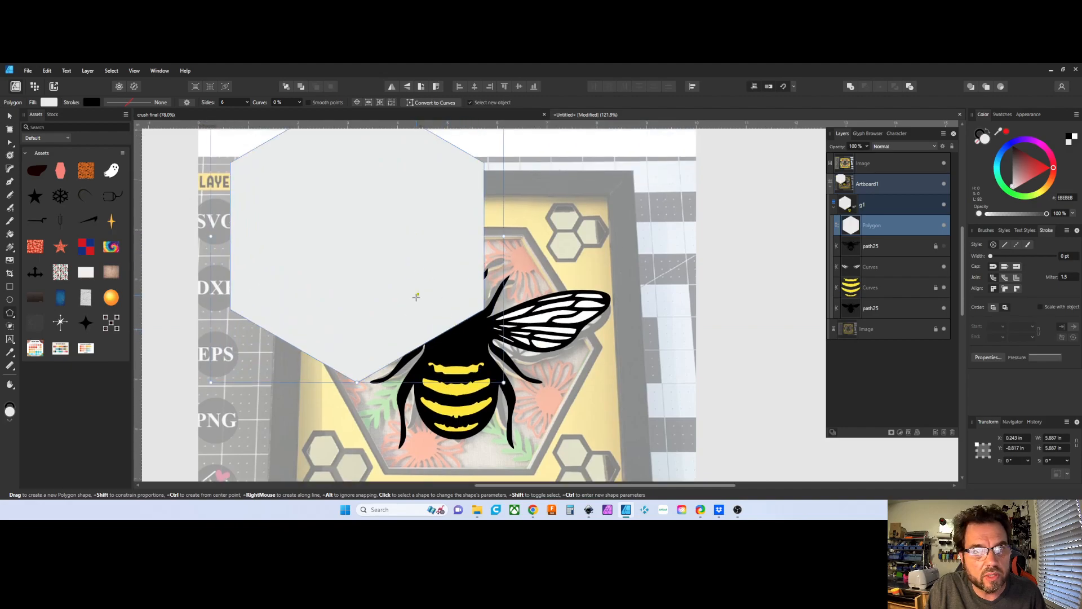
scroll(426, 284, up, 2)
Move the hexagon onto the shadow box frame over the bee and tilt it by about 0.6°.
click(9, 115)
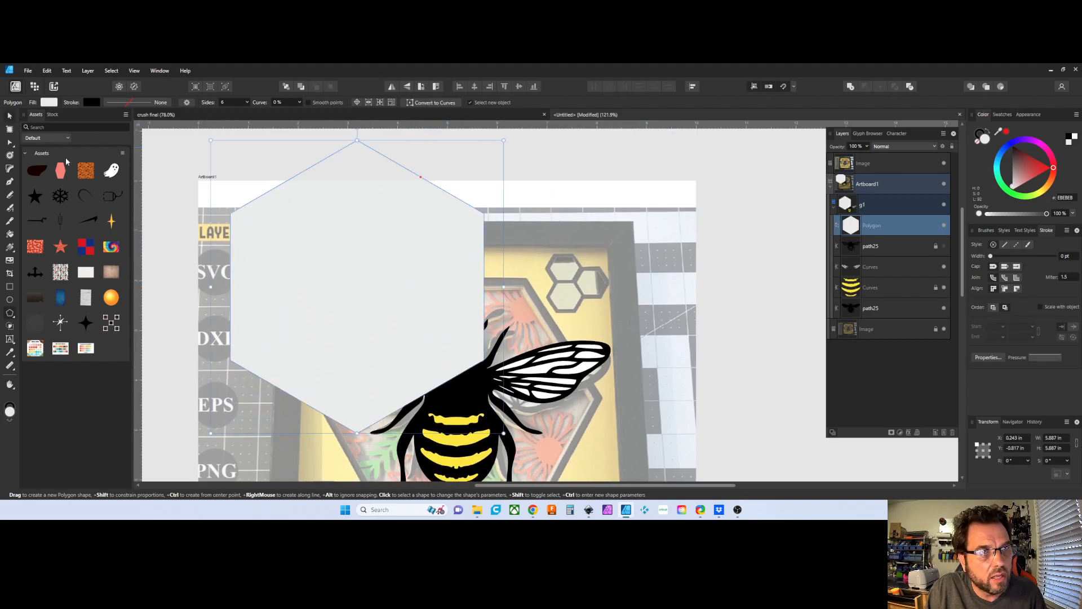
drag(338, 268, 480, 345)
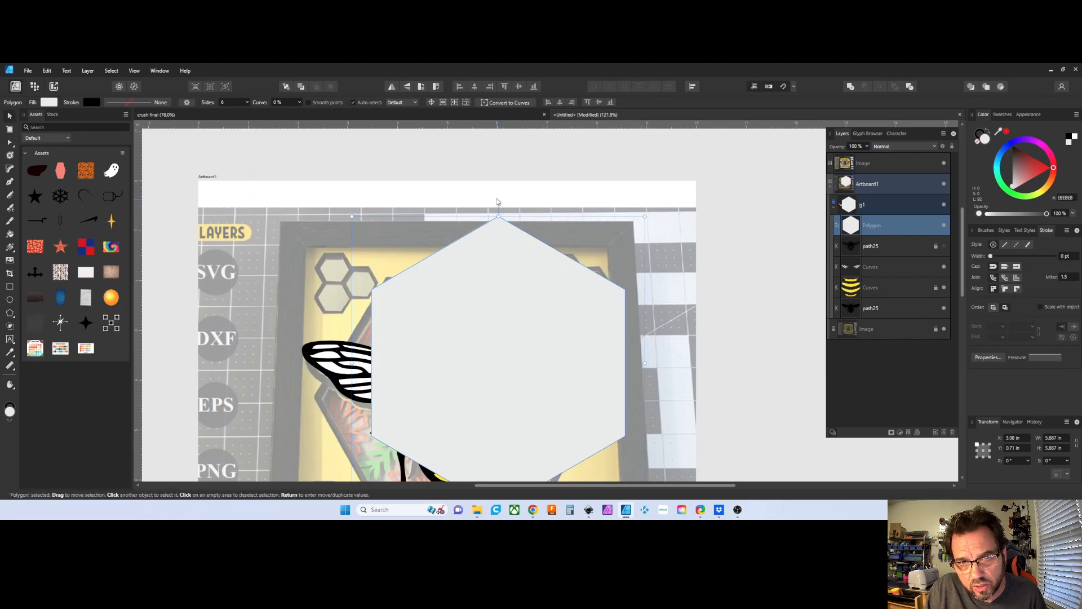
scroll(506, 210, up, 5)
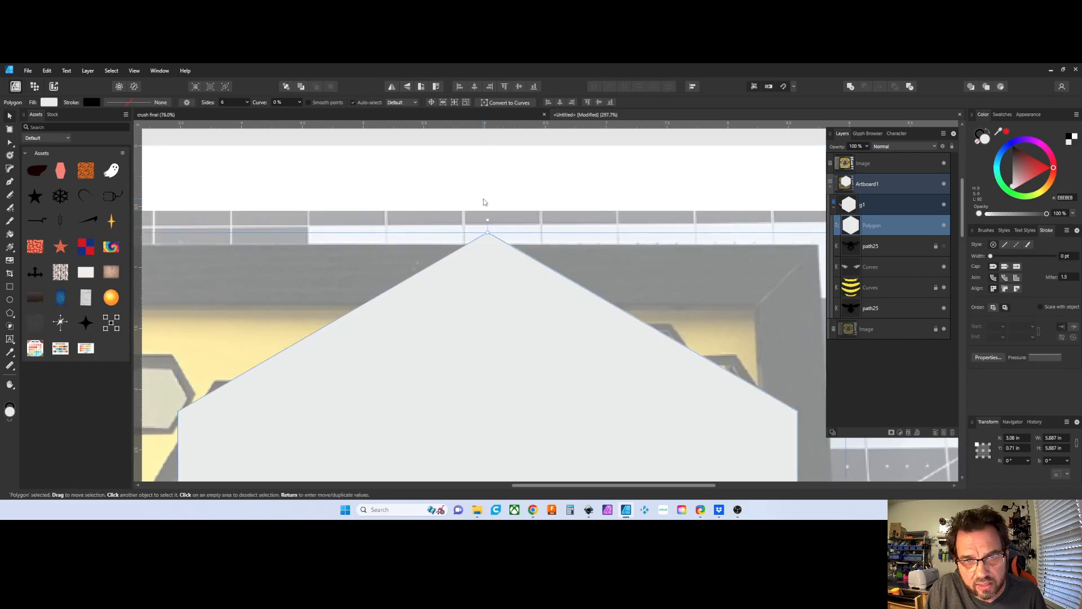
scroll(484, 209, down, 1)
mouse_move(489, 181)
mouse_down()
mouse_move(510, 182)
mouse_move(500, 182)
mouse_up()
click(500, 182)
scroll(489, 232, down, 8)
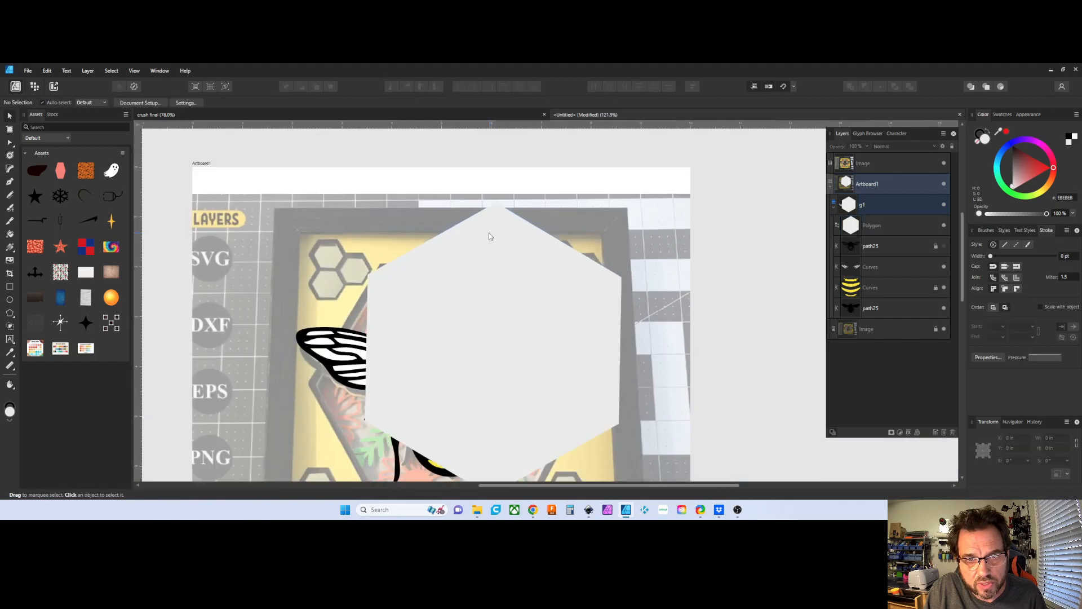
Rotate the hexagon 90° clockwise, center it over the bee and place it beneath the lower path25 in the layer order.
click(502, 280)
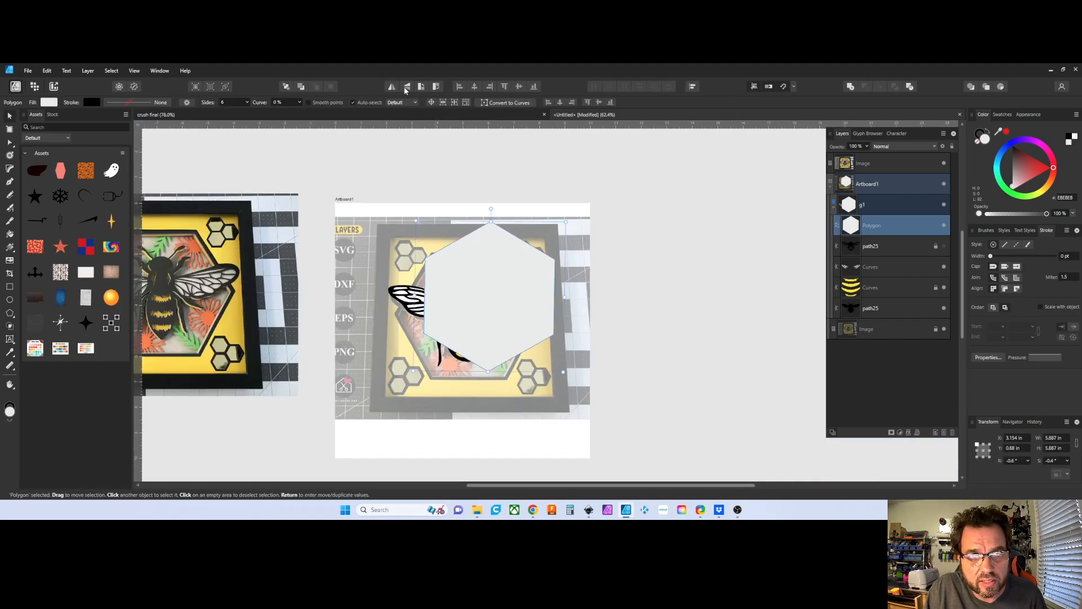
click(436, 87)
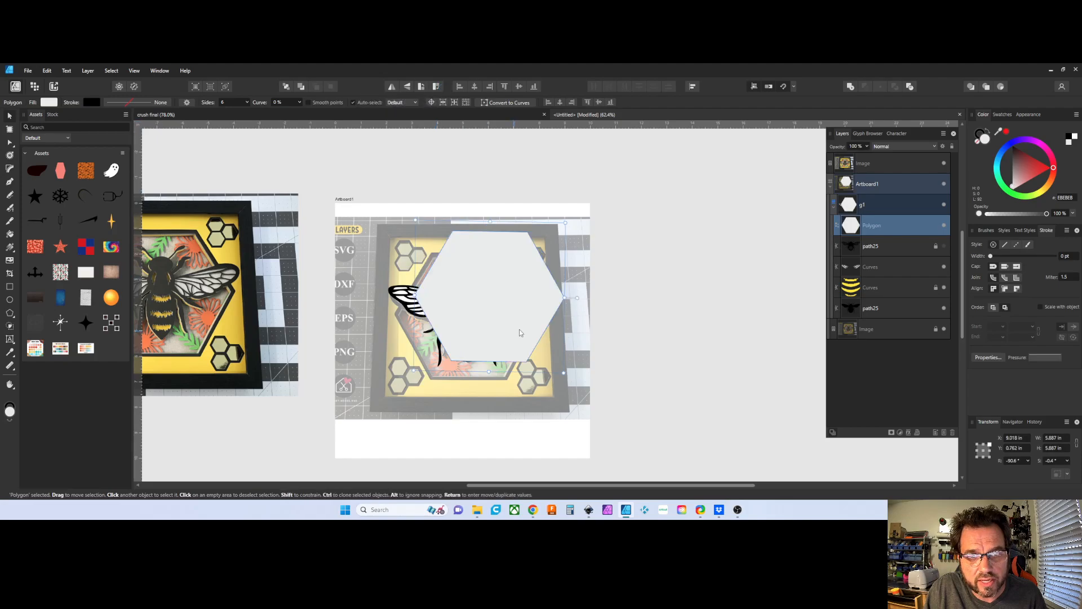
drag(511, 301, 482, 306)
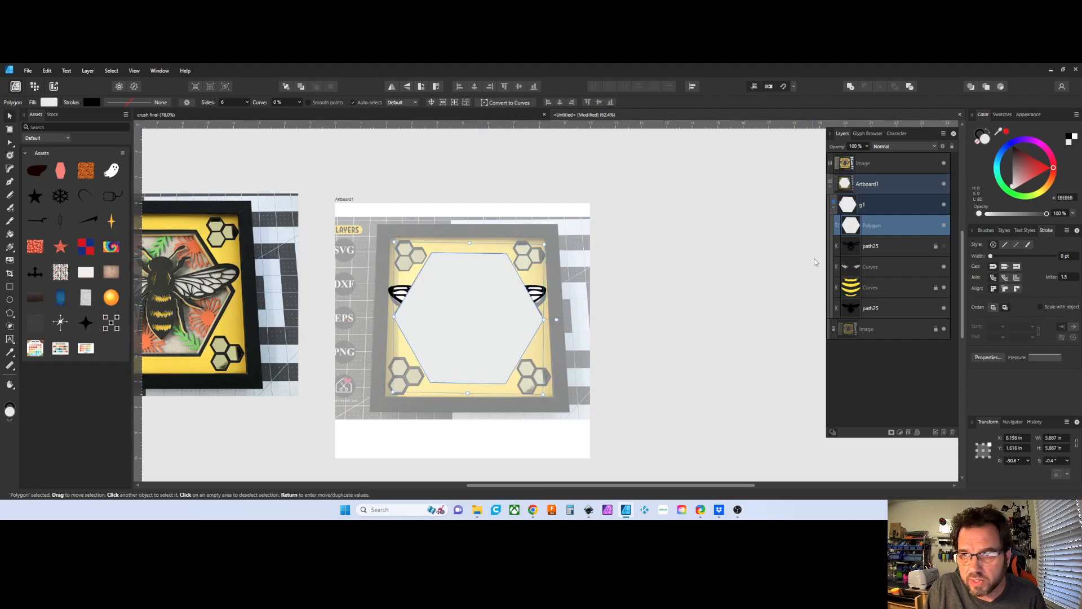
drag(872, 226, 880, 317)
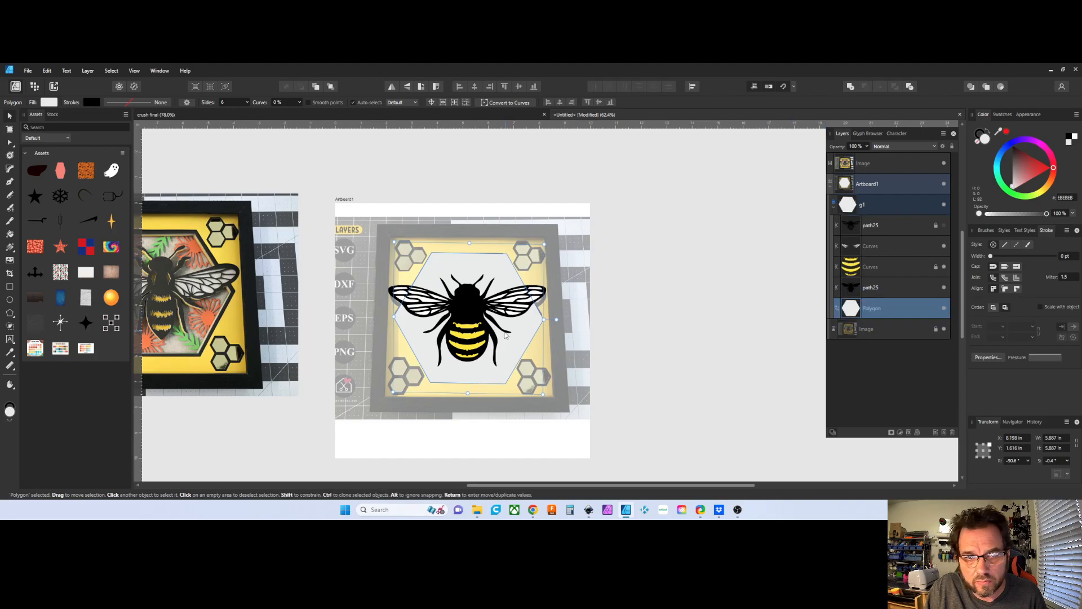
scroll(501, 331, up, 2)
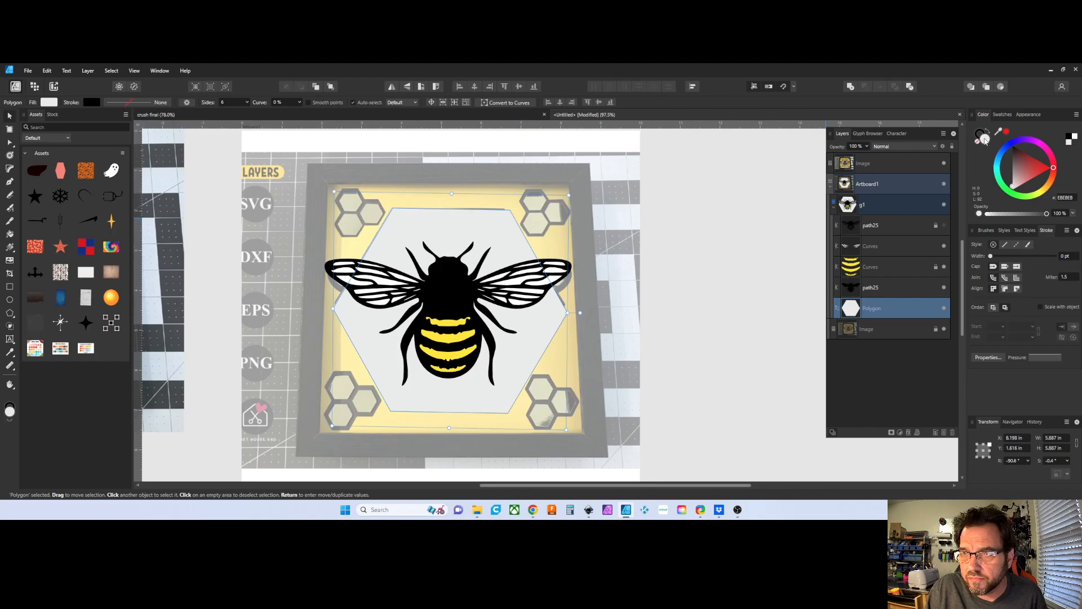
Remove the hexagon's fill and give its black outline a stroke width of 9.5 pt.
click(979, 144)
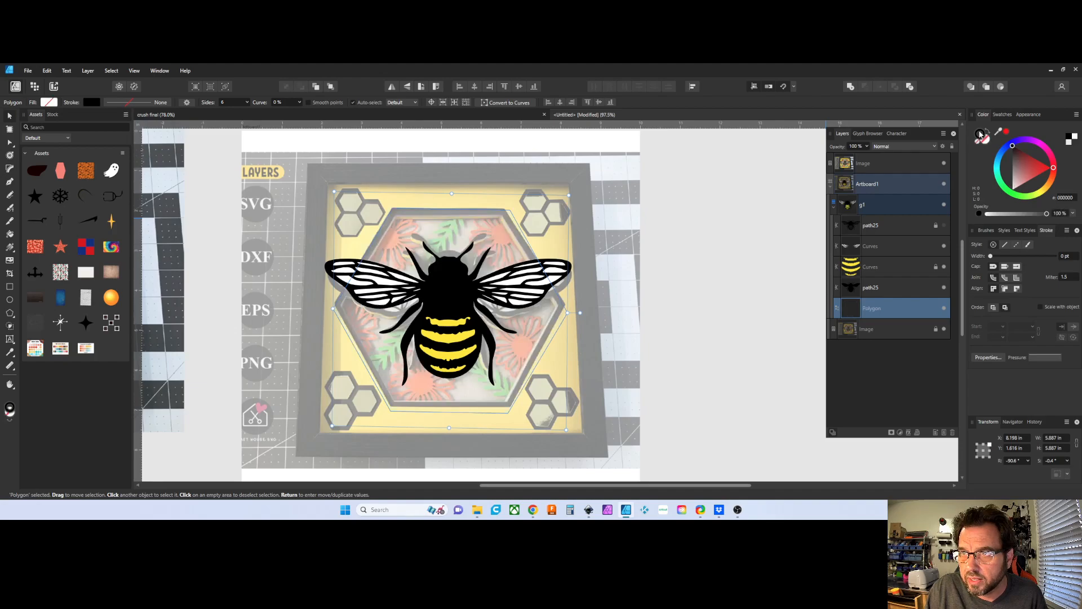
click(1029, 116)
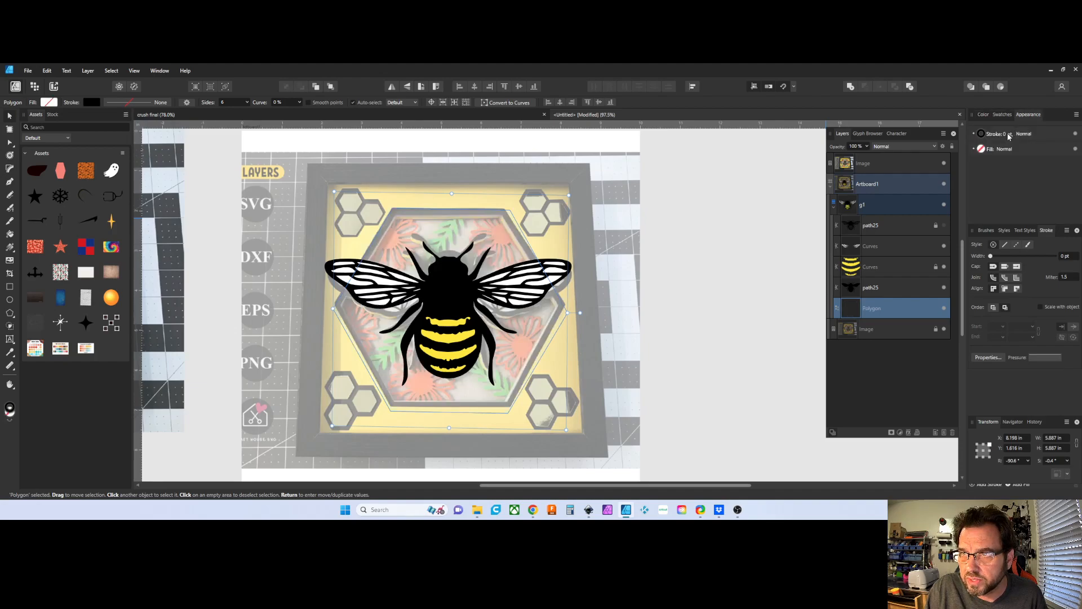
click(1006, 134)
drag(981, 162, 1002, 162)
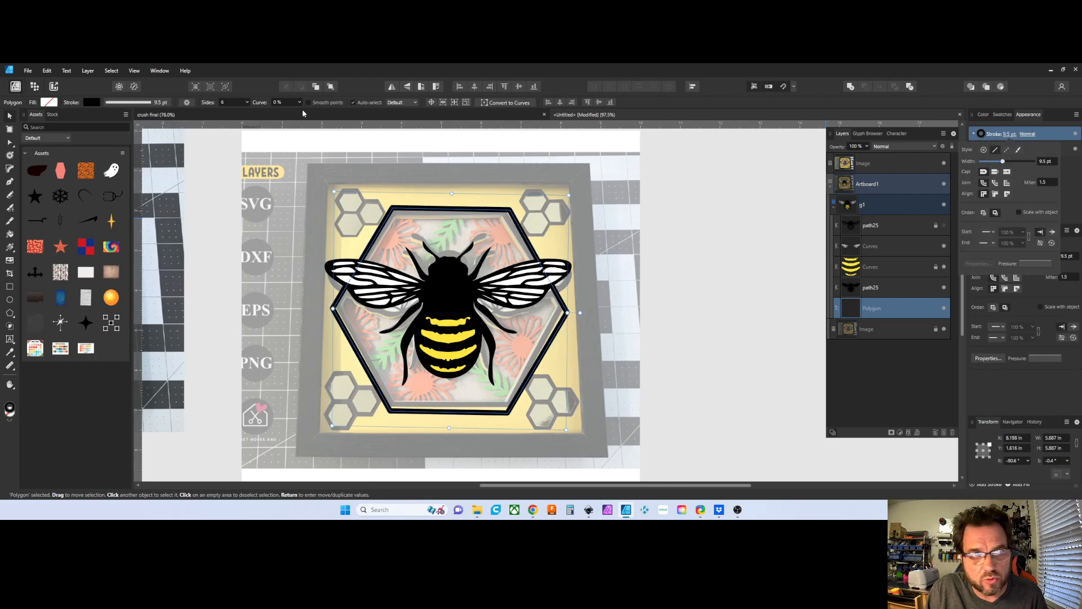
Increase the stroke width of the hexagon behind the bee to 15 pt.
click(161, 72)
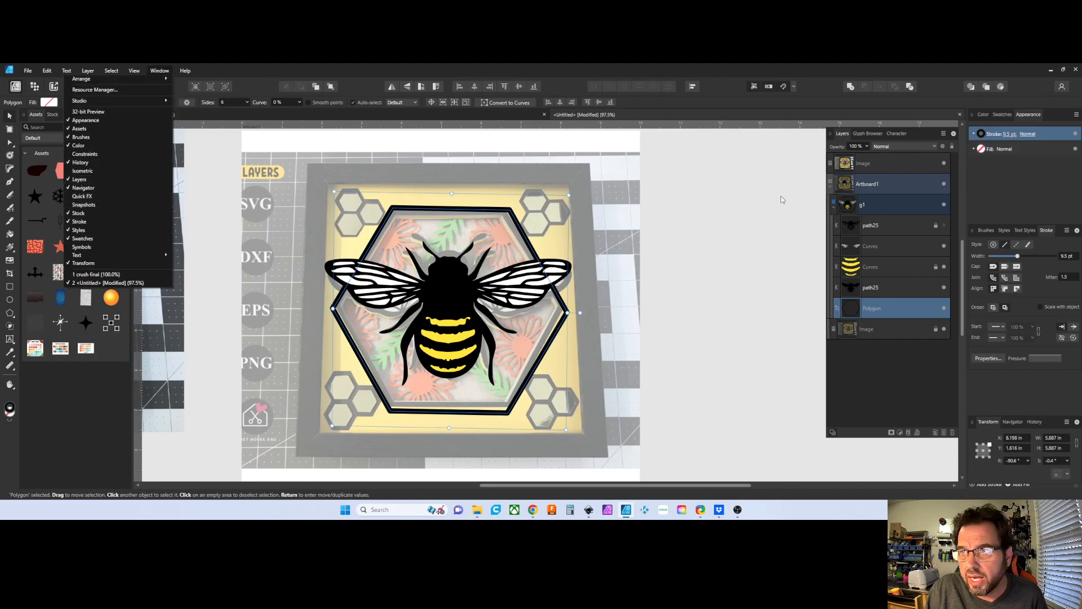
click(983, 114)
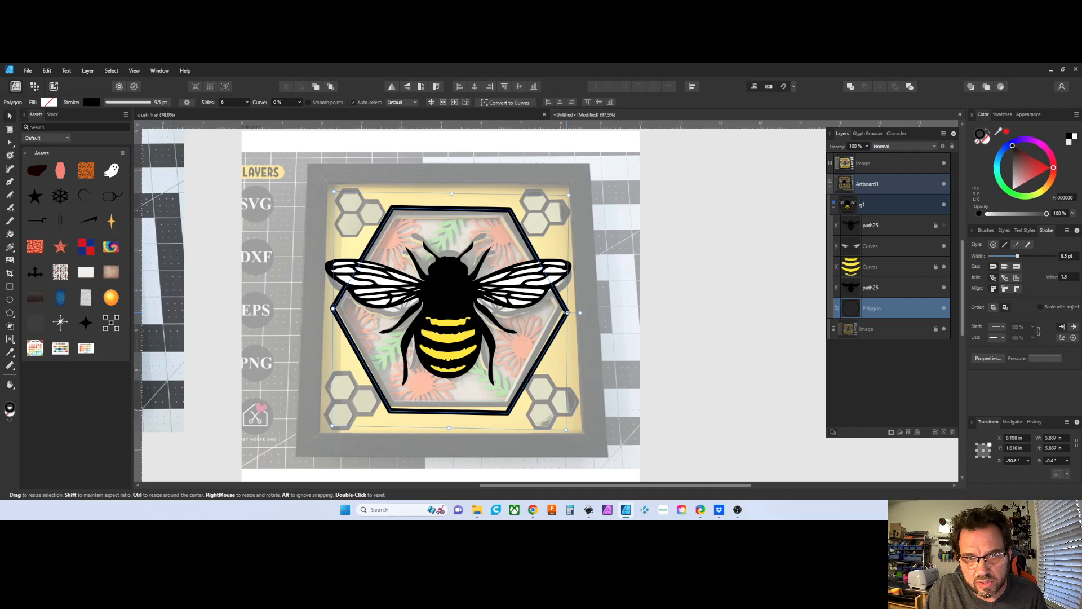
scroll(1073, 258, up, 8)
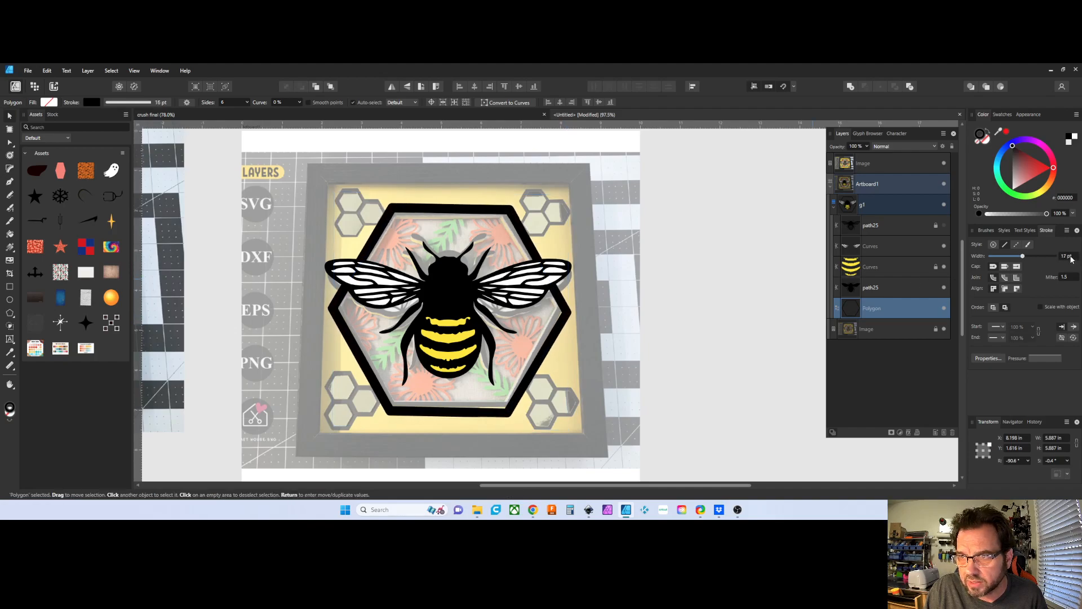
scroll(1072, 258, up, 2)
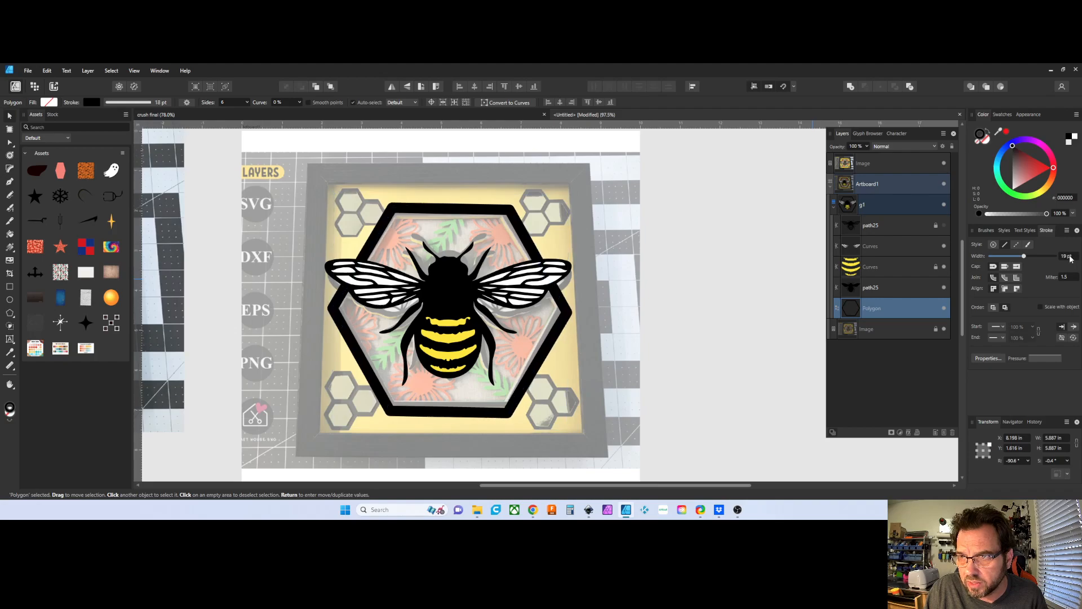
scroll(1070, 258, down, 3)
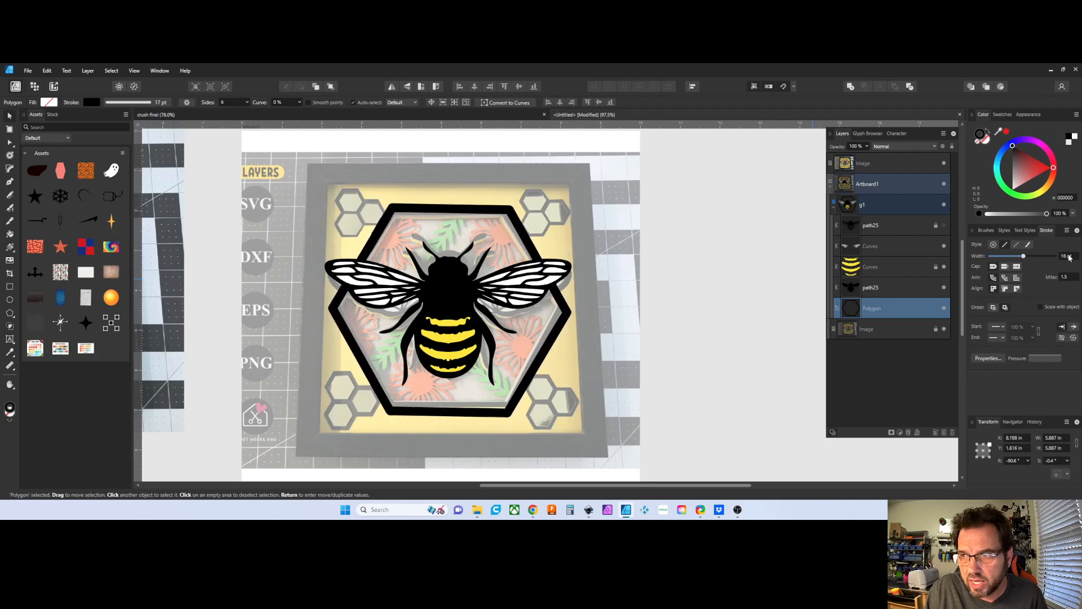
scroll(1071, 257, down, 1)
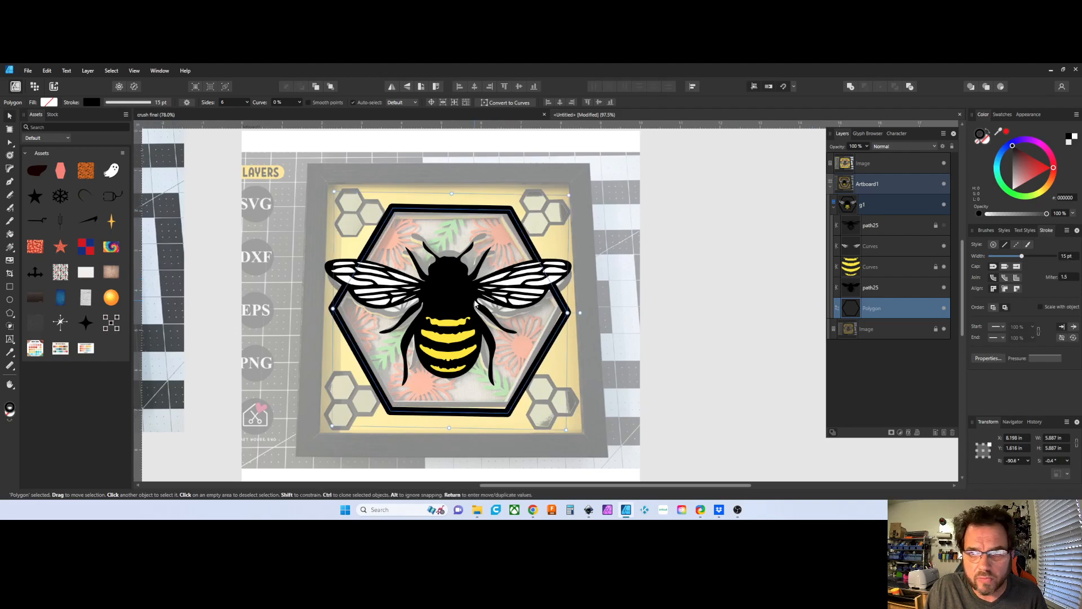
Align the lower path25 and the hexagon on their horizontal centers.
click(872, 289)
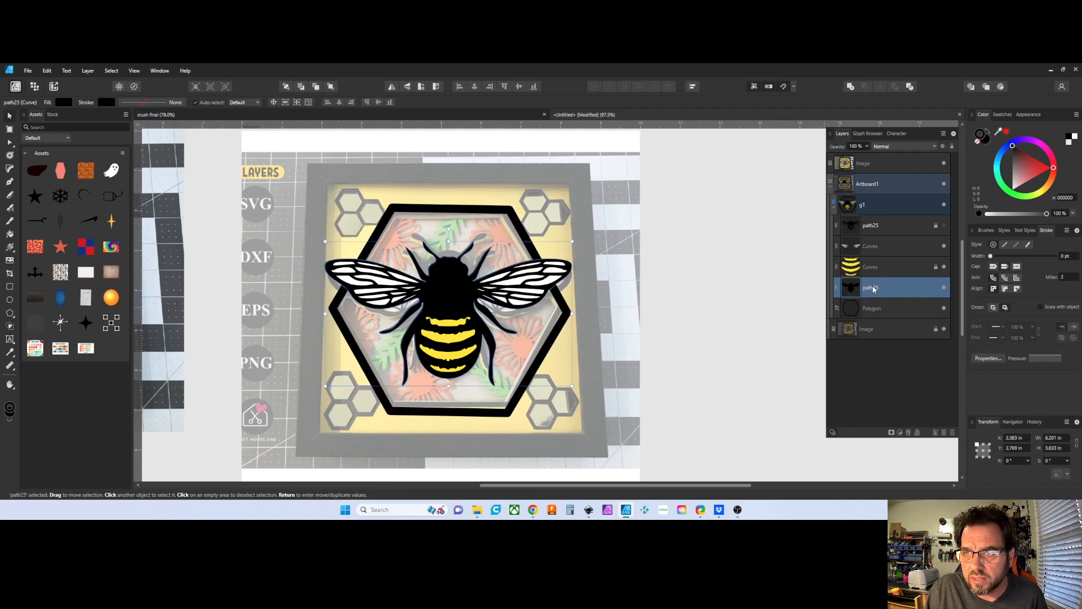
shift+click(871, 308)
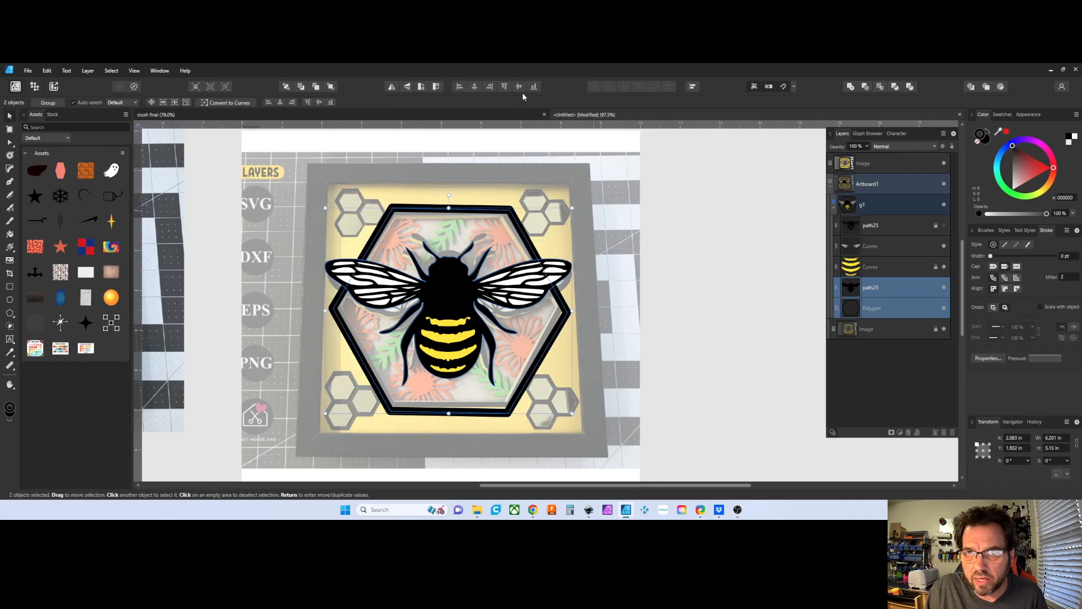
click(475, 87)
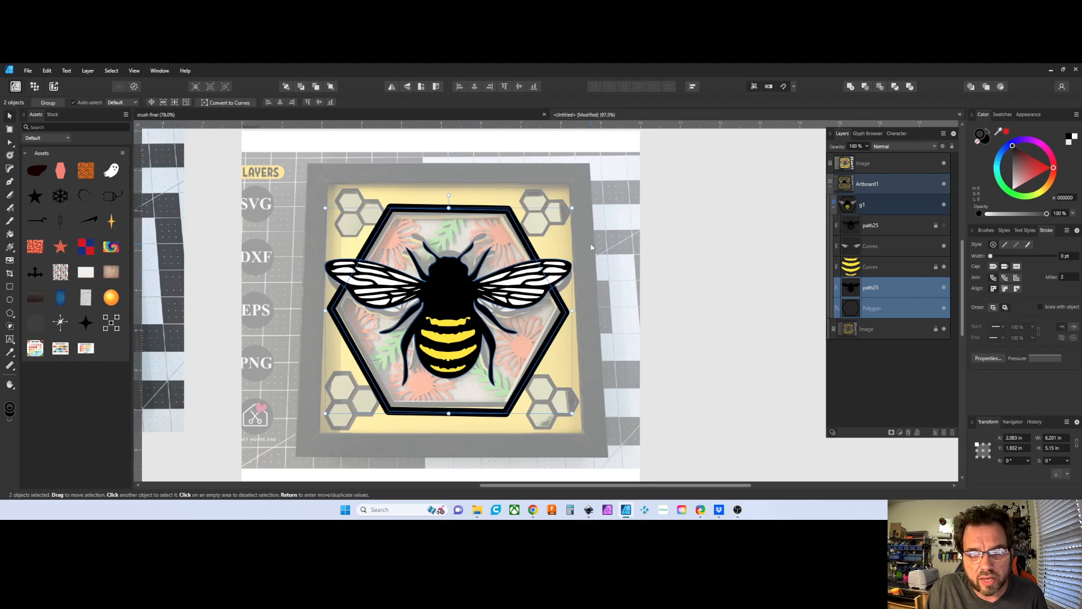
click(559, 248)
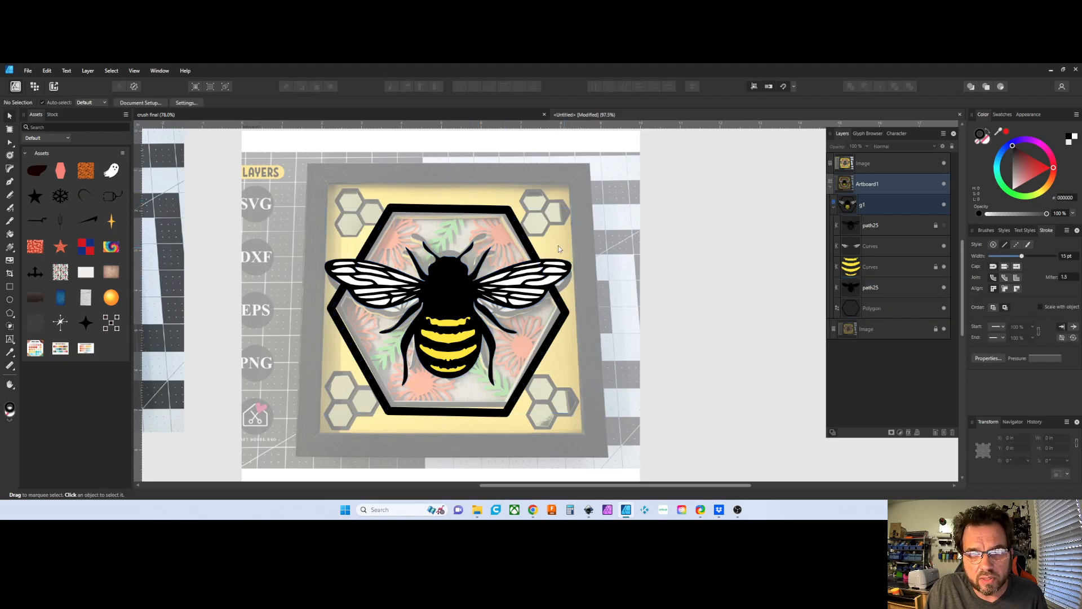
Convert the hexagon to curves, then try bending its top edge upward and undo that bend.
click(887, 285)
click(876, 310)
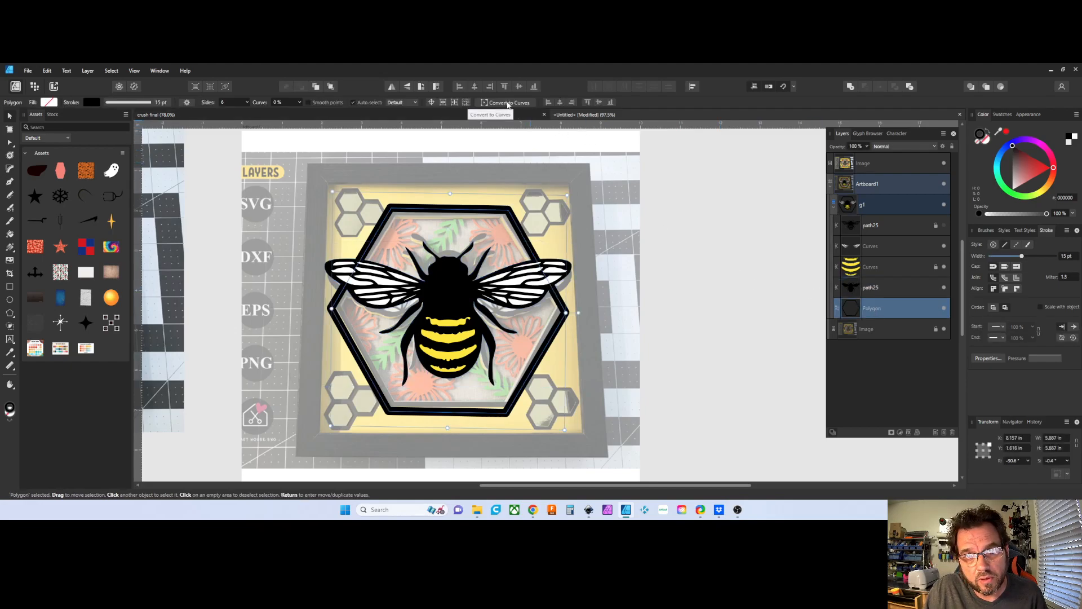
click(507, 104)
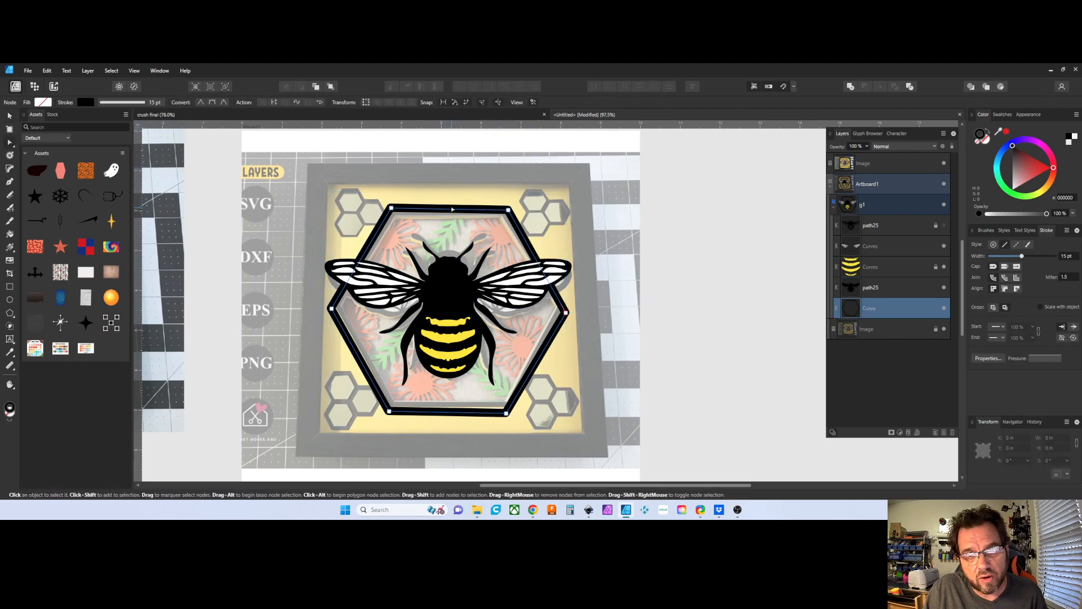
drag(451, 209, 449, 177)
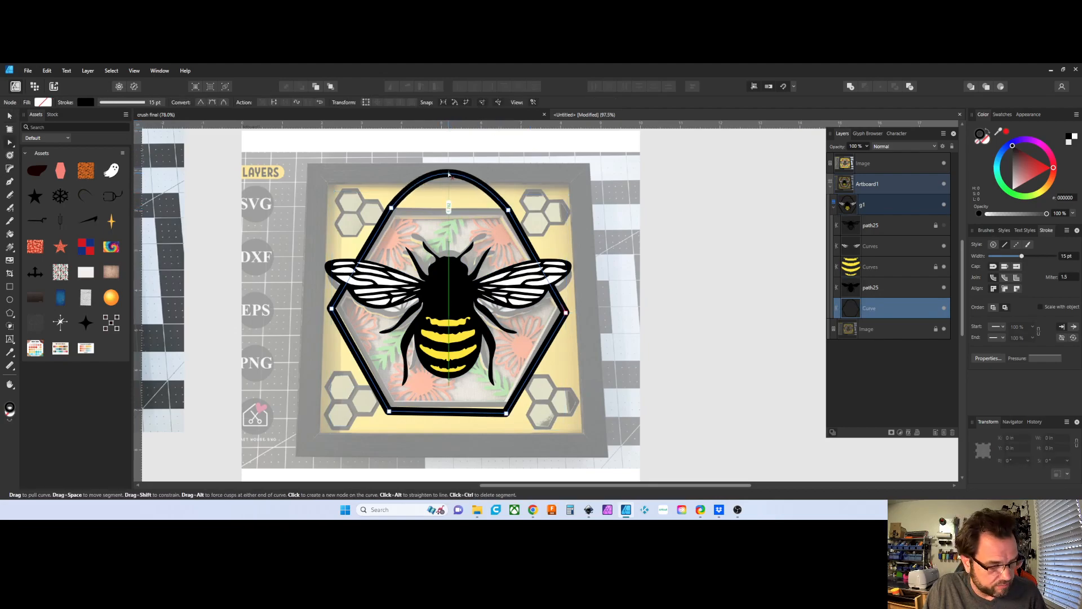
key(ctrl+z)
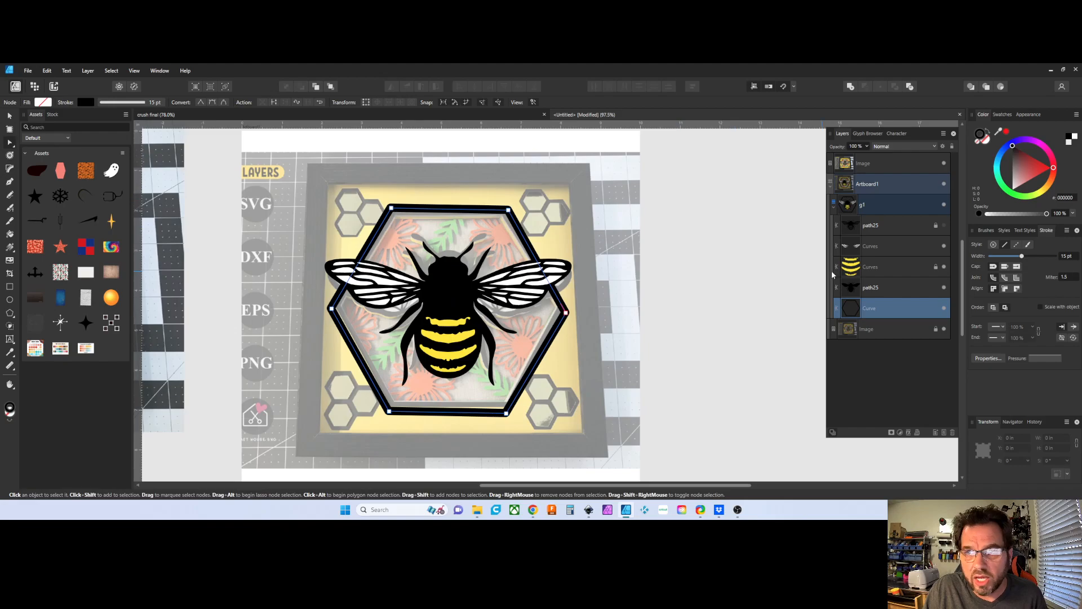
Hide the wing and yellow stripe layers to check the solid bee backing against the hexagon, then show both layers again.
shift+click(885, 289)
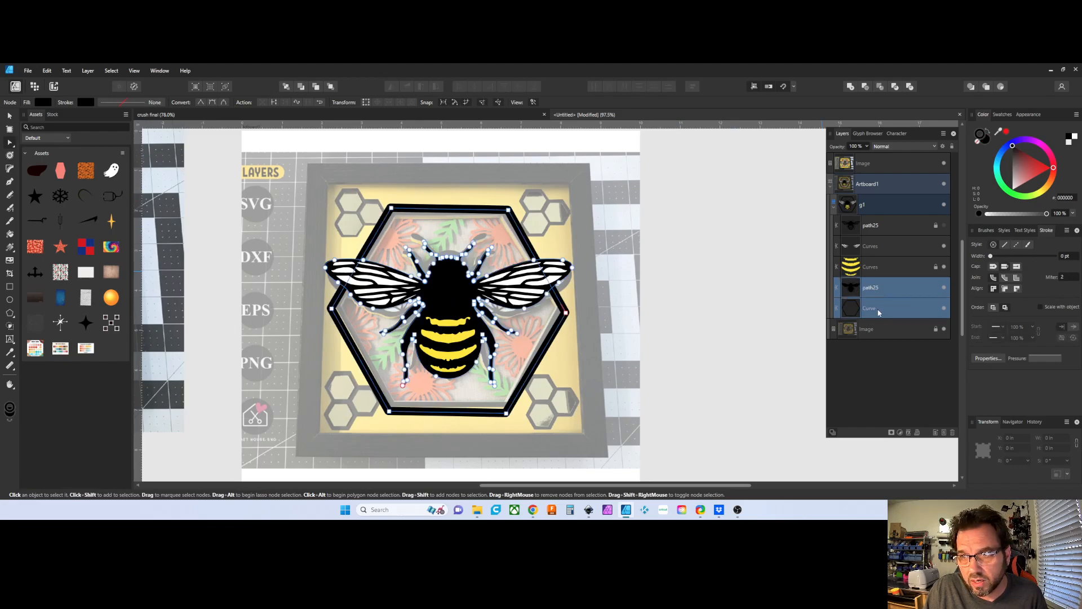
click(944, 246)
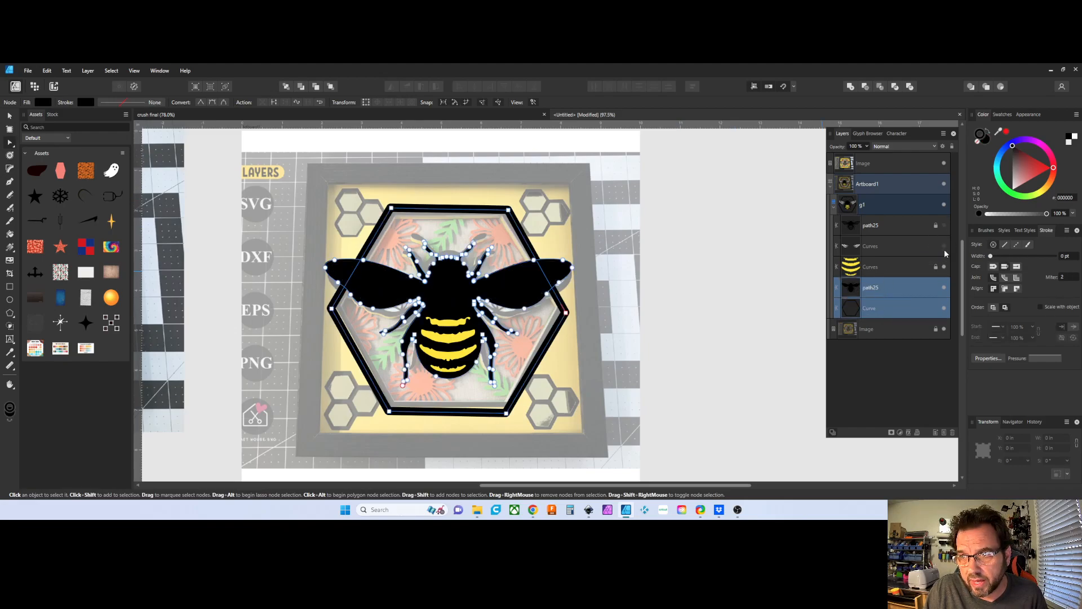
click(944, 267)
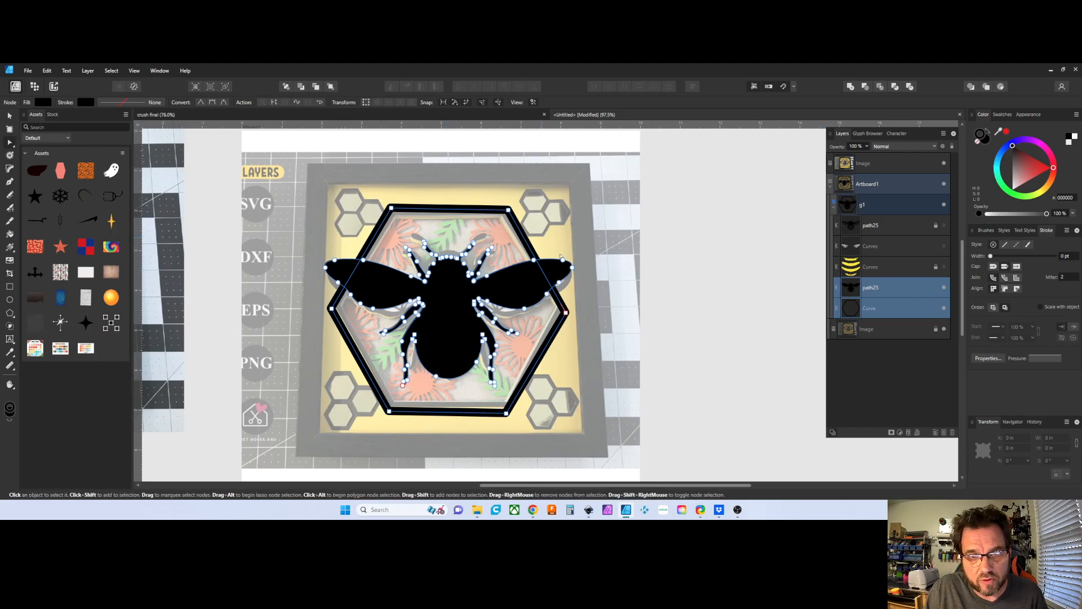
click(944, 266)
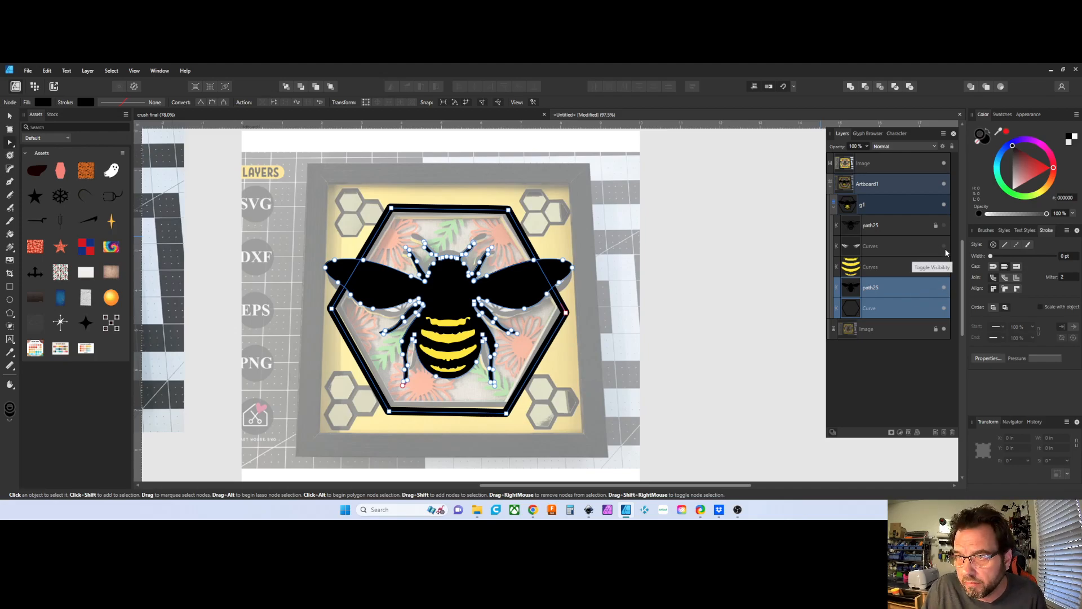
click(944, 245)
click(944, 225)
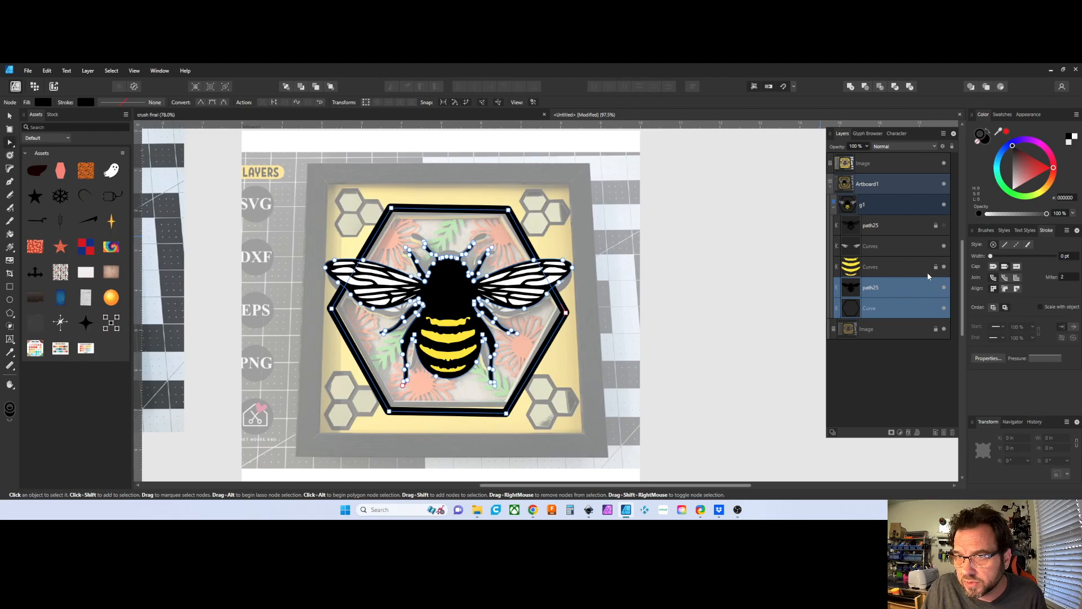
click(759, 271)
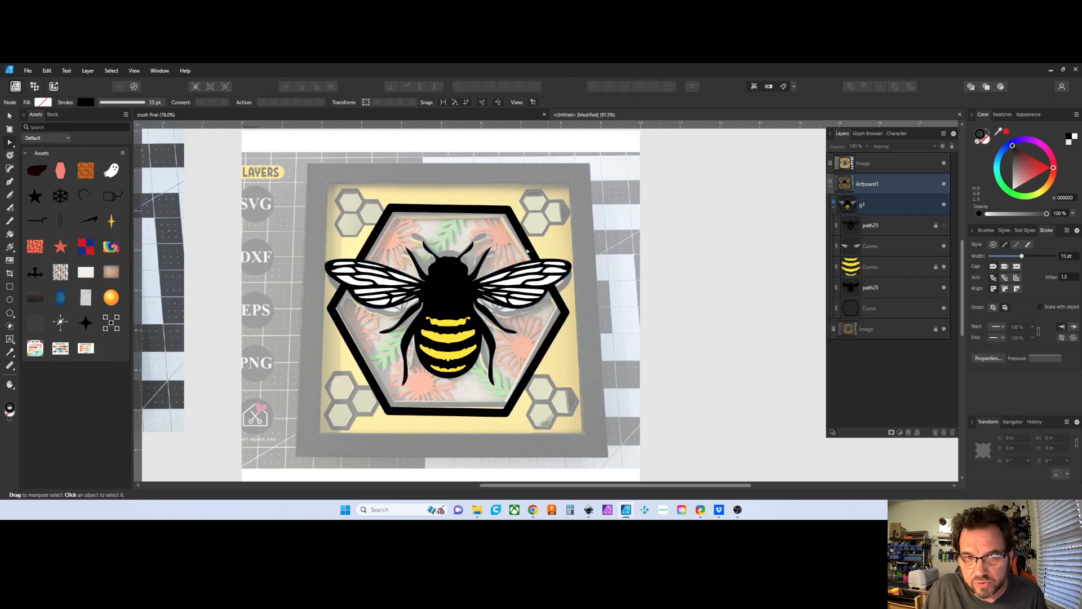
Group the lower path25 backing with the hexagon curve.
click(884, 292)
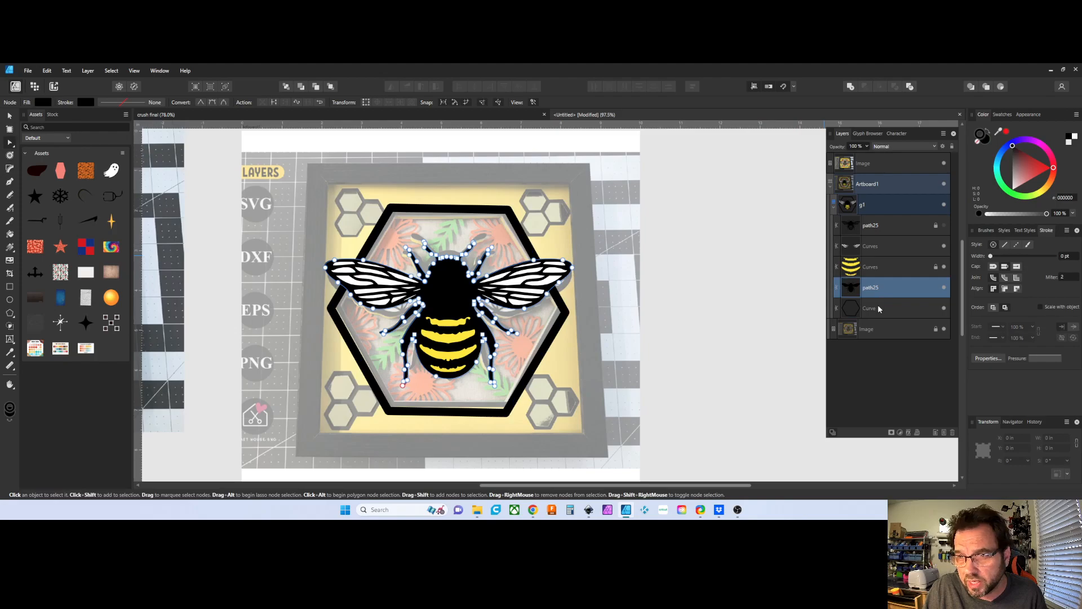
shift+click(889, 306)
key(ctrl+g)
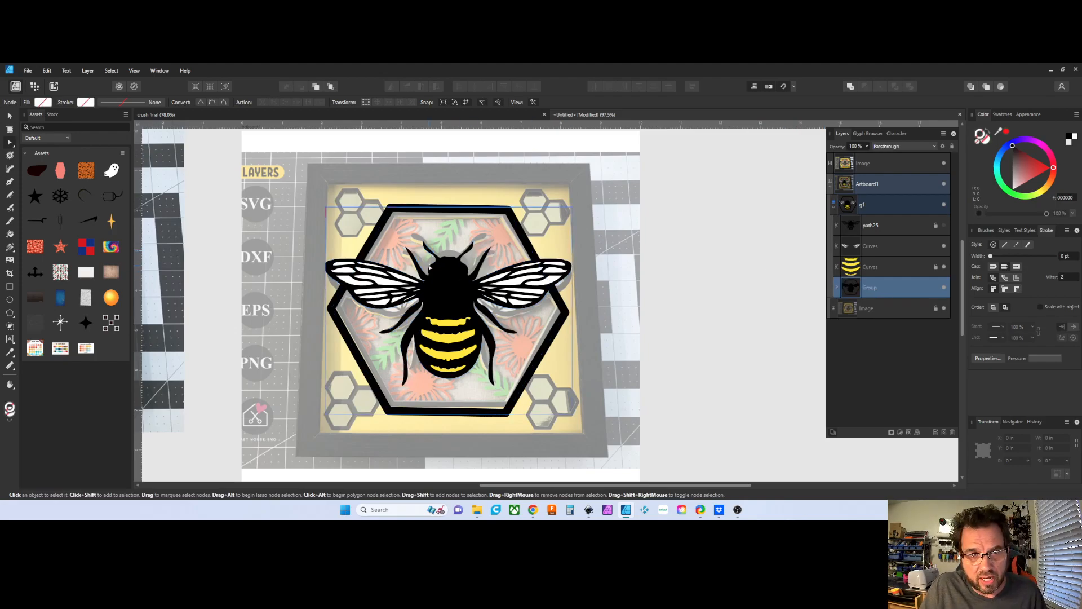
Draw a small six-sided polygon about 0.87 in wide beside the frame and set its stroke width to 8 pt.
scroll(349, 239, up, 2)
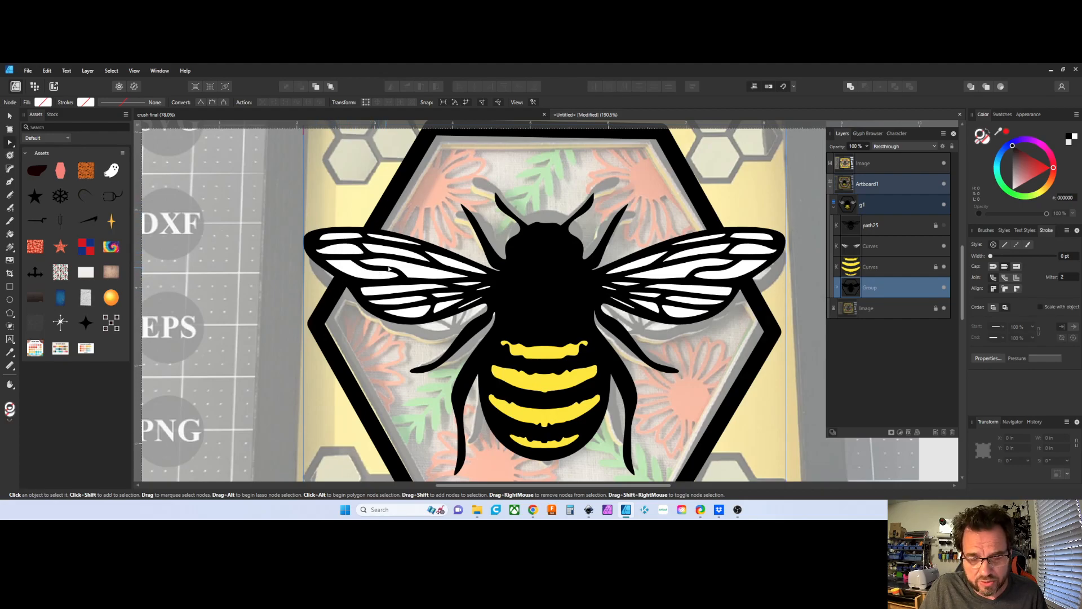
scroll(628, 281, down, 3)
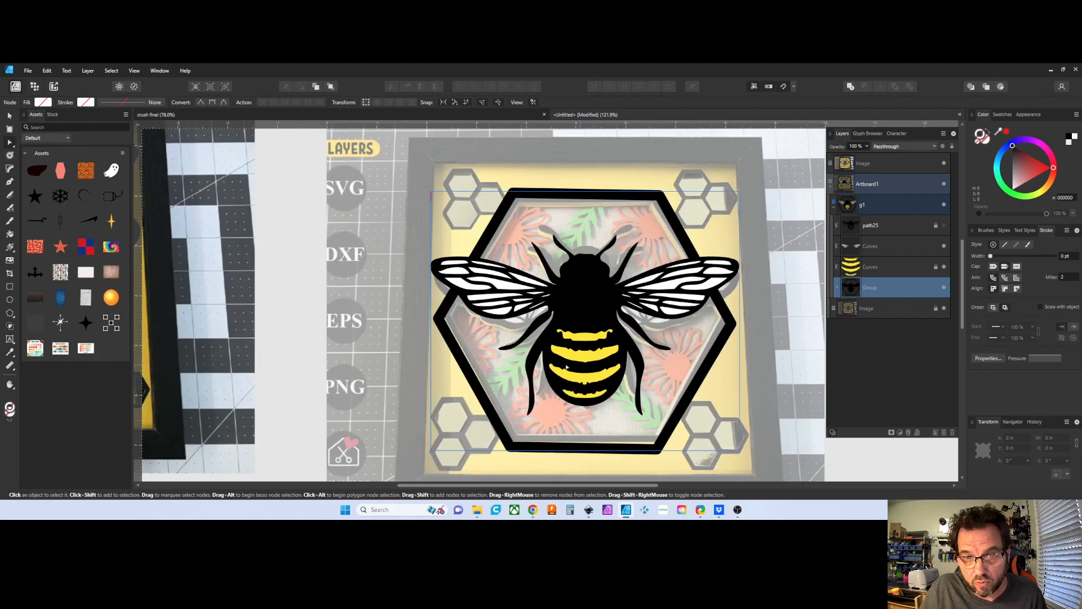
scroll(578, 367, up, 1)
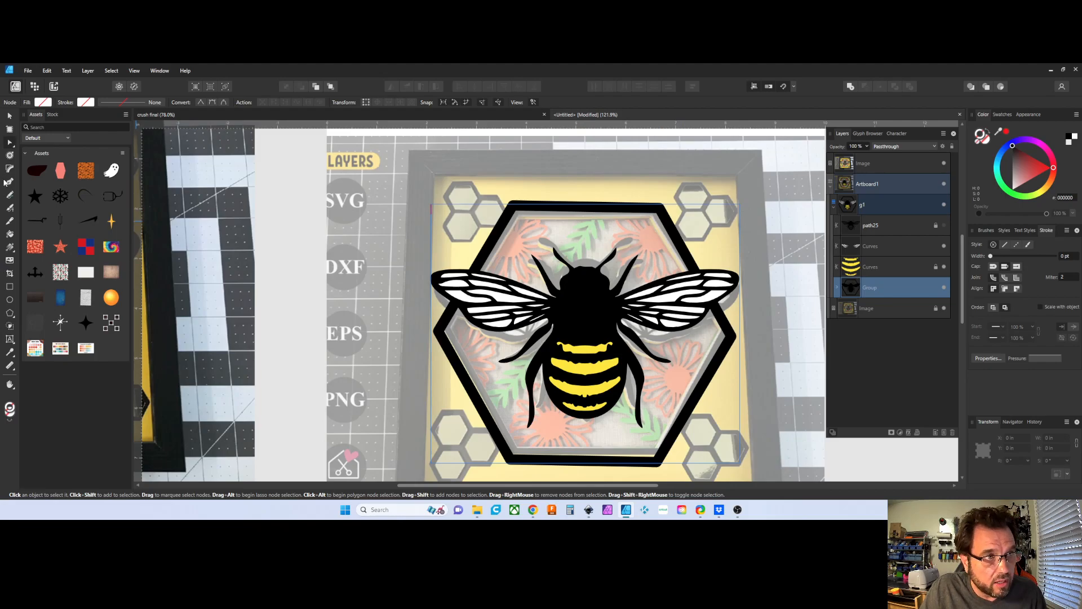
click(10, 313)
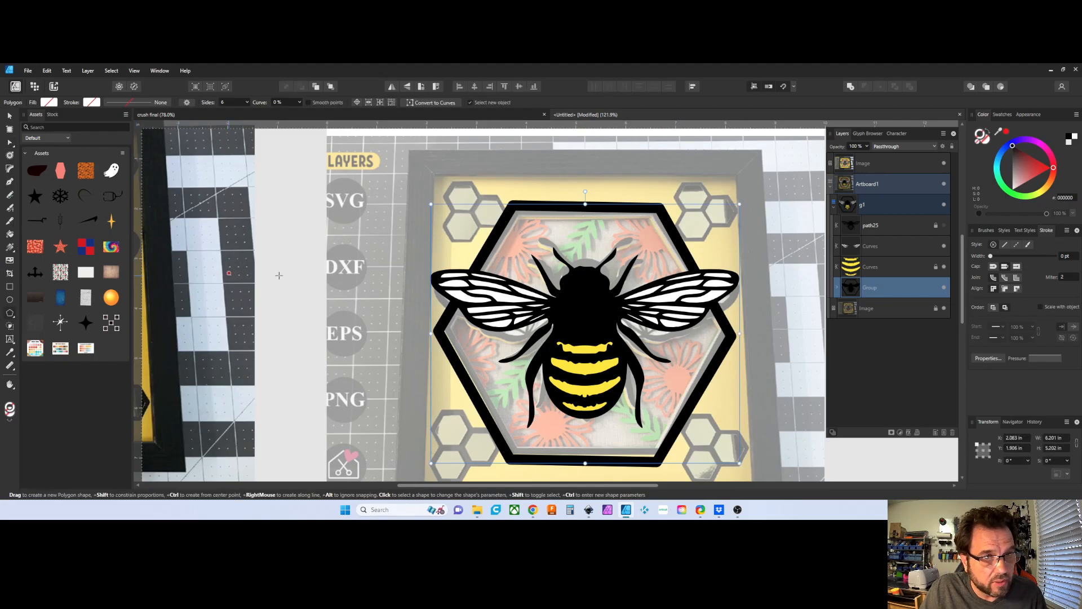
drag(312, 269, 359, 315)
click(9, 115)
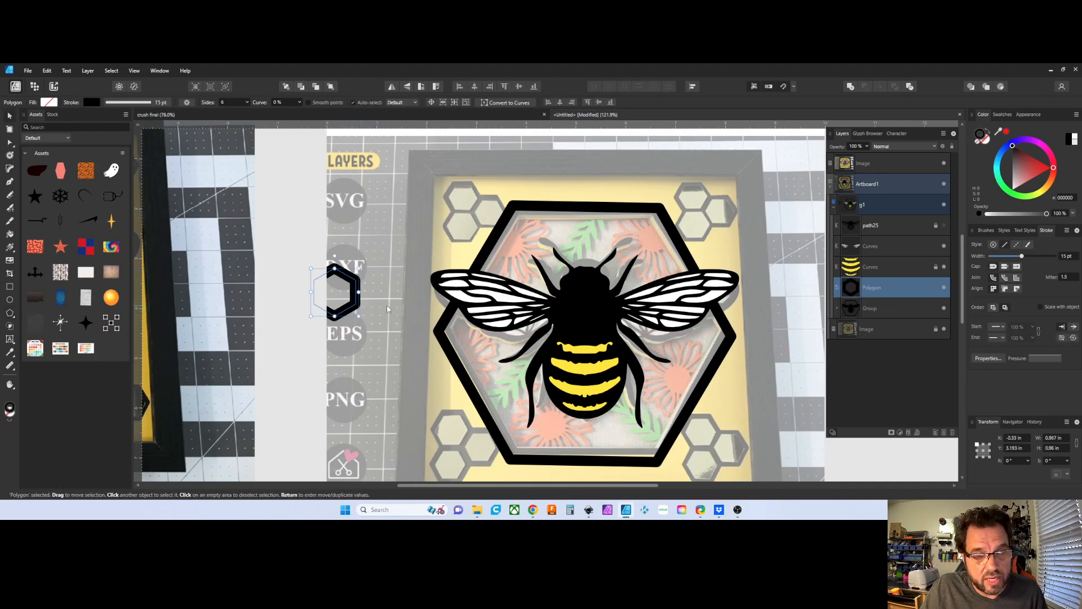
scroll(1074, 256, down, 5)
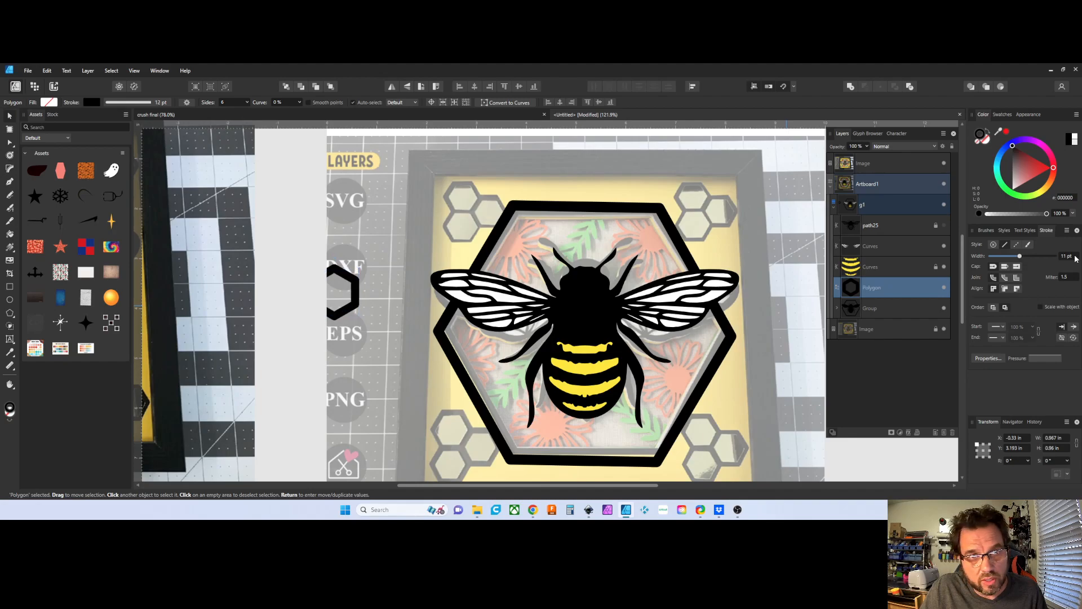
scroll(1075, 256, down, 2)
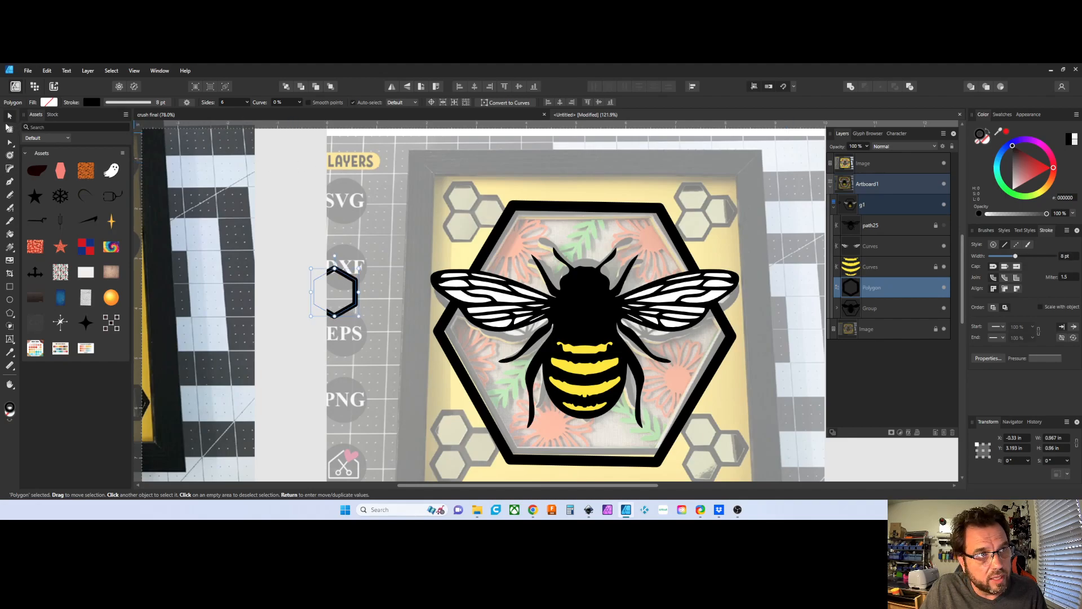
Rotate the small hexagon 90°, duplicate it into a three-cell honeycomb near the frame's upper-left corner and merge the cells into one object.
drag(332, 284, 402, 200)
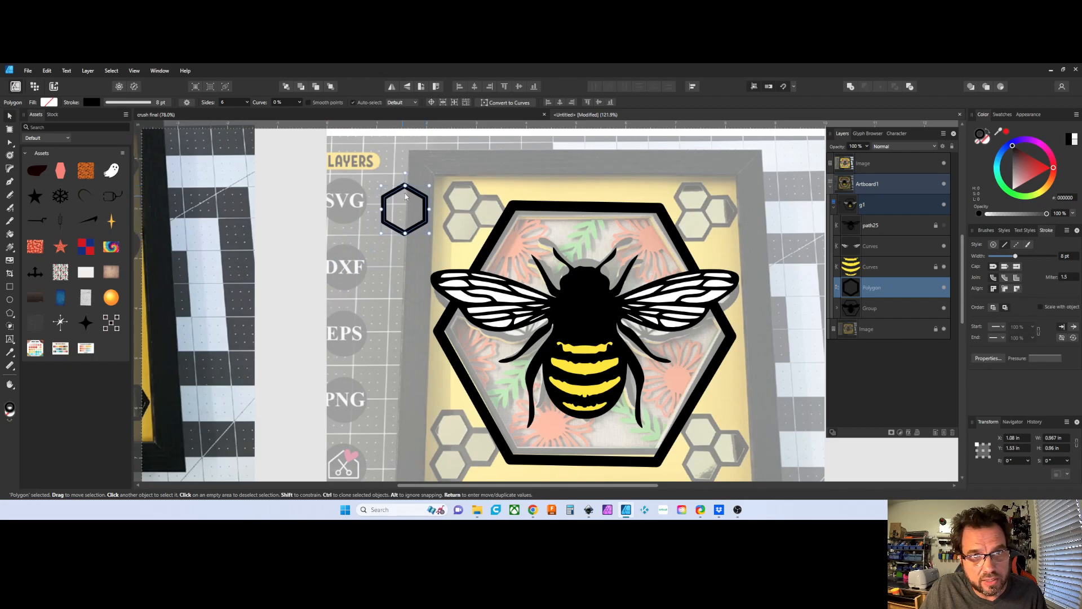
click(435, 87)
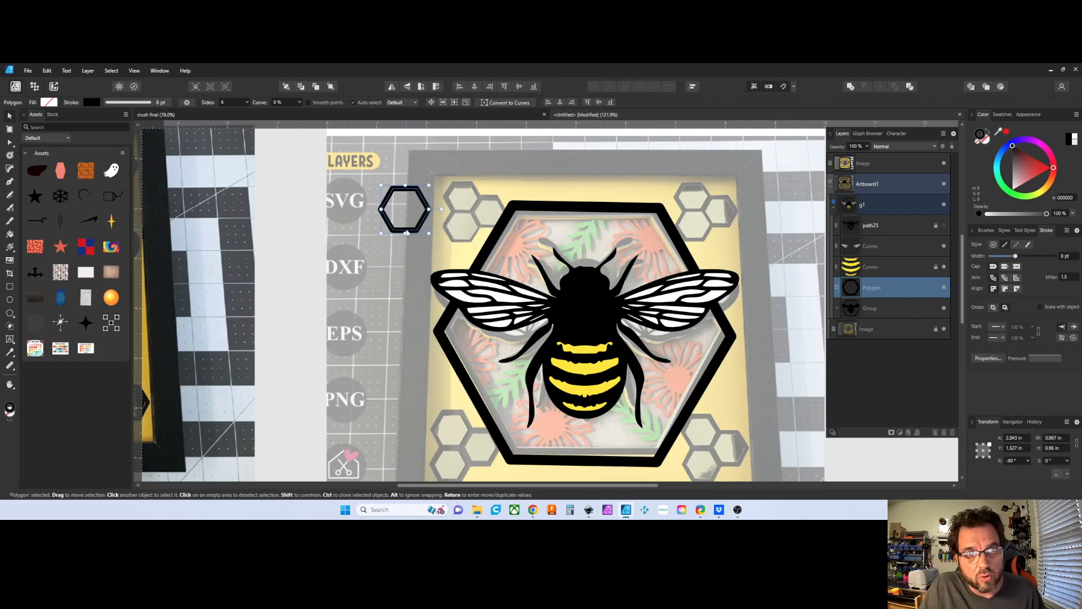
mouse_move(408, 234)
mouse_down()
mouse_move(405, 276)
mouse_move(445, 252)
mouse_up()
mouse_move(348, 165)
mouse_down()
mouse_move(469, 260)
mouse_move(481, 293)
mouse_up()
click(851, 87)
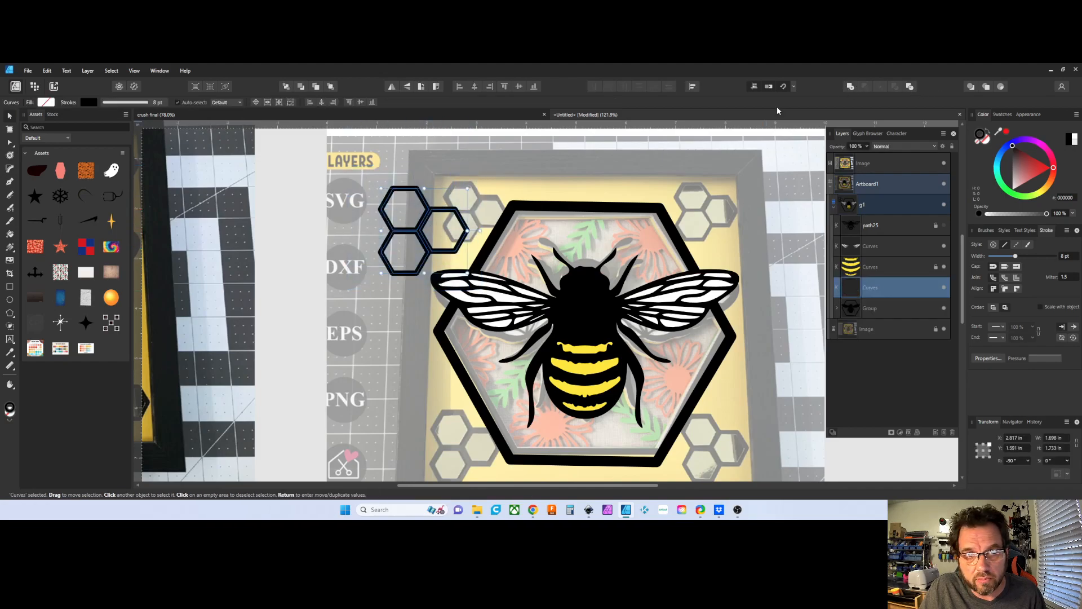
Duplicate the honeycomb cluster to the other three corners of the shadow box.
mouse_move(430, 224)
mouse_down()
mouse_move(429, 207)
mouse_move(705, 214)
mouse_move(676, 248)
mouse_move(433, 420)
mouse_move(437, 440)
mouse_up()
scroll(437, 440, down, 3)
mouse_move(442, 388)
mouse_down()
mouse_move(726, 404)
mouse_move(715, 401)
mouse_up()
scroll(584, 354, down, 3)
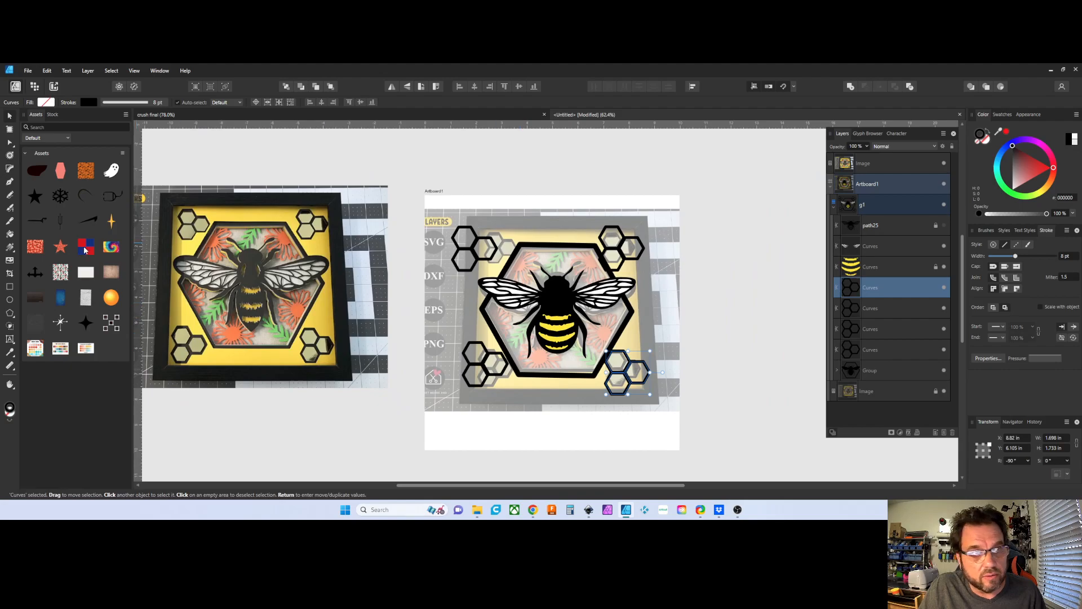
Draw an unfilled rectangle about 7.63 by 7.33 in around the shadow box frame and set its stroke width to 16 pt.
click(10, 287)
mouse_move(462, 215)
mouse_down()
mouse_move(666, 402)
mouse_move(658, 403)
mouse_up()
scroll(1070, 258, up, 1)
scroll(1069, 258, up, 7)
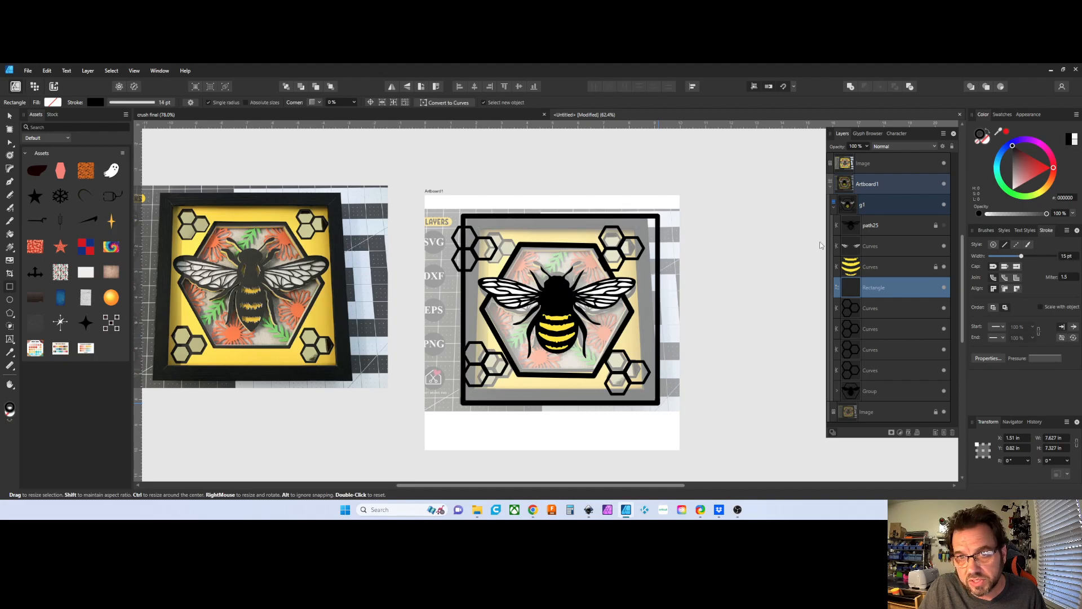
click(9, 116)
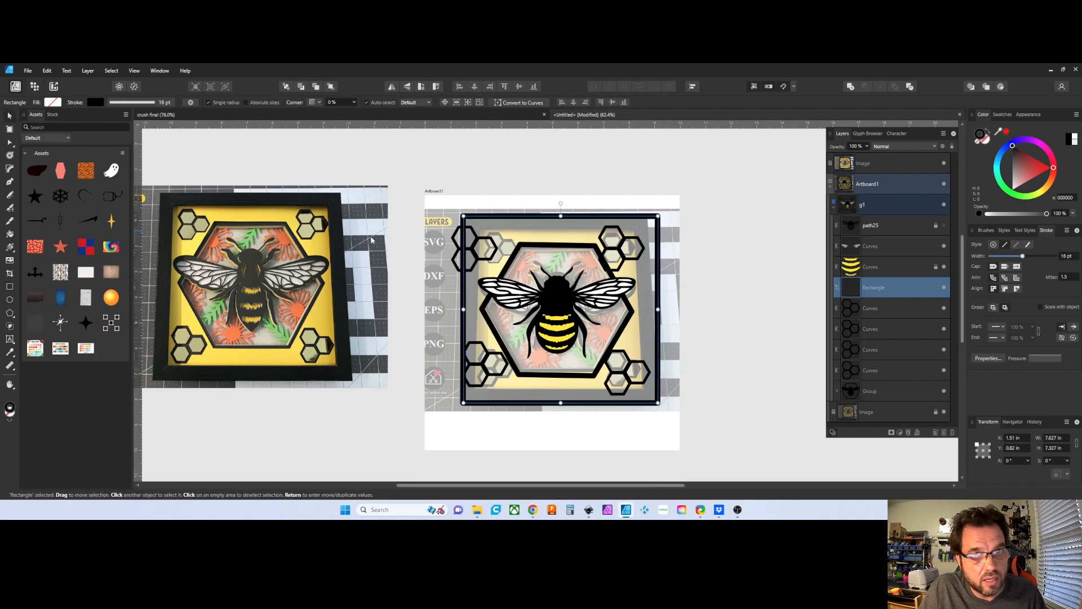
Move the upper-left honeycomb cluster inward so it sits inside the outer frame.
click(476, 250)
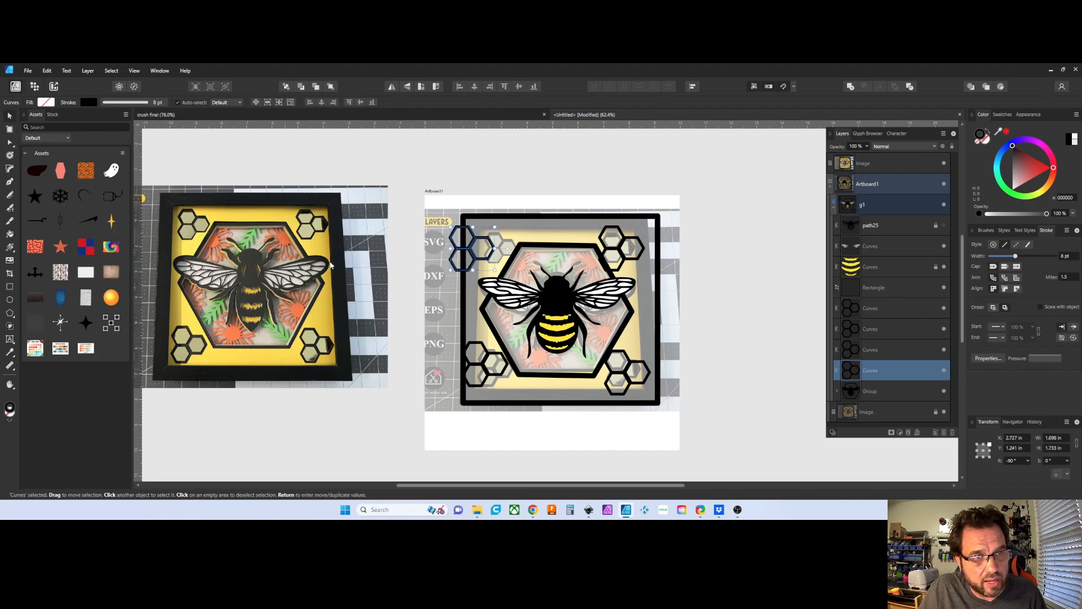
drag(471, 252, 488, 249)
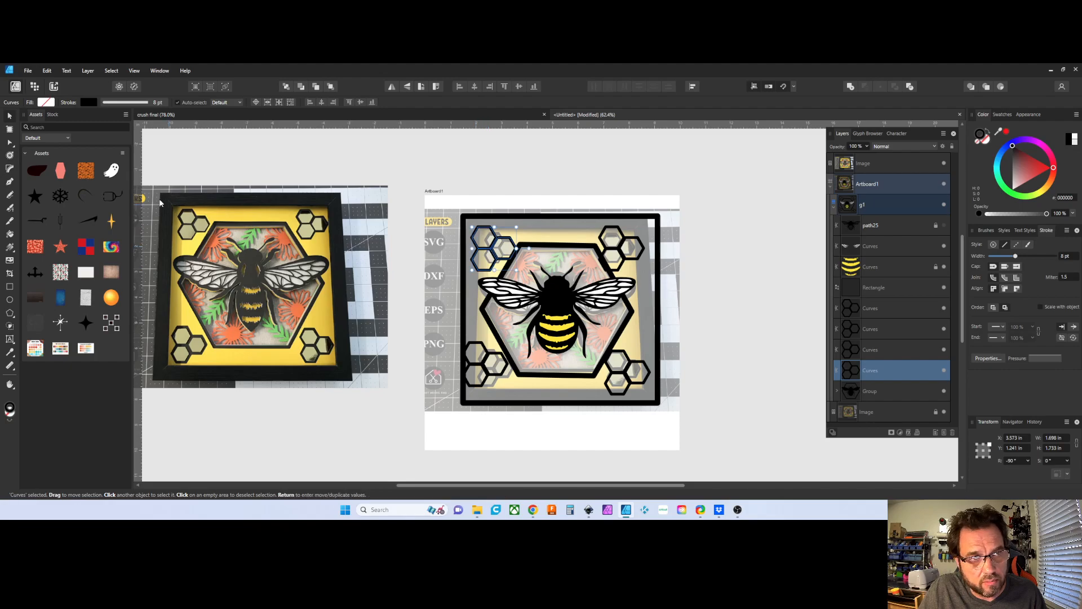
click(160, 71)
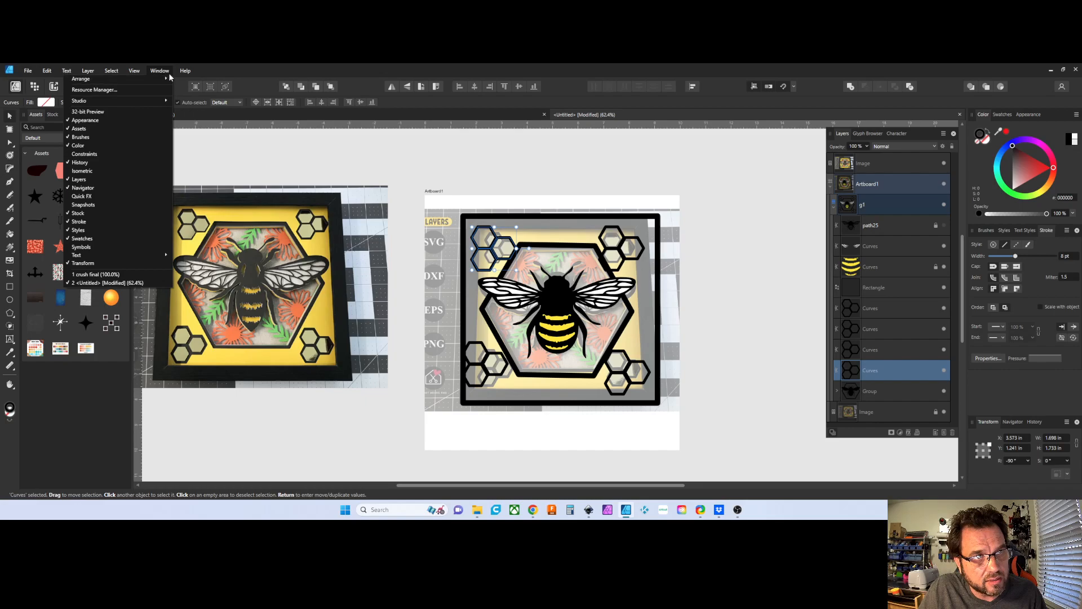
click(164, 73)
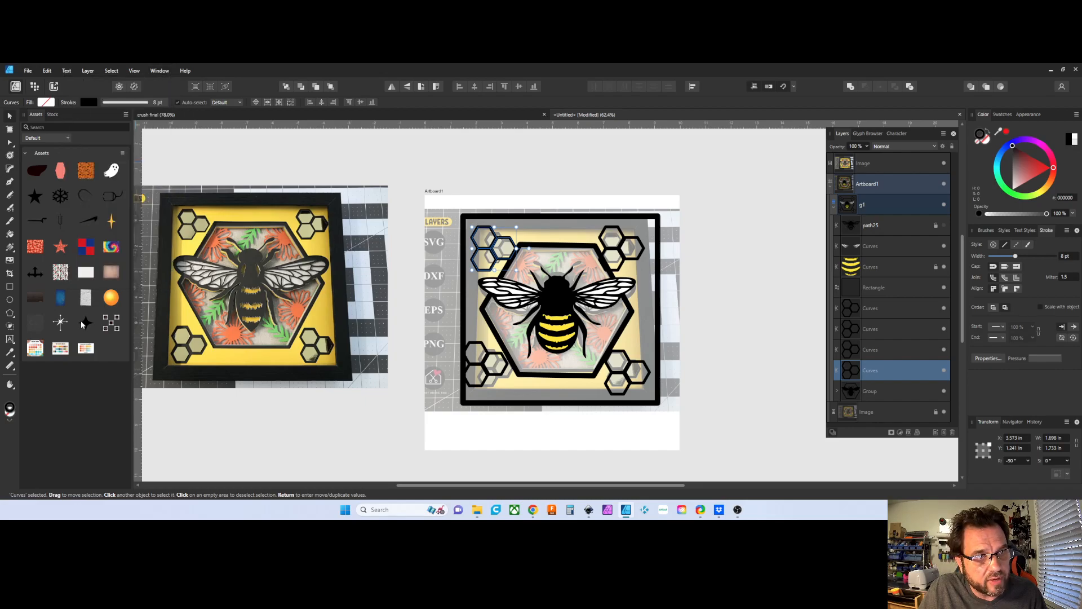
drag(86, 323, 431, 186)
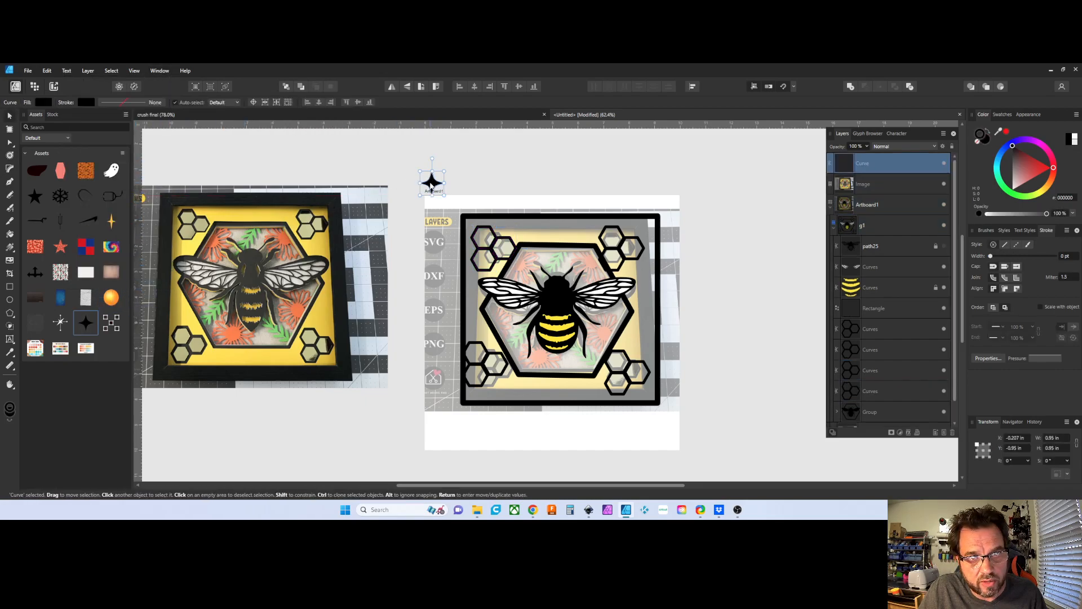
key(ctrl+z)
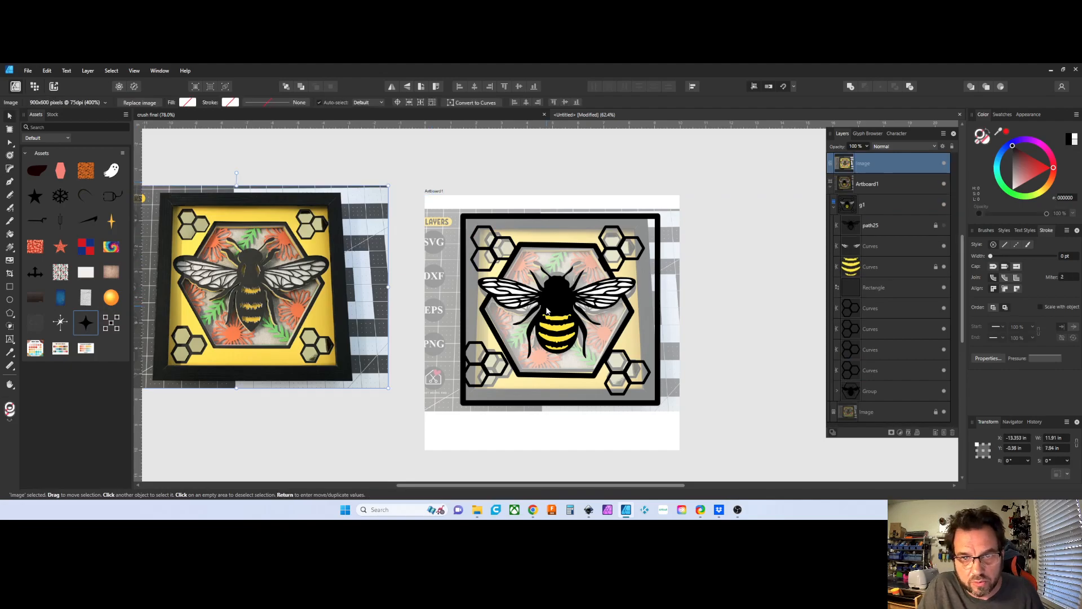
Save the upper-right honeycomb cluster as an asset in the Assets category and delete its duplicate entry.
click(620, 248)
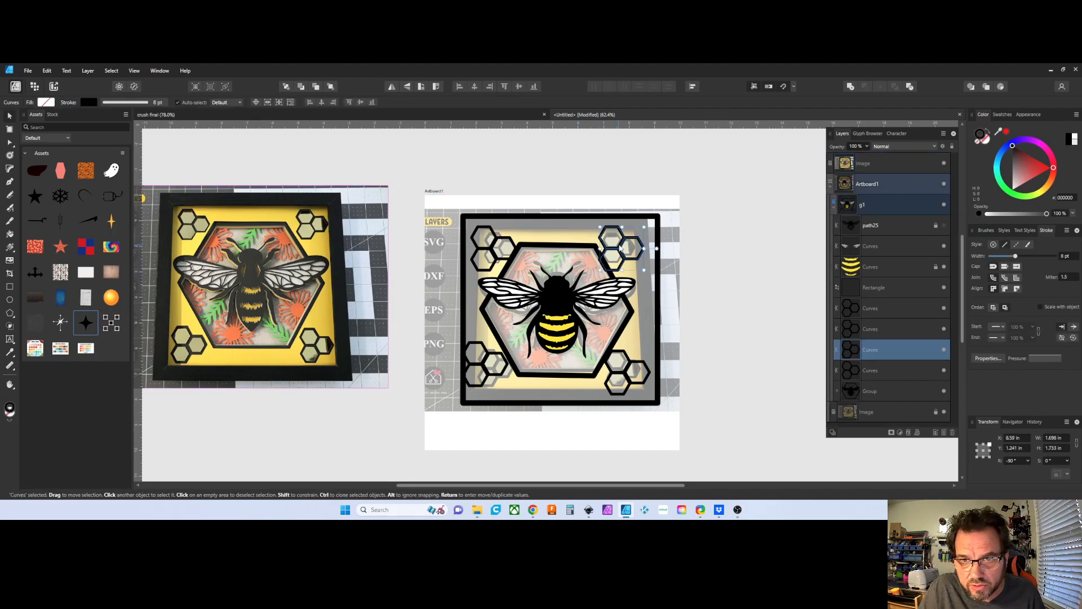
click(123, 154)
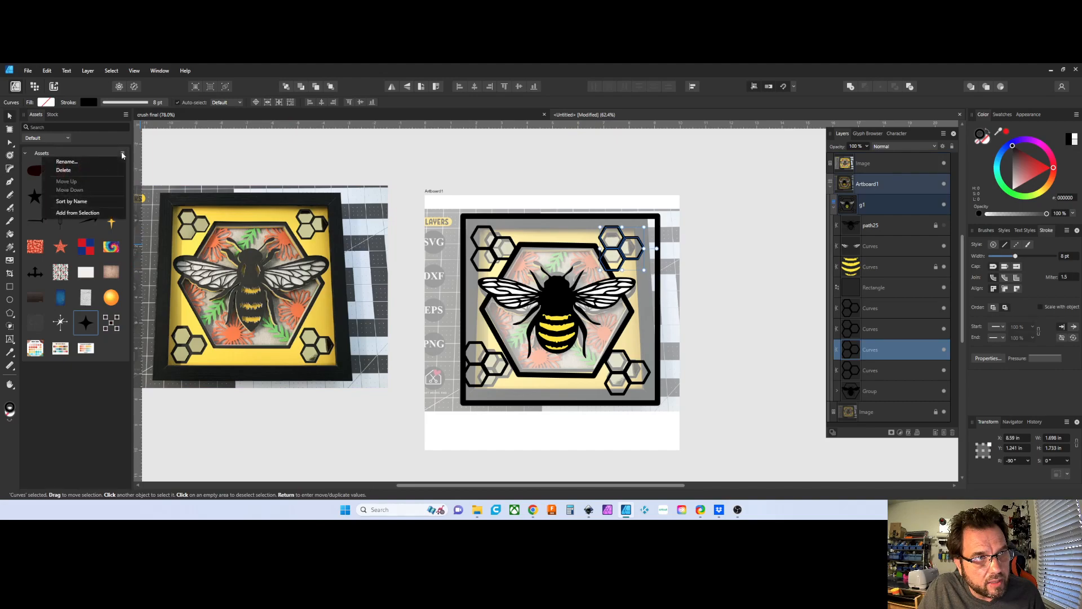
click(86, 215)
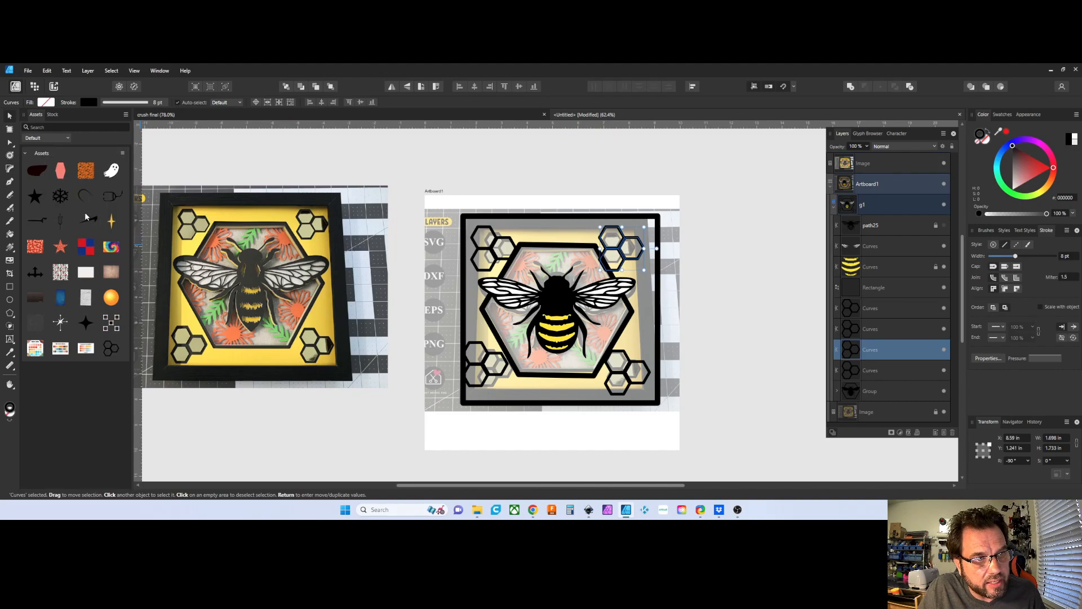
drag(111, 347, 90, 341)
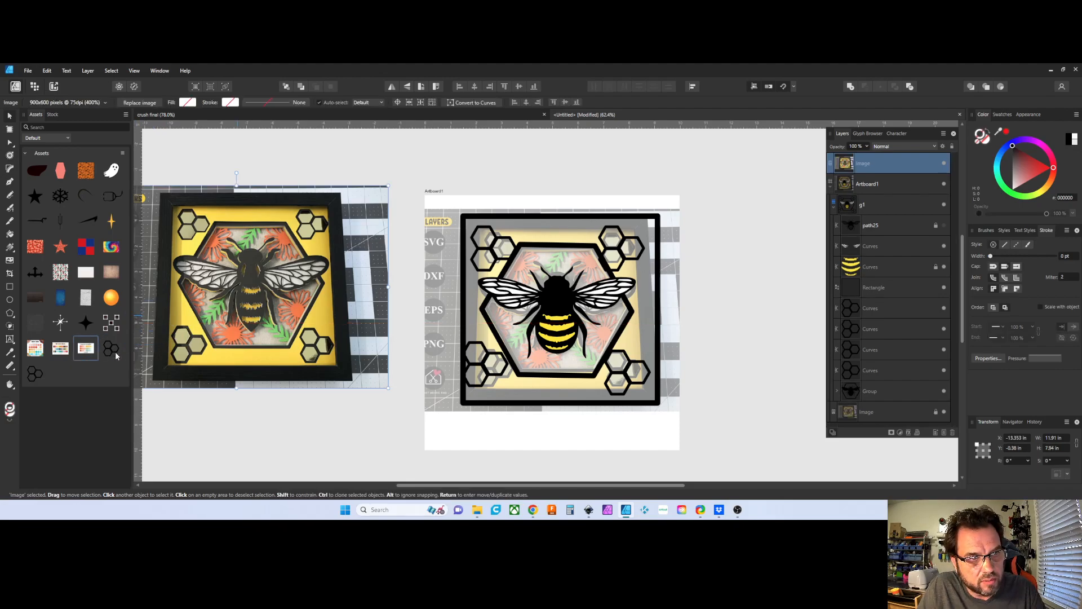
click(113, 352)
key(Delete)
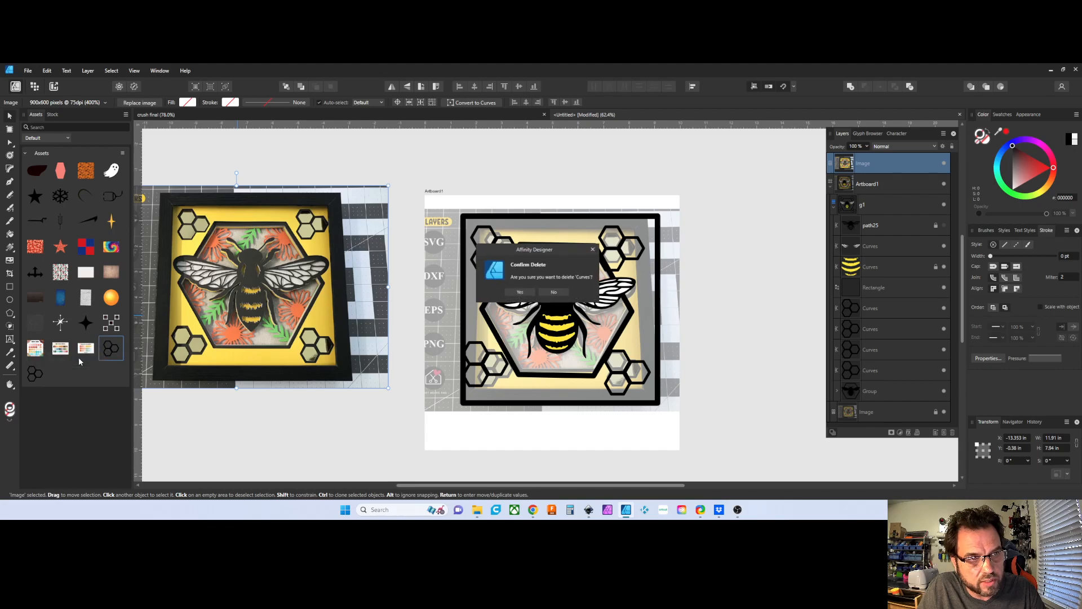
click(517, 293)
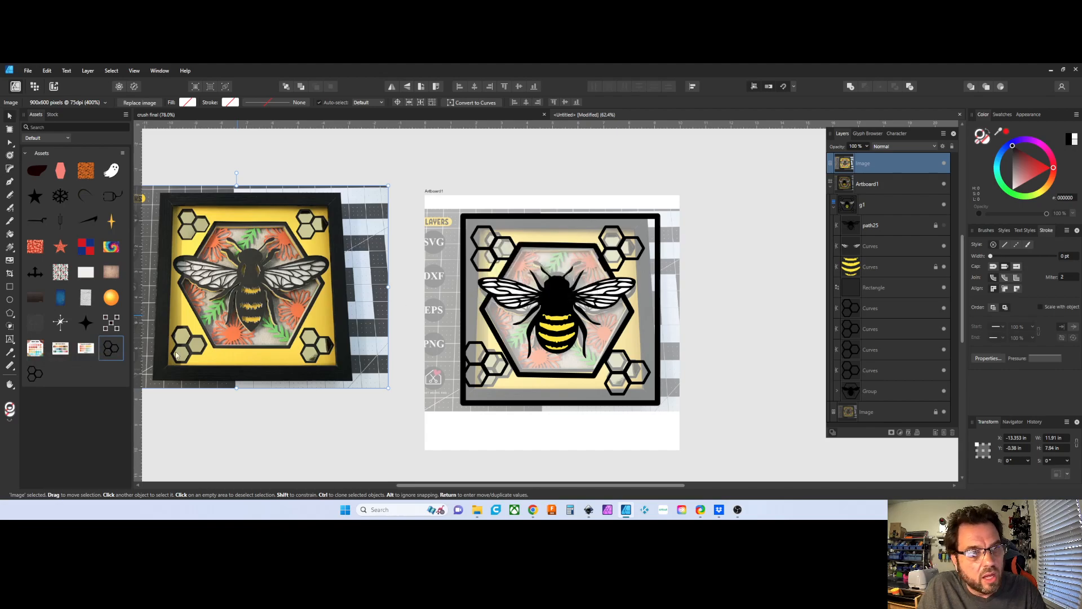
Place the canyon cowgirl palette asset on the artboard and undo the placement.
drag(94, 351, 564, 282)
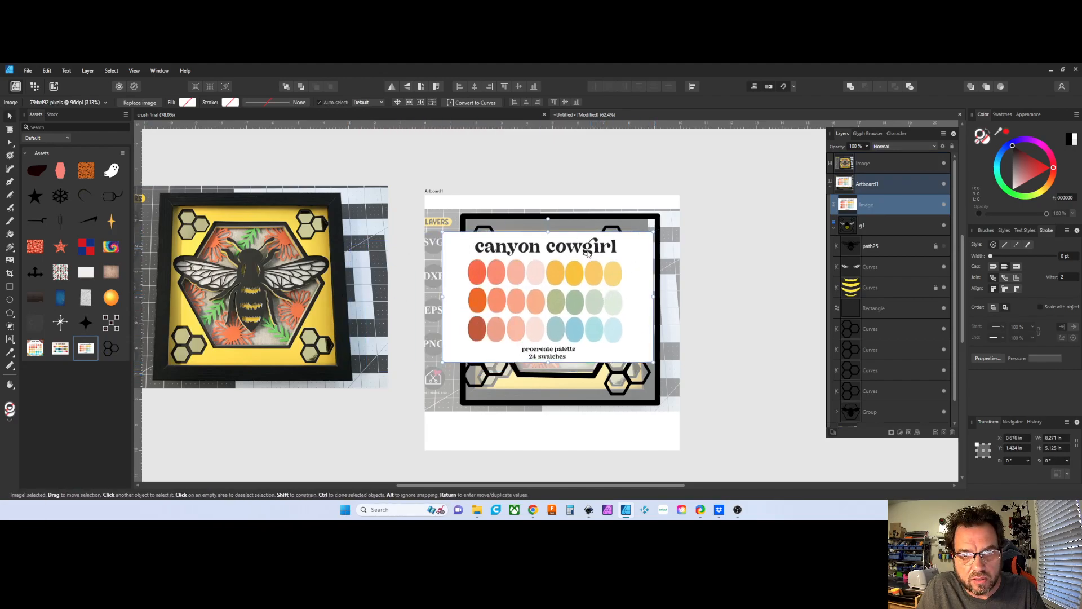
key(ctrl+z)
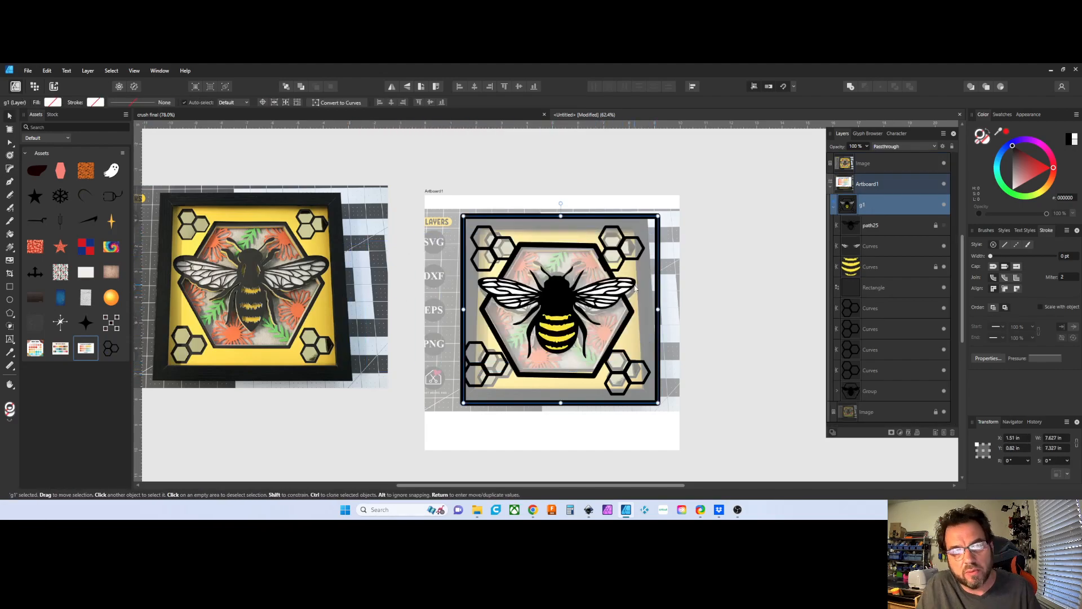
Duplicate the outer frame rectangle and remove the stroke color from the lower copy.
scroll(521, 331, down, 2)
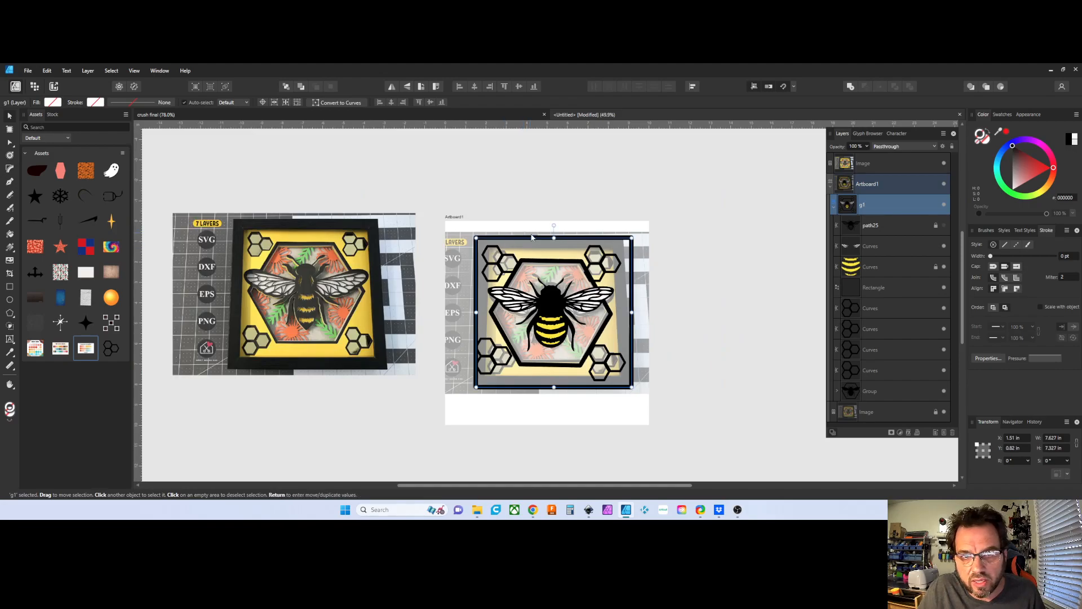
scroll(541, 246, up, 2)
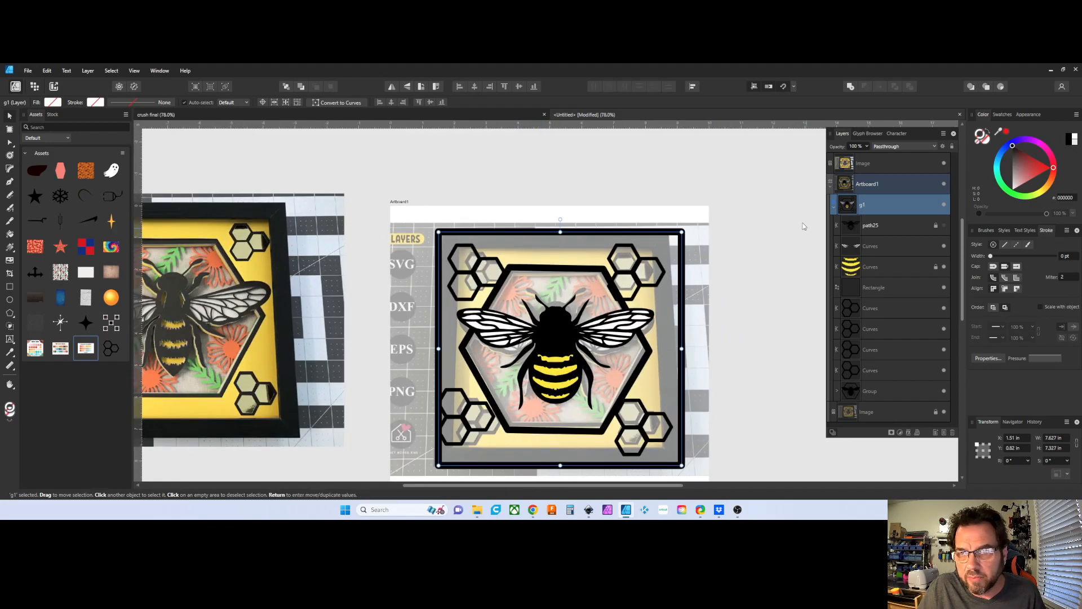
scroll(759, 377, down, 1)
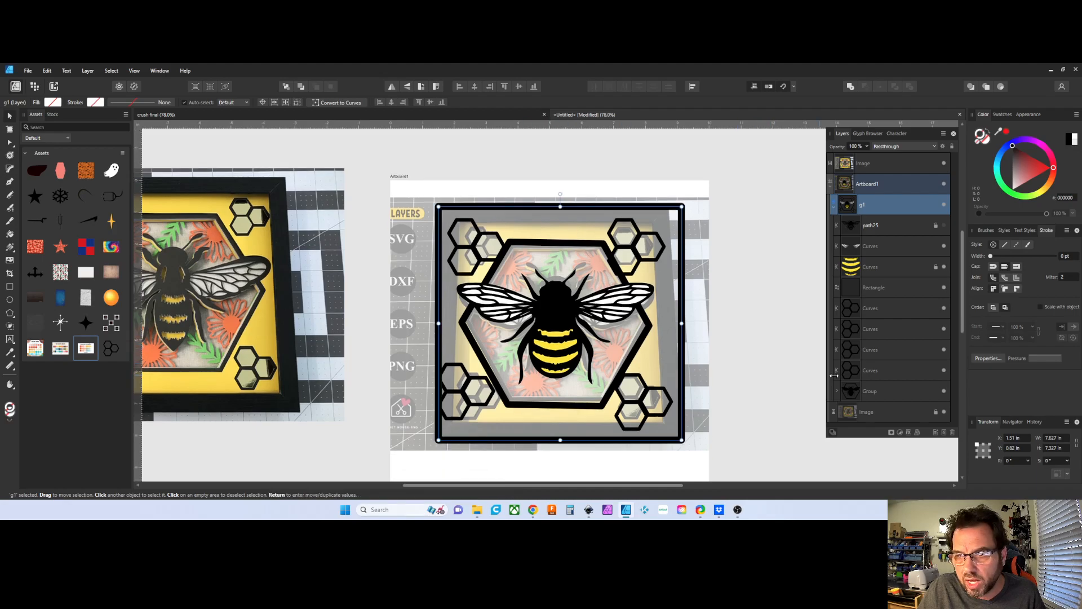
click(882, 287)
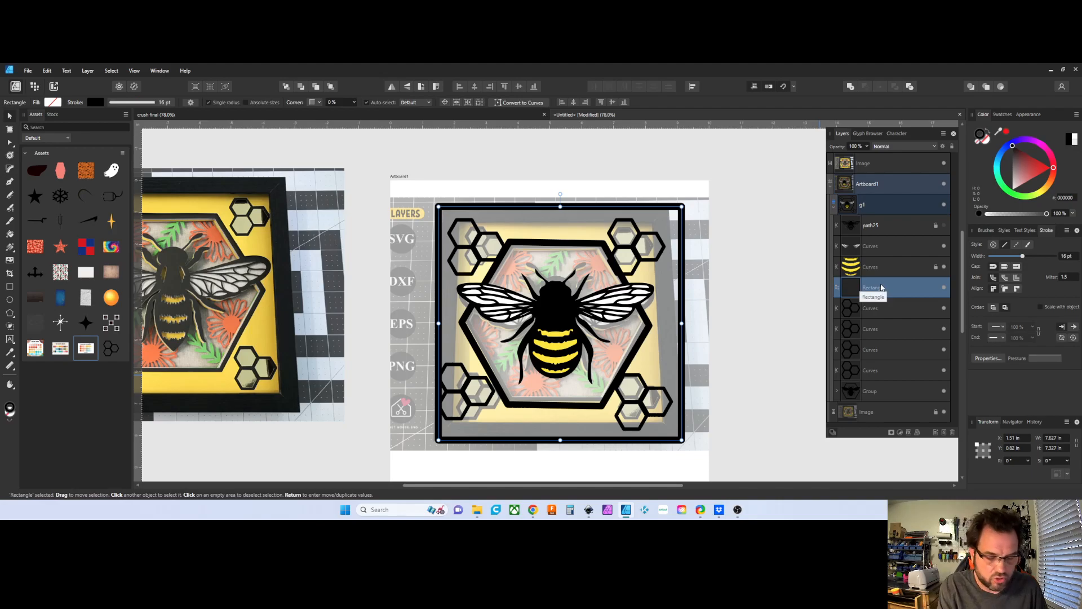
key(ctrl+j)
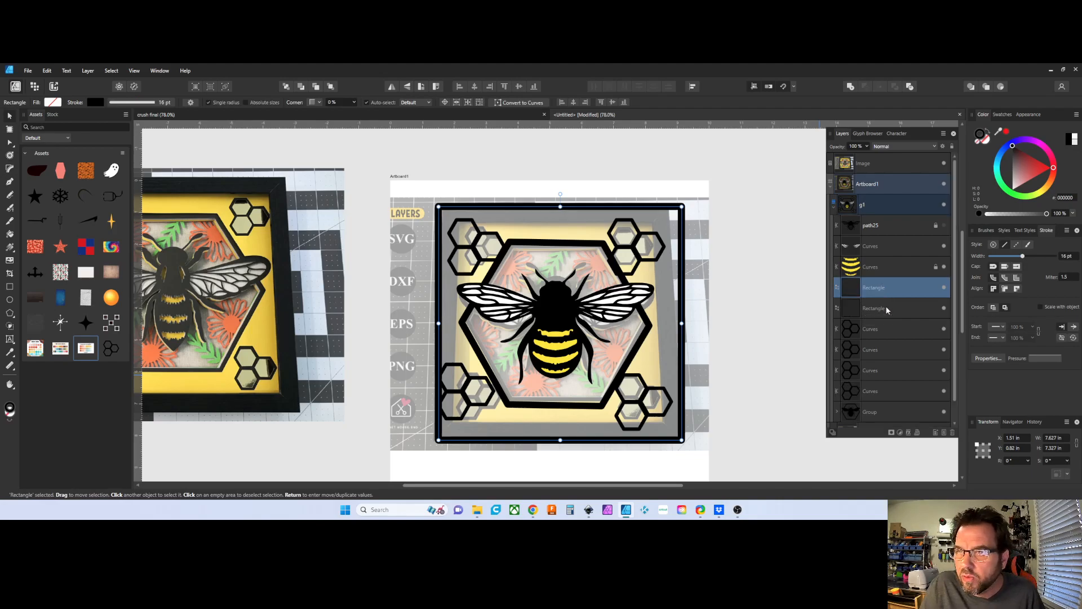
click(877, 308)
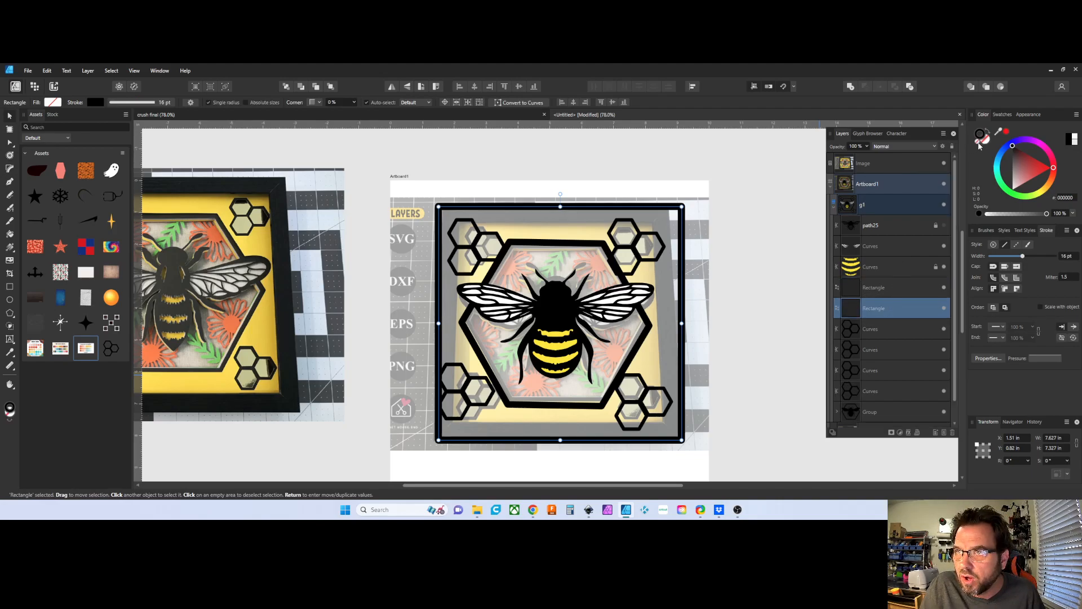
click(979, 145)
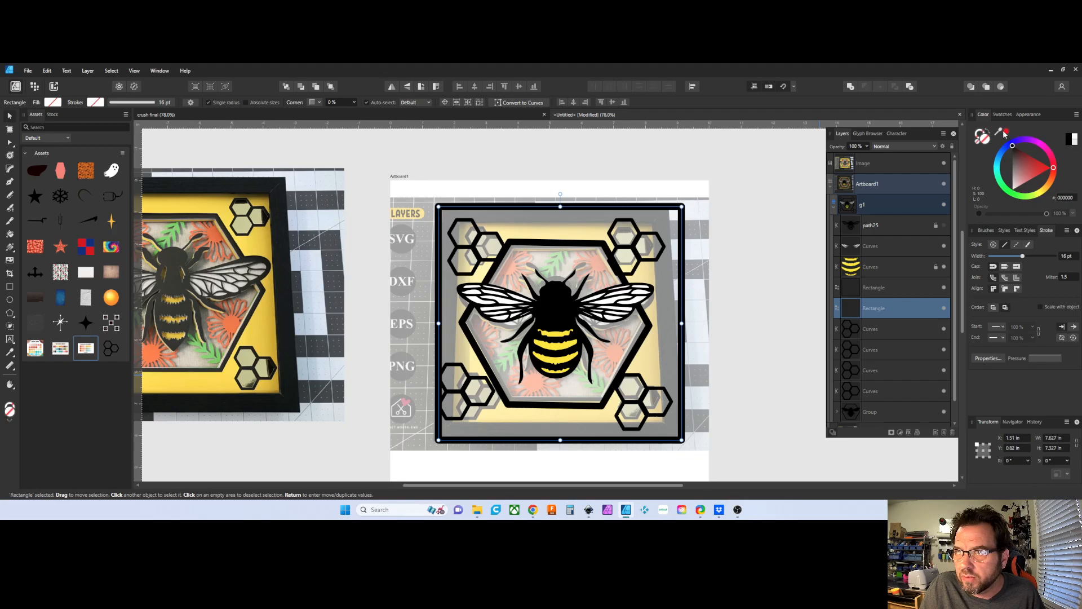
Sample a yellow with the color picker from the bee stripes layer and the reference photo.
drag(1001, 133, 850, 266)
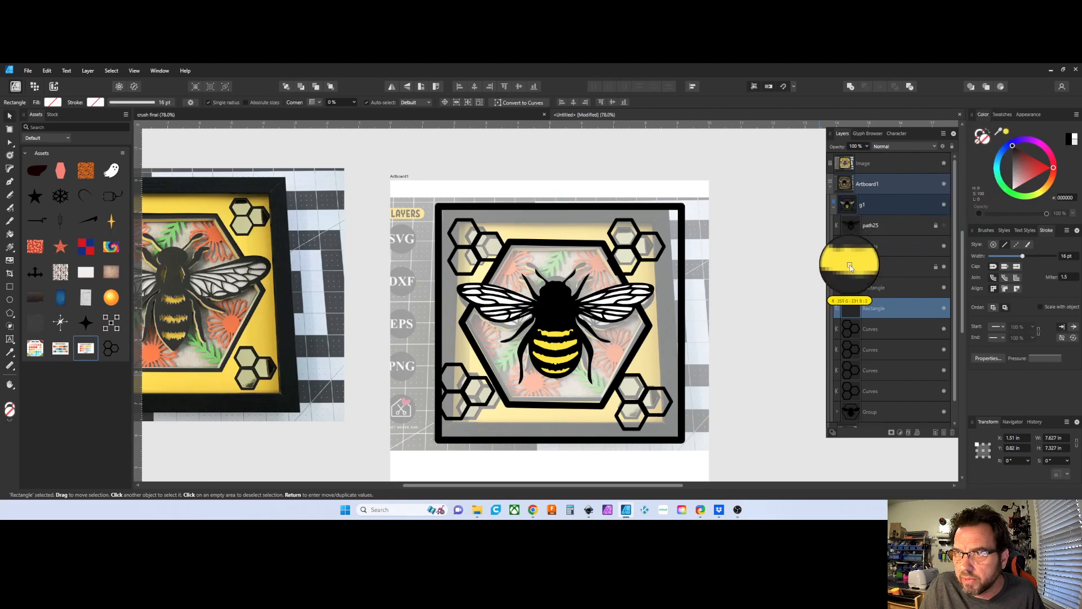
drag(849, 267, 258, 330)
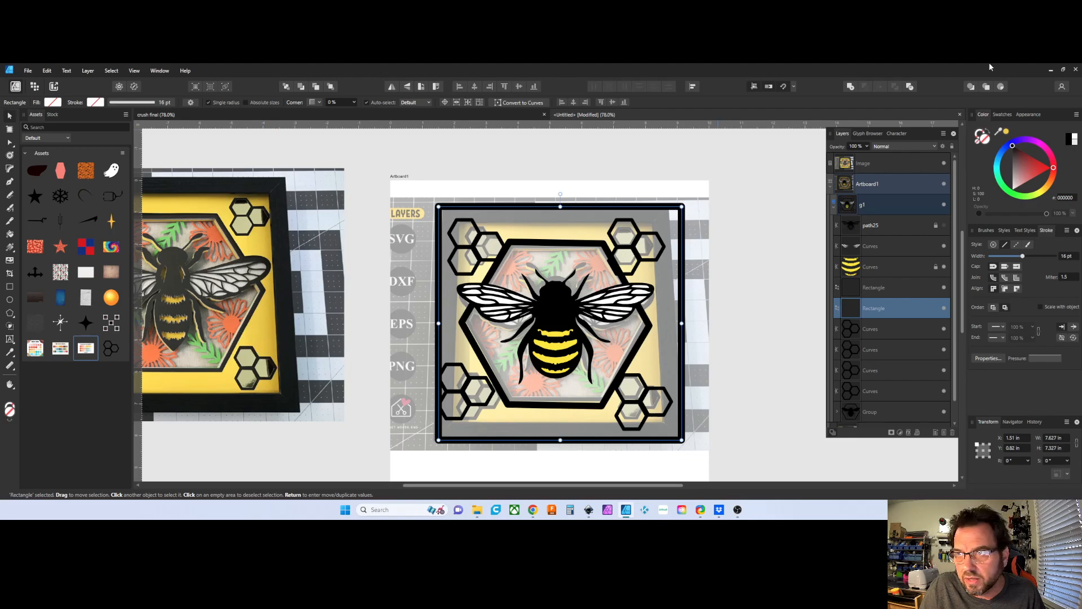
Fill the duplicated rectangle with orange sampled from the "sweet honey bee" image in the browser and move it below the bee group in the layer order.
click(1064, 70)
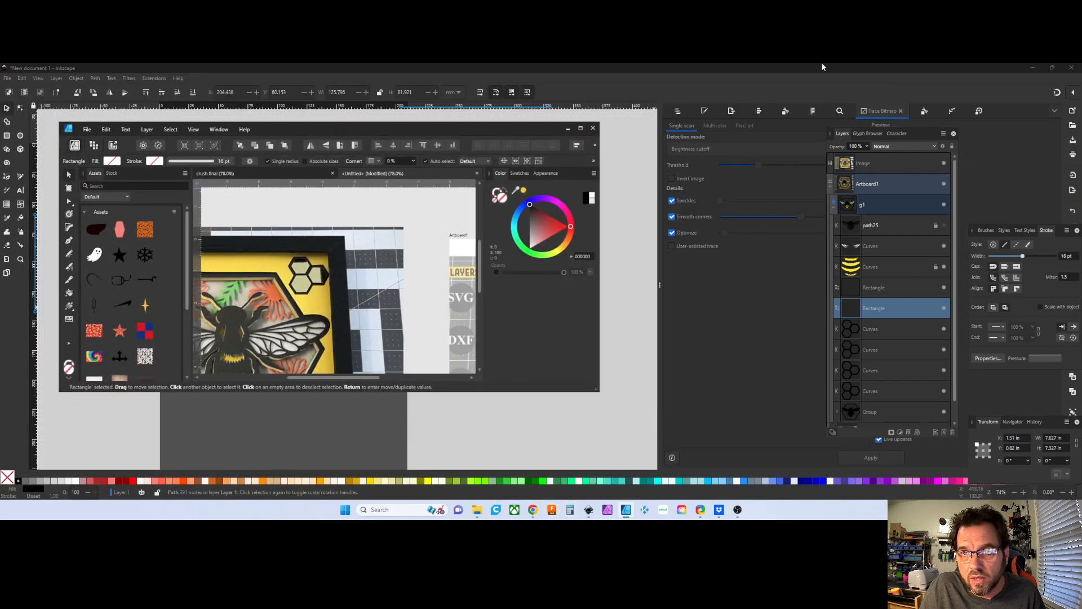
click(1038, 72)
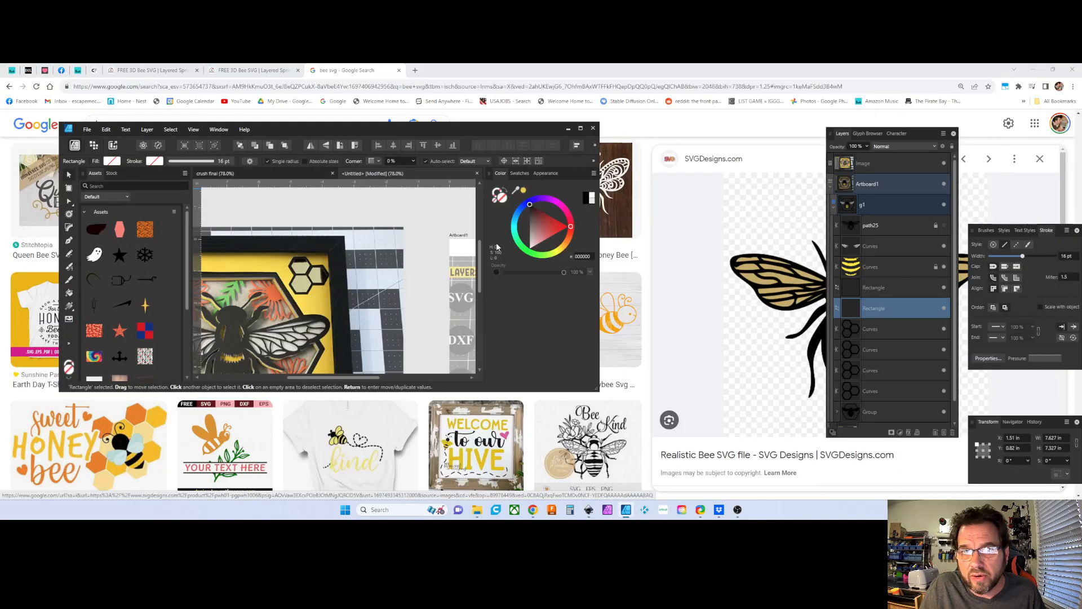
drag(516, 190, 138, 415)
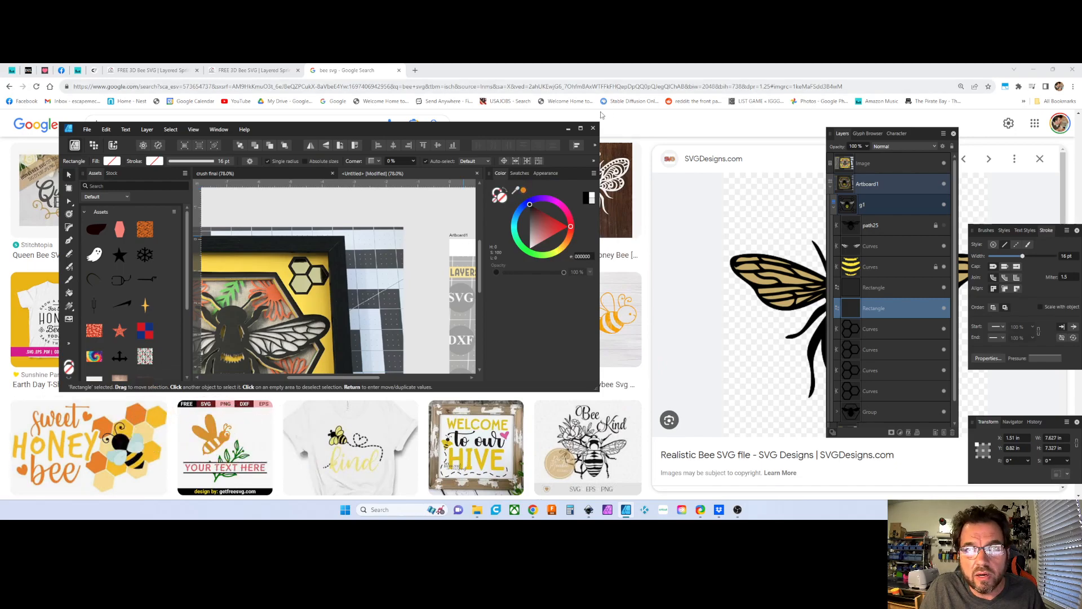
click(580, 129)
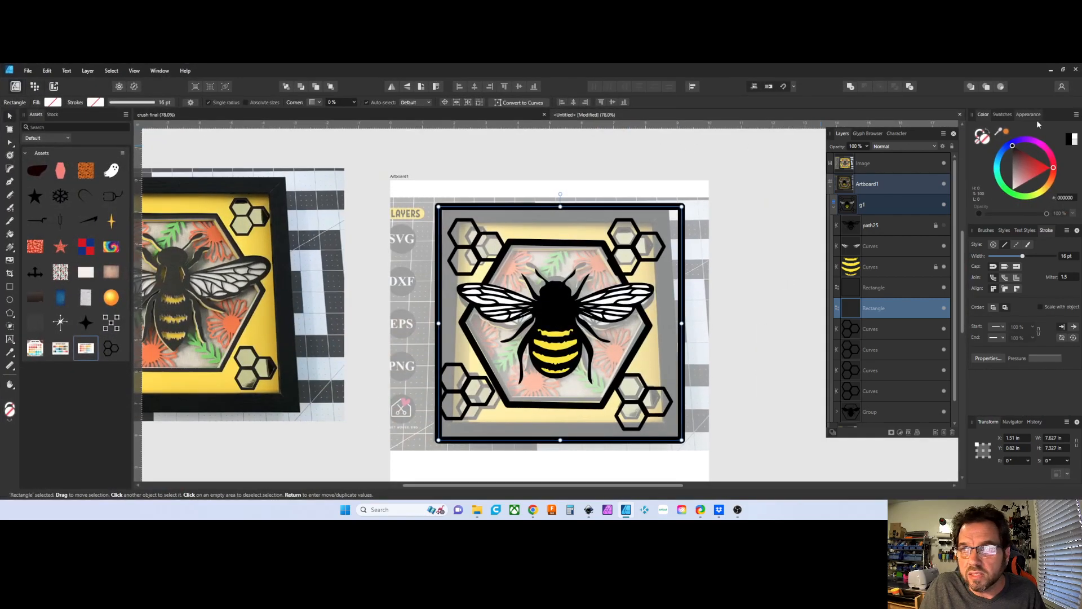
click(1008, 133)
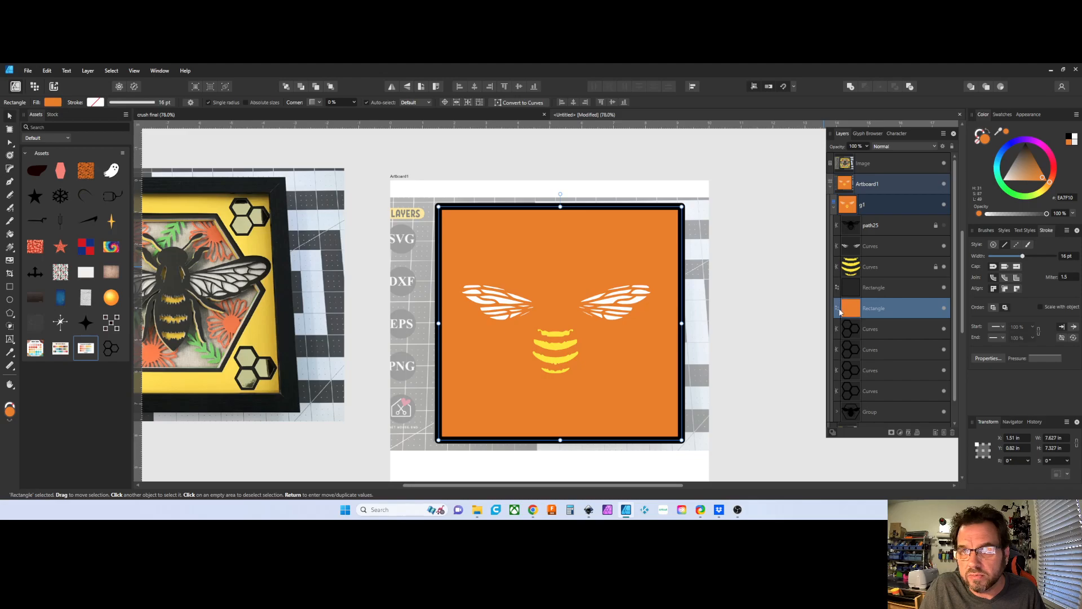
drag(866, 311, 875, 371)
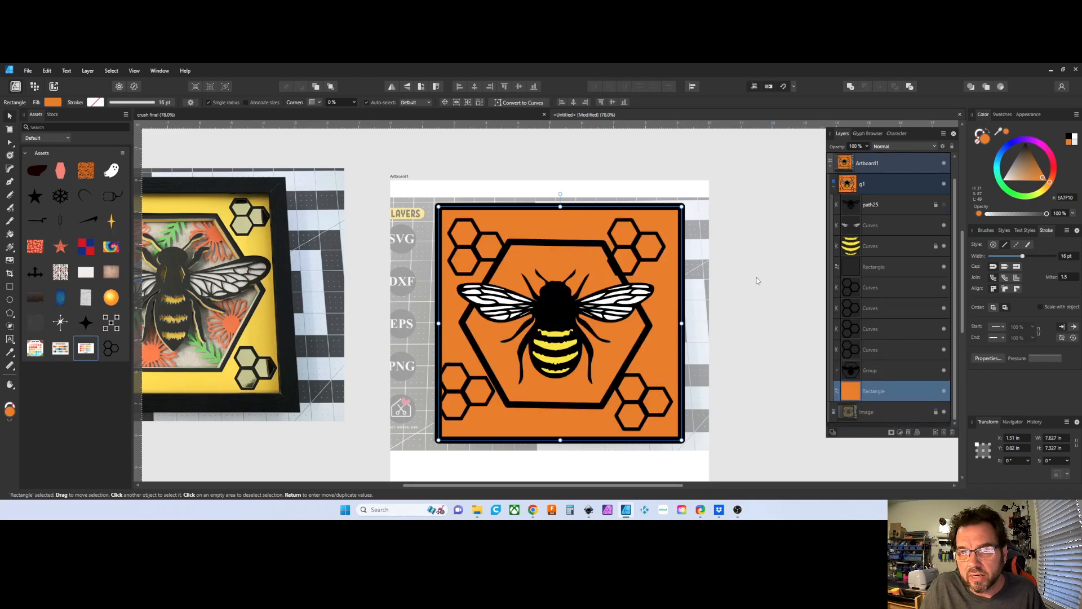
Move the two upper honeycomb clusters closer to the frame corners and shift the lower-left cluster fully inside the frame.
drag(624, 251, 635, 243)
click(486, 244)
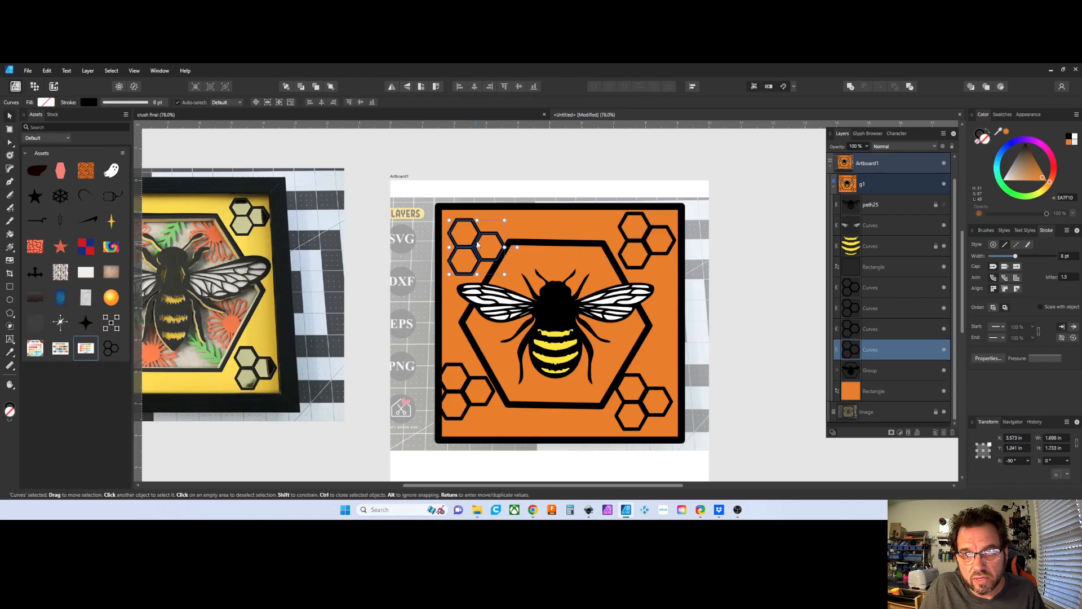
drag(474, 243, 468, 238)
click(470, 381)
drag(470, 382, 476, 399)
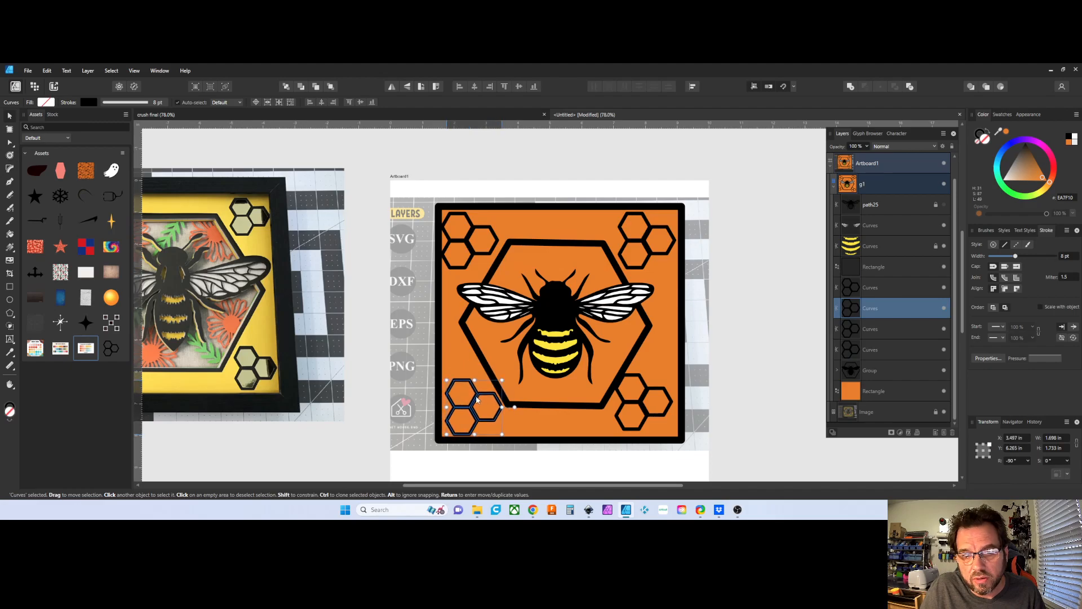
Align the upper-right and lower-right honeycomb clusters to a shared horizontal center.
click(647, 408)
key(a)
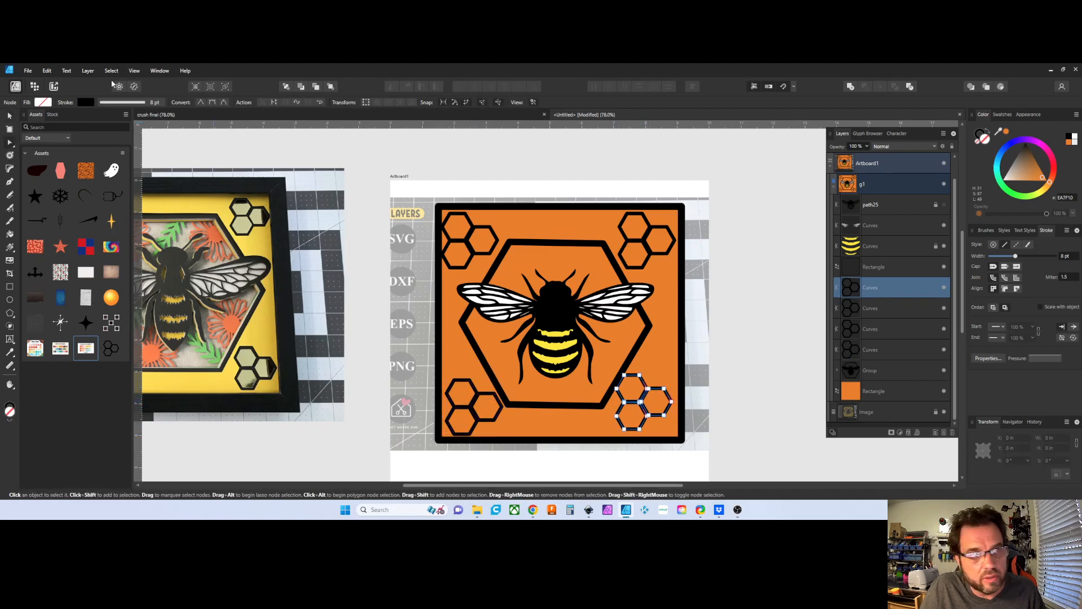
click(10, 117)
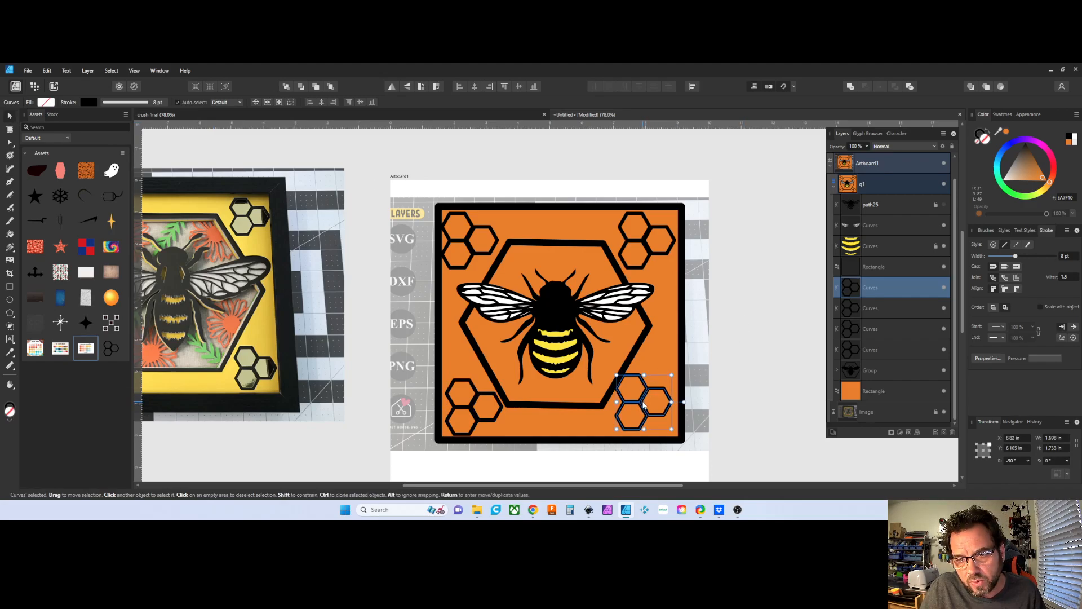
shift+click(638, 243)
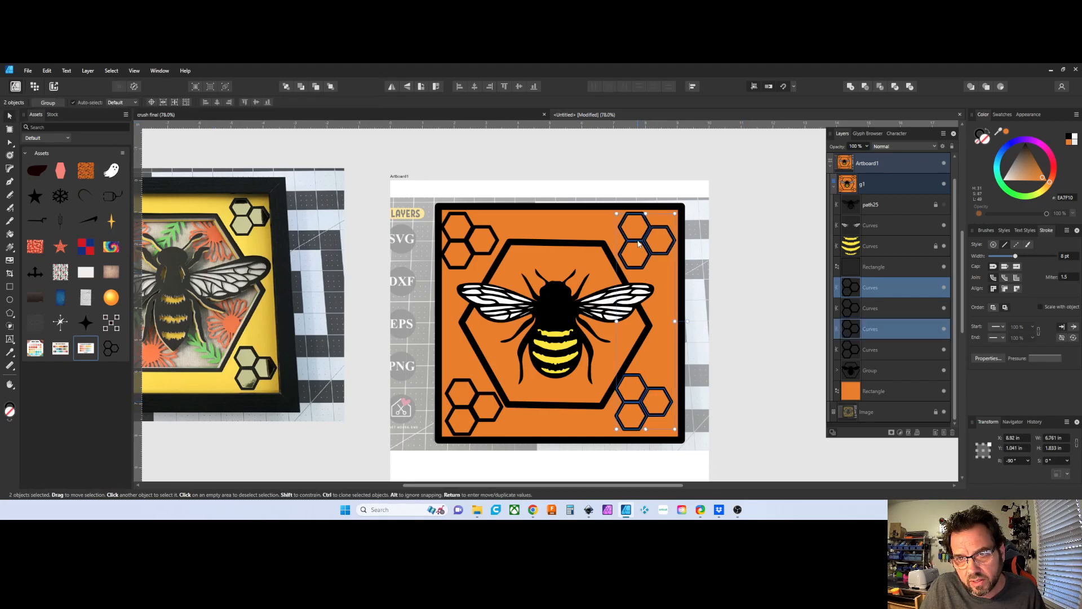
click(474, 86)
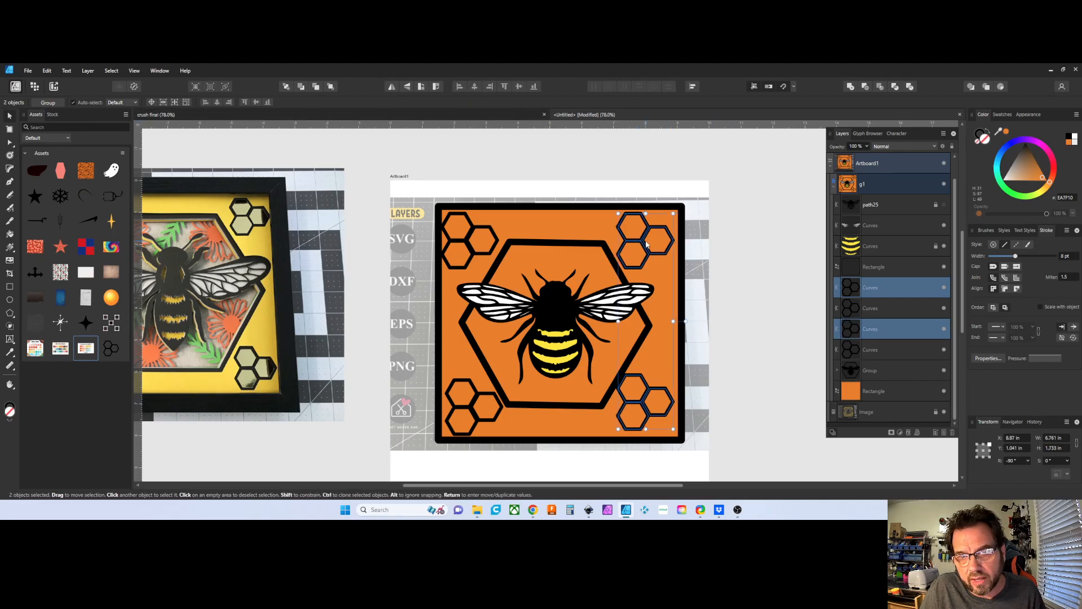
Shift the lower-left honeycomb cluster slightly inward and place a honeycomb copy between the two lower clusters.
shift+click(634, 389)
shift+click(468, 239)
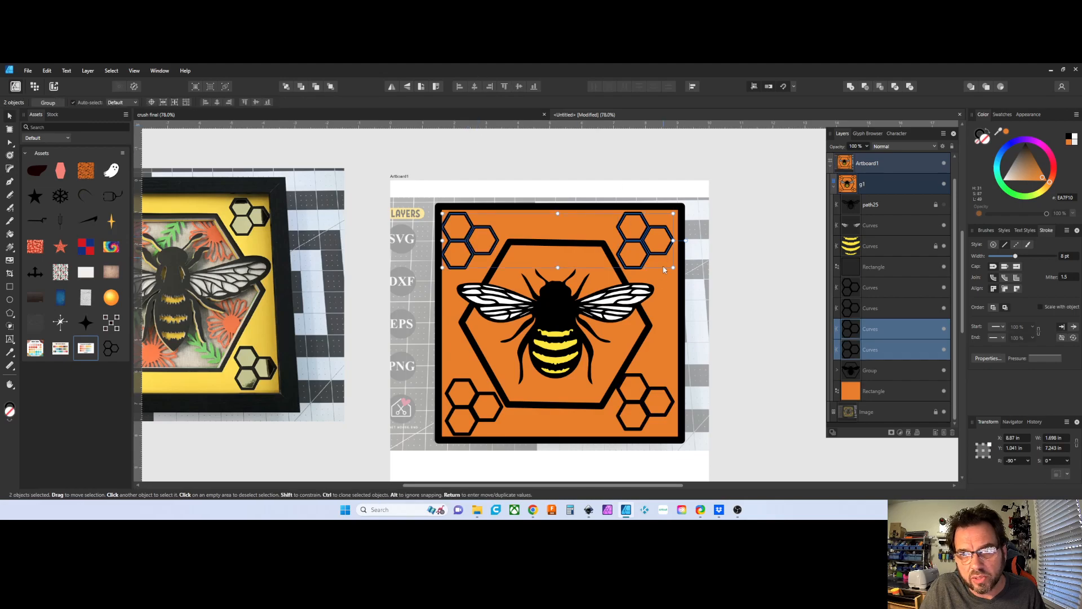
click(469, 253)
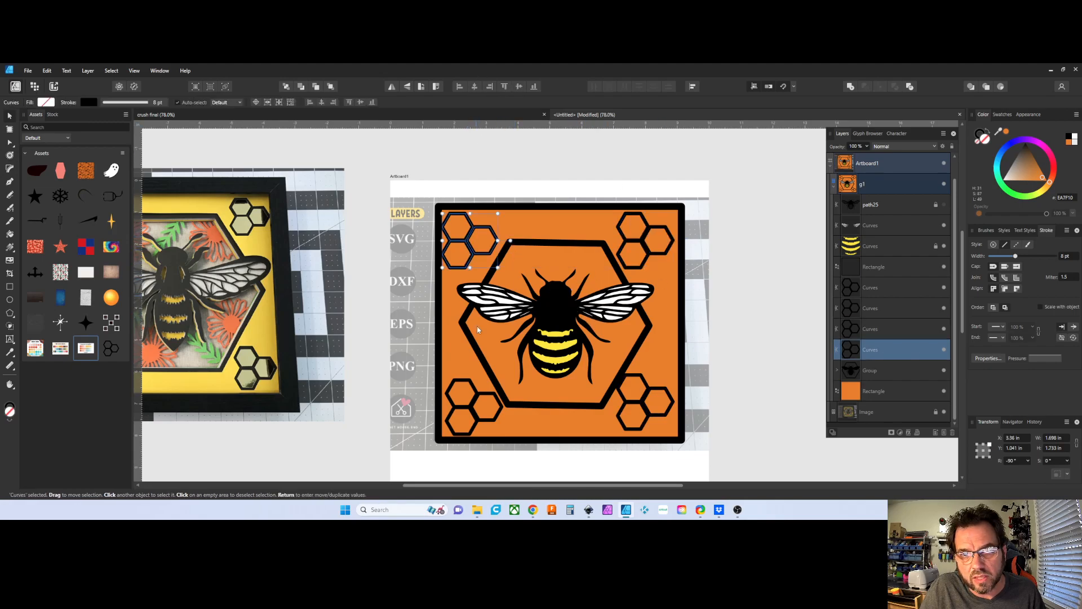
click(472, 411)
mouse_move(472, 412)
mouse_down()
mouse_move(586, 407)
mouse_move(471, 407)
mouse_up()
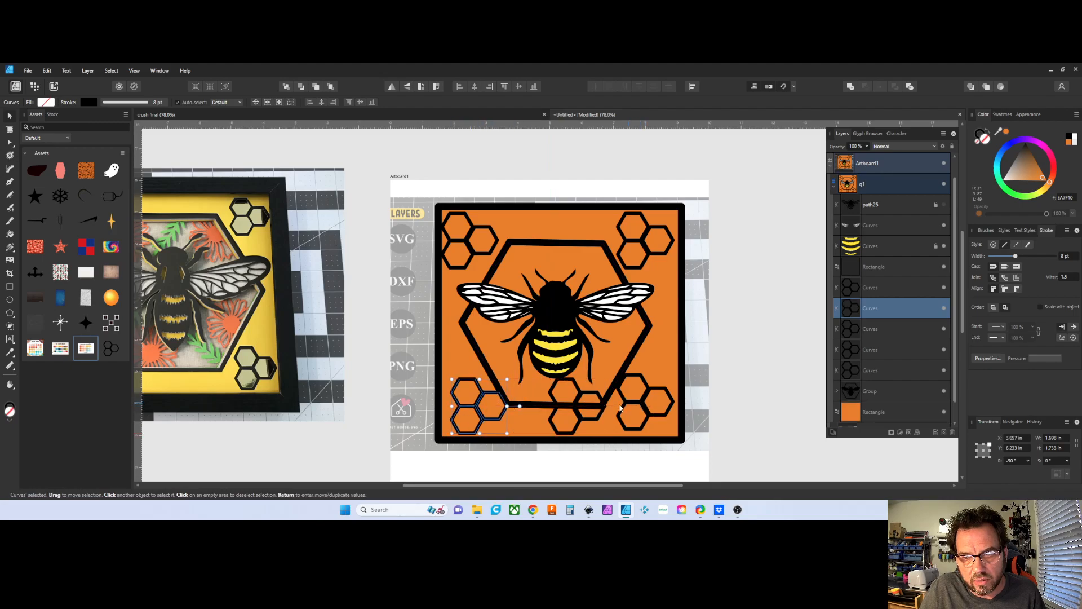
Distribute the three lower honeycomb clusters horizontally.
shift+click(581, 407)
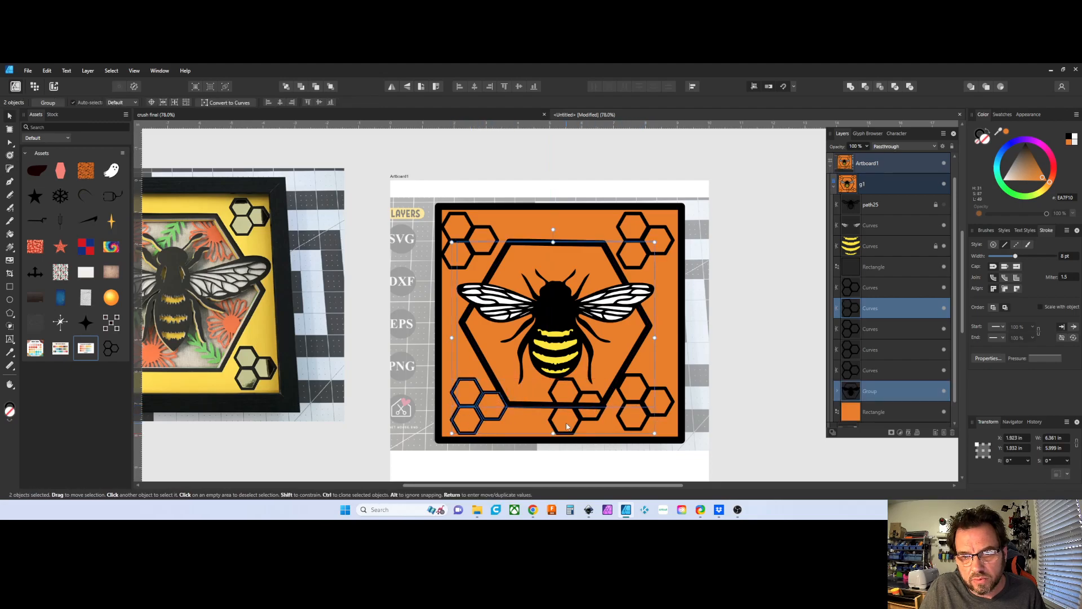
click(481, 424)
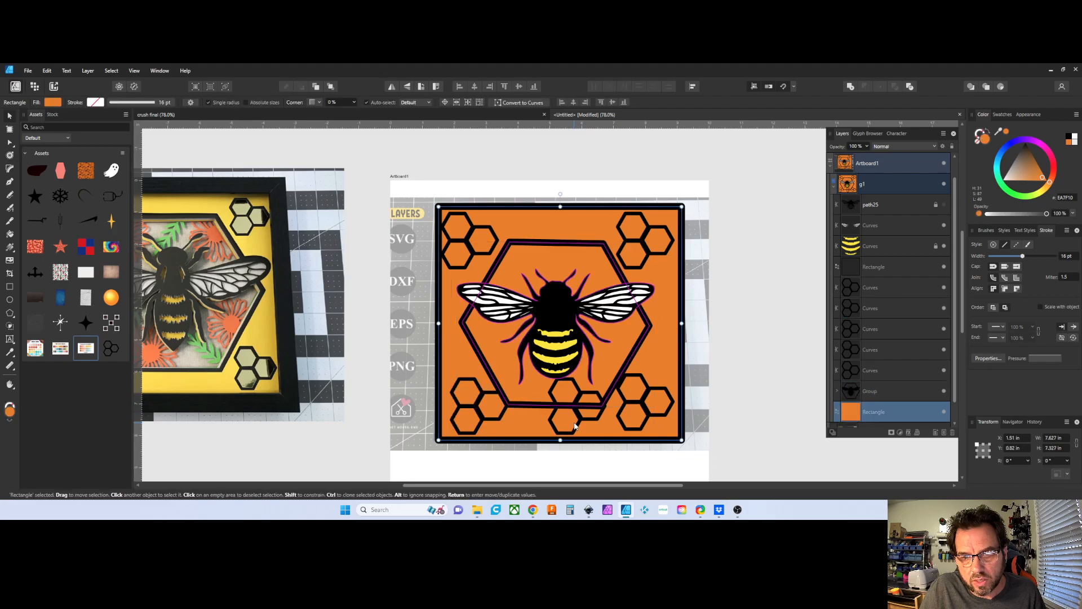
click(481, 423)
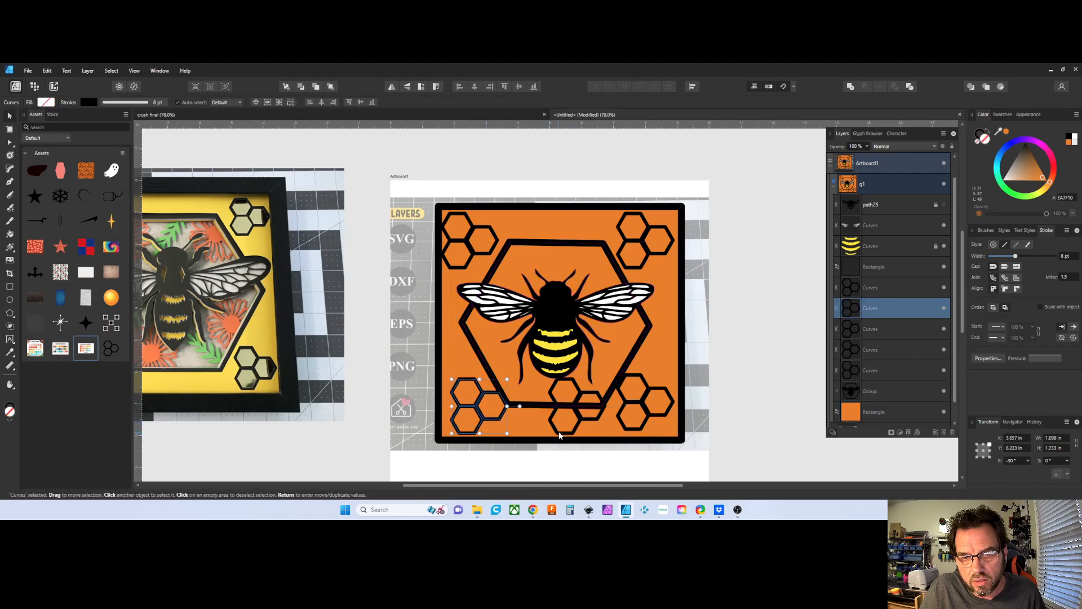
shift+click(558, 433)
shift+click(637, 430)
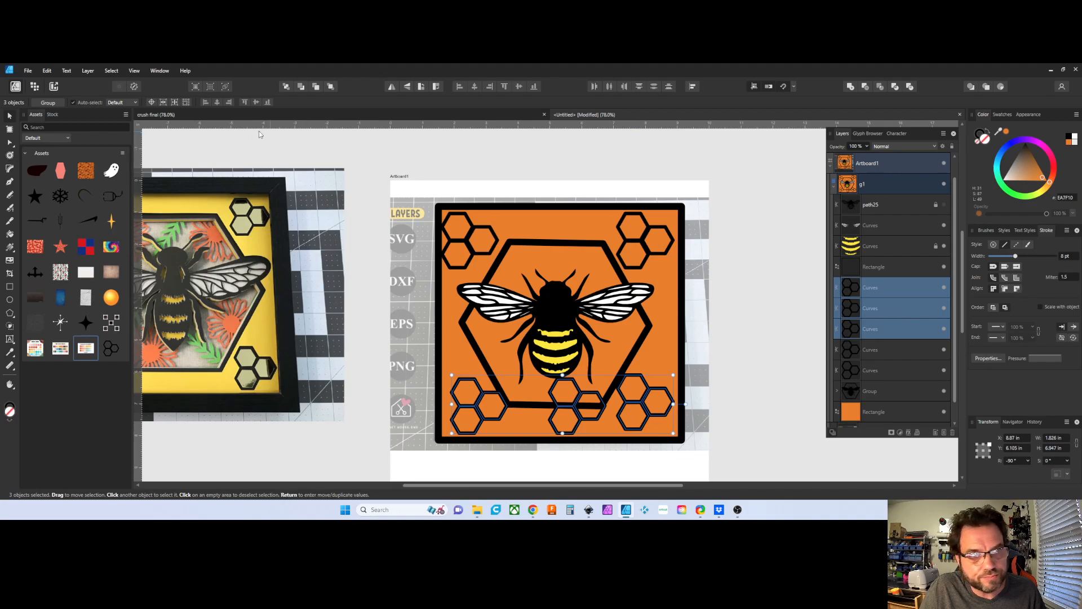
click(87, 71)
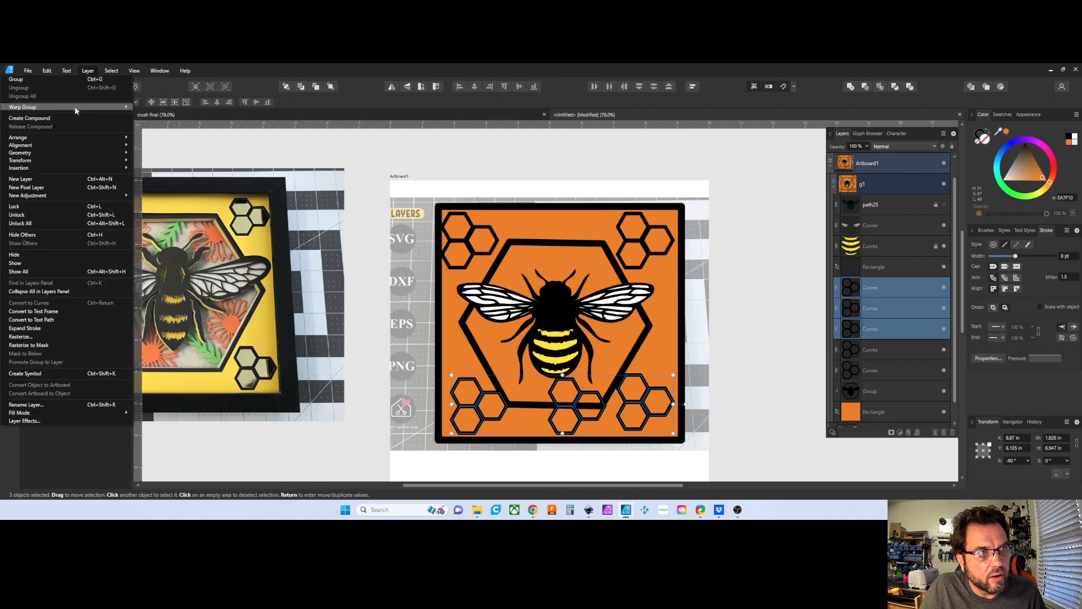
mouse_move(70, 150)
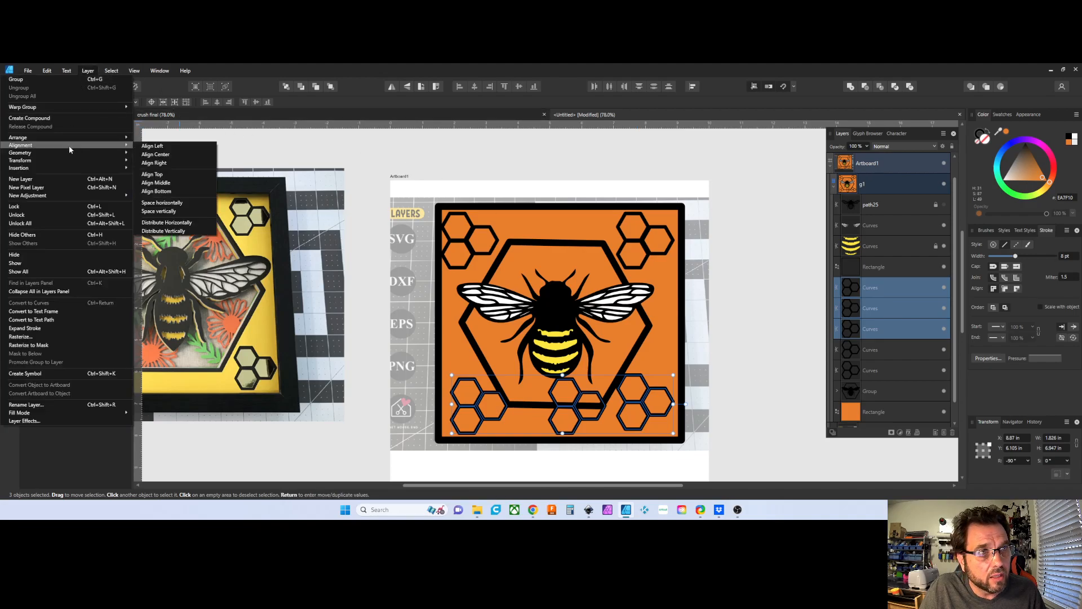
click(149, 223)
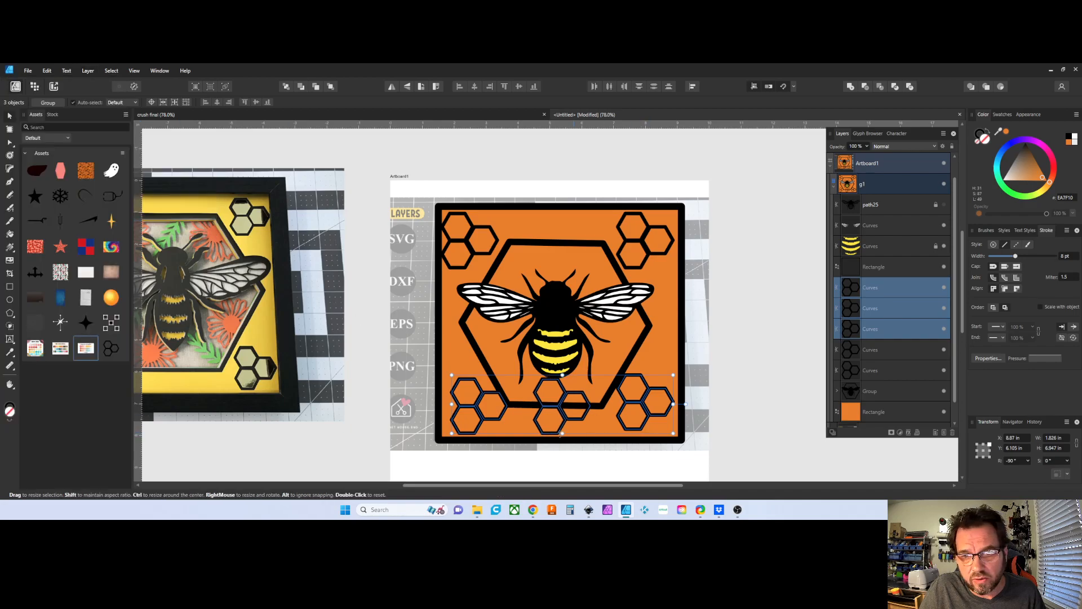
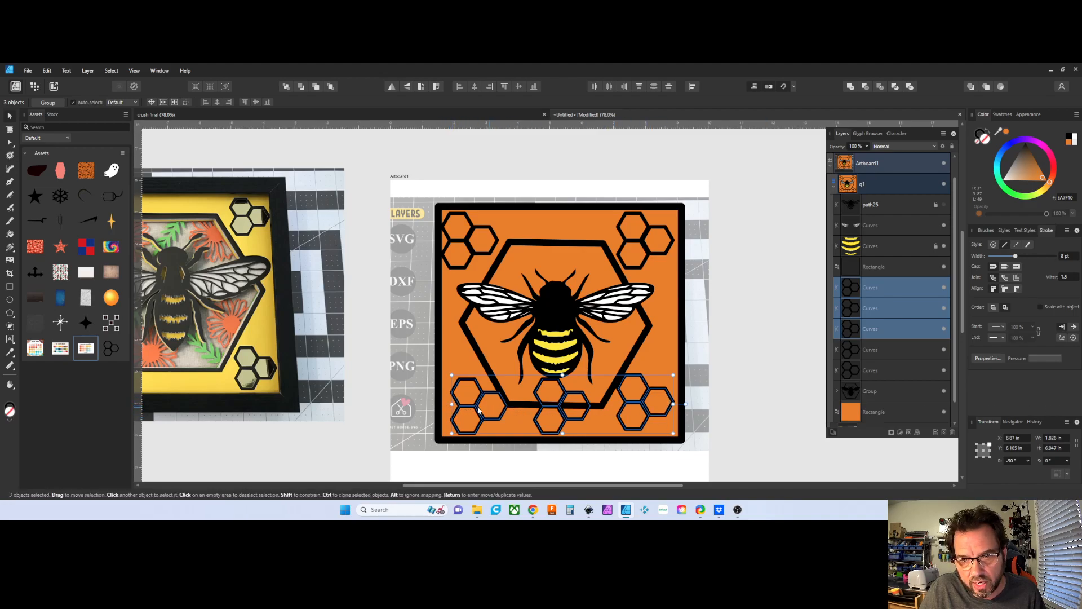
Remove the extra honeycomb copy between the two lower corner clusters.
scroll(455, 304, down, 3)
key(ctrl+d)
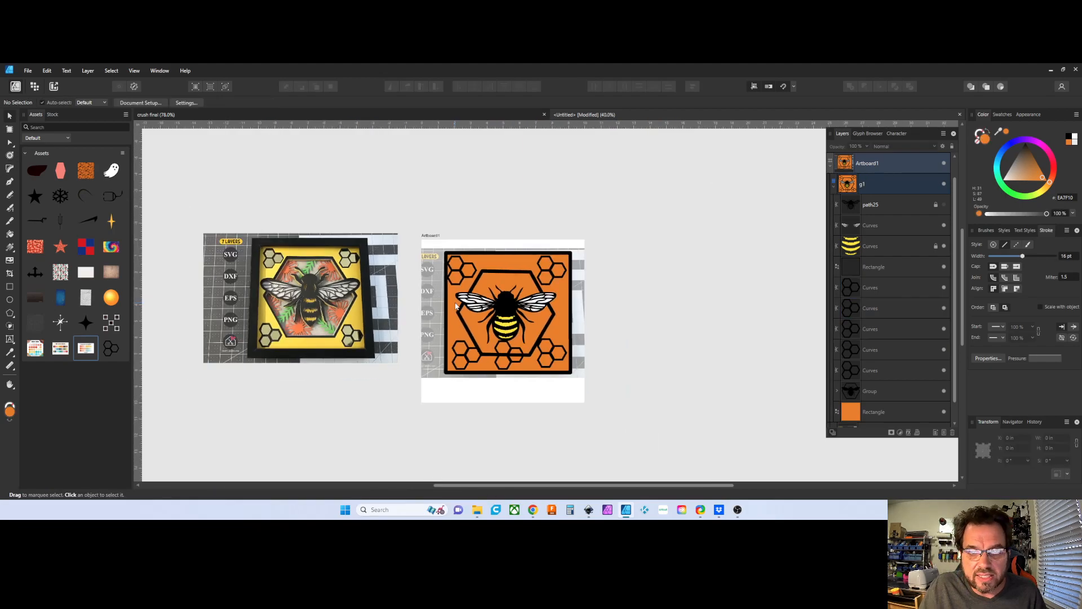
click(499, 369)
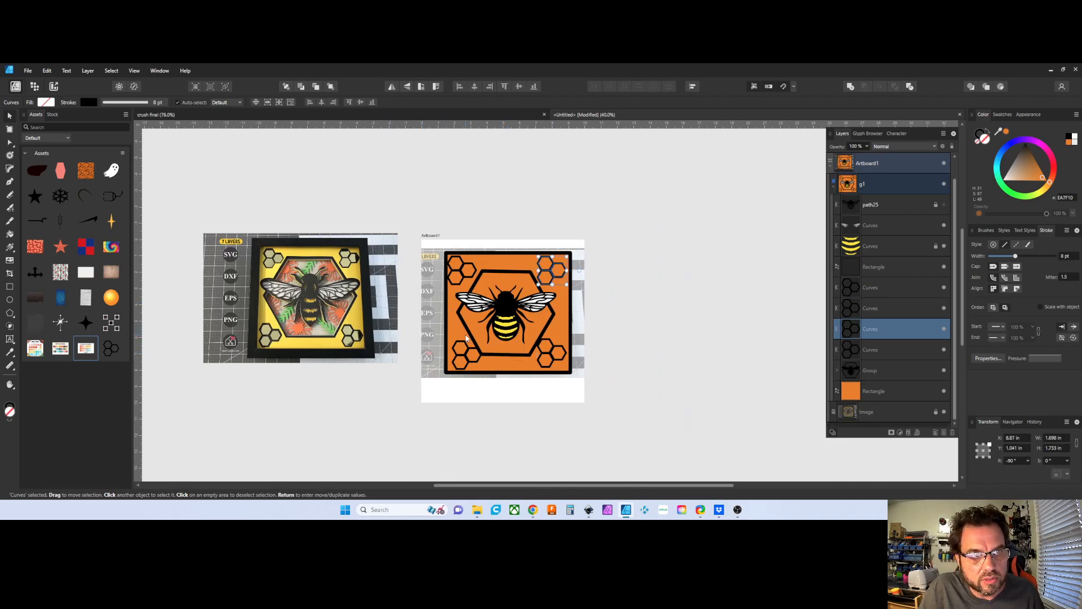
Draw an orange ellipse about 2.63 in wide and 2.12 in high on the empty canvas below the reference photo.
scroll(465, 337, up, 2)
scroll(231, 321, down, 1)
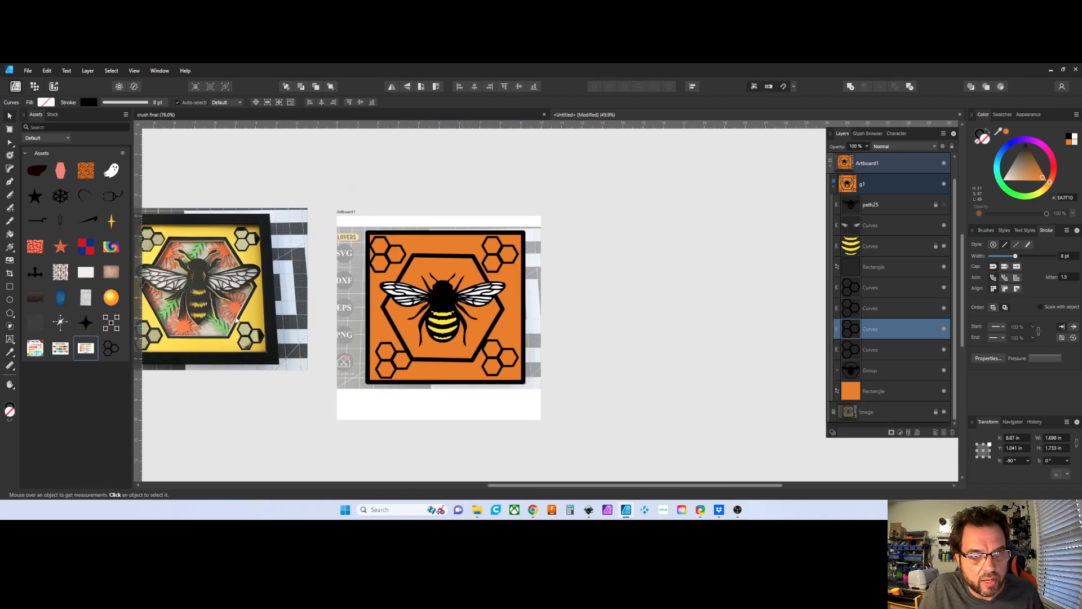
scroll(345, 293, up, 4)
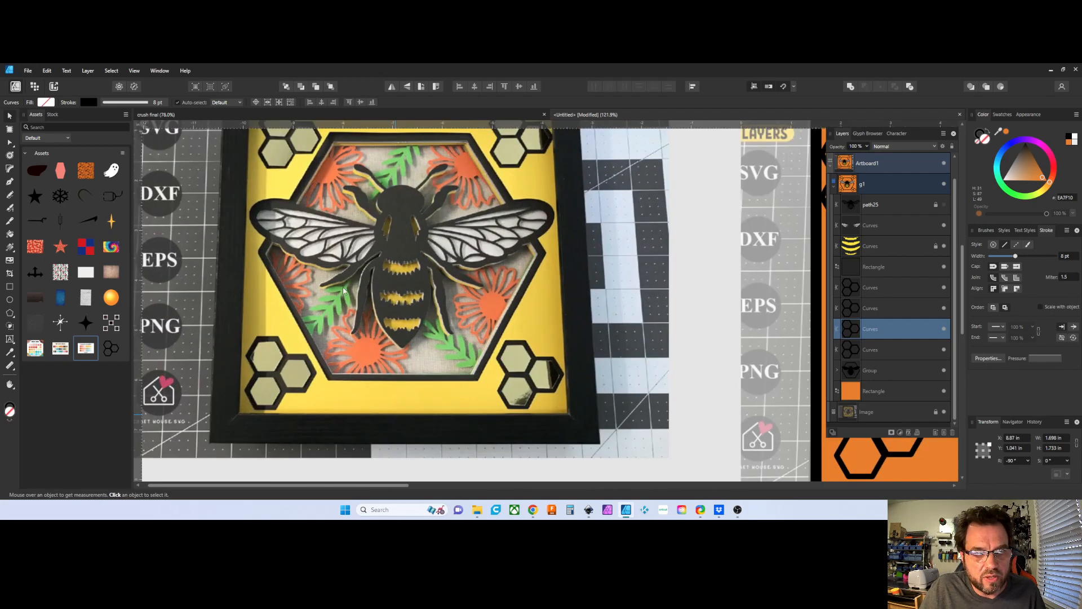
scroll(389, 284, down, 3)
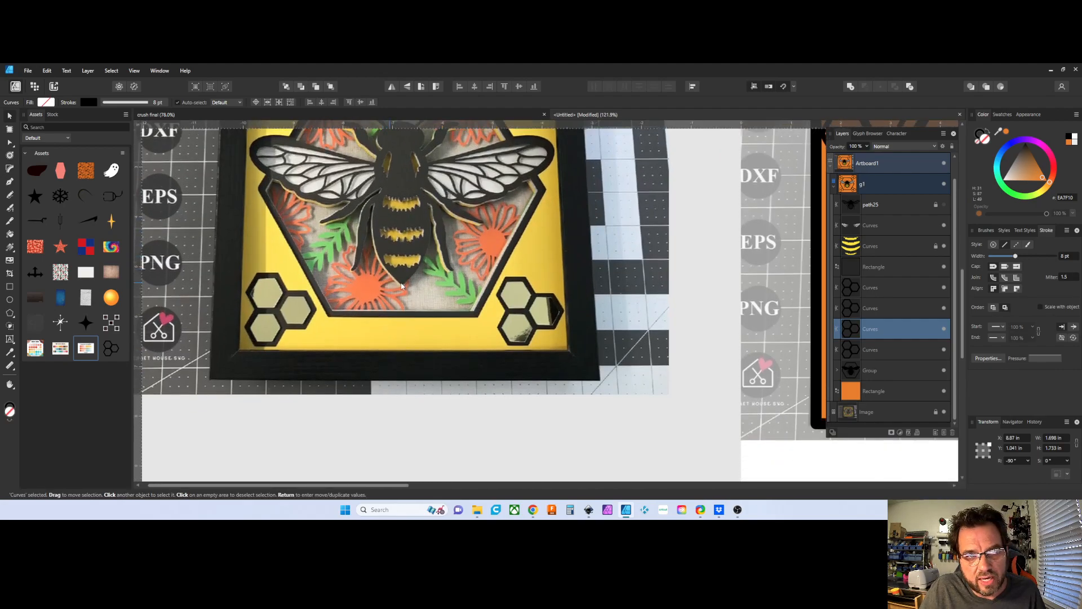
scroll(442, 283, down, 3)
click(11, 299)
scroll(423, 307, down, 1)
scroll(392, 321, down, 2)
drag(391, 304, 460, 358)
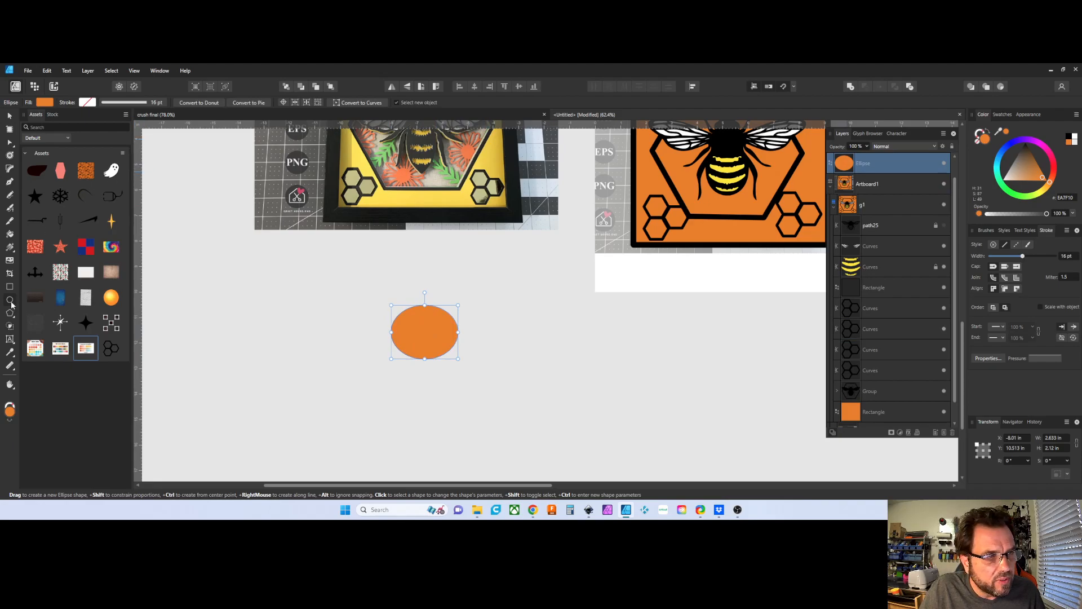
Draw a tall, narrow ellipse about 1.0 by 2.8 in beside the orange oval and swap its orange fill to the stroke.
drag(315, 281, 341, 338)
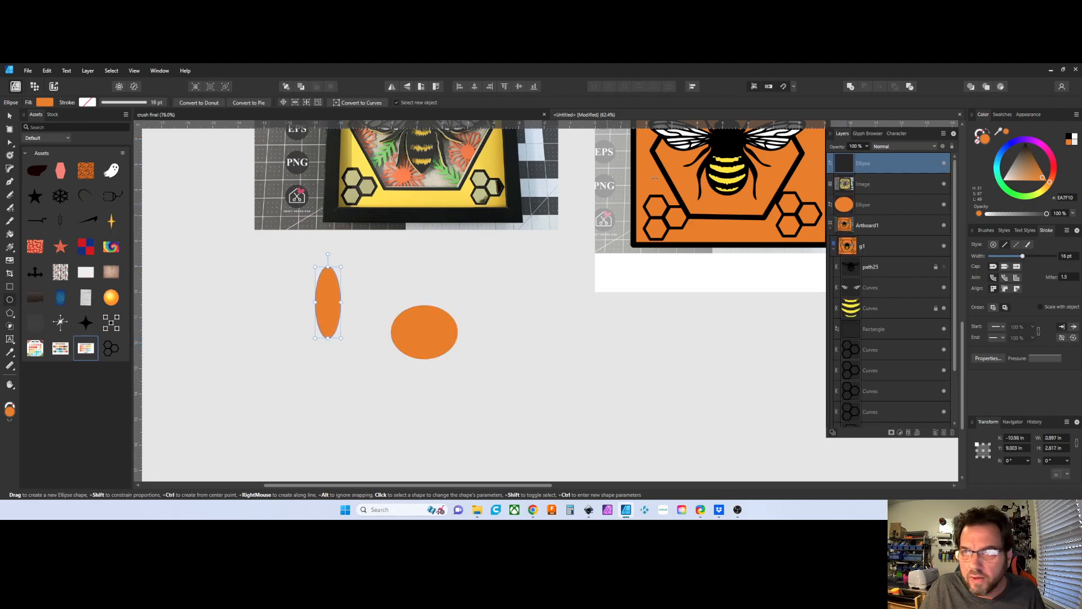
click(979, 143)
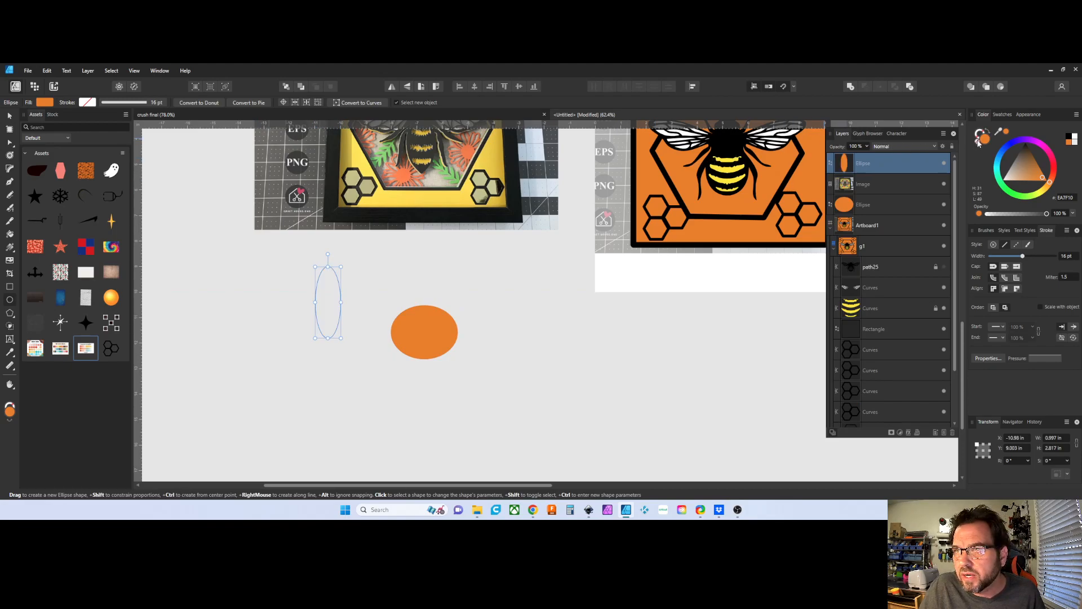
click(1006, 131)
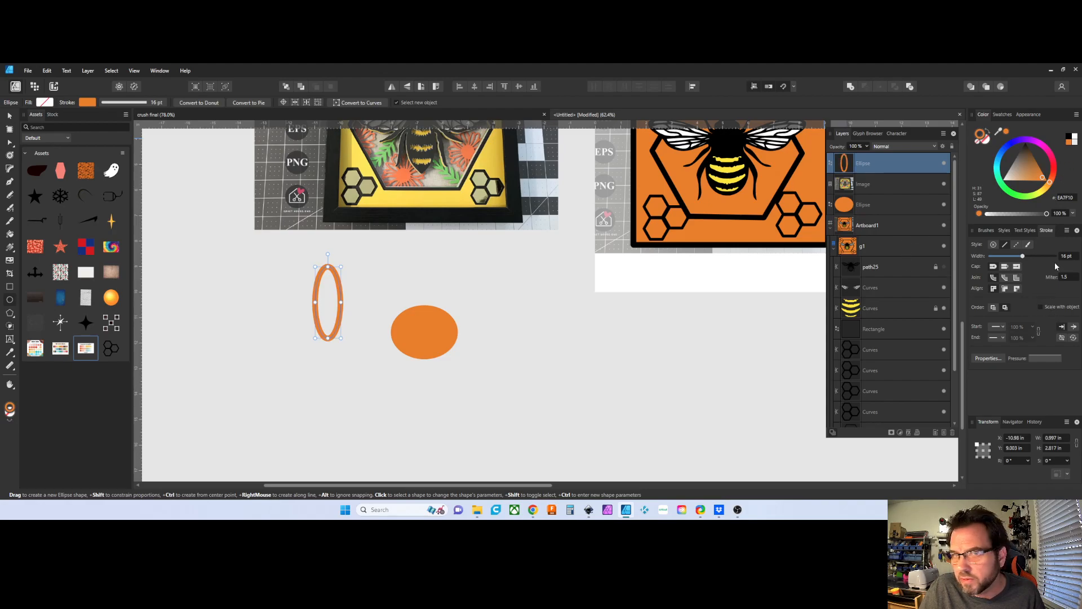
Move the outlined ellipse so it stands horizontally centred on the upper edge of the orange oval as a petal.
click(10, 115)
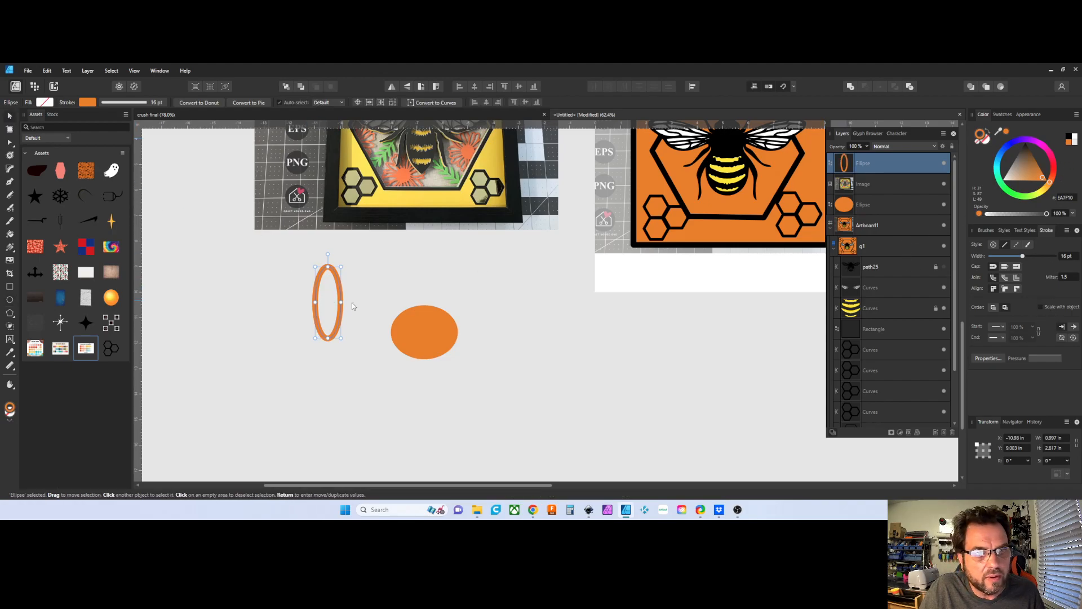
drag(335, 311, 436, 290)
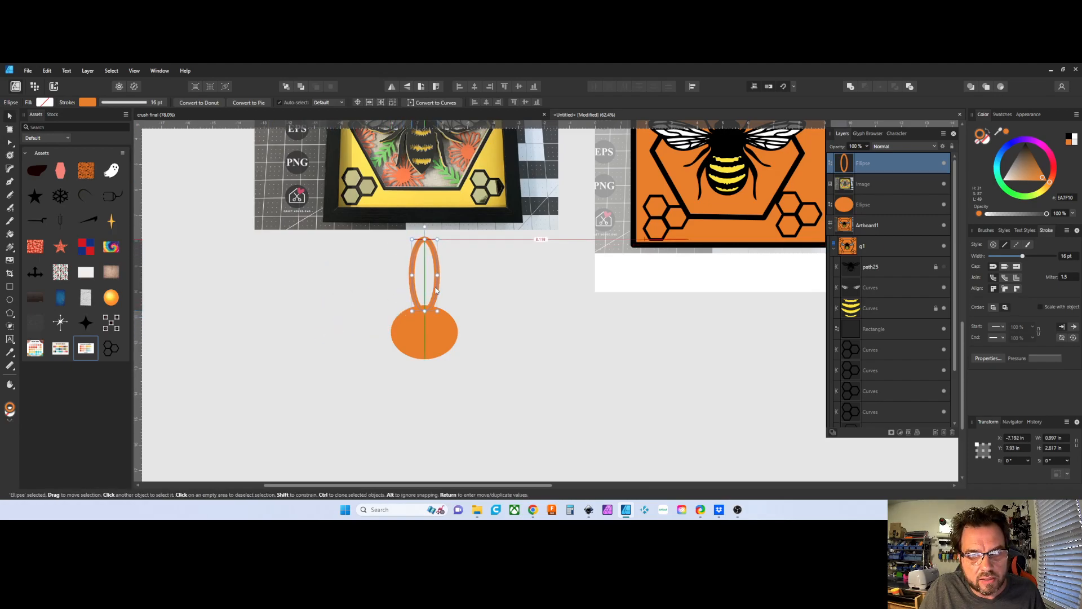
scroll(482, 295, up, 1)
scroll(480, 300, down, 4)
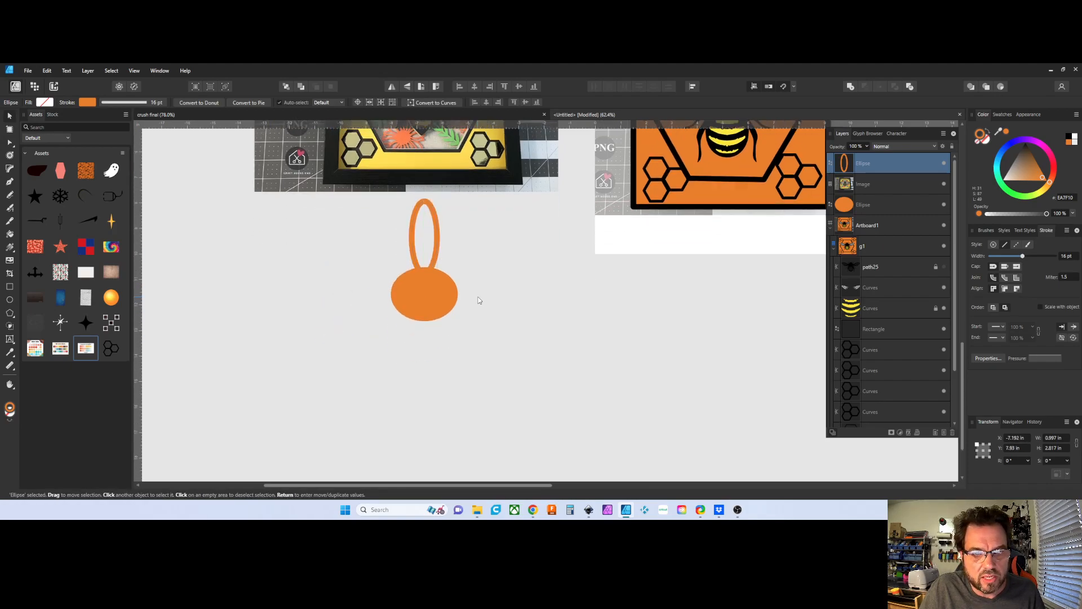
Show the petal's transform origin and move it to the centre of the orange oval.
click(427, 289)
click(438, 245)
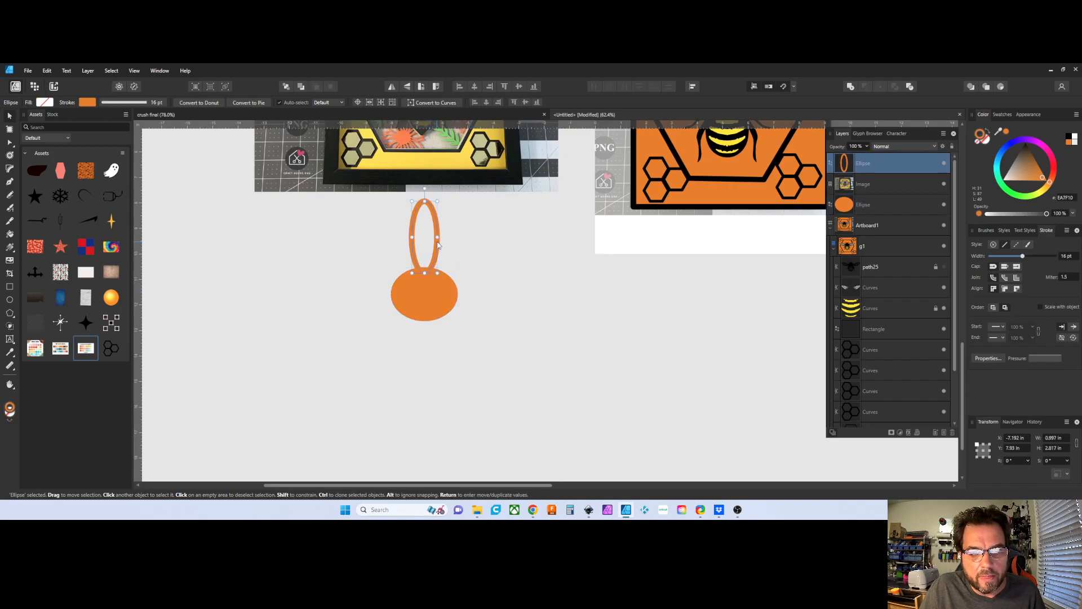
click(358, 103)
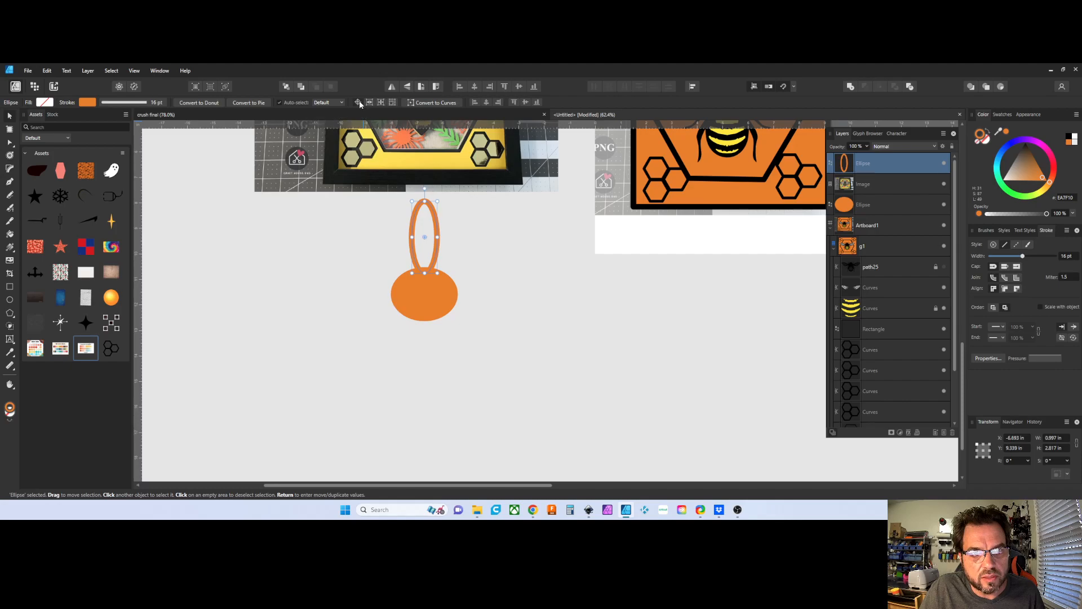
ctrl+scroll(445, 251, up, 2)
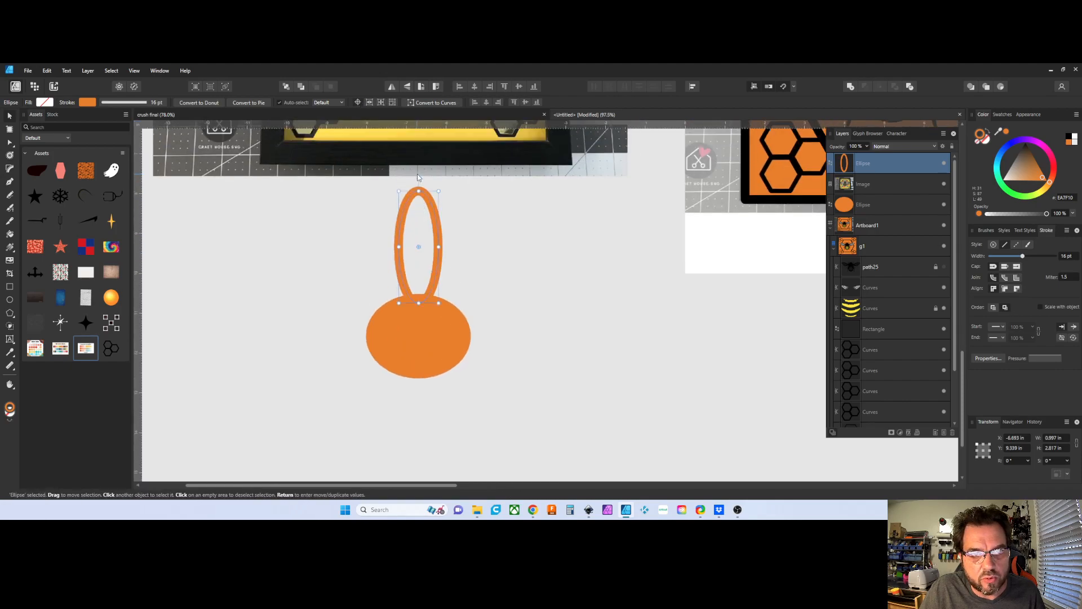
drag(423, 180, 460, 233)
key(ctrl+z)
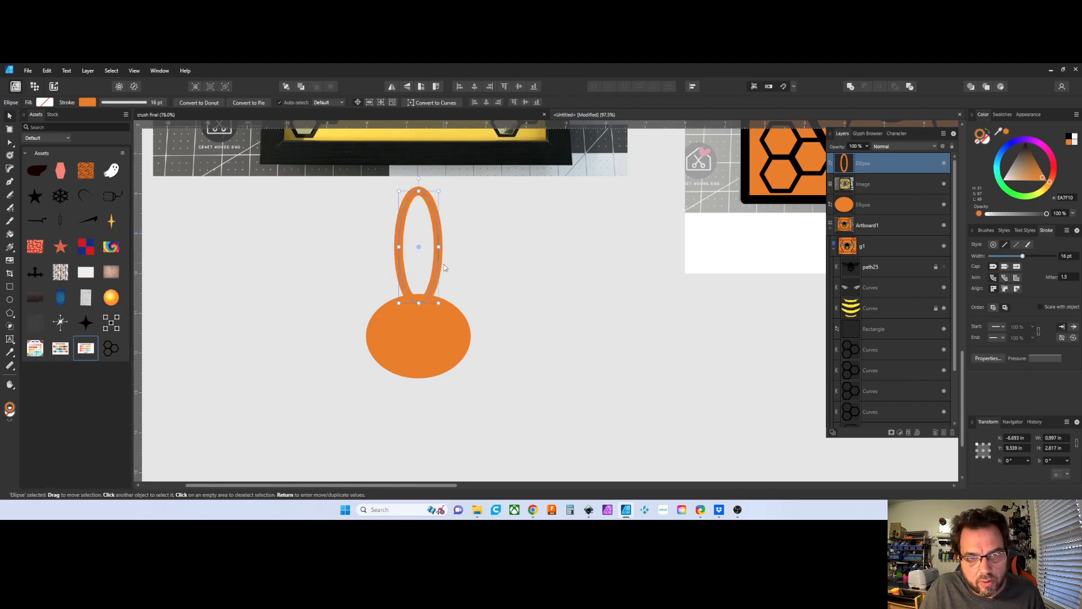
drag(418, 244, 419, 335)
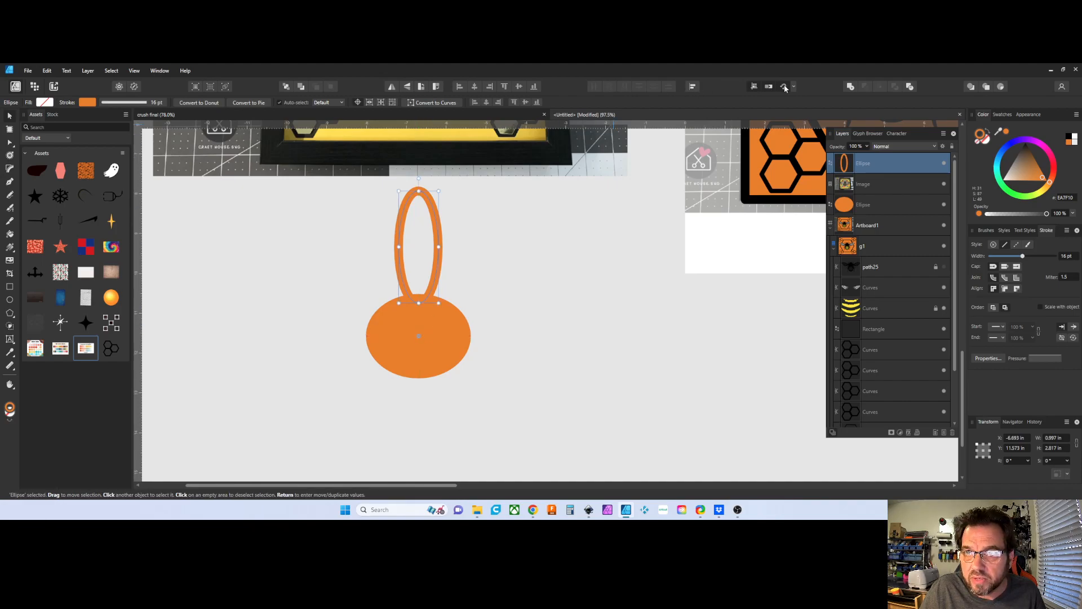
scroll(397, 254, down, 1)
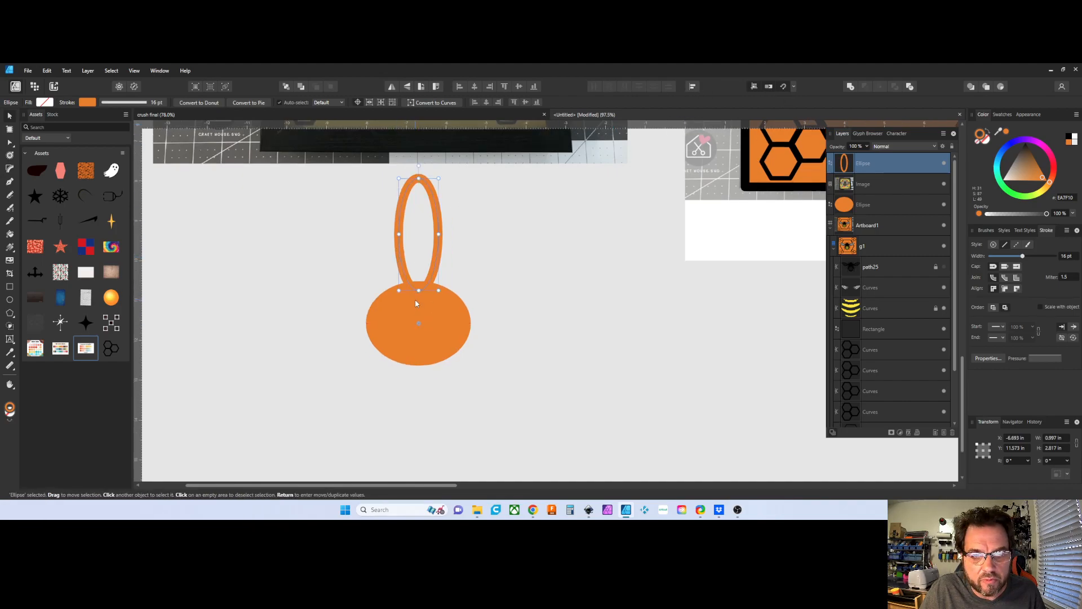
drag(418, 323, 419, 323)
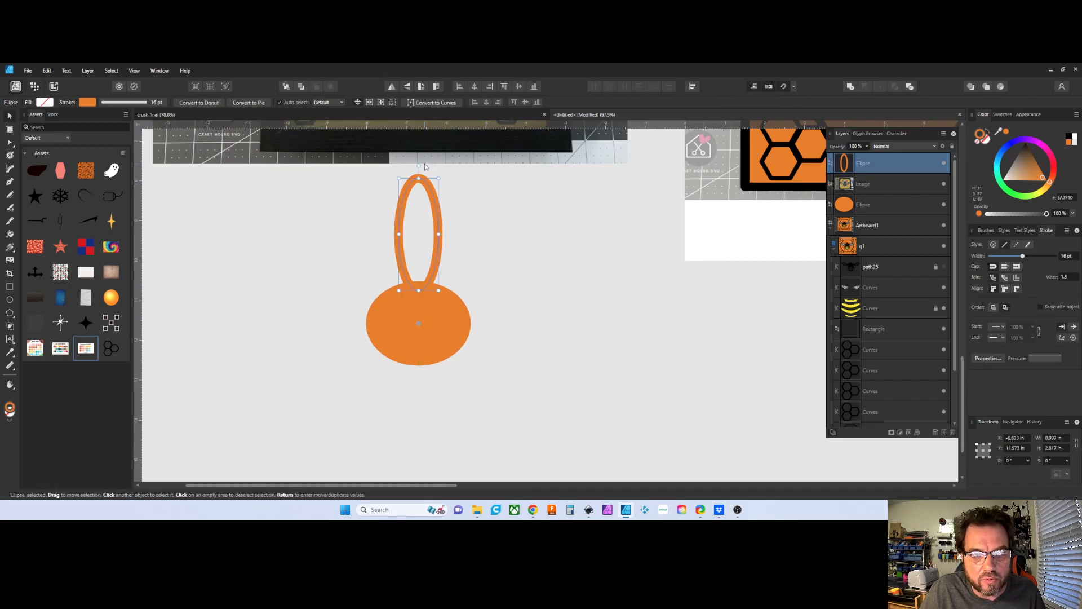
Try rotating the petal clockwise about the oval's centre and undo the rotation.
drag(419, 167, 504, 270)
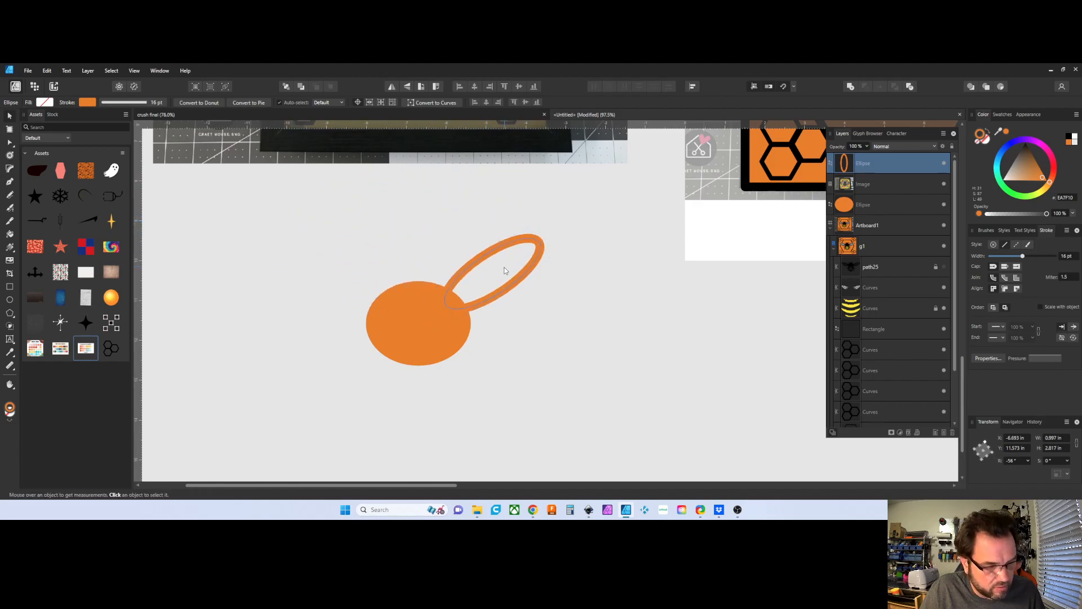
key(ctrl+z)
scroll(476, 222, up, 1)
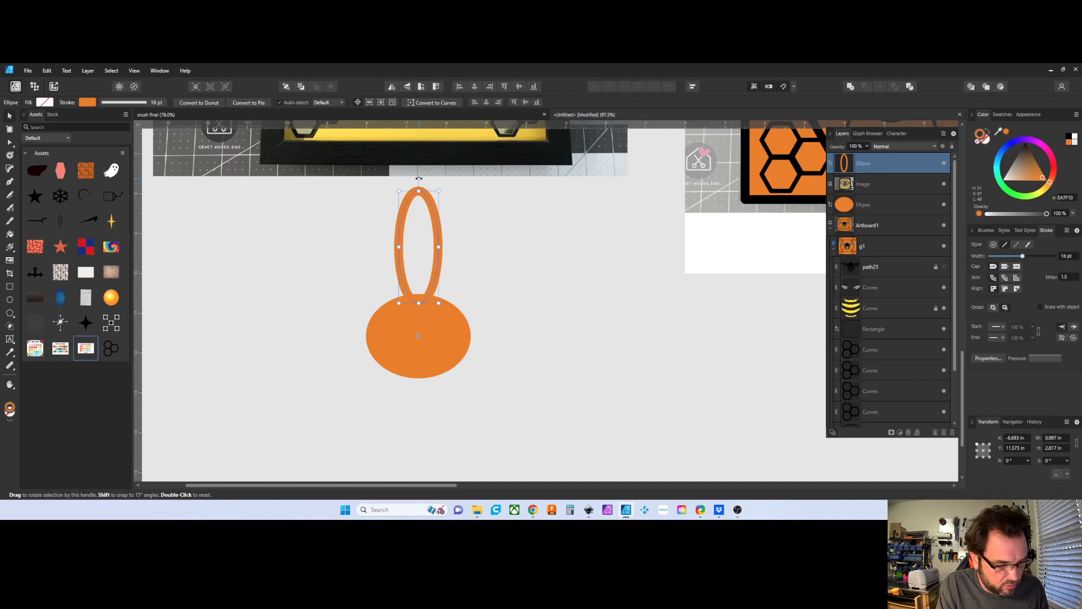
Duplicate the upright petal and rotate the copy by -45° about the oval's centre.
key(ctrl+j)
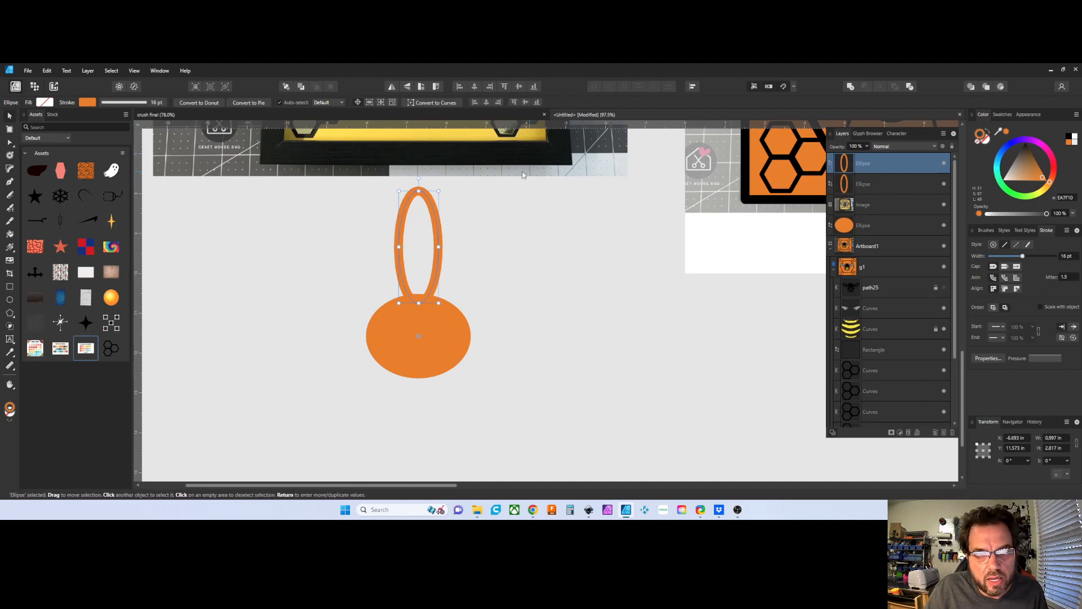
drag(419, 179, 510, 230)
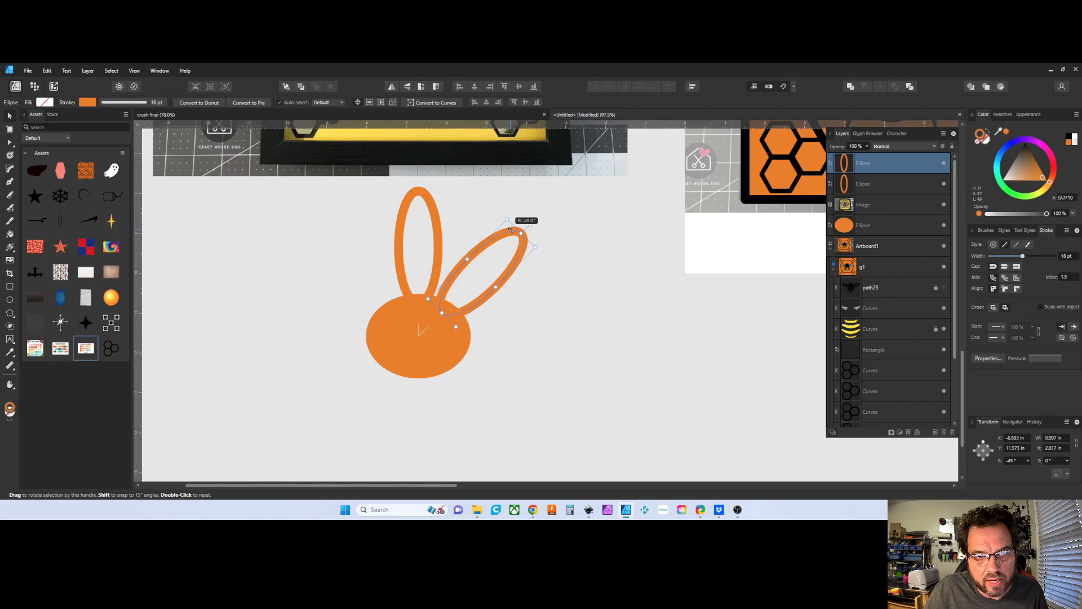
drag(511, 230, 511, 230)
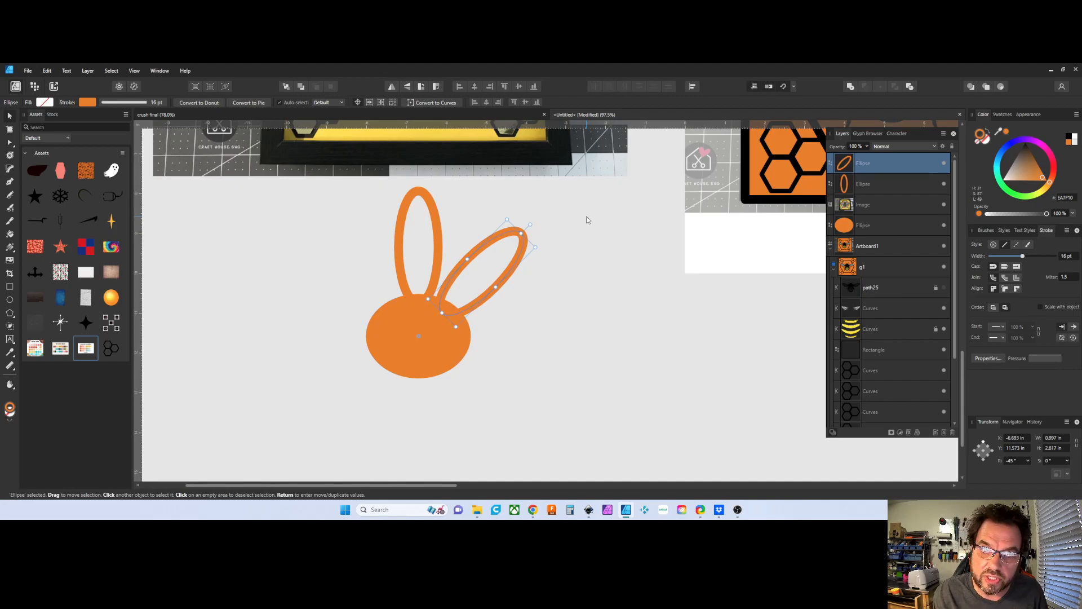
Repeat the rotated duplication six more times to complete a ring of eight petals around the oval.
key(ctrl+j)
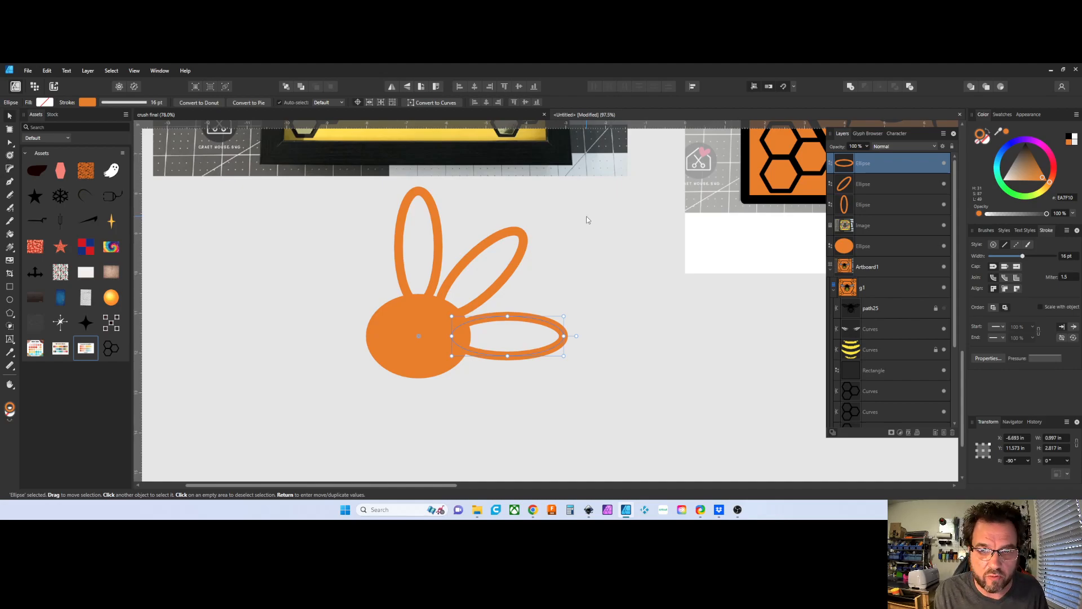
key(ctrl+j)
key(ctrl+j)
key(ctrl+j)
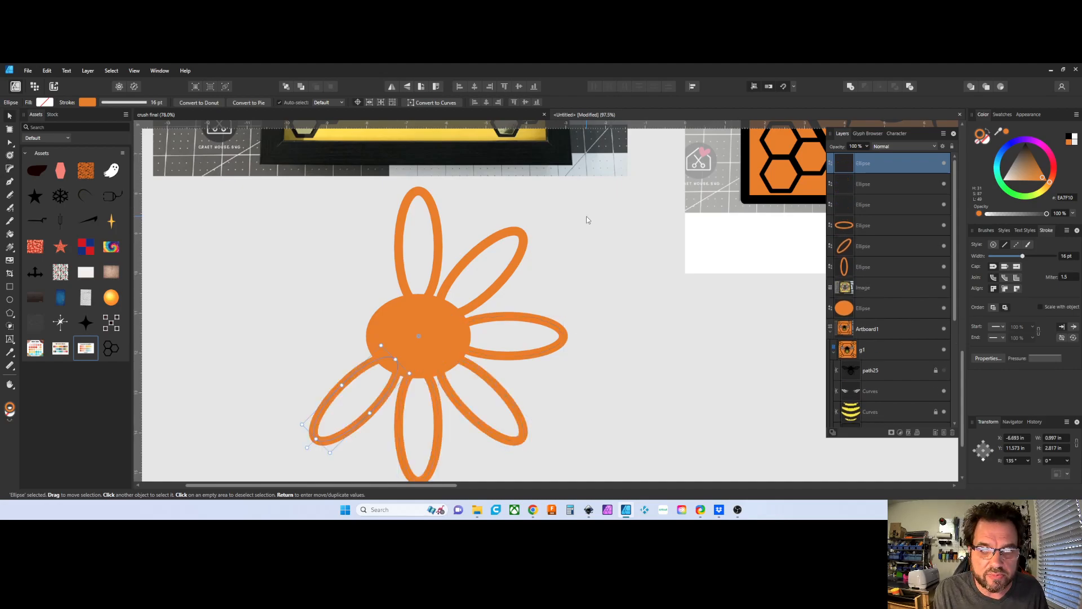
key(ctrl+j)
key(ctrl+j)
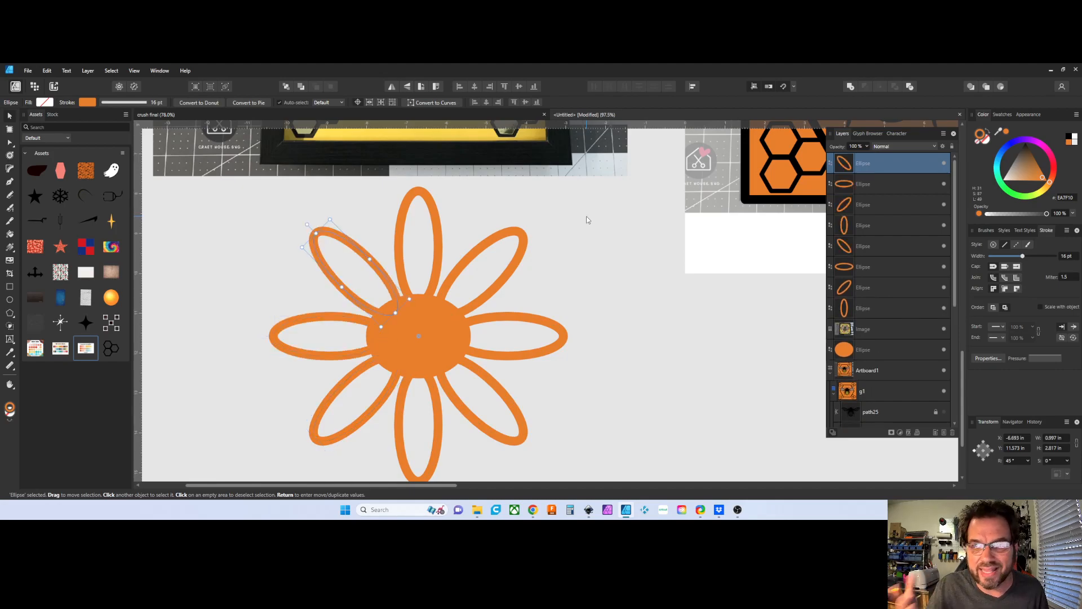
Merge all eight petals into one shape with the Add operation and fill it with yellow-green (DAEA10).
click(586, 236)
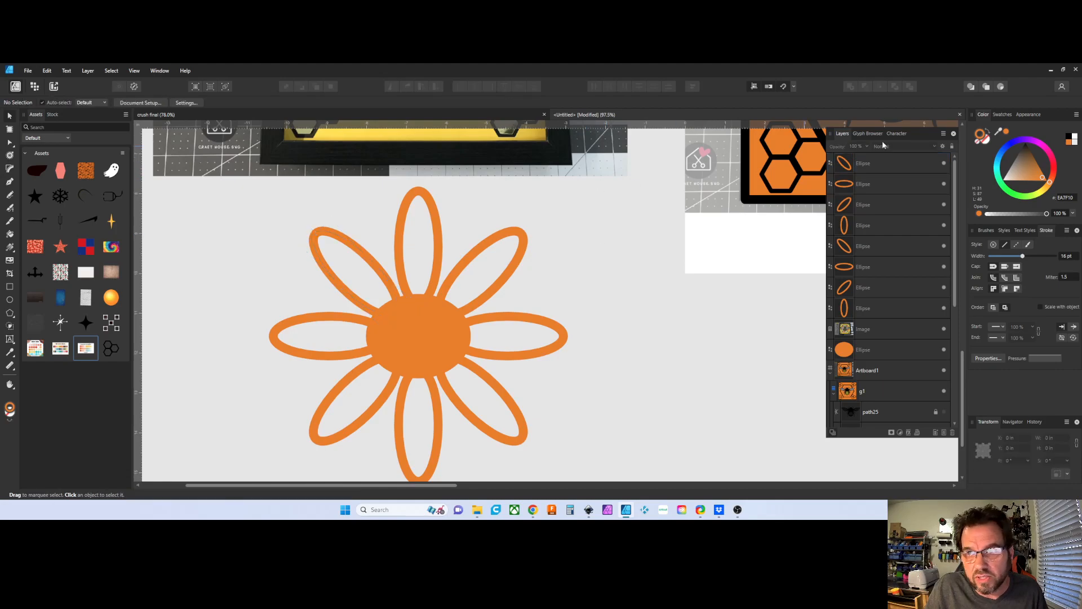
click(905, 164)
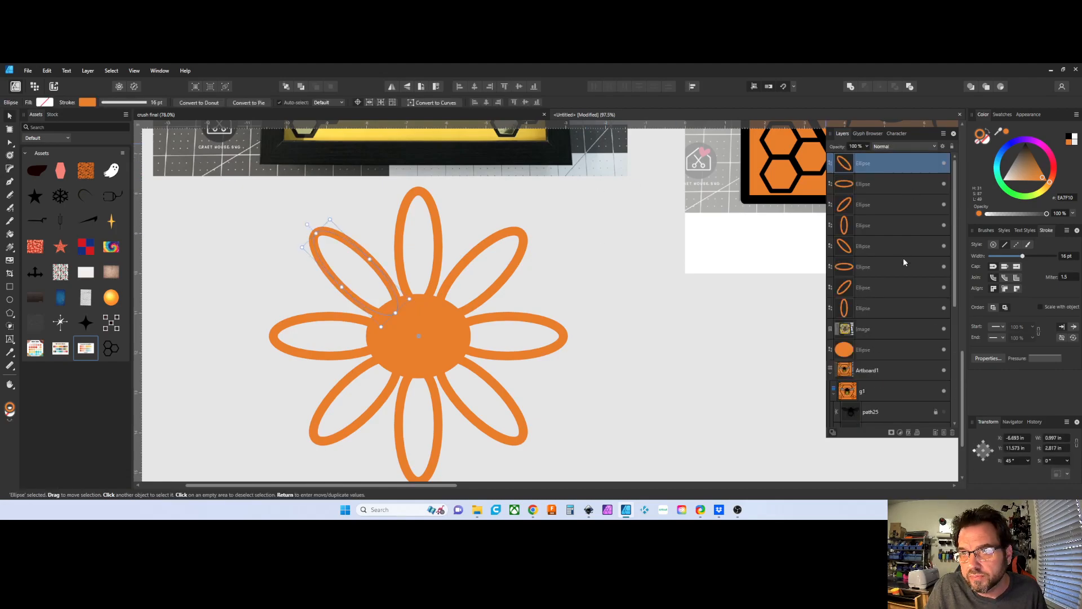
shift+click(879, 309)
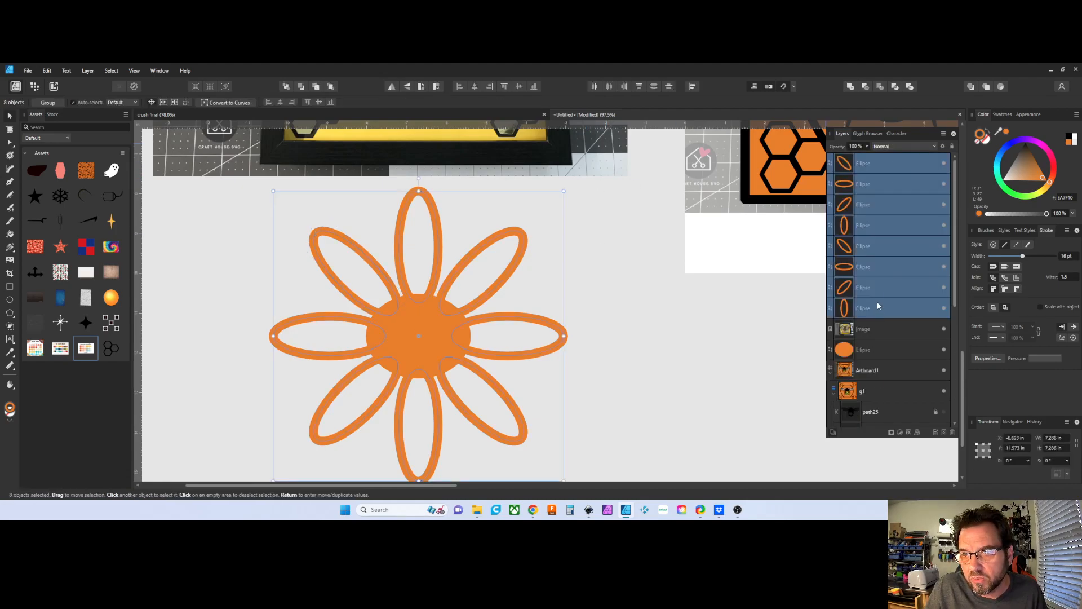
click(850, 87)
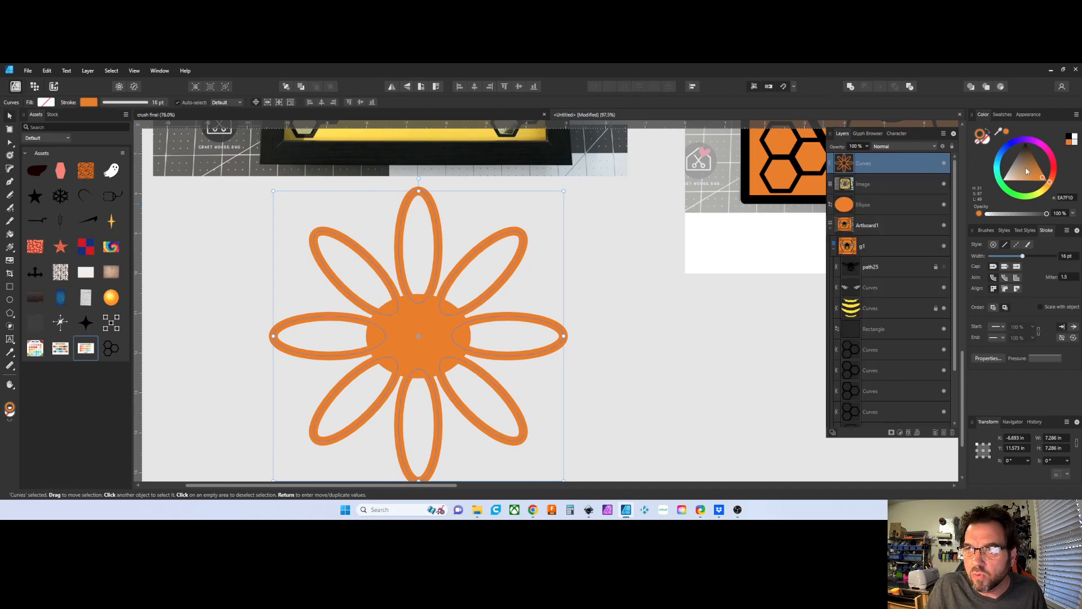
click(985, 144)
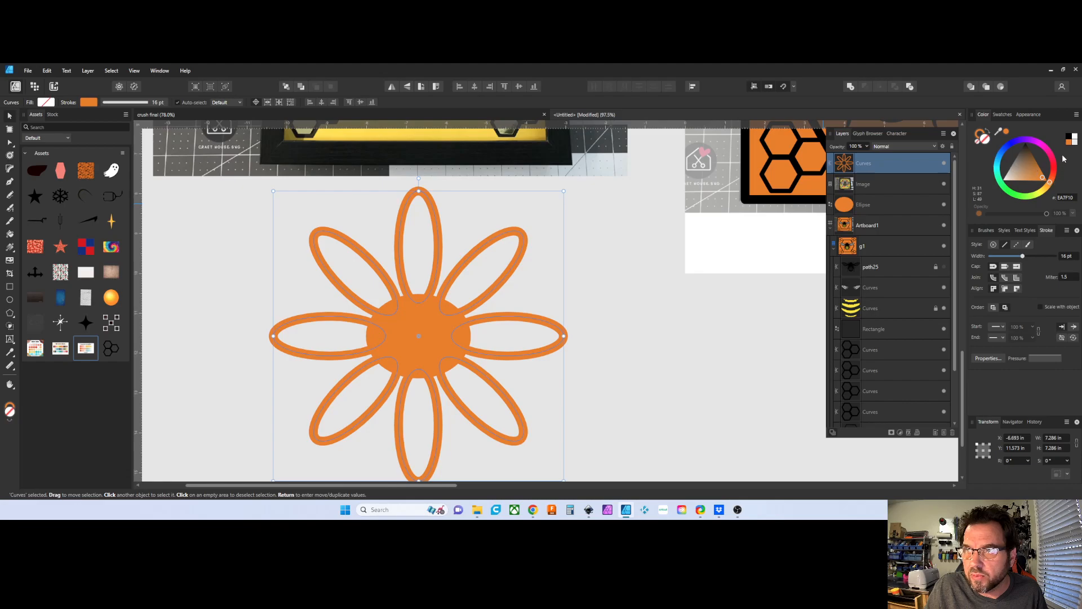
drag(1051, 190, 1040, 196)
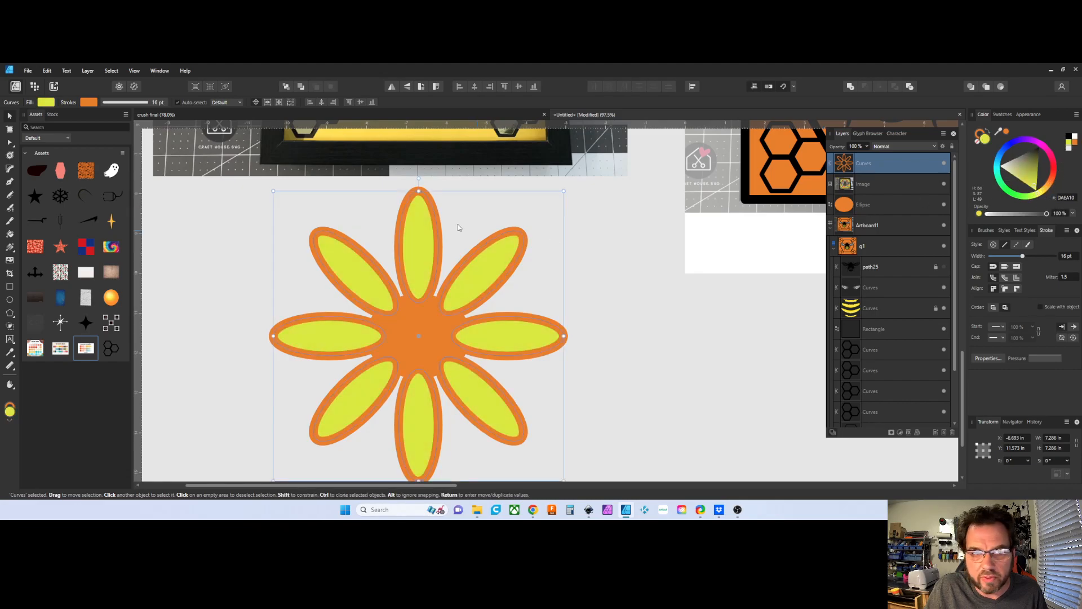
click(10, 298)
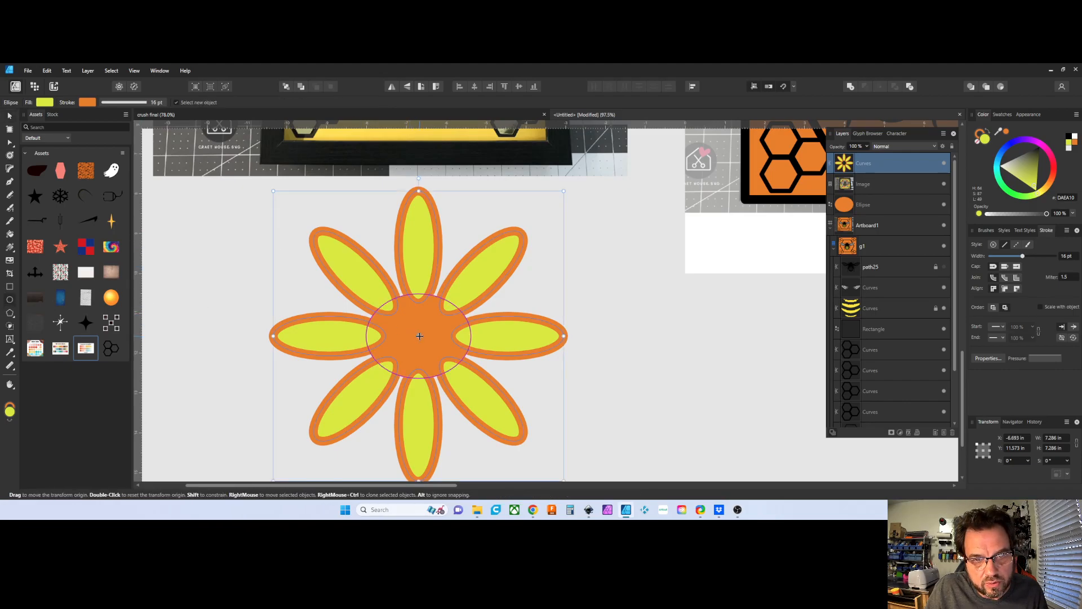
drag(417, 336, 386, 304)
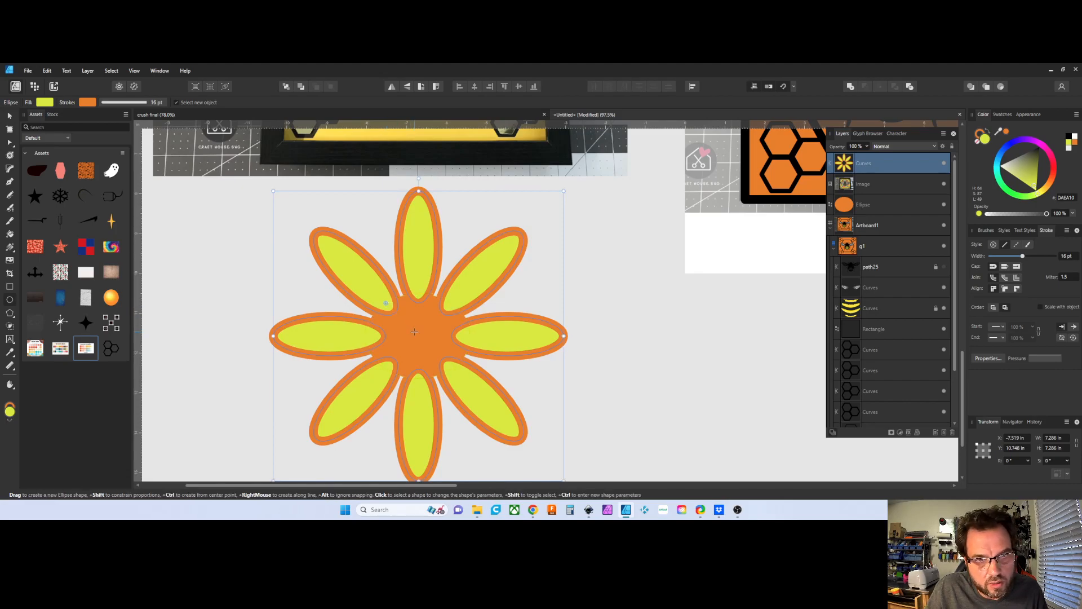
key(ctrl+z)
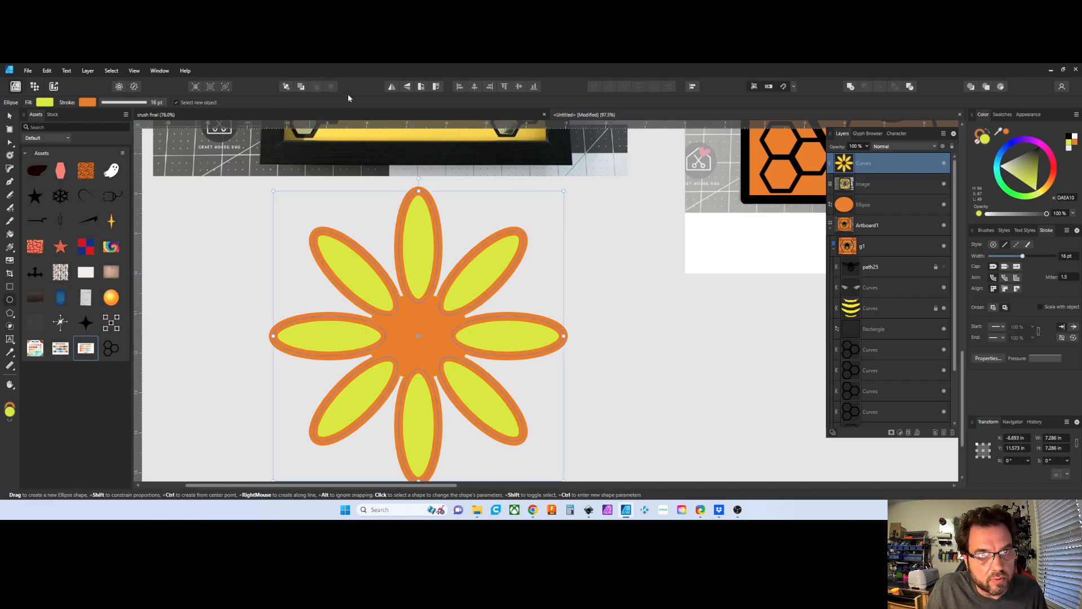
Hide the transform origin and draw a circle about 2.6 in across from the flower's centre, covering the inner petal ends.
click(7, 114)
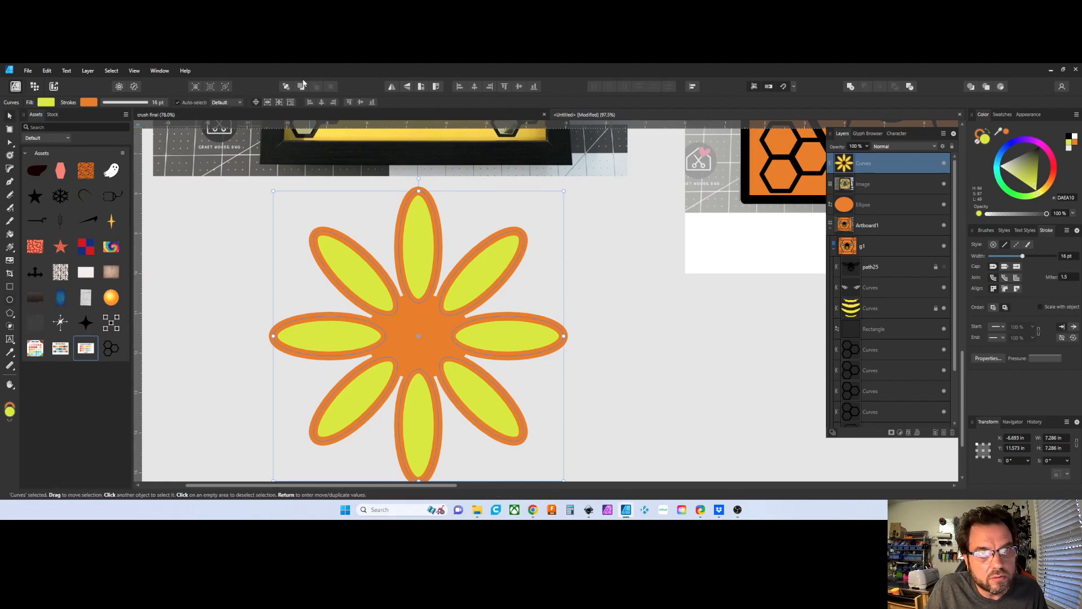
click(255, 102)
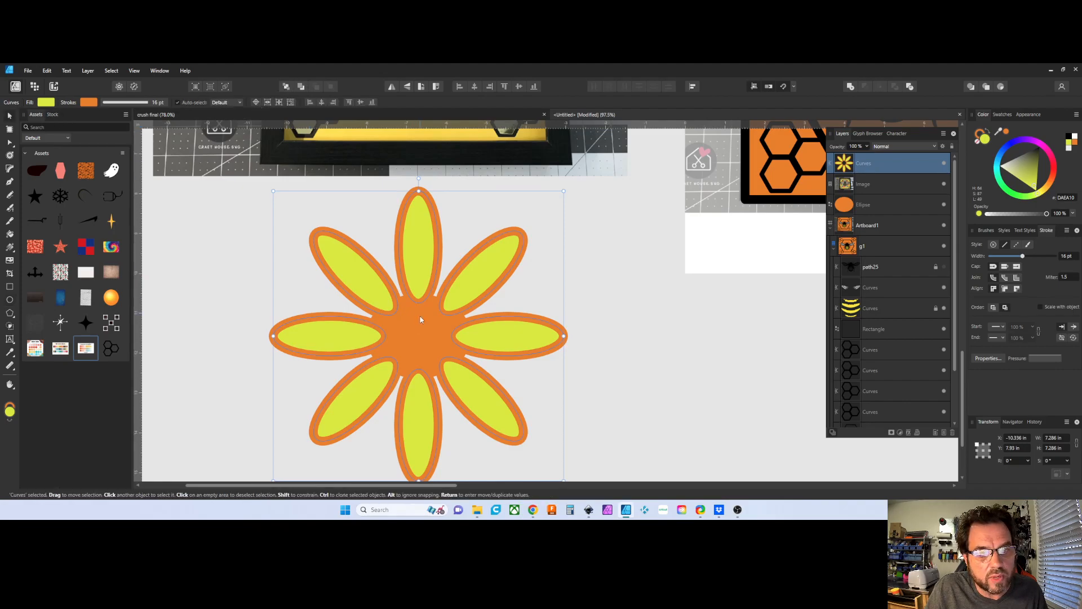
click(9, 300)
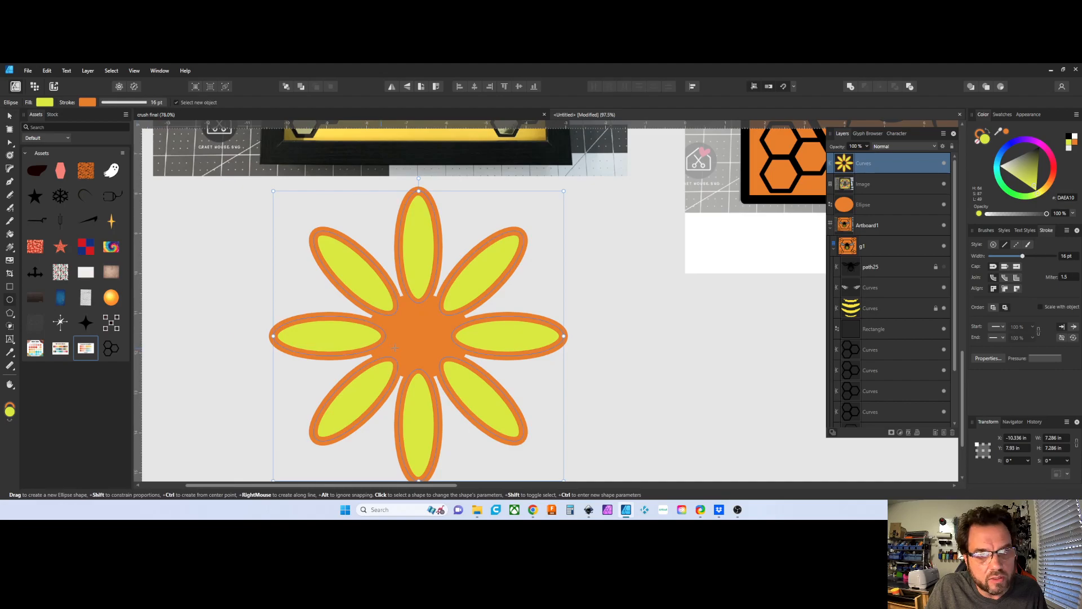
drag(418, 336, 366, 283)
key(v)
click(170, 204)
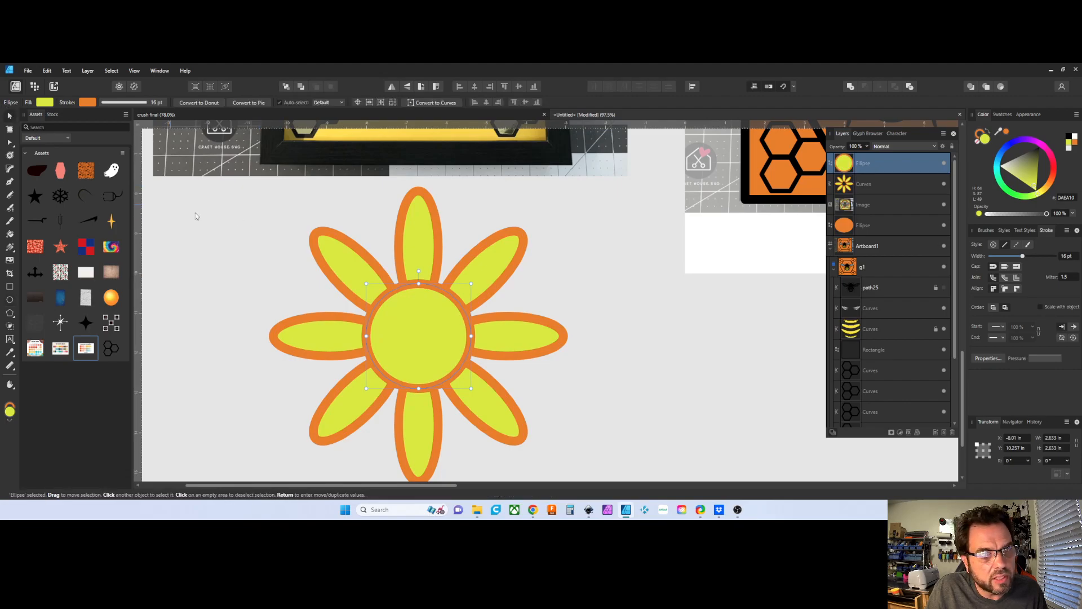
Try to merge the centre circle and the petals with the Add operation, and undo the merge.
click(884, 165)
shift+click(877, 183)
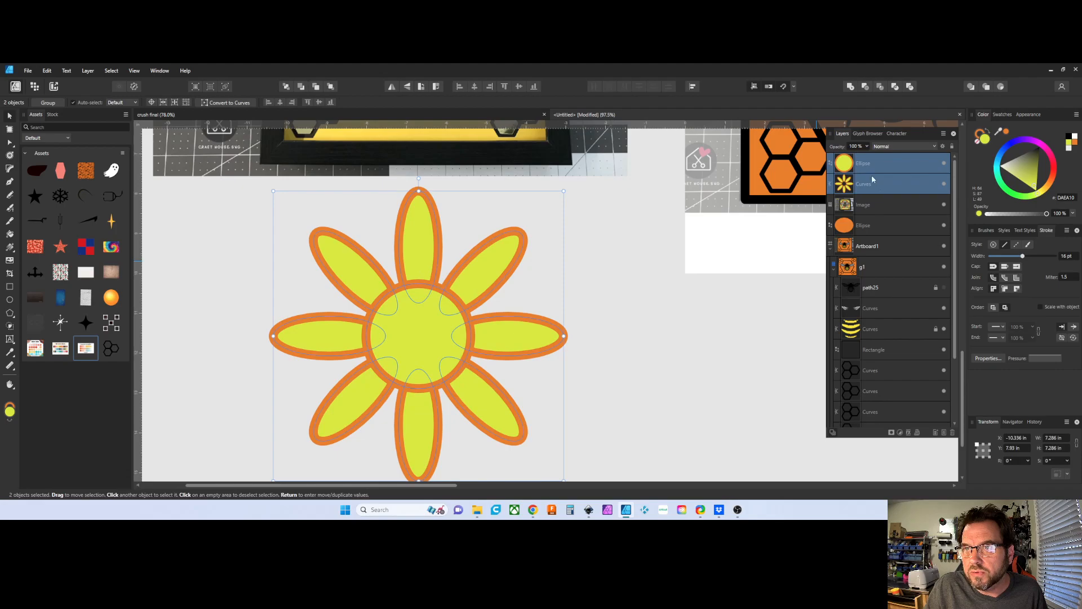
click(851, 87)
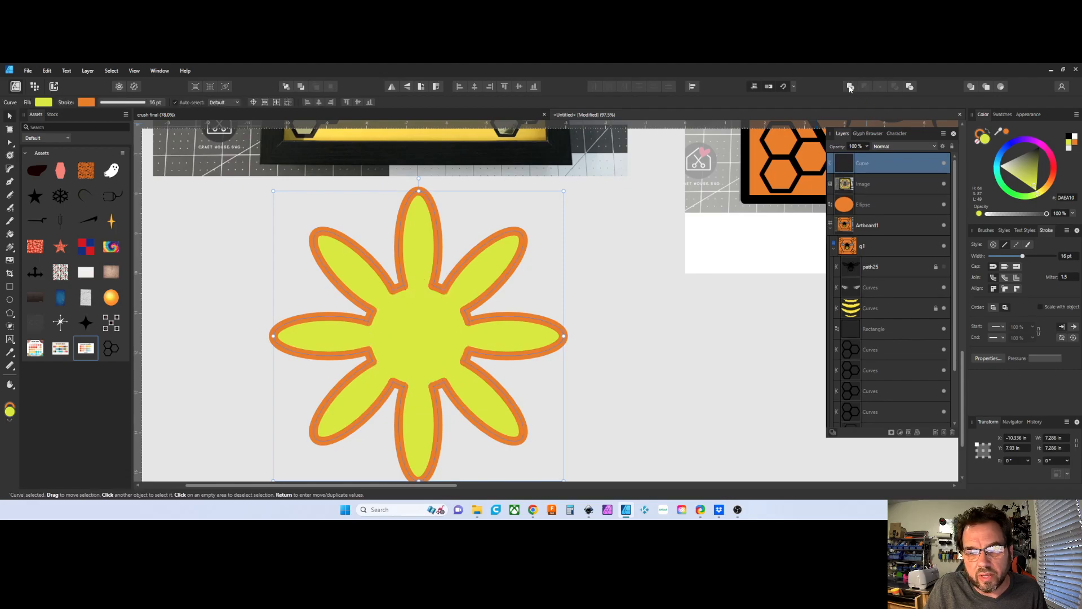
key(ctrl+z)
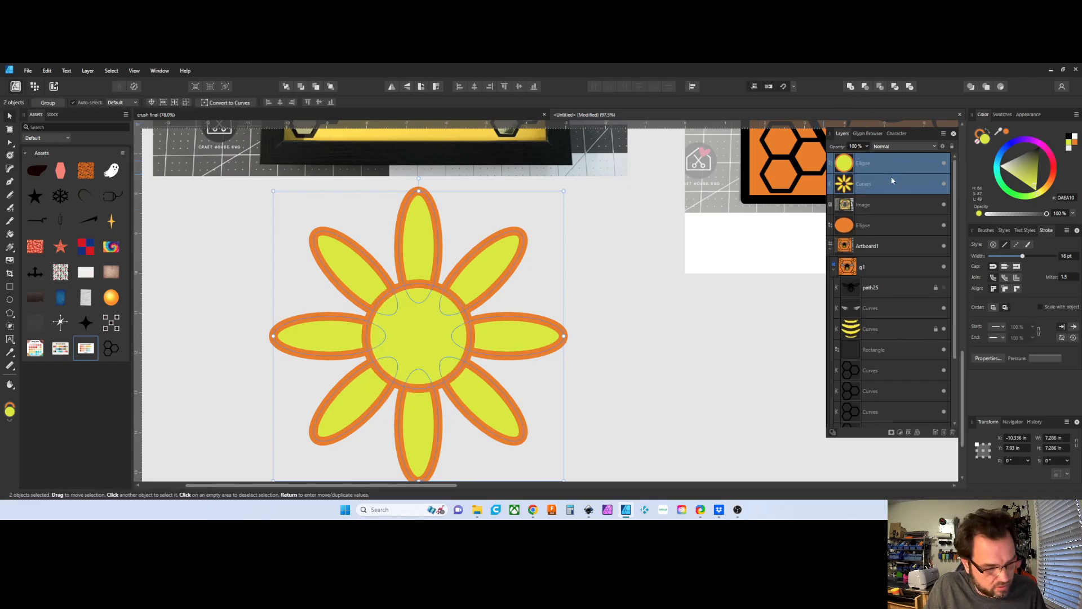
Group the centre circle with the petals and rasterize the group.
key(ctrl+g)
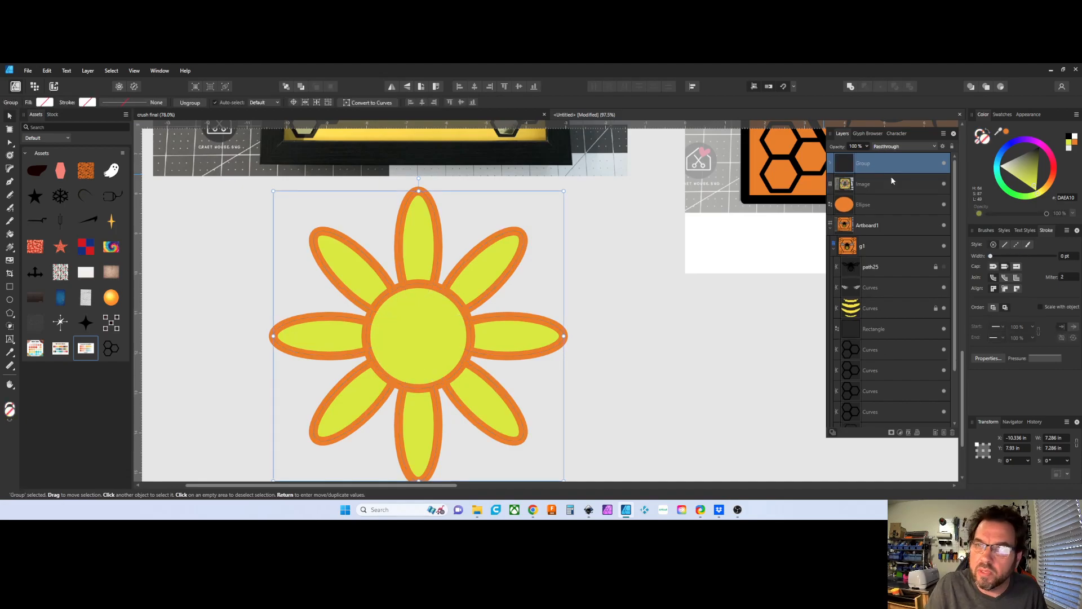
click(637, 252)
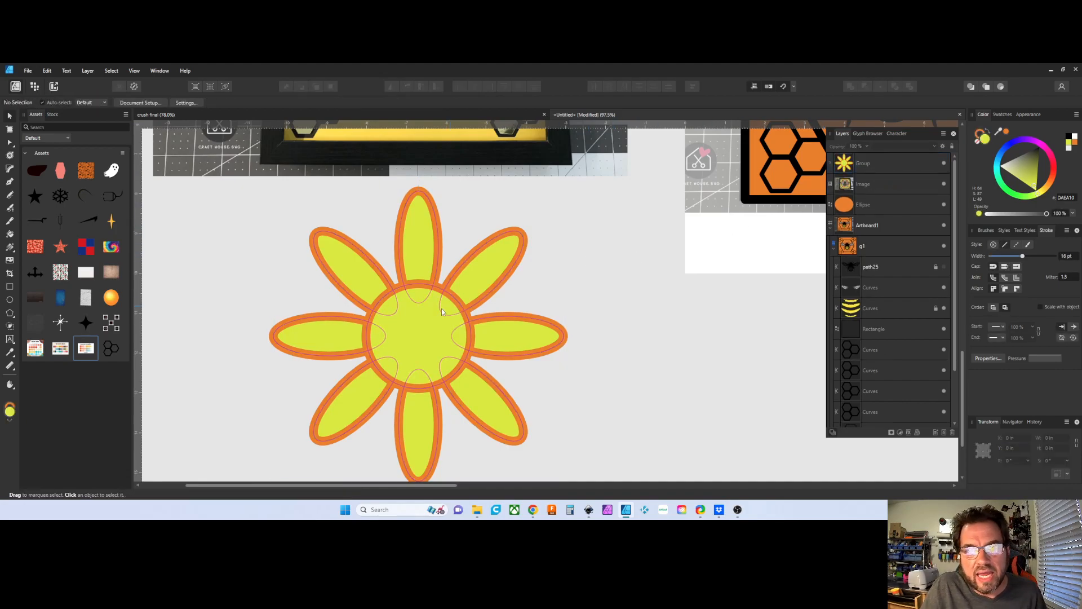
scroll(390, 329, down, 2)
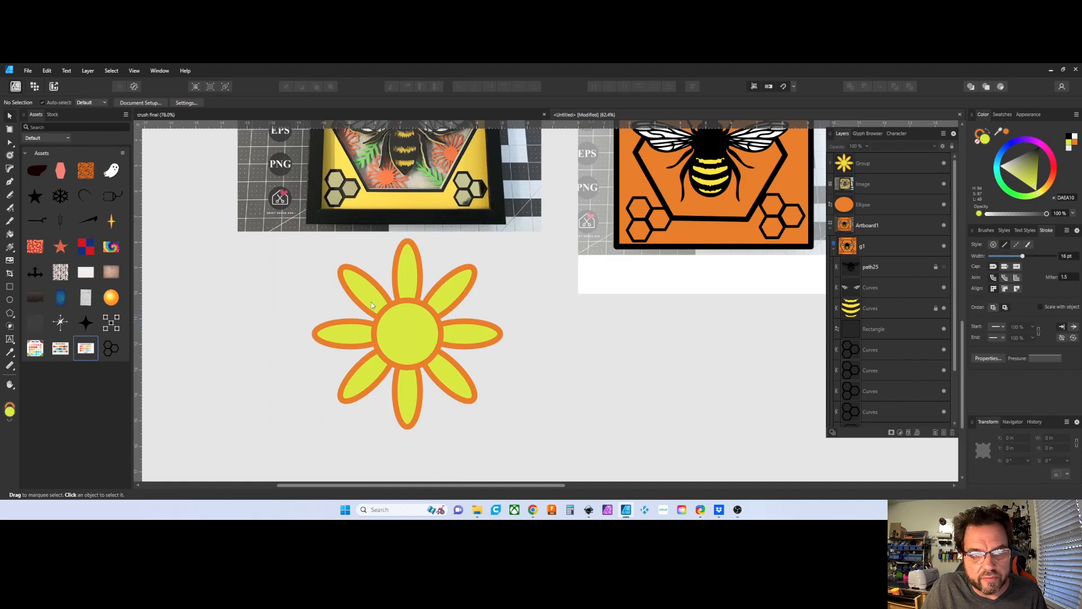
click(397, 319)
right_click(383, 312)
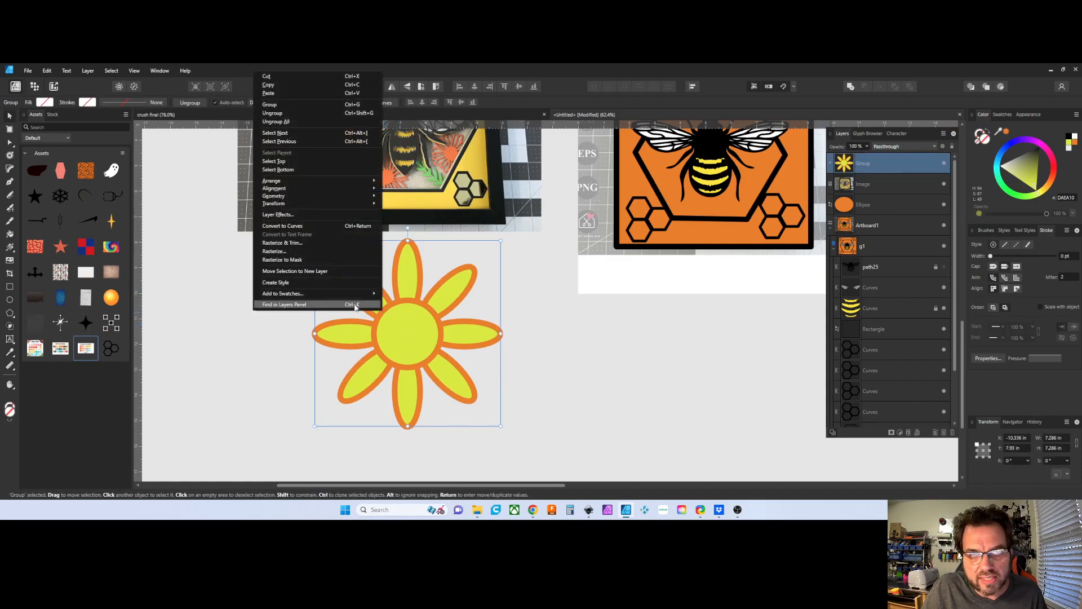
click(305, 251)
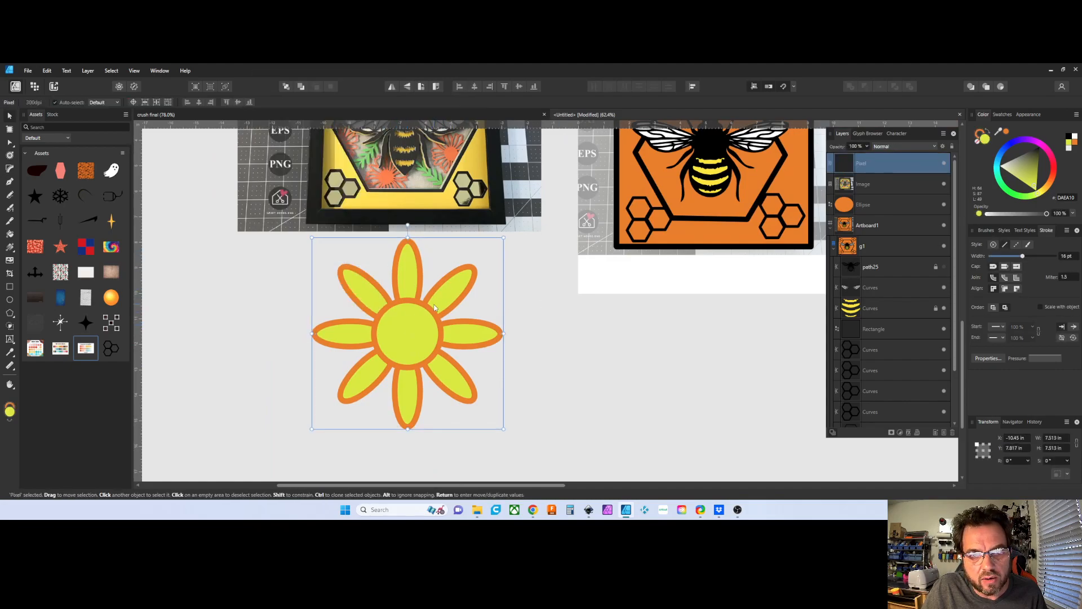
Move the rasterized flower and the orange oval apart so they sit side by side.
drag(410, 305, 336, 292)
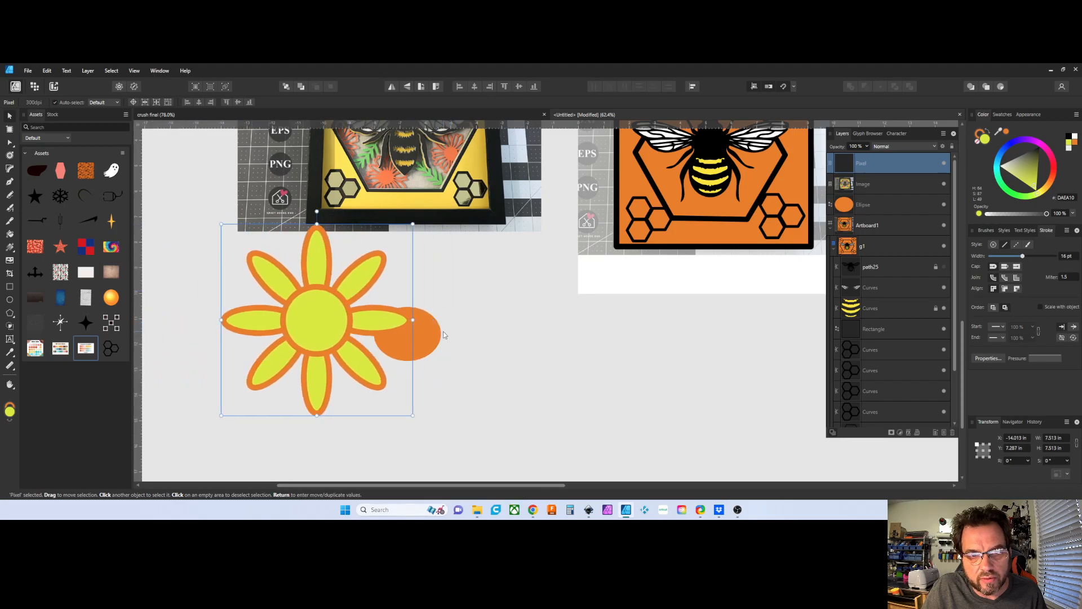
click(441, 341)
drag(429, 340, 525, 347)
scroll(345, 339, up, 3)
drag(286, 315, 401, 310)
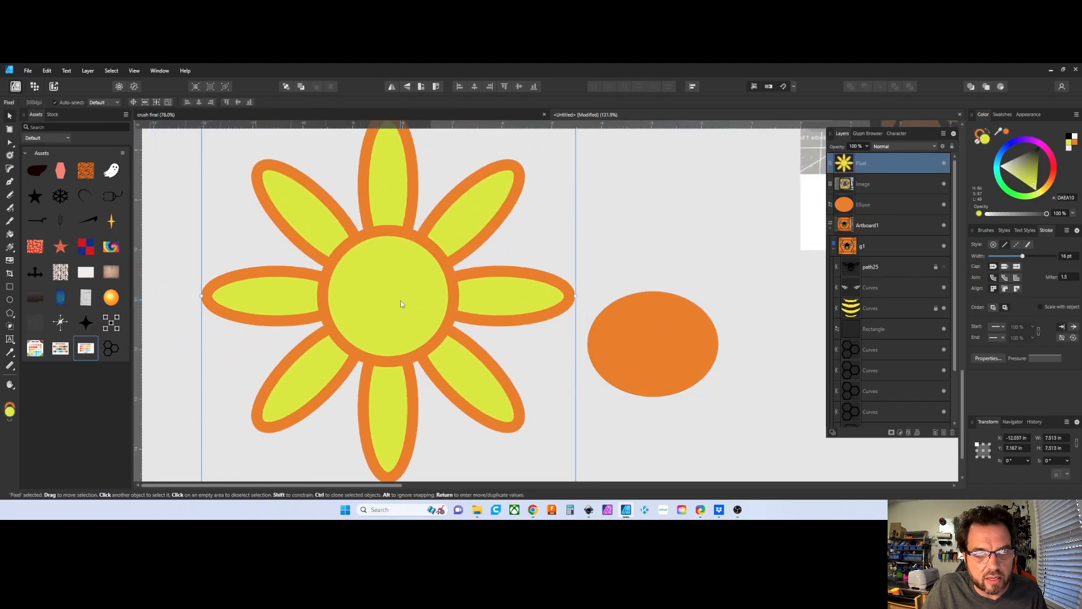
Compare the outline edge of the rasterized flower with the vector edge of the orange oval at very high magnification.
scroll(410, 307, up, 10)
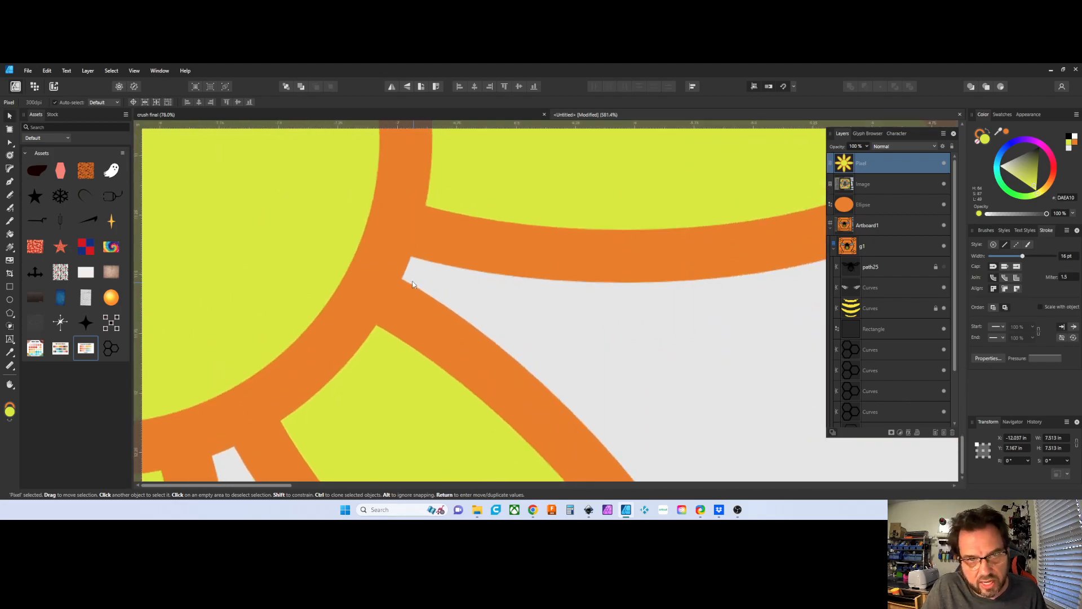
scroll(412, 291, up, 3)
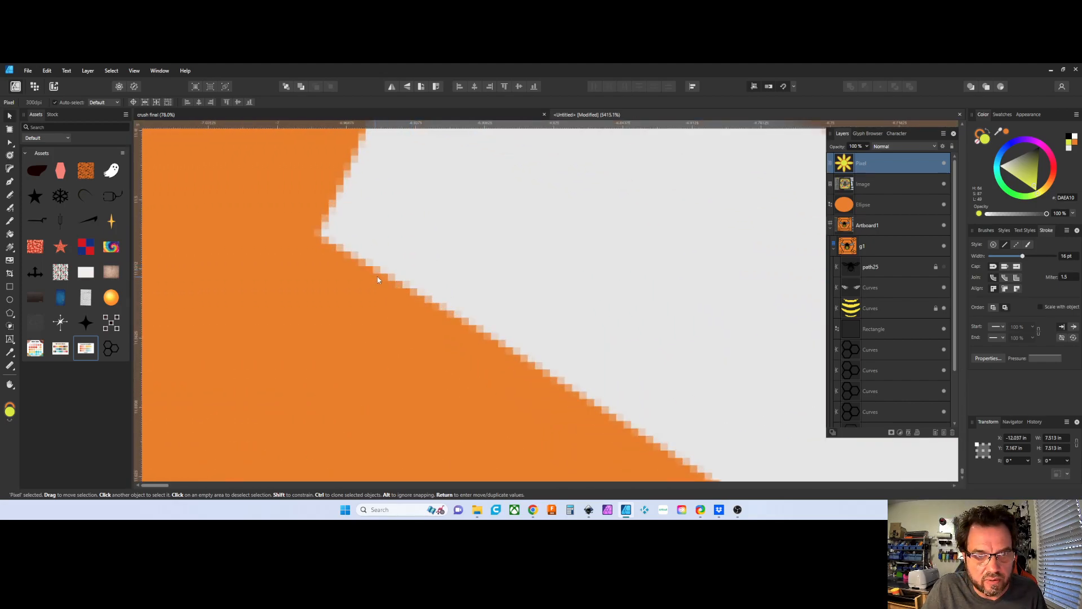
scroll(535, 333, down, 12)
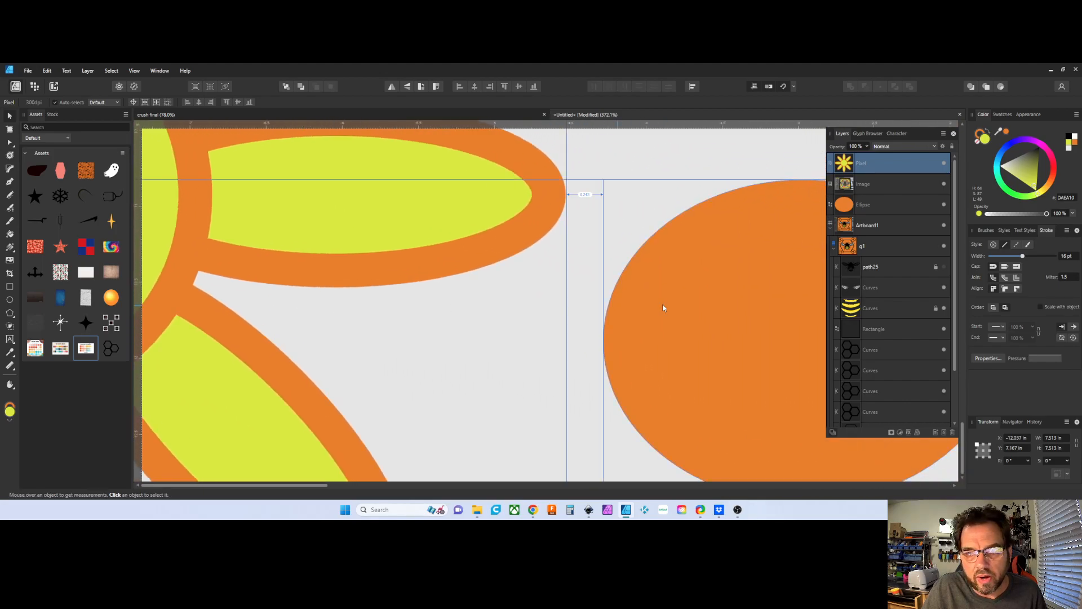
drag(697, 314, 558, 305)
scroll(484, 324, up, 13)
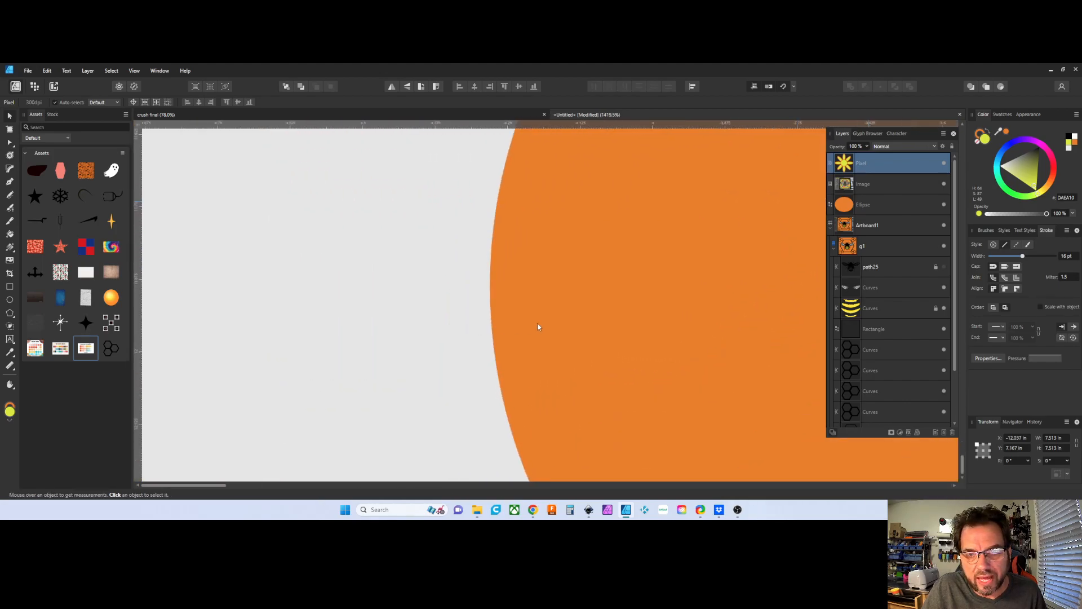
scroll(448, 324, up, 7)
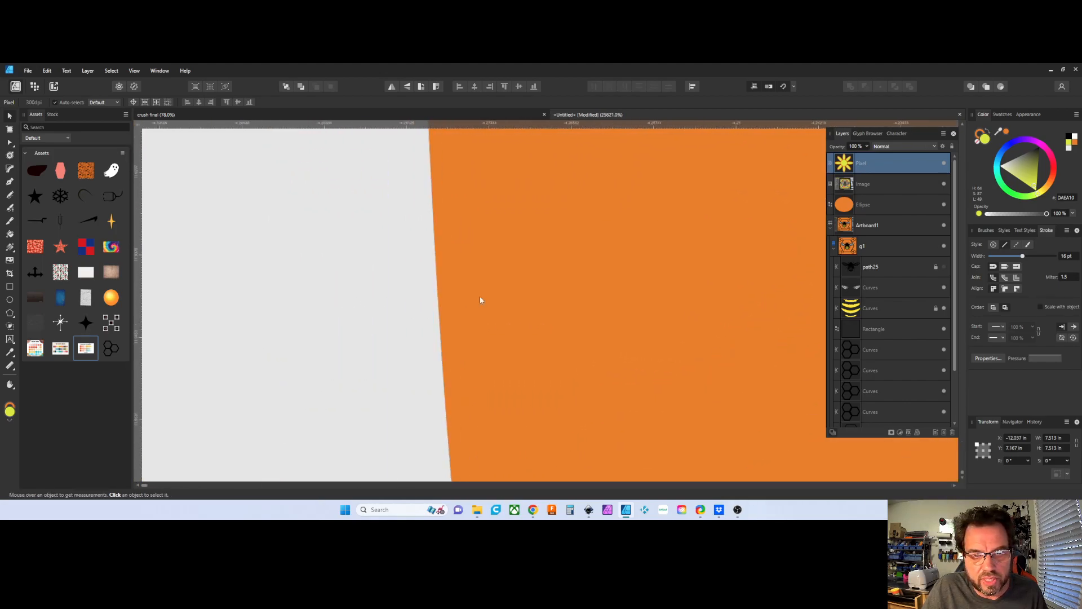
scroll(430, 295, down, 20)
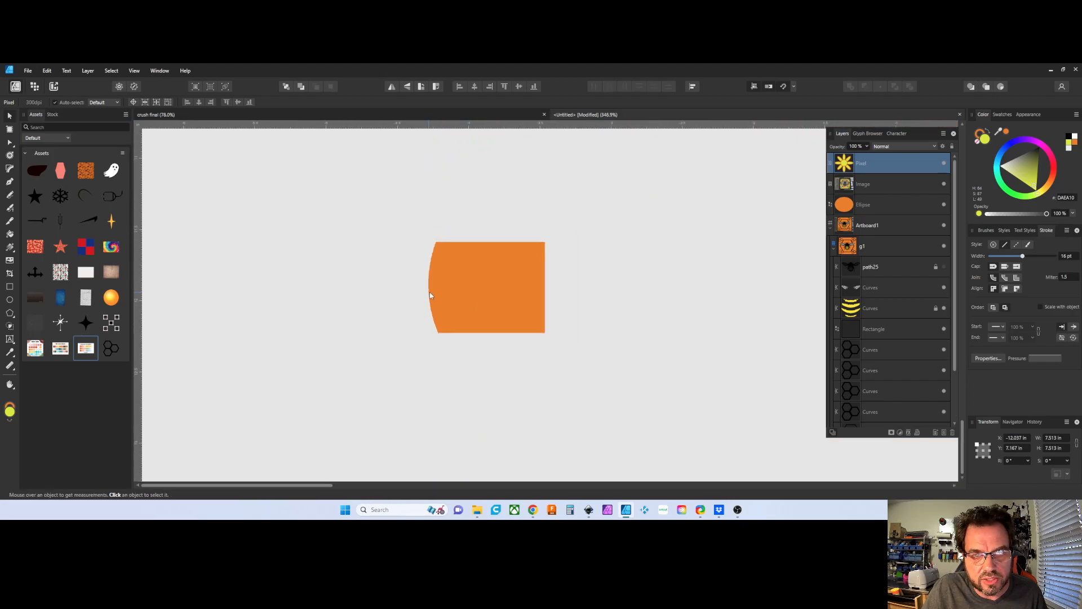
Convert the orange oval to curves and bend its upper-right segment inward.
click(488, 284)
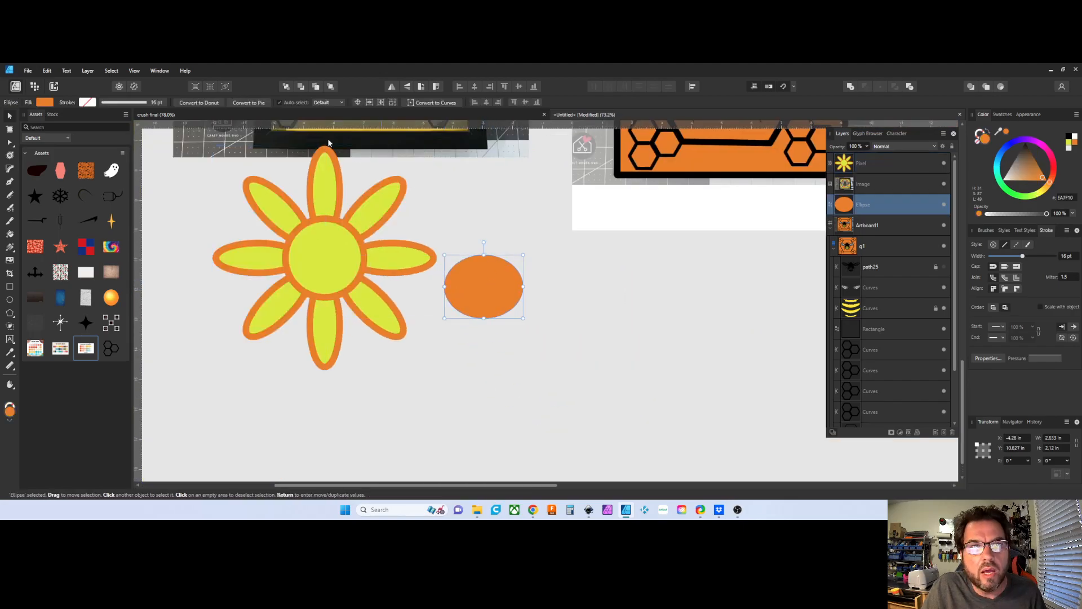
click(433, 102)
scroll(499, 290, up, 3)
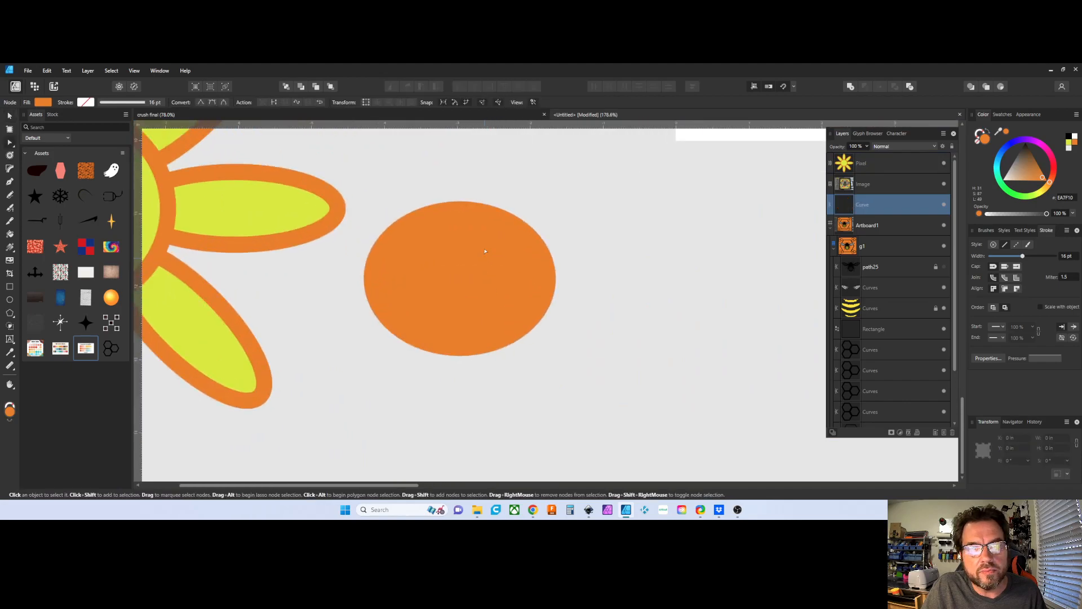
mouse_move(507, 215)
mouse_down()
mouse_move(496, 257)
mouse_move(552, 191)
mouse_move(502, 234)
mouse_up()
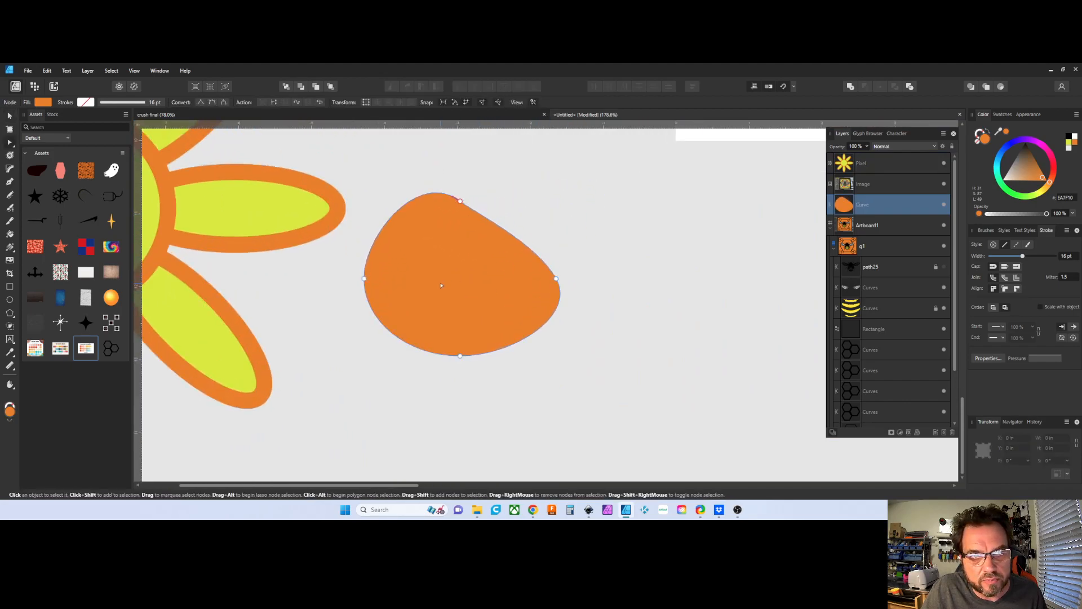
Place the black three-headed arrow asset in the white strip of the artboard, just below the lower-right part of the bee frame.
scroll(440, 277, down, 6)
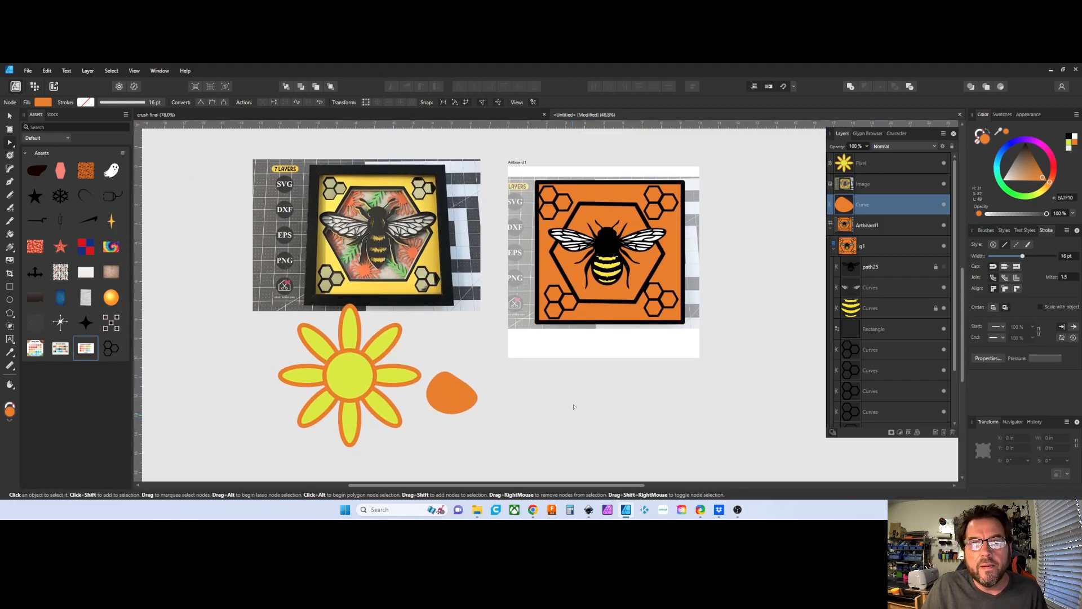
drag(664, 300, 606, 331)
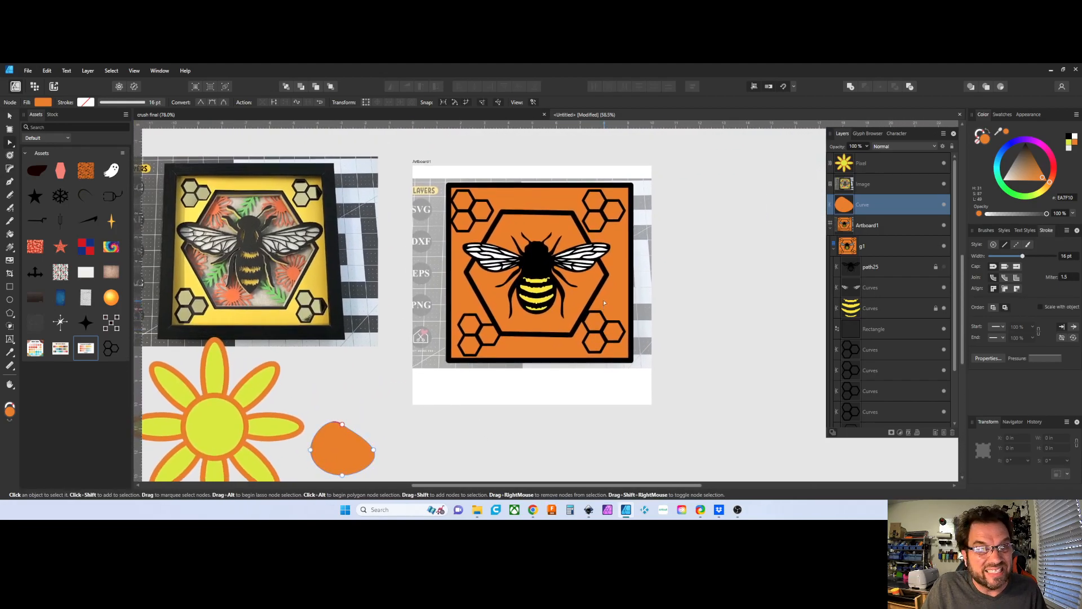
drag(694, 270, 676, 275)
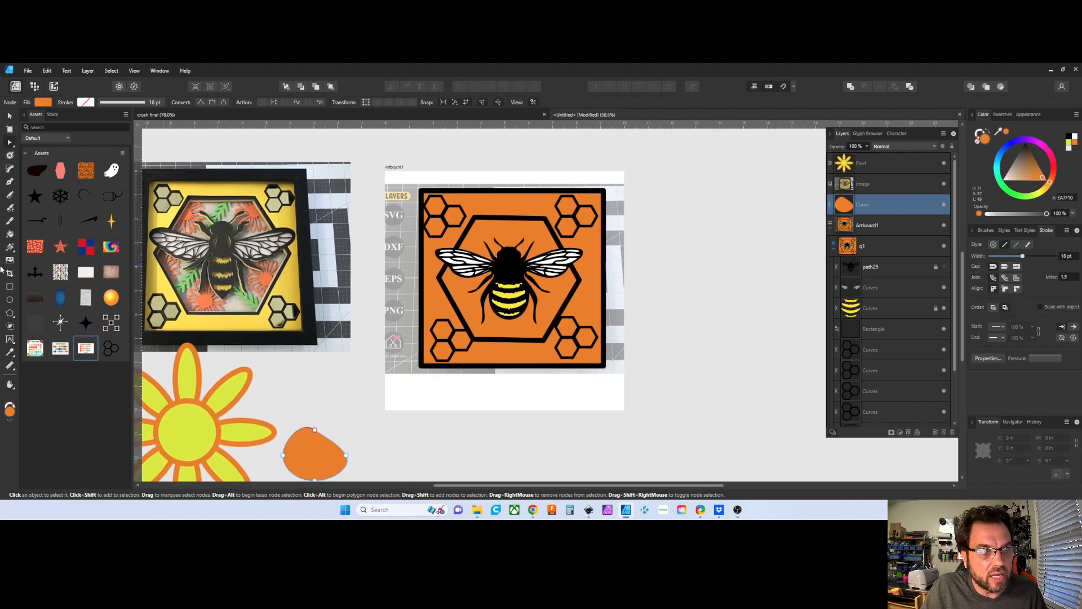
drag(706, 259, 656, 245)
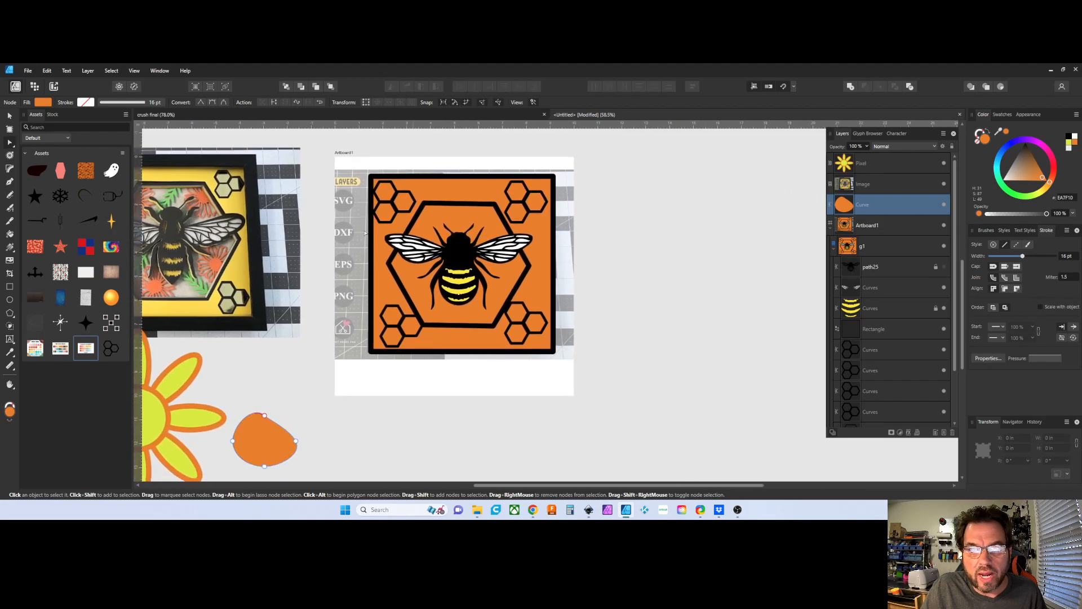
drag(241, 245, 289, 247)
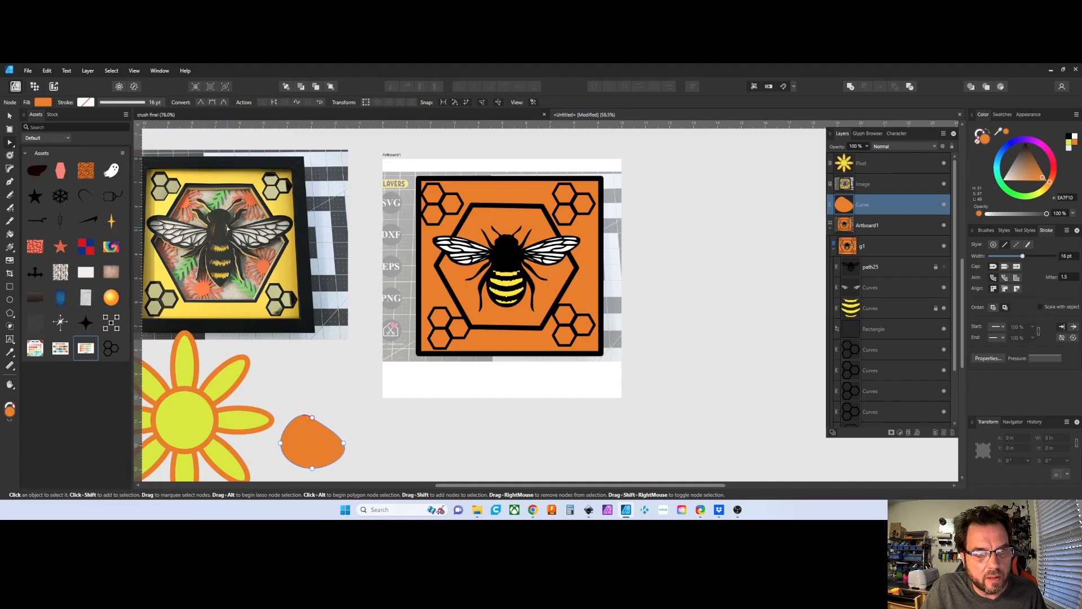
drag(388, 255, 321, 232)
drag(39, 278, 514, 391)
scroll(524, 310, up, 3)
scroll(452, 286, down, 1)
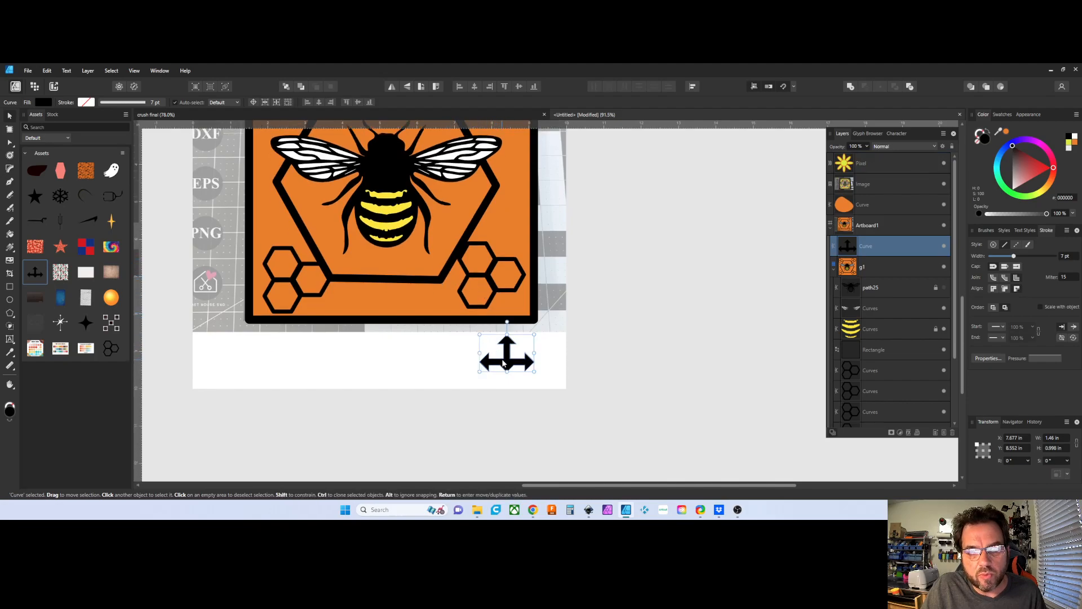
drag(501, 363, 462, 357)
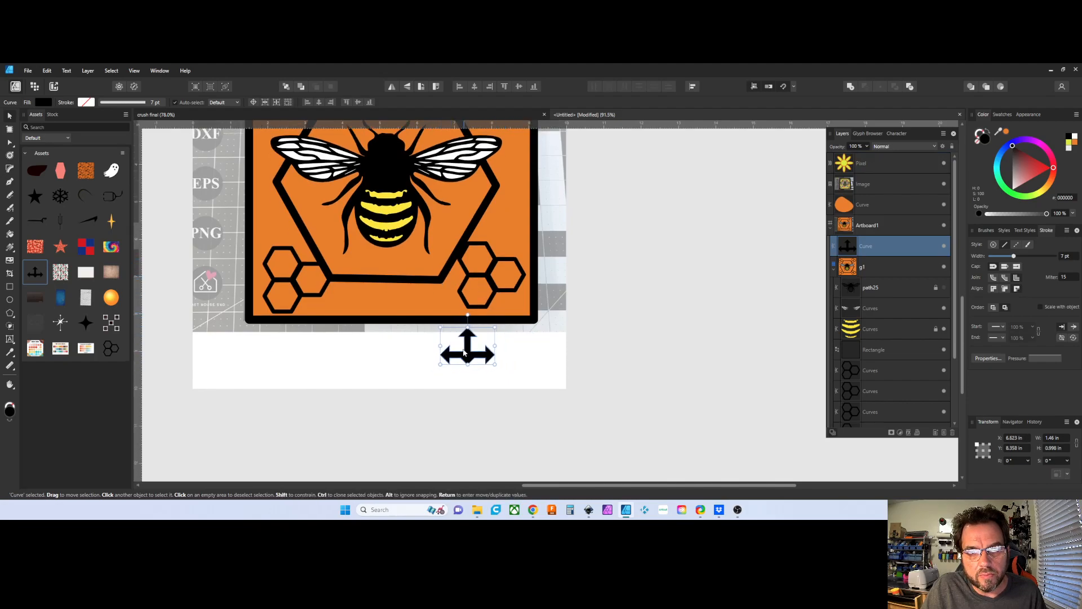
Hide the orange background rectangle behind the bee artwork to reveal the reference photo.
scroll(472, 310, up, 1)
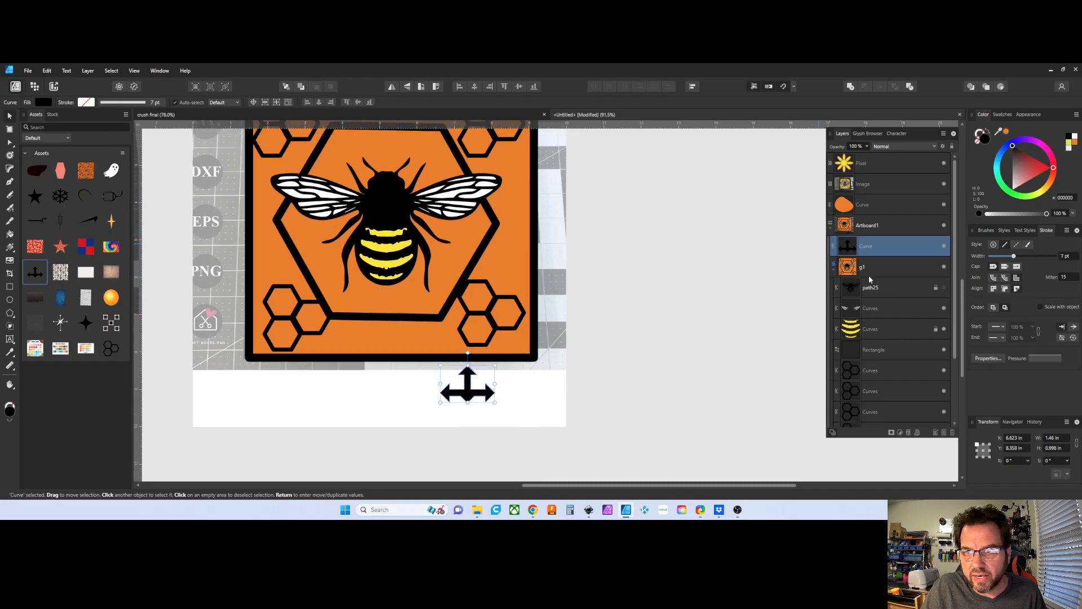
scroll(677, 292, down, 1)
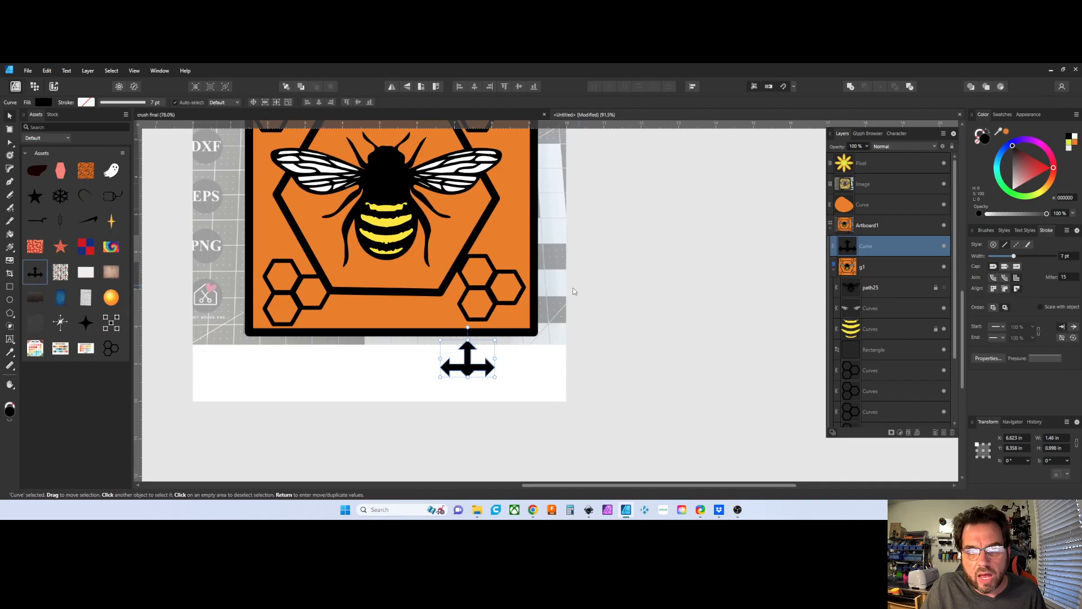
scroll(892, 377, down, 2)
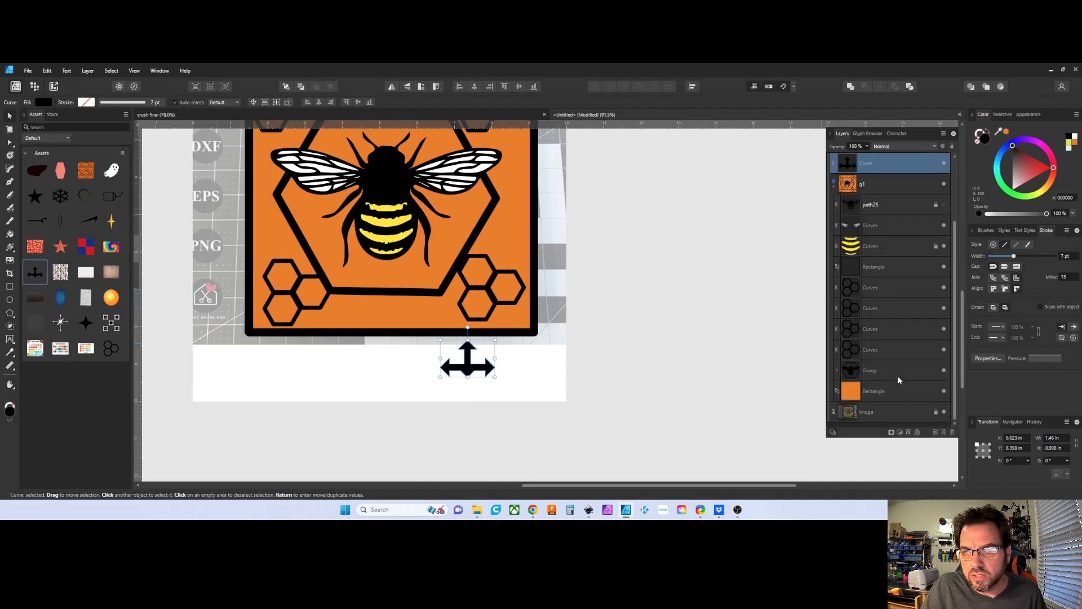
click(944, 392)
scroll(433, 312, up, 2)
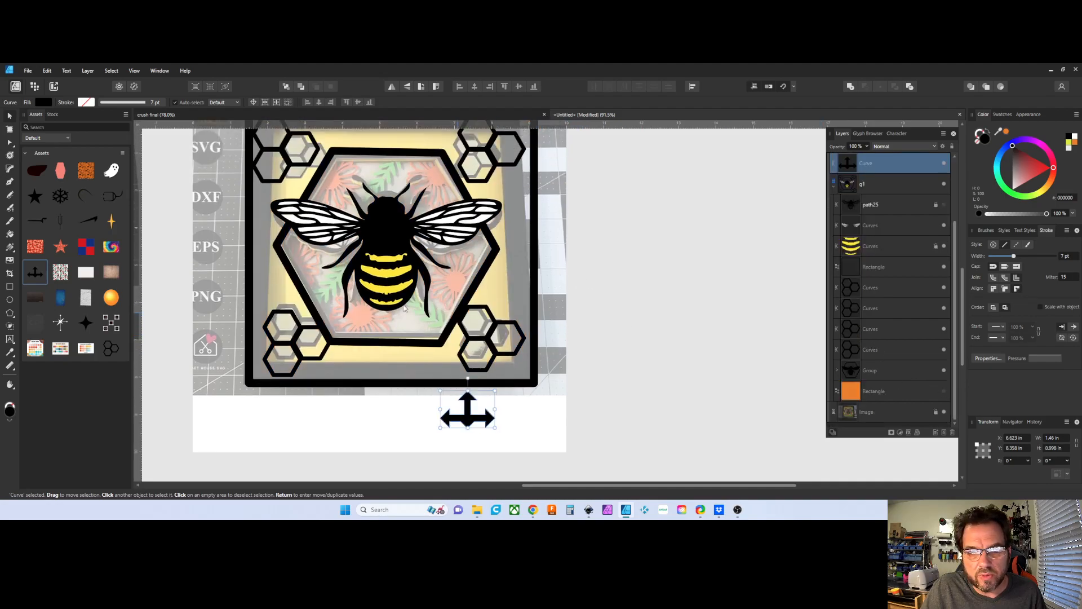
Duplicate the arrow shape twice in place and merge one of the three with the unlocked bee shape path25 using the Add operation.
scroll(367, 300, down, 1)
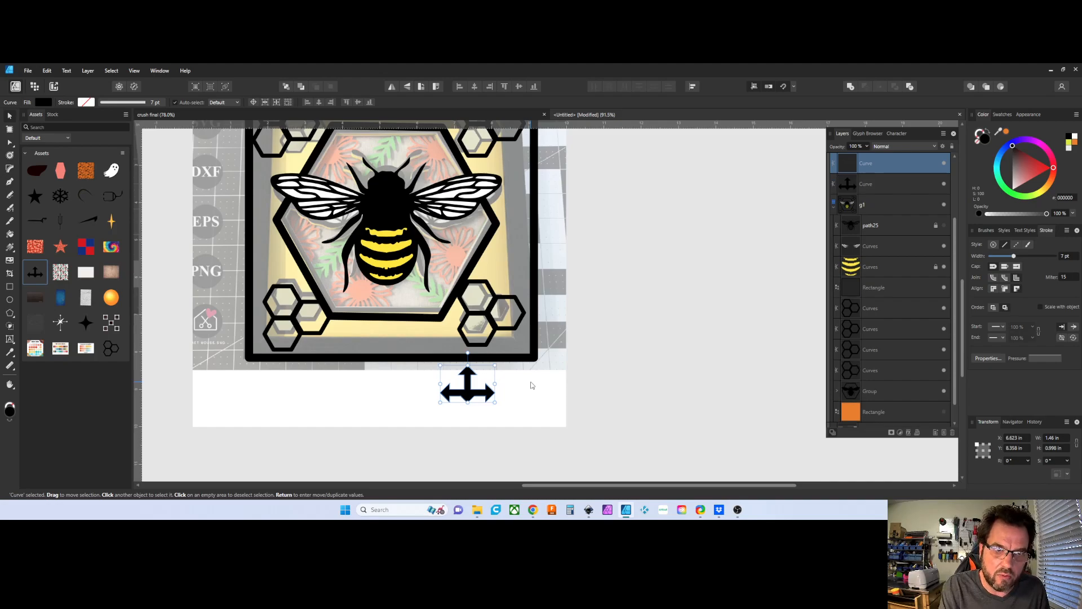
key(ctrl+j)
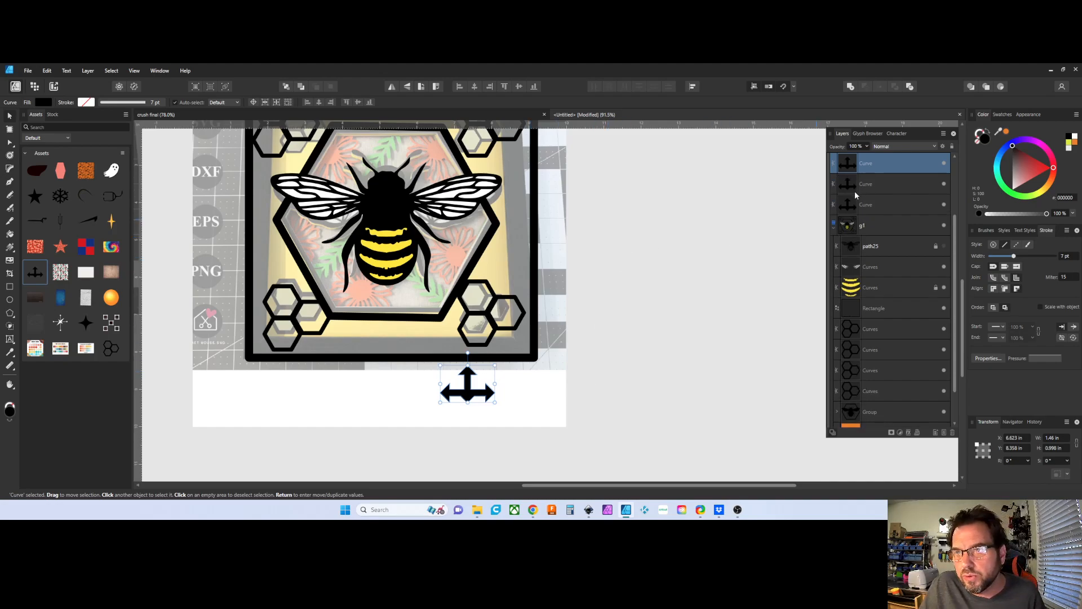
click(884, 202)
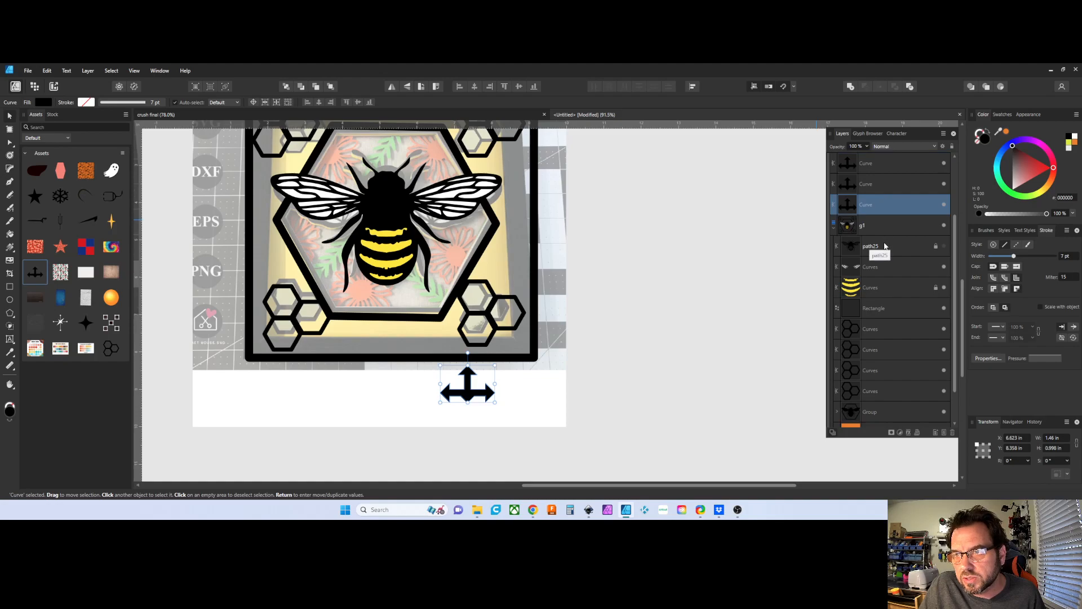
ctrl+click(889, 251)
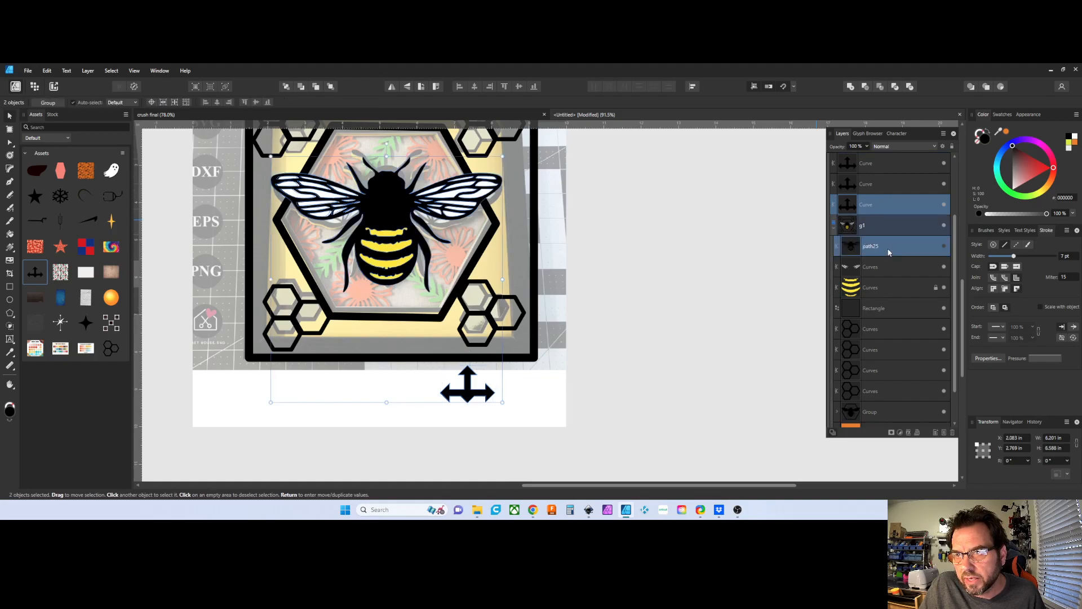
click(850, 87)
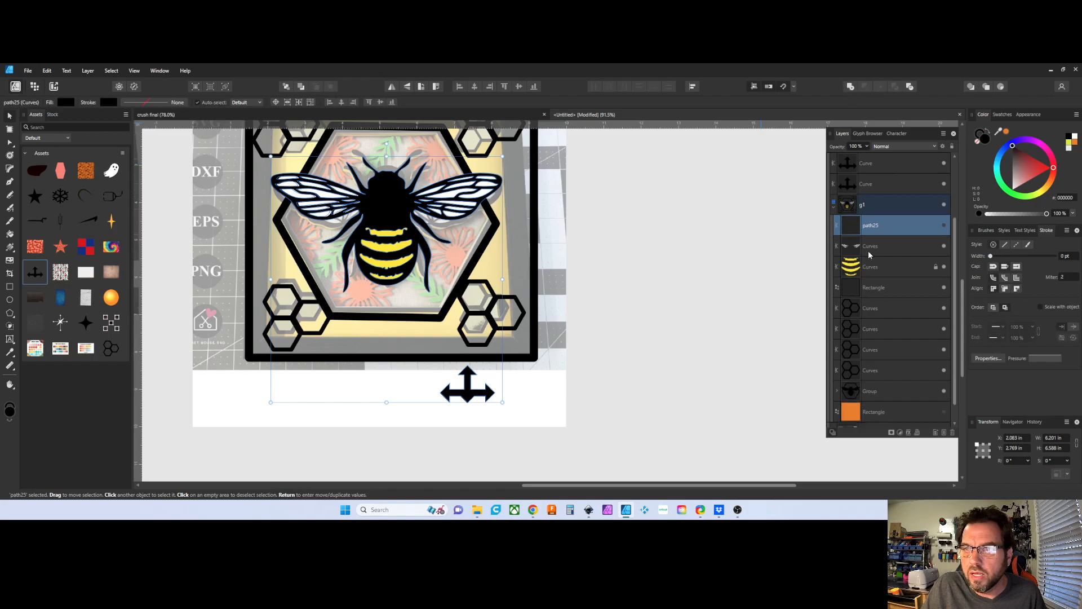
Merge a second arrow copy with the yellow stripe curves using the Add operation and check the result by toggling path25's visibility.
click(890, 185)
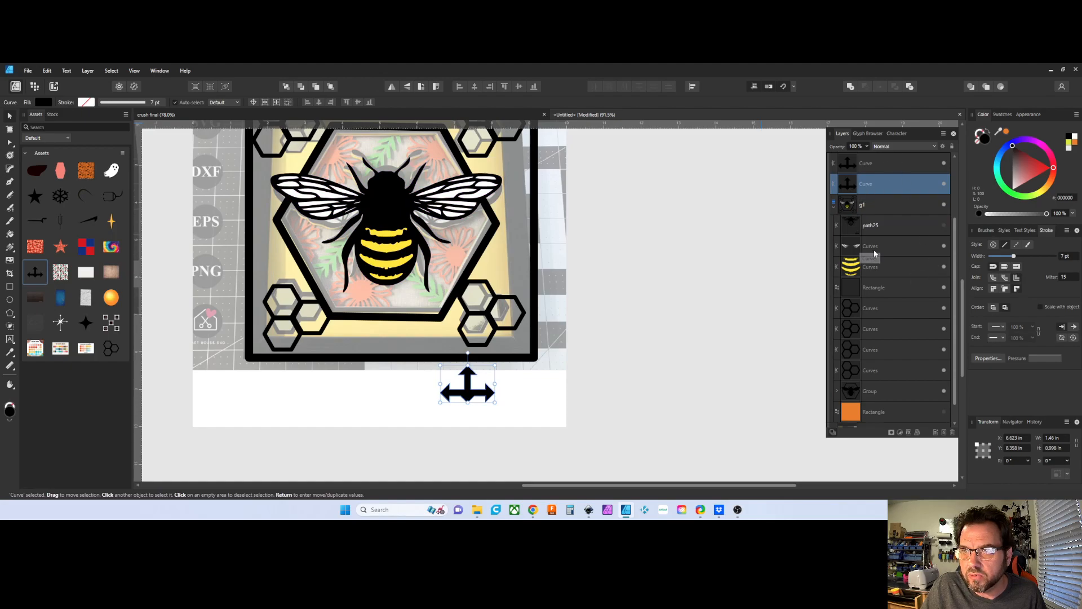
ctrl+click(871, 268)
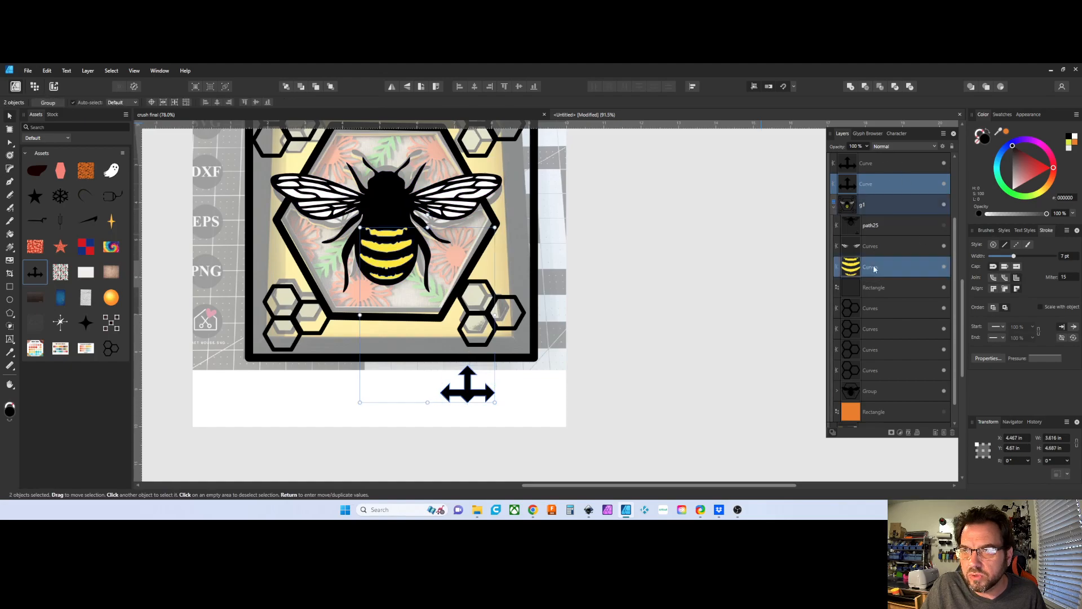
click(851, 87)
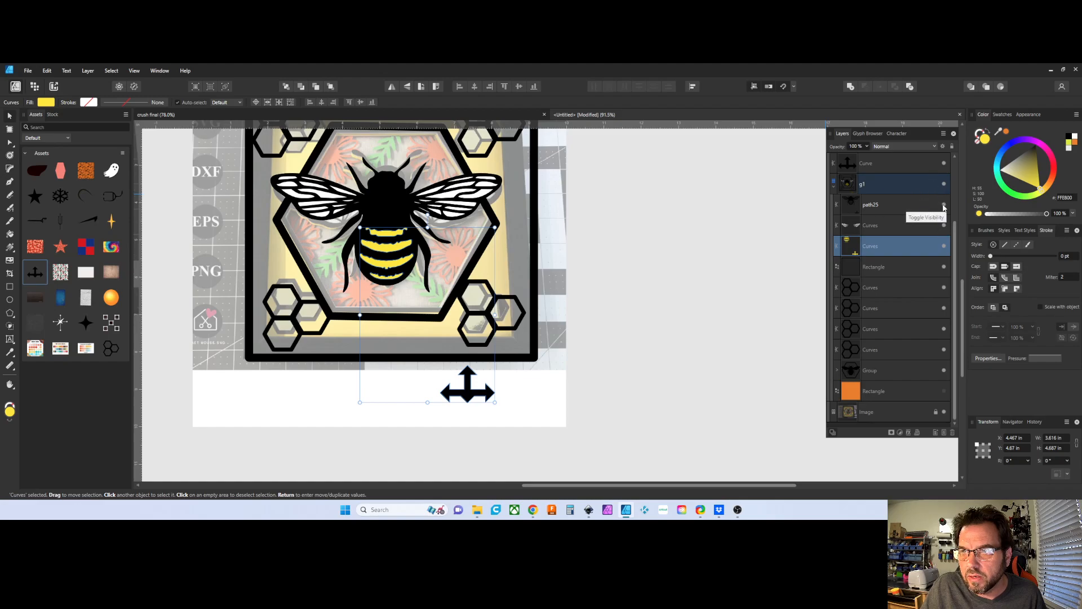
click(944, 205)
click(944, 205)
click(943, 205)
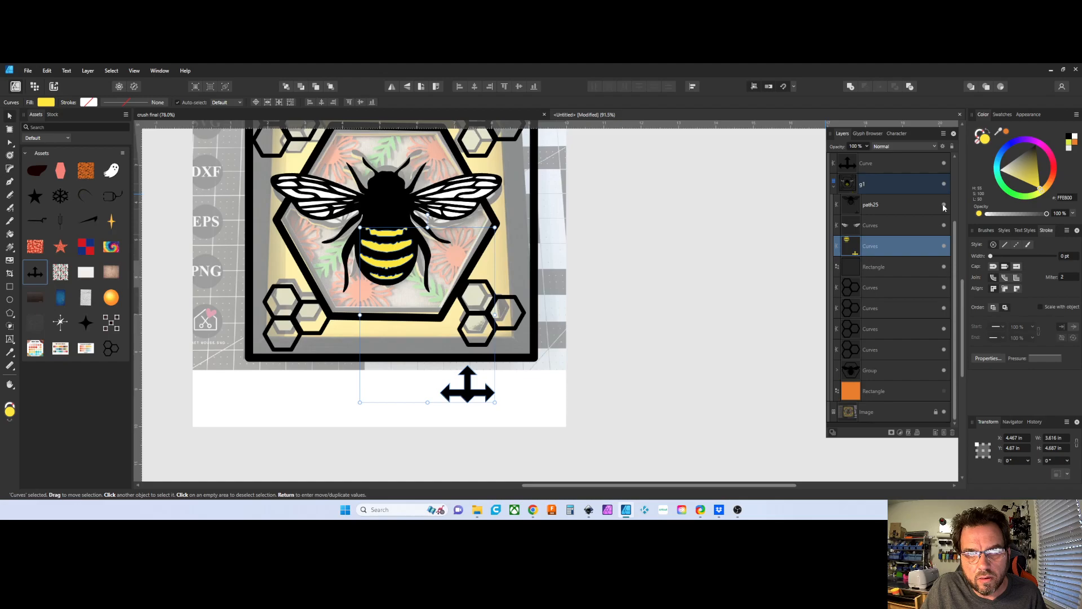
Hide the hexagon frame group and toggle the visibility of path25 to check the merged shapes beneath it.
click(877, 206)
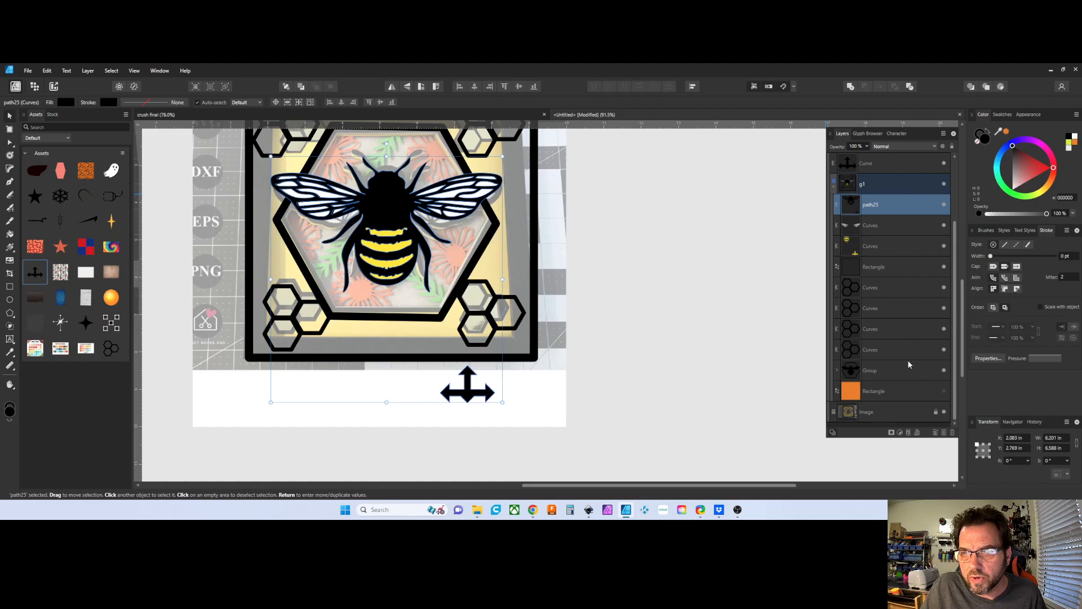
click(944, 370)
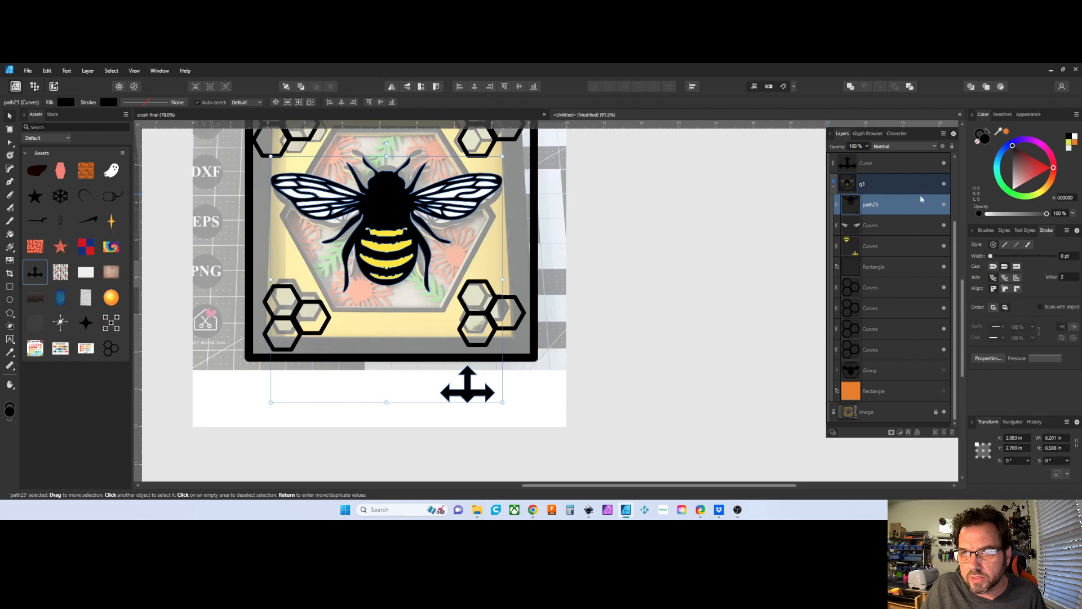
click(944, 205)
click(945, 204)
click(944, 204)
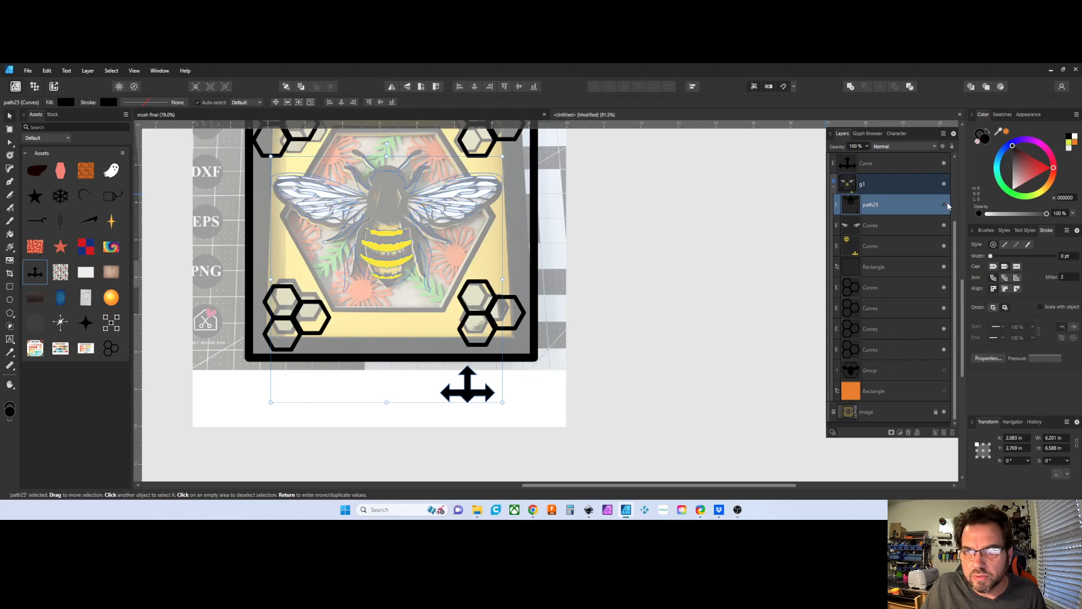
click(945, 204)
Try to move the merged bee-and-arrow shape off the artboard, then undo the last changes.
drag(463, 397, 596, 361)
key(ctrl+z)
key(ctrl+z)
key(ctrl+z)
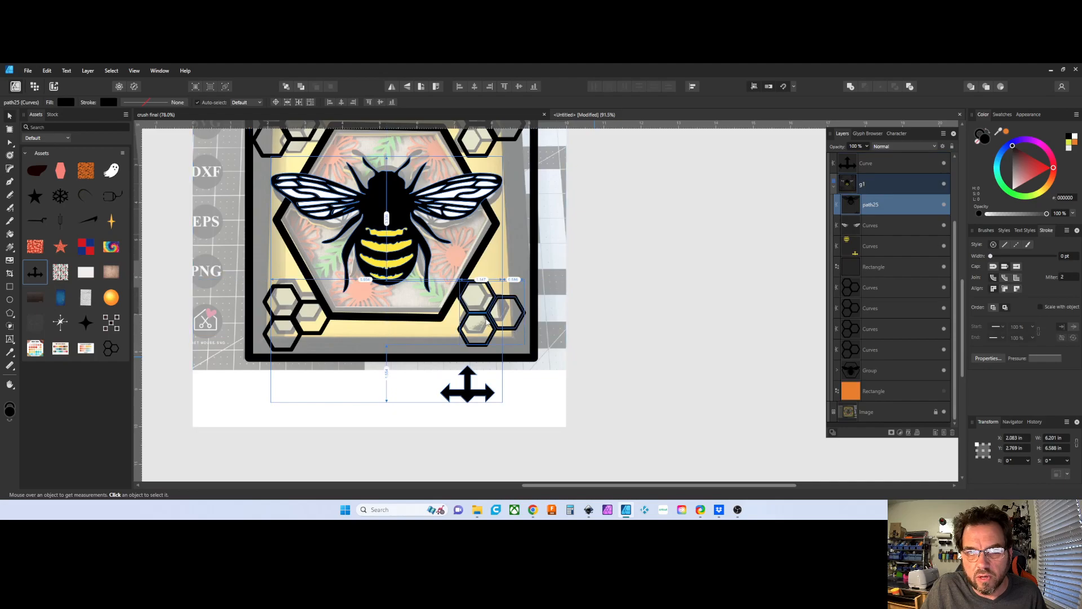
Duplicate the remaining black arrow shape twice in place and hide the hexagon frame group.
scroll(693, 321, down, 1)
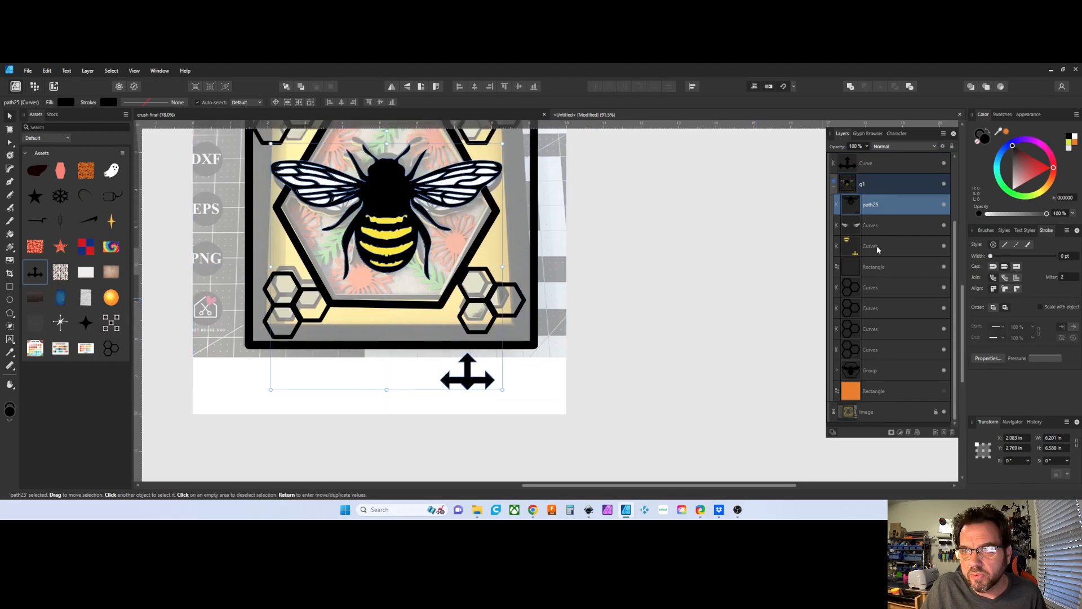
click(877, 247)
click(876, 167)
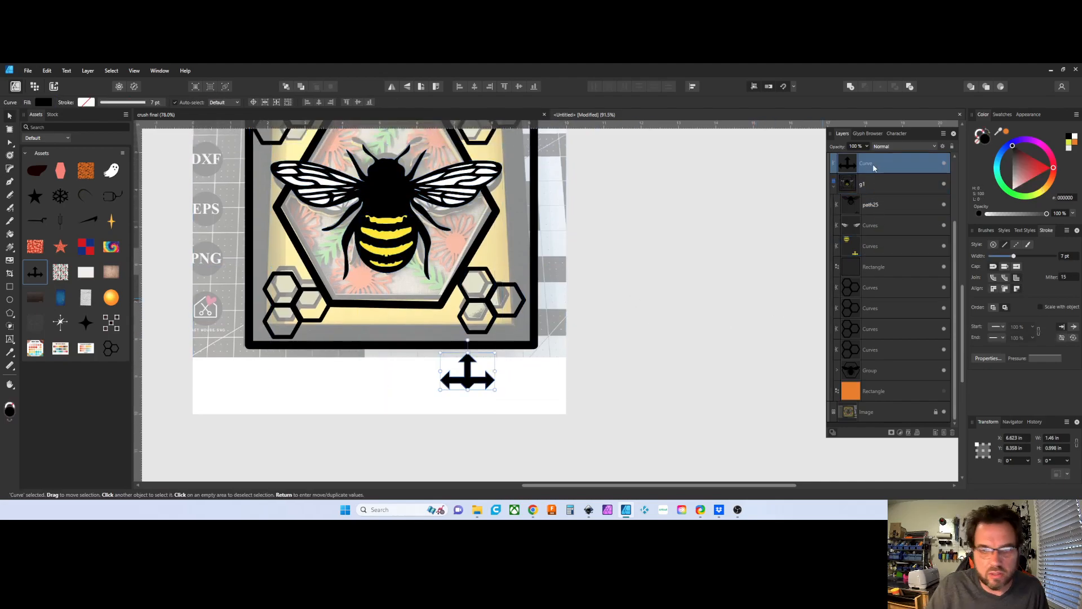
key(ctrl+j)
key(ctrl+j)
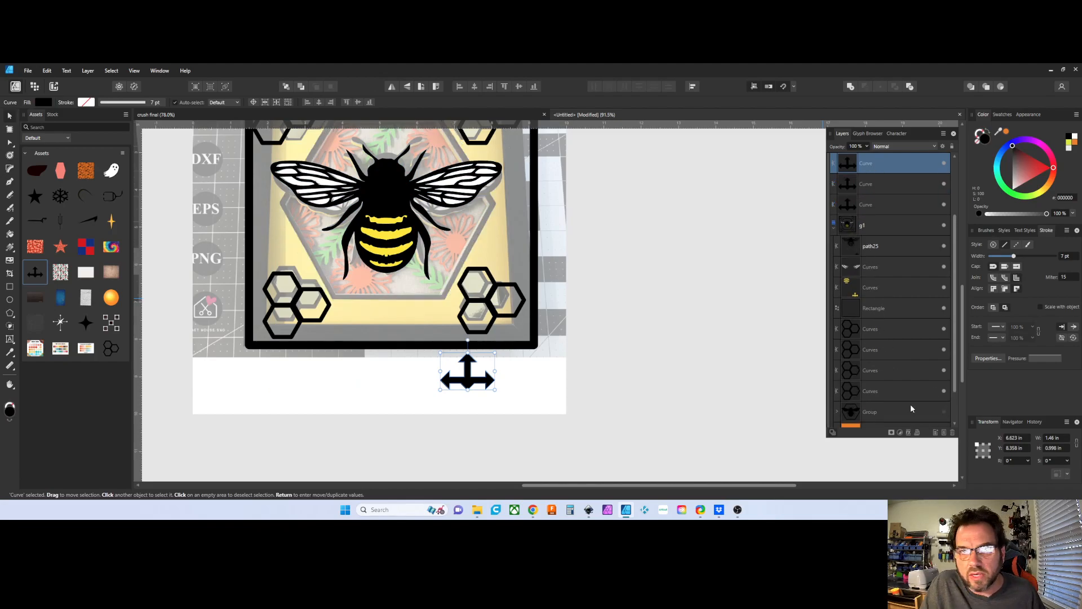
scroll(631, 277, down, 1)
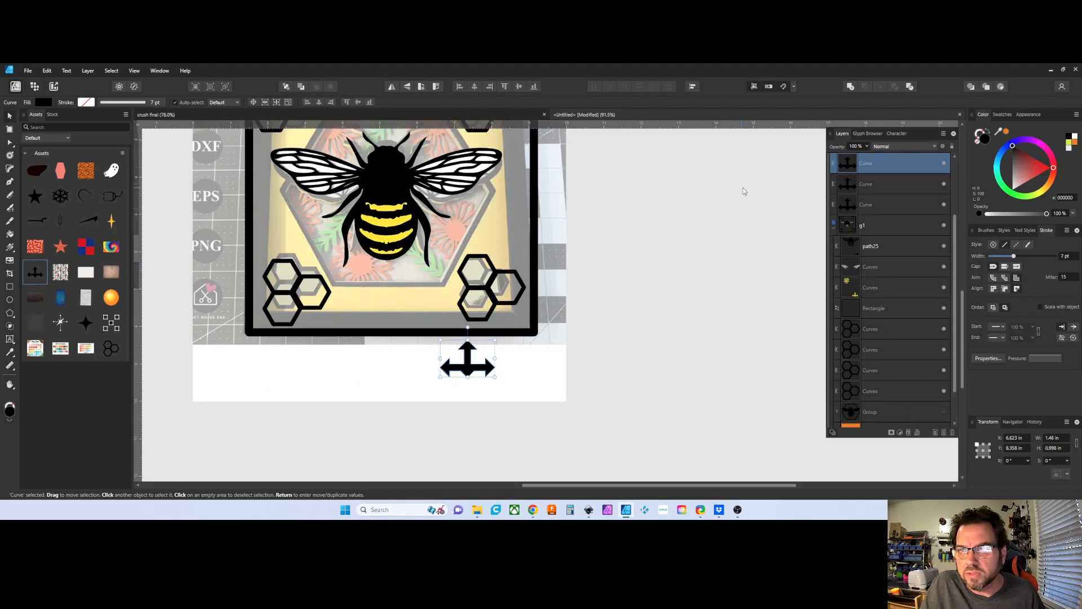
Merge one arrow copy with path25 and another with the yellow stripe curves using the Add operation.
click(883, 247)
ctrl+click(878, 202)
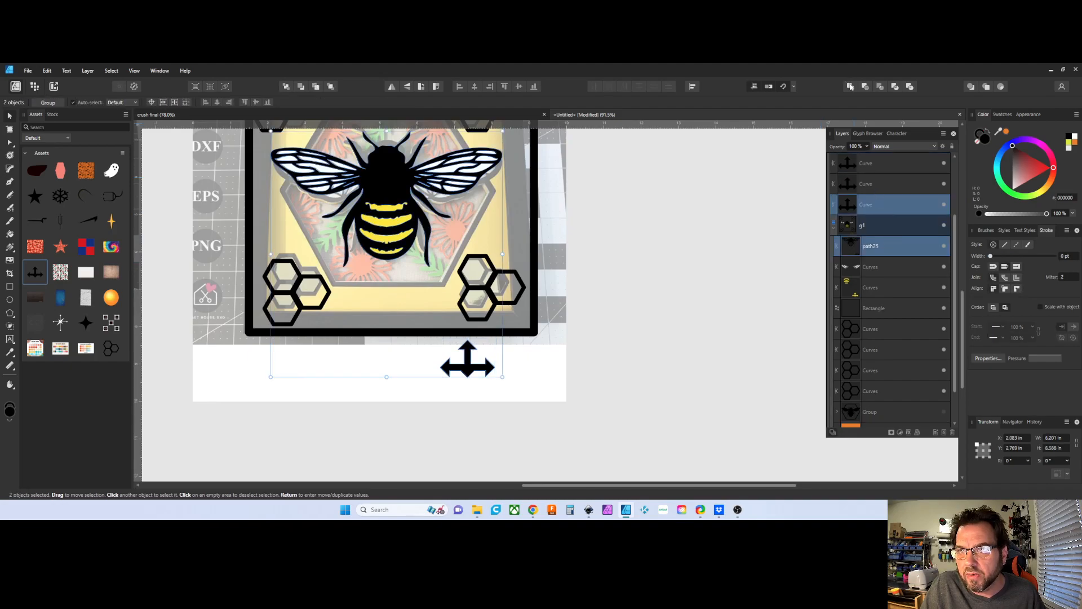
click(850, 86)
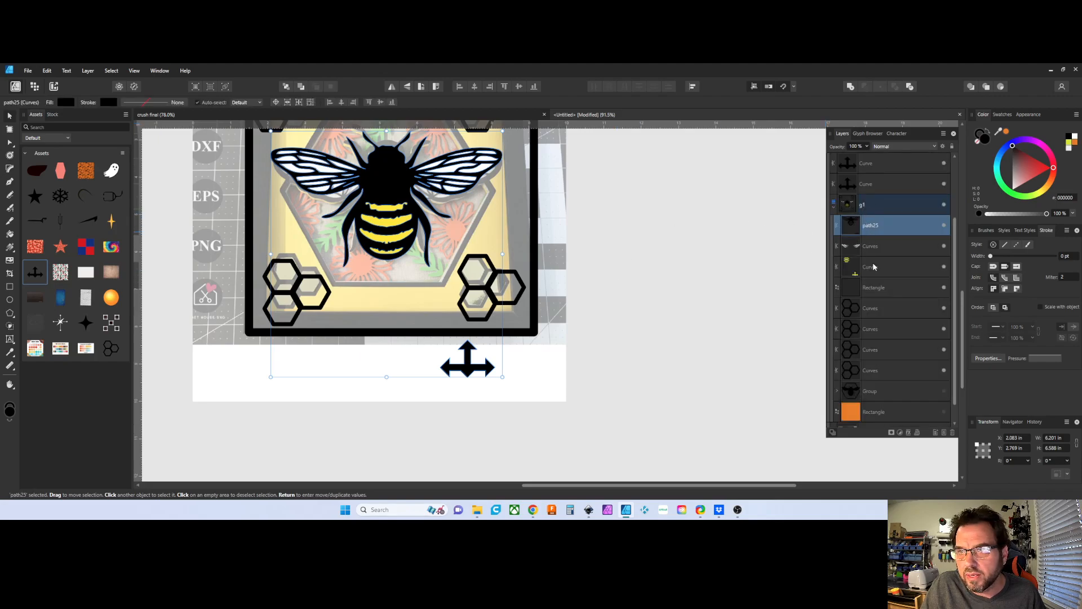
click(873, 266)
ctrl+click(863, 184)
click(850, 86)
Merge the last arrow copy with the white wing curves using the Add operation.
click(875, 230)
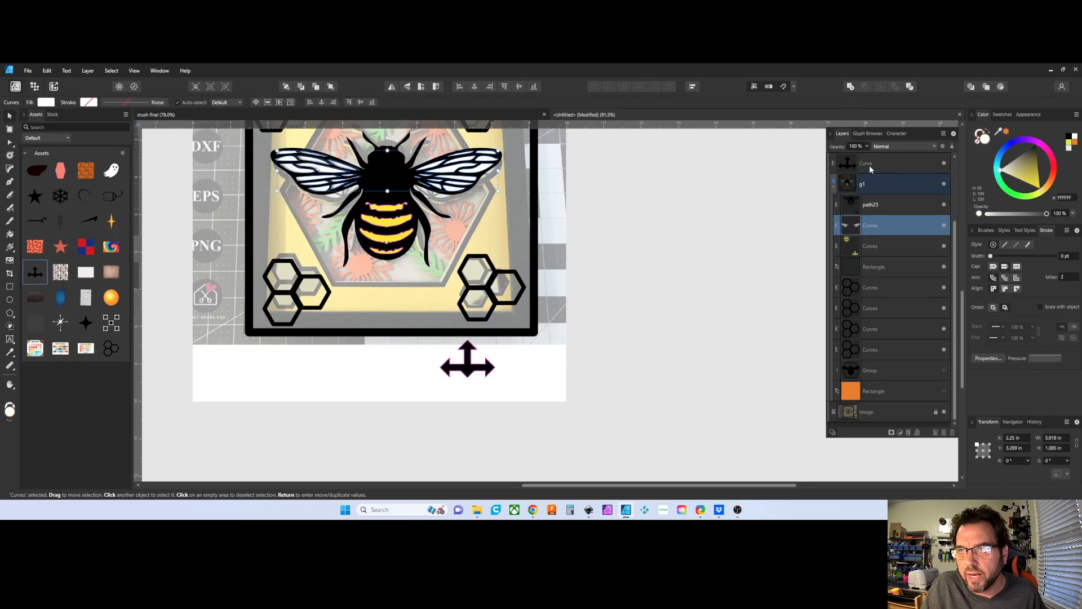
ctrl+click(869, 165)
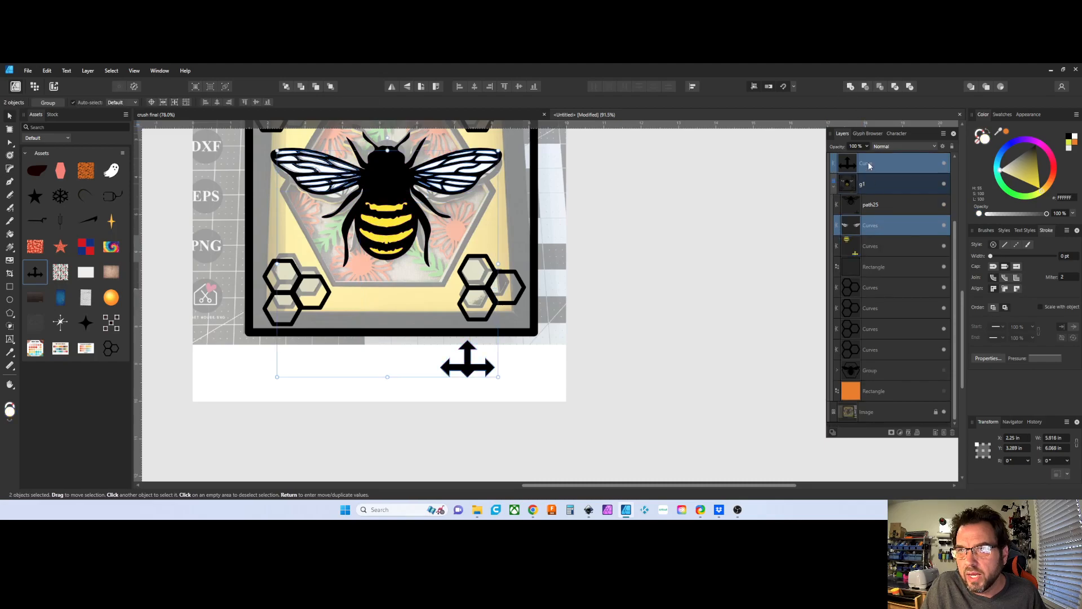
click(849, 88)
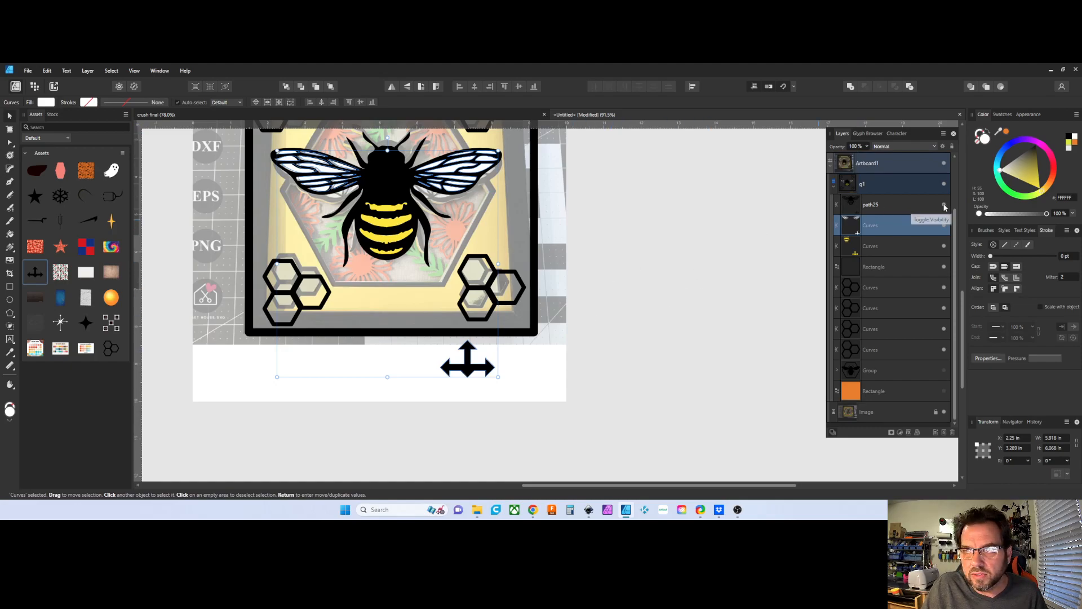
Hide path25 and move the white wings with their merged arrow onto the empty canvas to the right of the artboard.
click(944, 205)
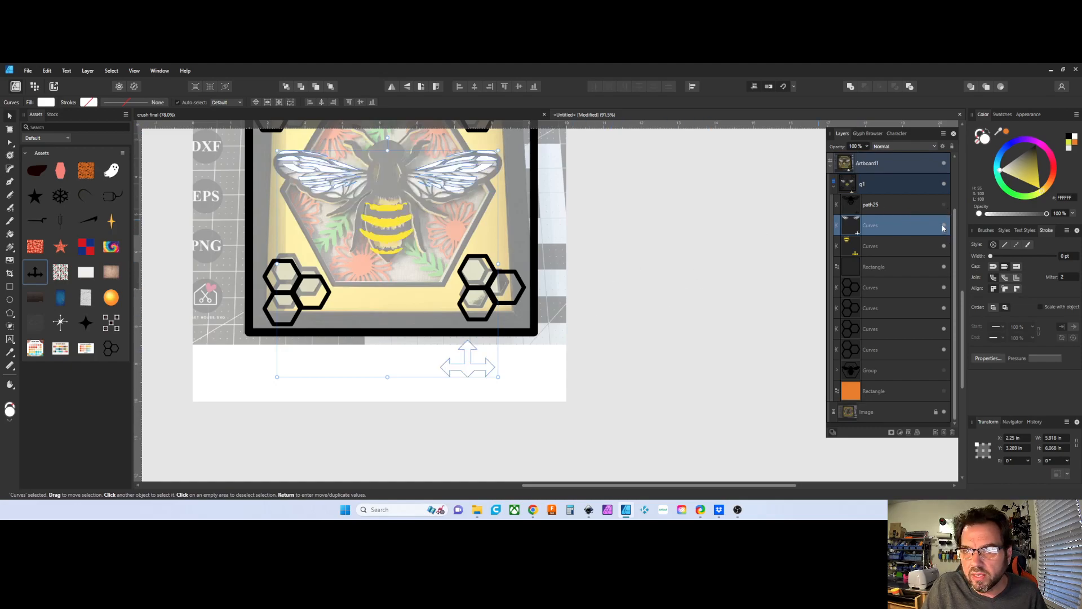
click(944, 226)
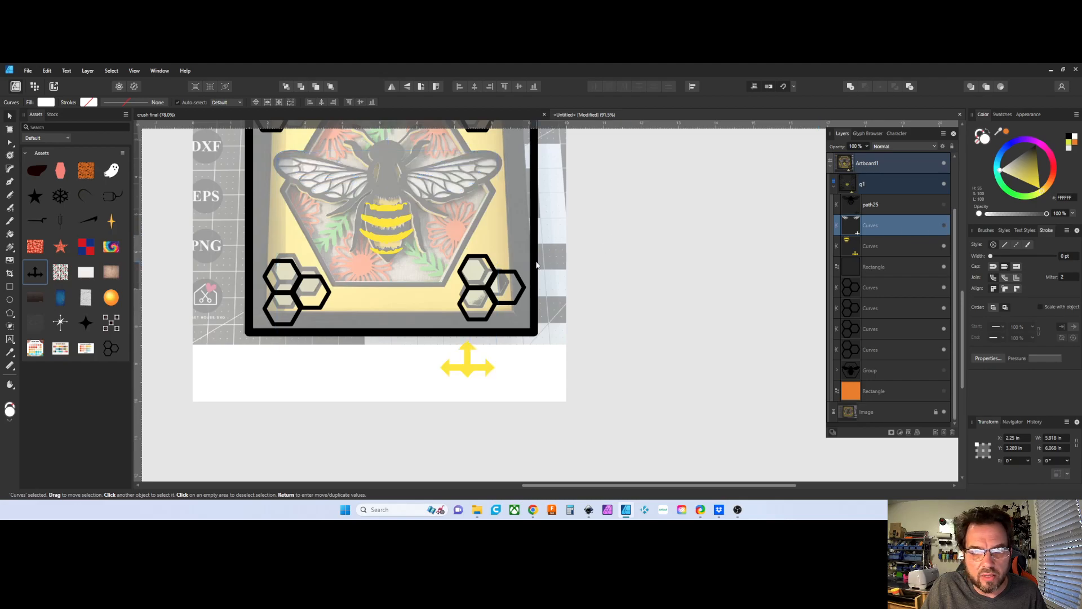
drag(383, 240, 480, 254)
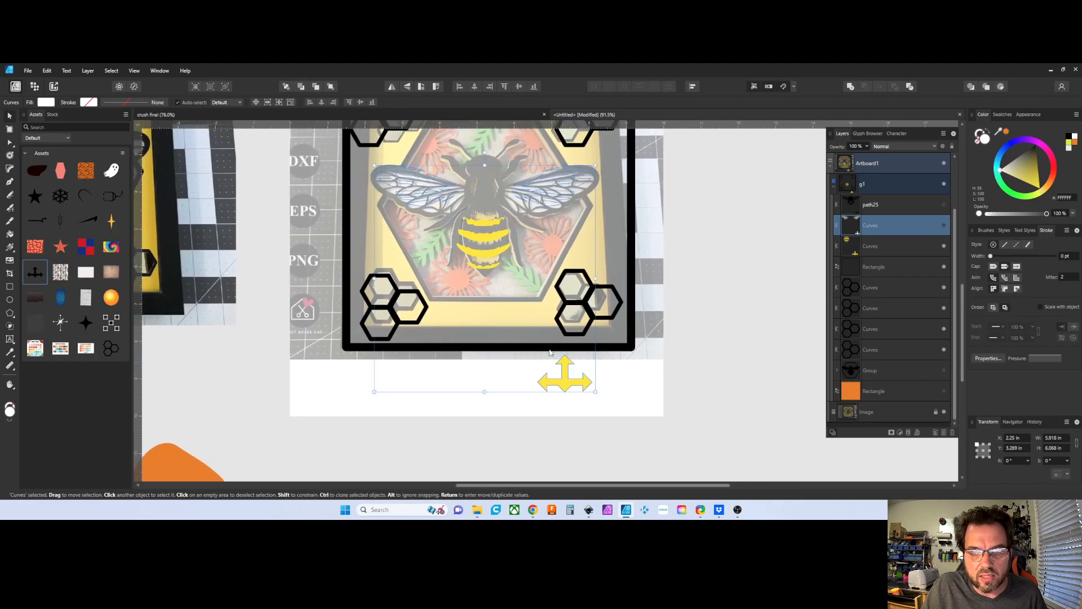
drag(571, 385, 610, 370)
scroll(722, 304, down, 3)
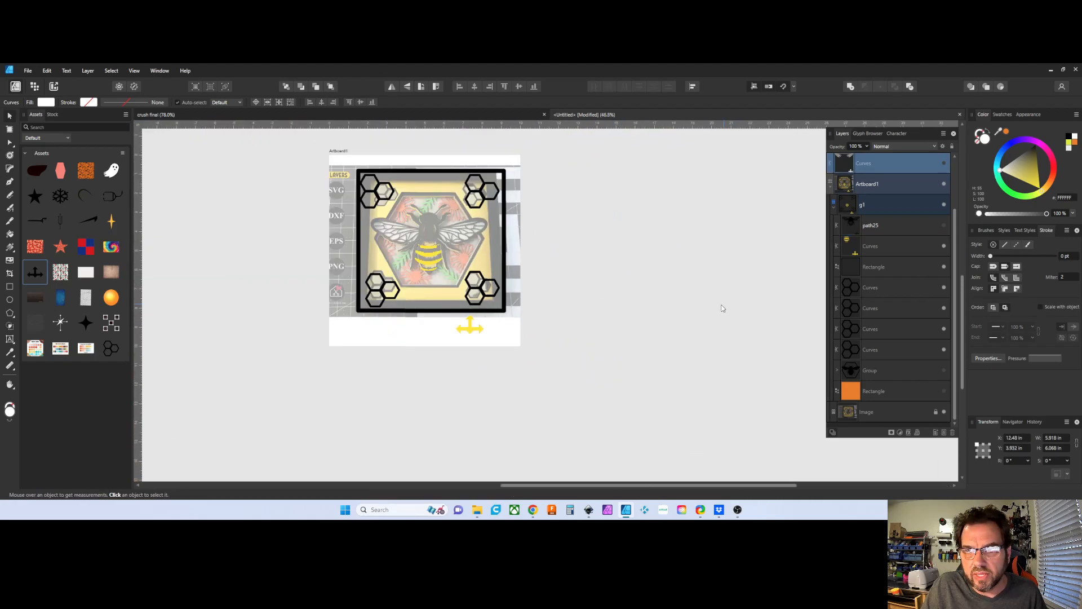
drag(648, 336, 423, 291)
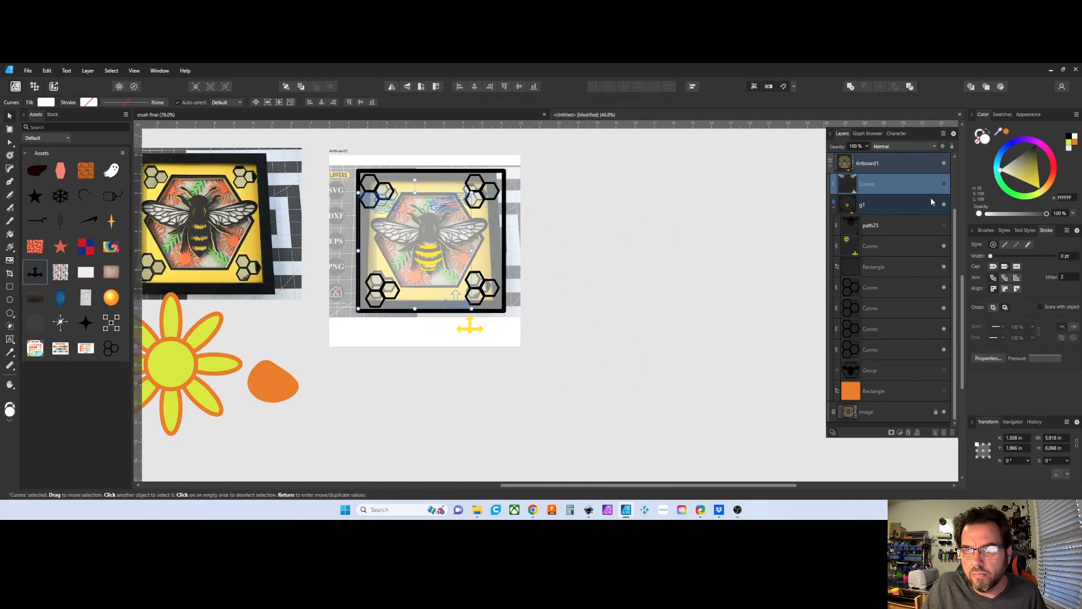
drag(455, 305, 642, 302)
Move the yellow stripes with their merged arrow off the artboard, beside the white wings and arrow.
click(478, 328)
key(a)
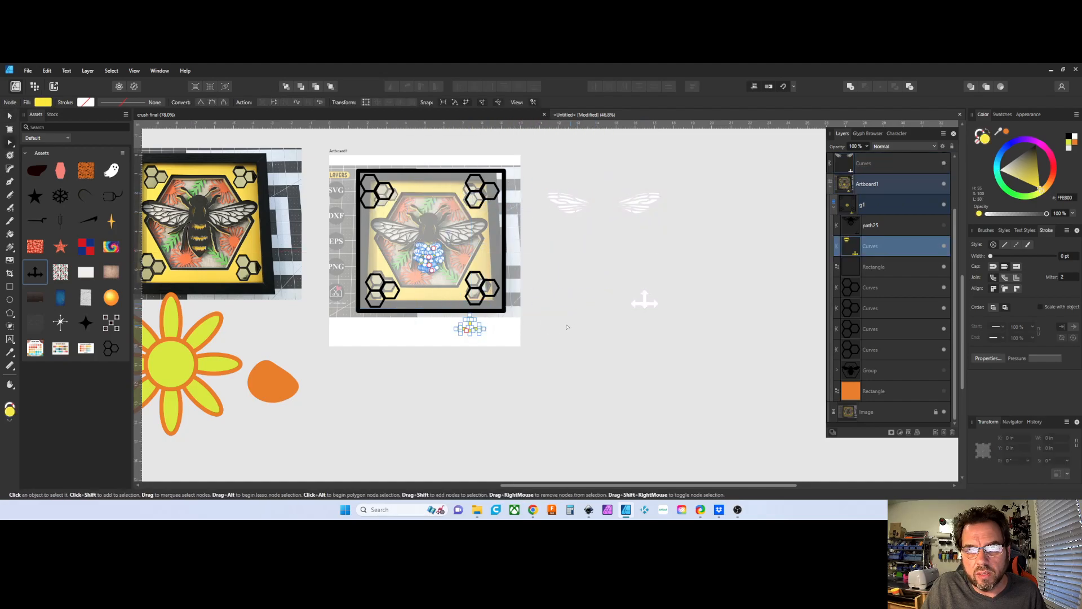
key(v)
drag(470, 327, 637, 297)
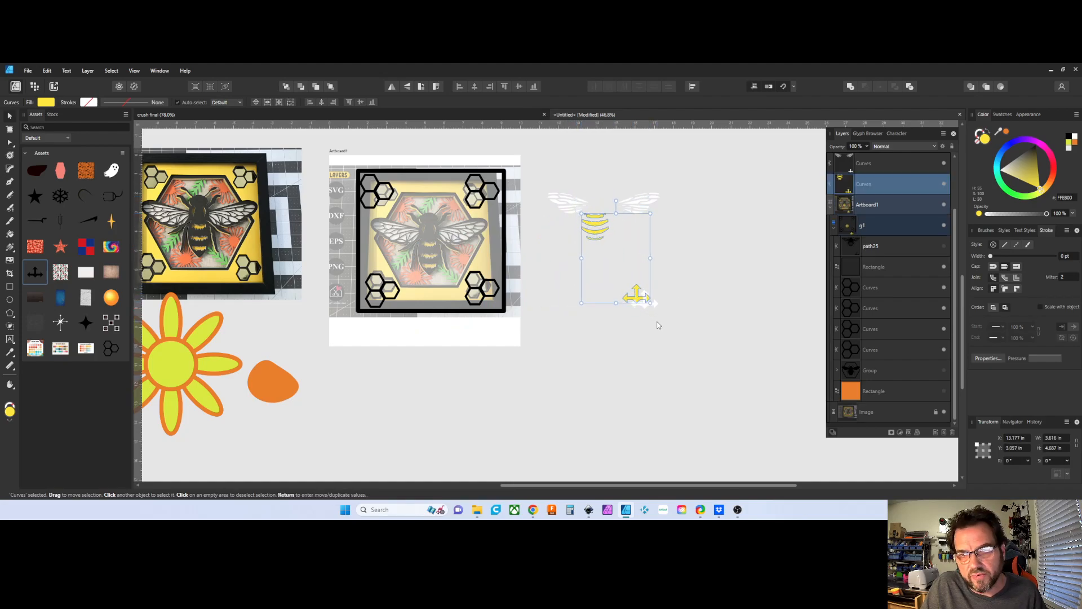
Align the yellow arrow exactly over the white arrow, bringing the yellow stripe shape to the front.
scroll(657, 319, up, 3)
scroll(678, 338, up, 3)
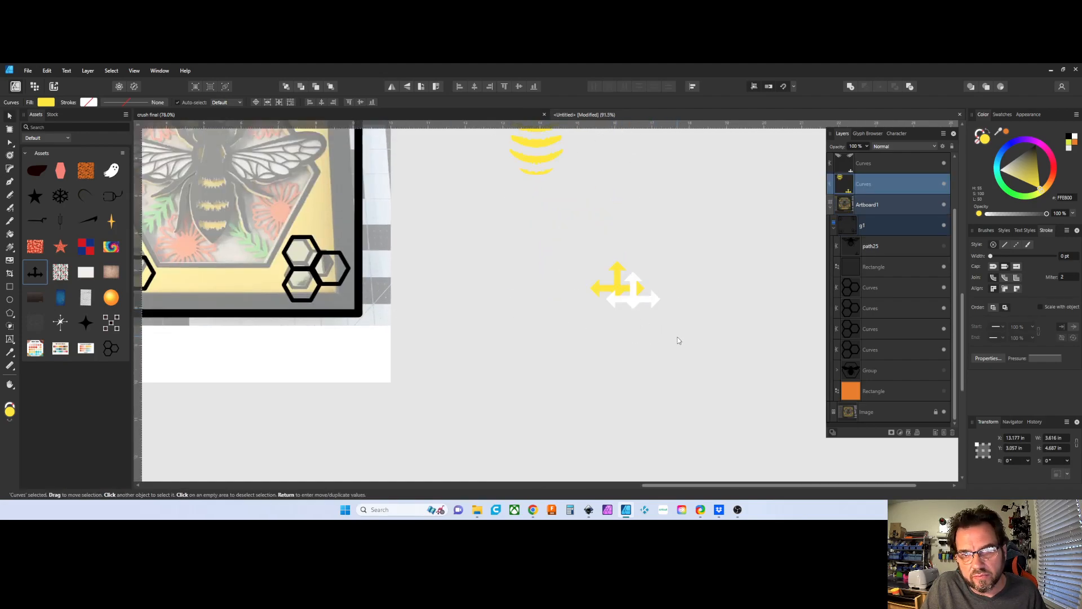
mouse_move(617, 349)
mouse_down()
mouse_move(634, 340)
mouse_move(632, 356)
mouse_up()
click(329, 88)
scroll(632, 357, up, 5)
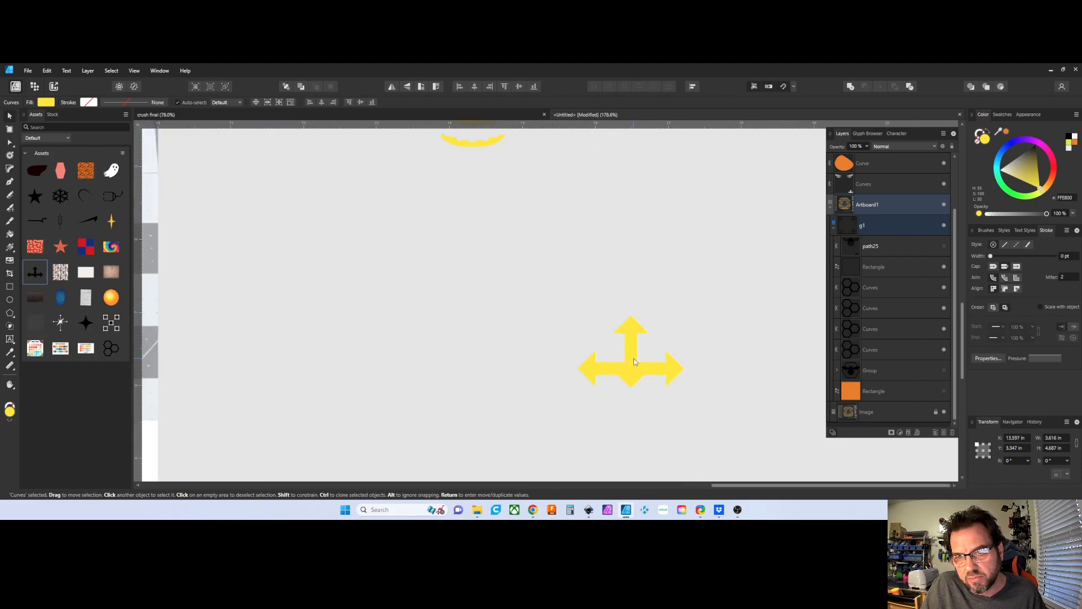
key(Right)
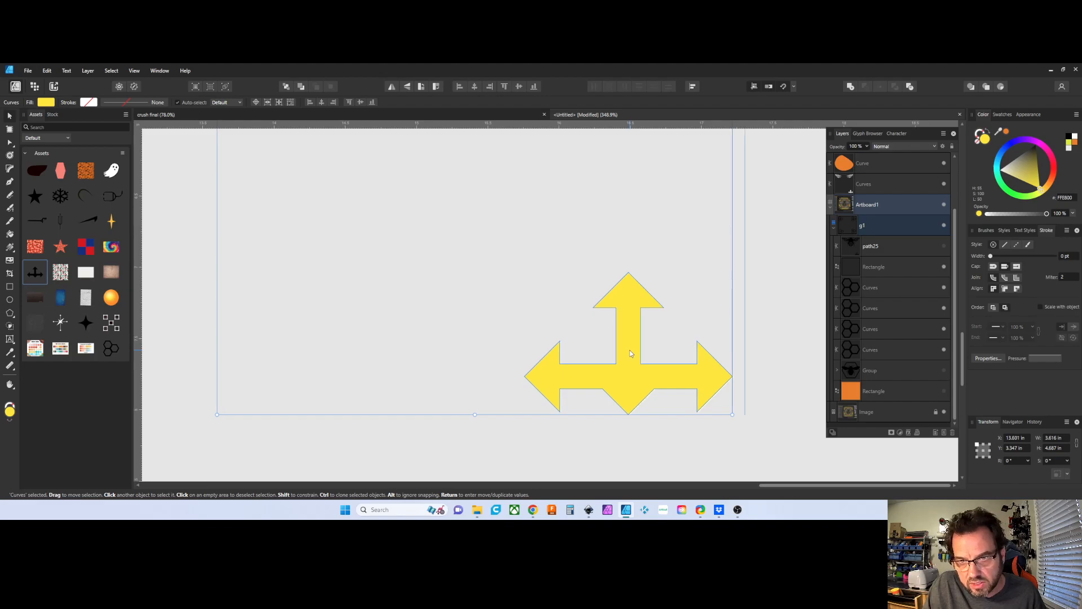
scroll(576, 330, up, 1)
scroll(576, 330, down, 3)
scroll(514, 266, up, 4)
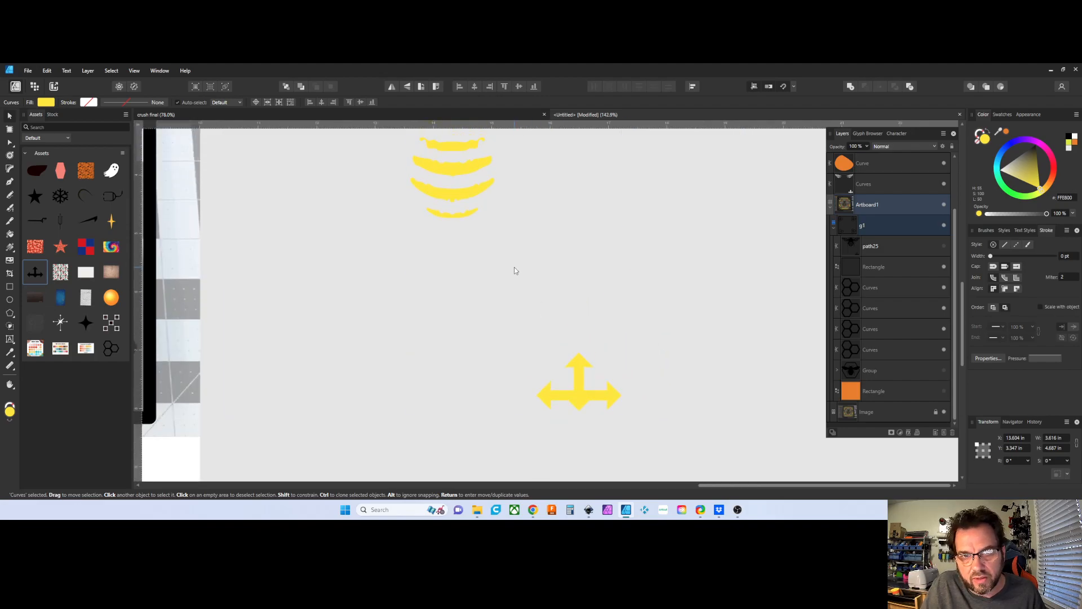
scroll(576, 303, down, 2)
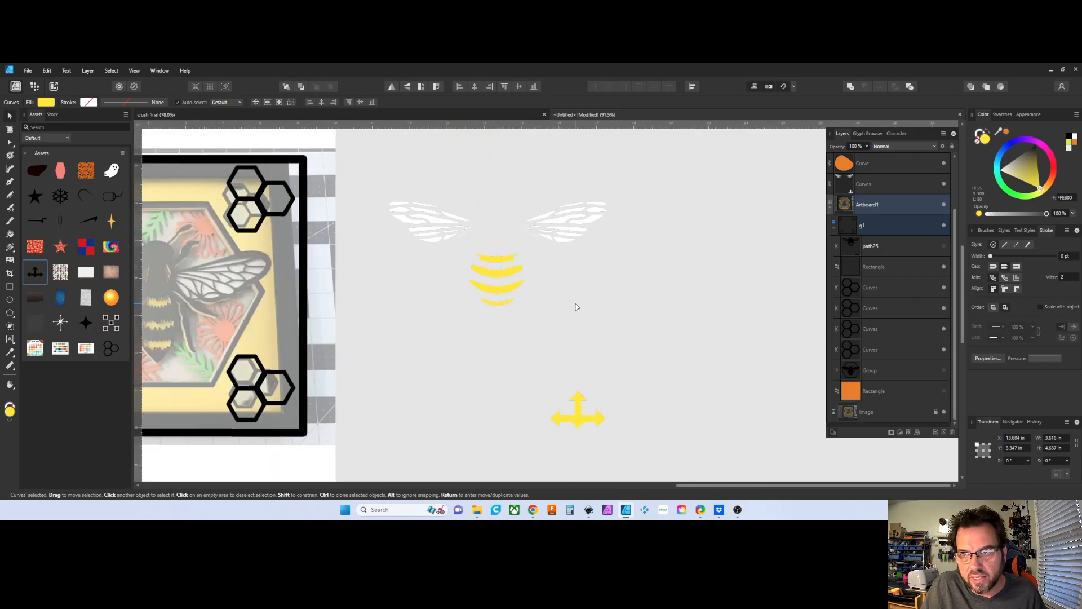
Show path25 and move it off the artboard onto the white wings and yellow stripes.
click(898, 244)
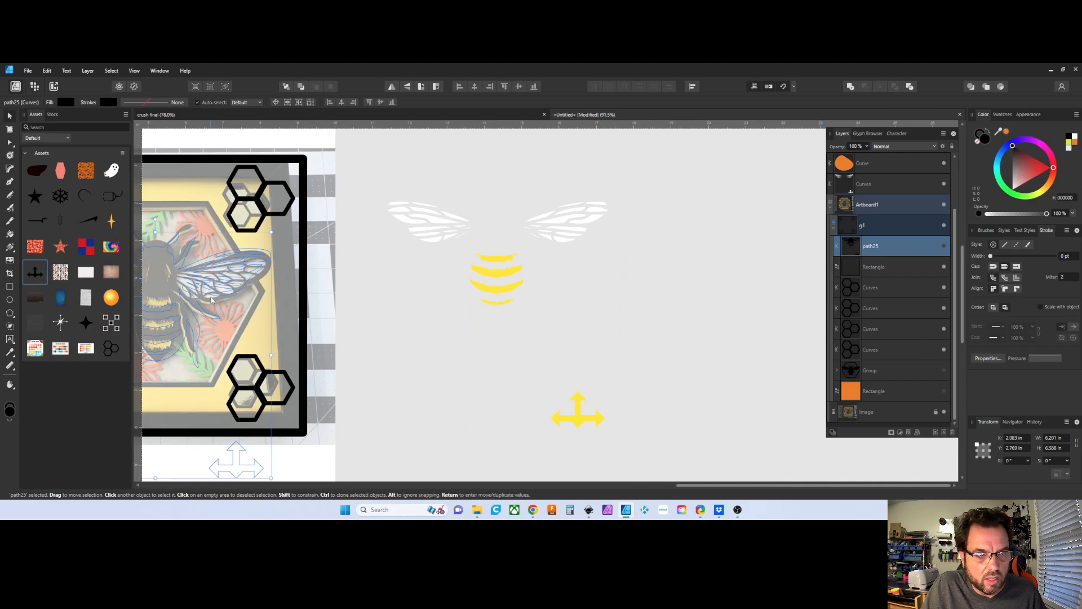
scroll(279, 307, down, 2)
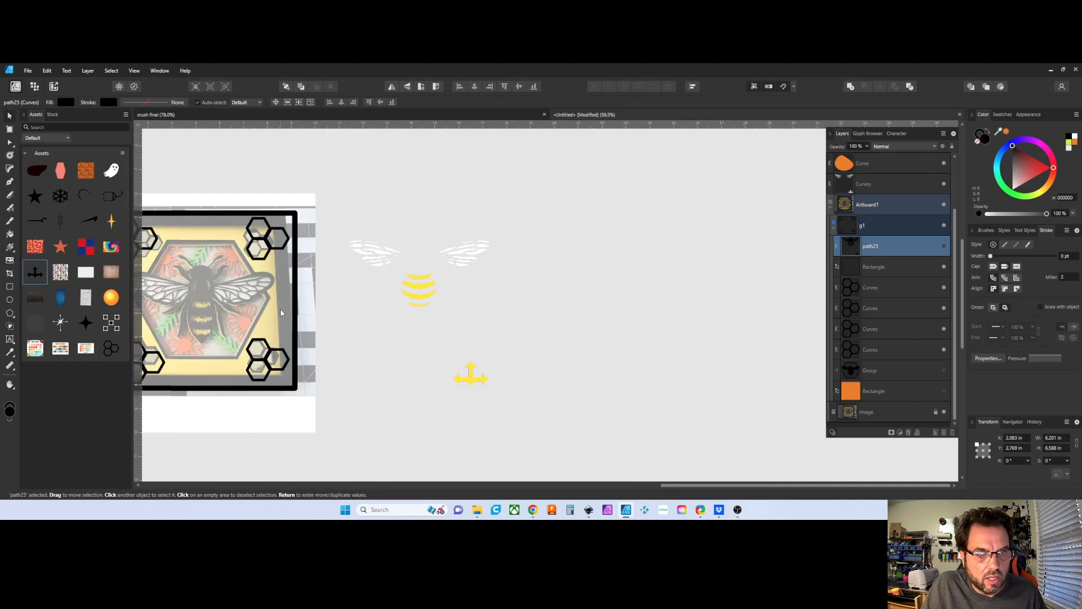
click(944, 246)
drag(190, 303, 411, 274)
scroll(433, 315, up, 4)
scroll(334, 316, down, 5)
drag(217, 327, 385, 286)
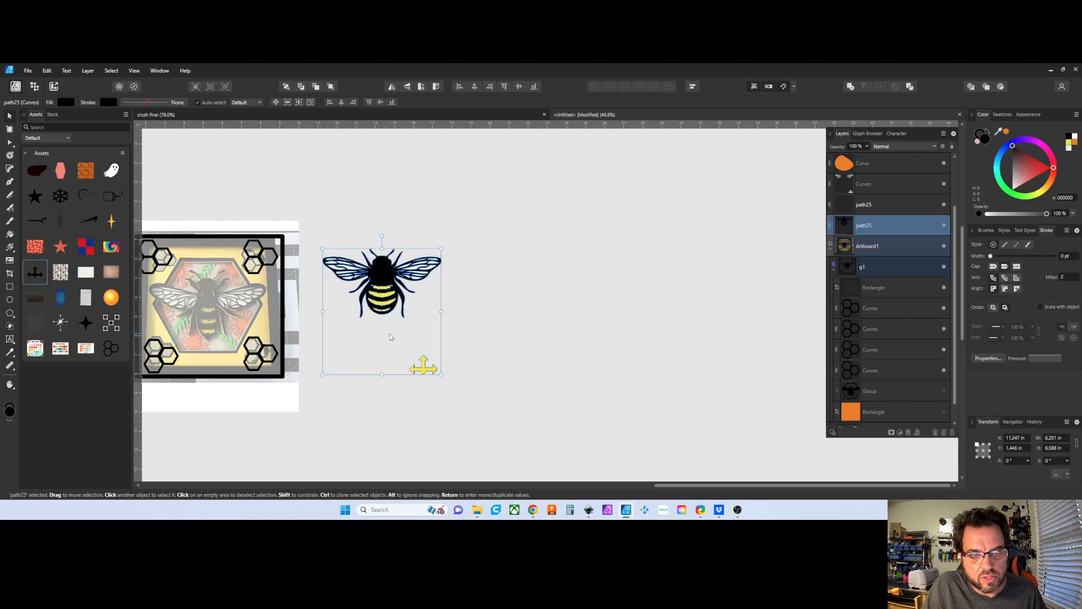
Examine how closely the arrow markers and bee layers line up in the reassembled artwork.
scroll(390, 337, up, 1)
scroll(425, 370, up, 4)
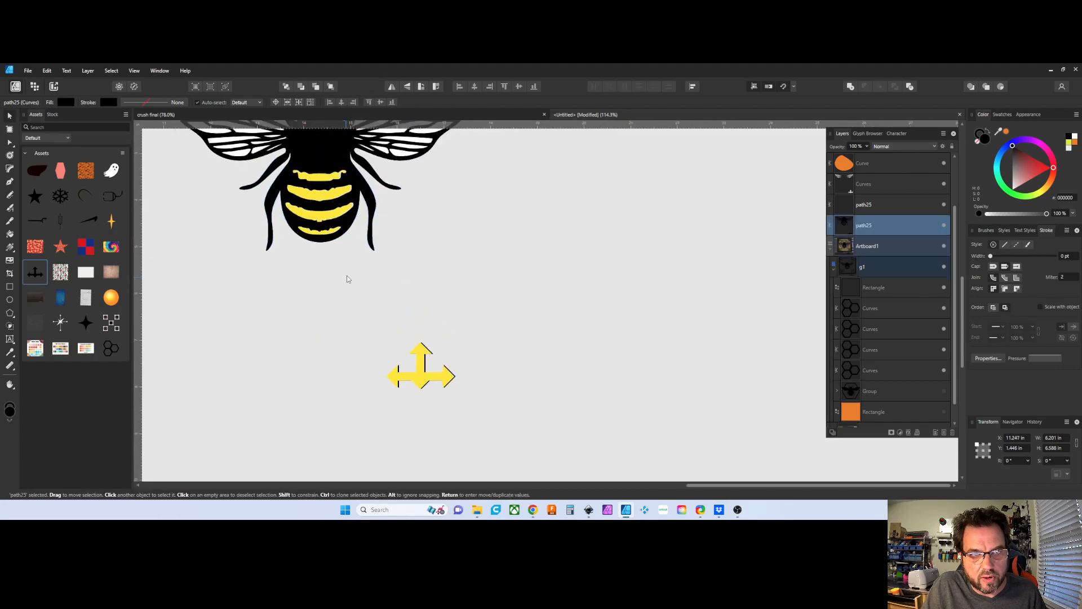
scroll(343, 163, up, 2)
scroll(352, 281, down, 2)
scroll(326, 320, up, 3)
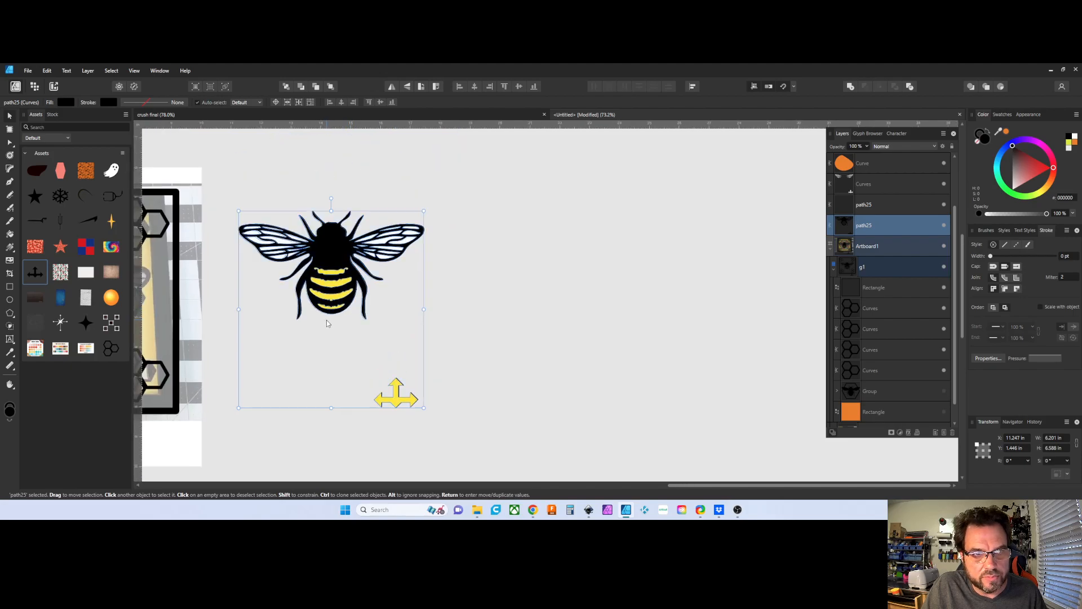
drag(326, 319, 408, 283)
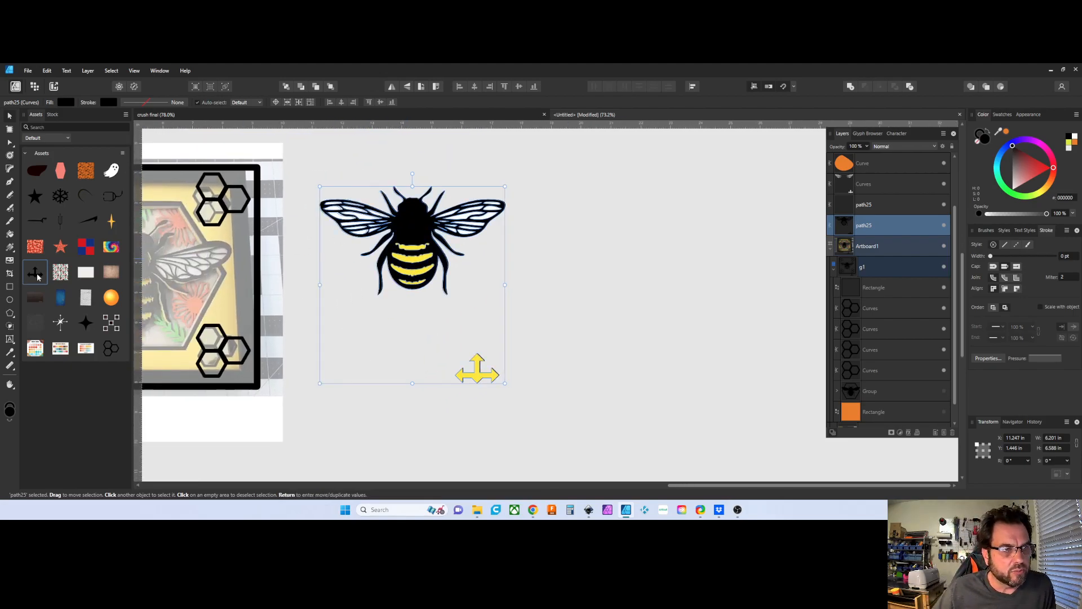
Examine the reassembled bee by selecting its yellow, white and black layers in turn and inspecting the stripe edges up close.
click(560, 283)
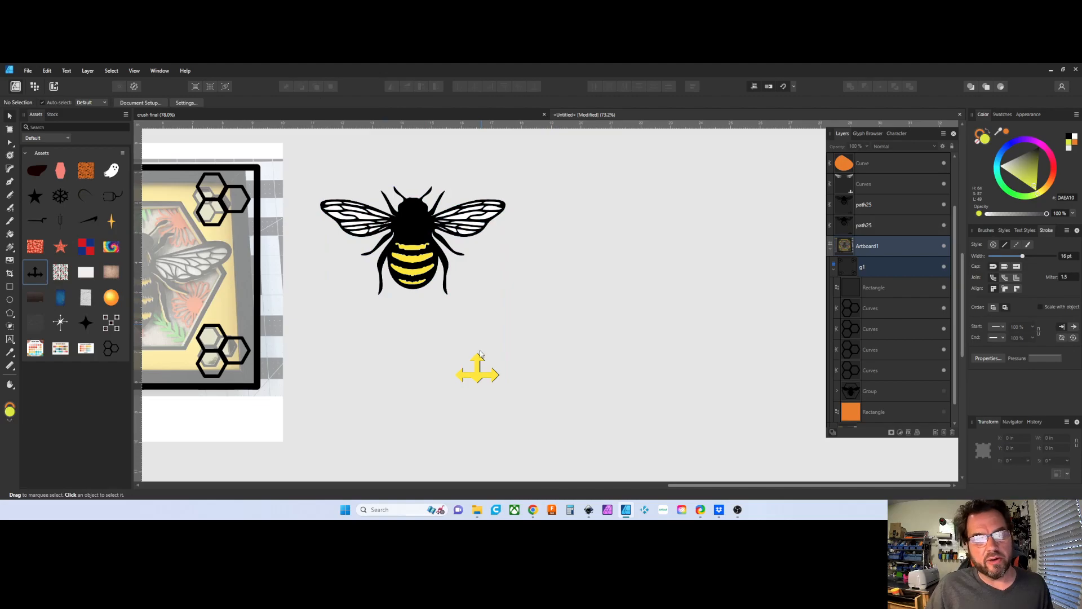
click(478, 367)
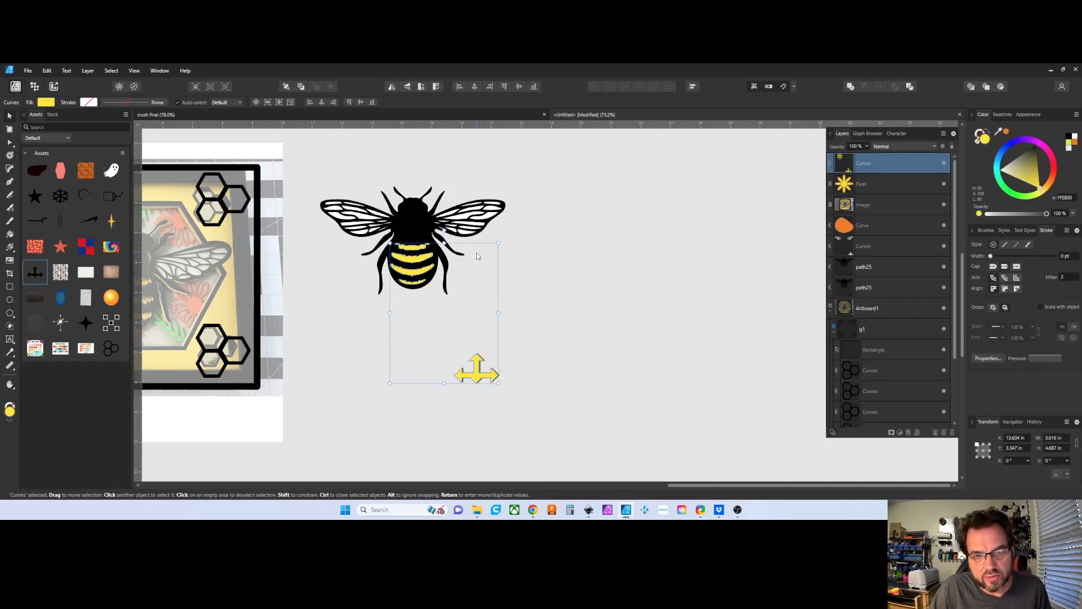
click(470, 221)
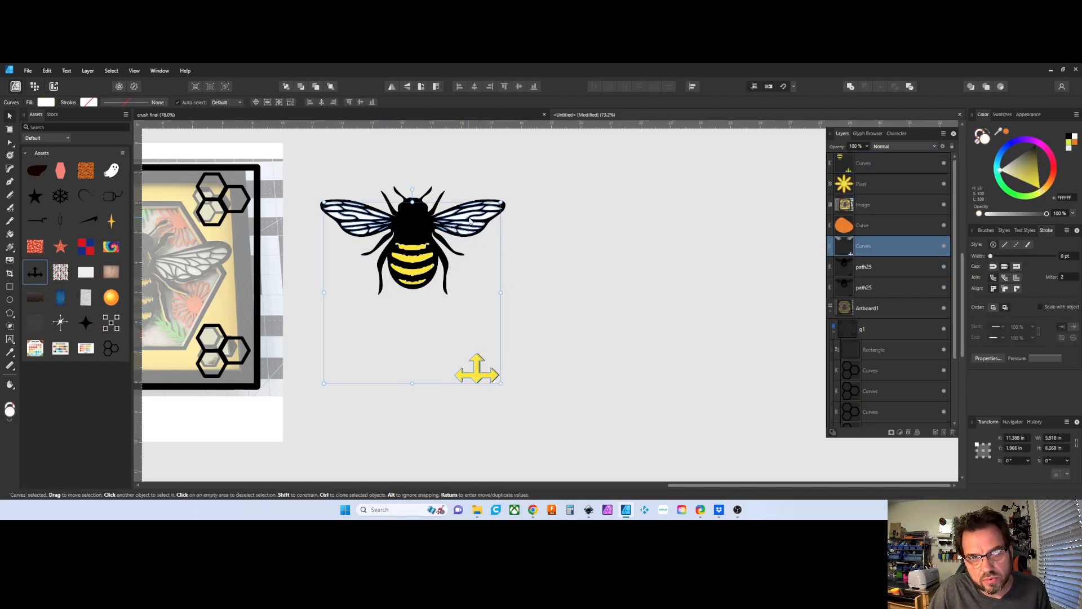
click(426, 226)
drag(426, 226, 424, 225)
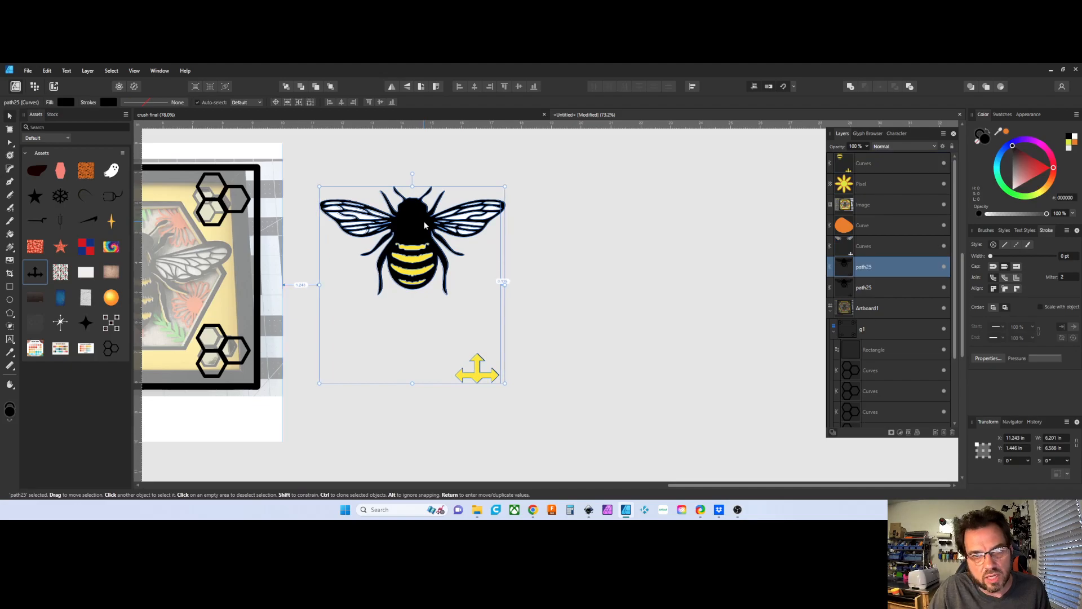
click(555, 232)
scroll(440, 278, up, 6)
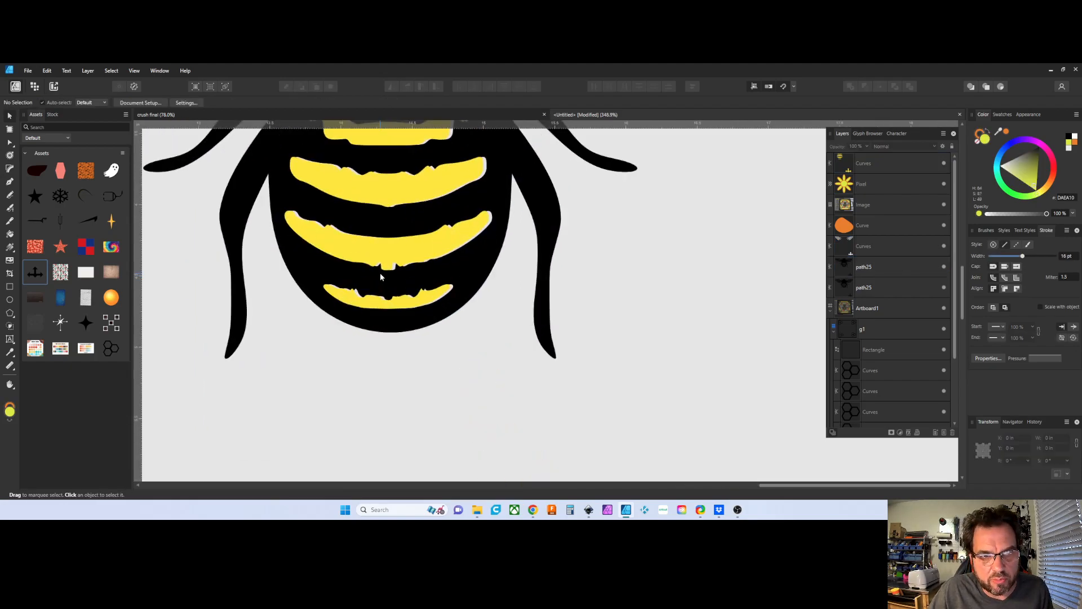
scroll(382, 276, down, 7)
Move the front black path25 beside the bee, fill its holes to form a solid silhouette, and line it up level with the original.
drag(374, 241, 535, 225)
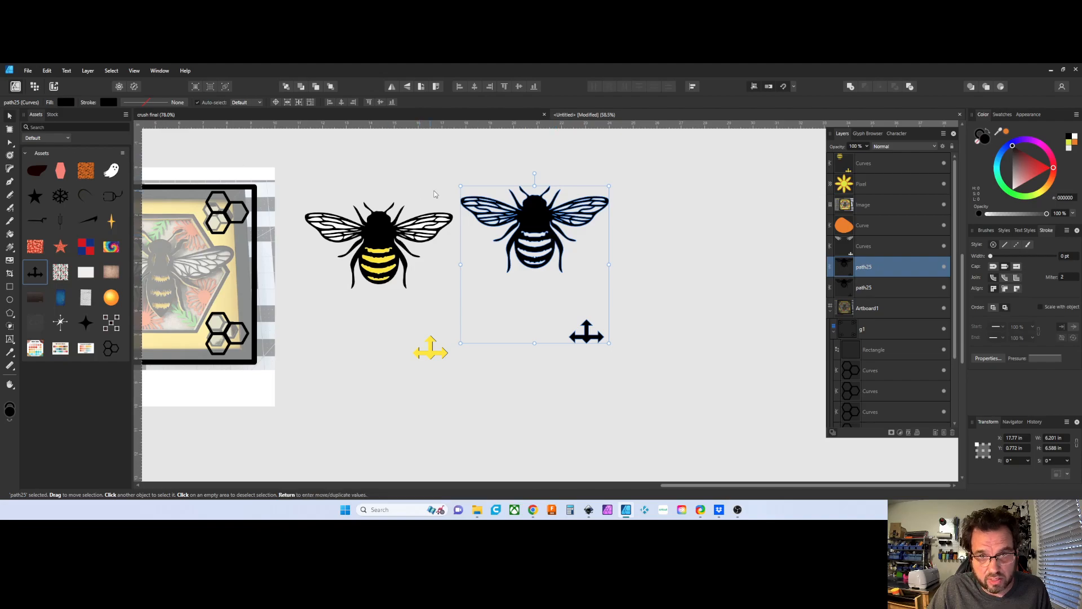
click(88, 71)
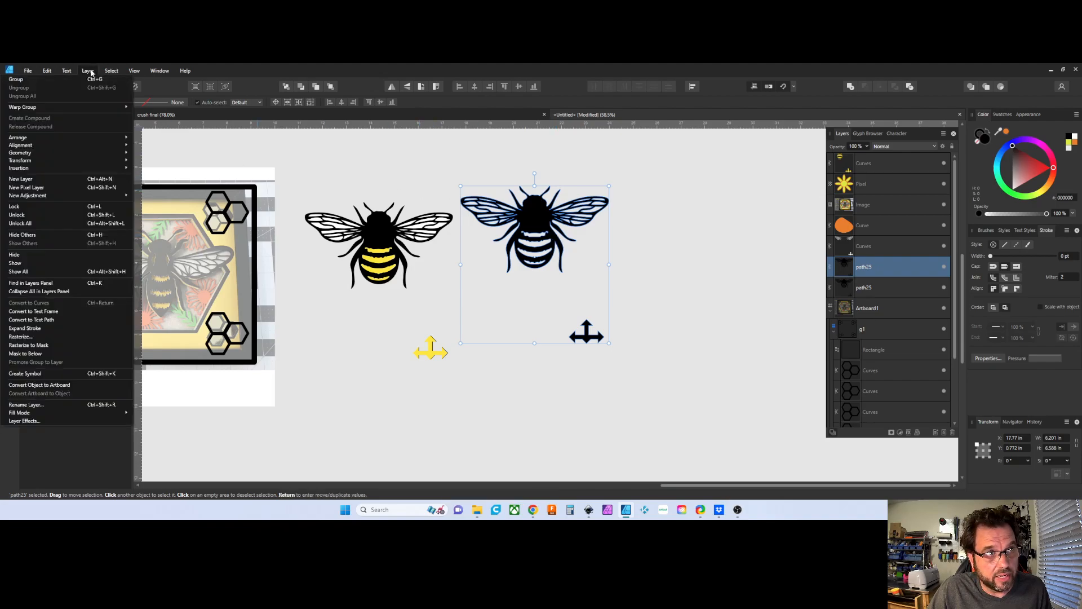
mouse_move(76, 151)
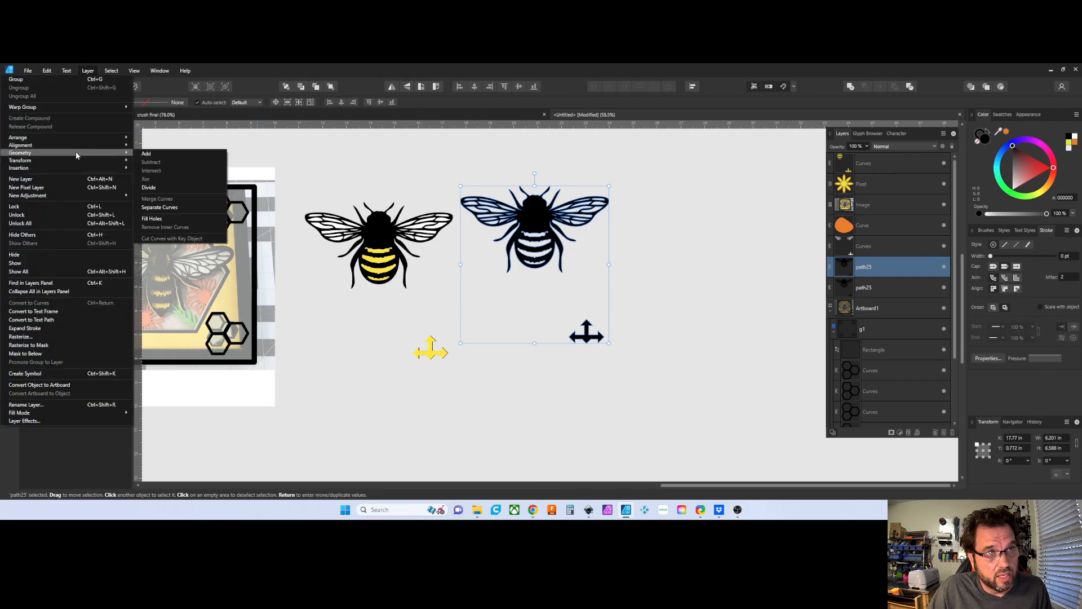
click(151, 218)
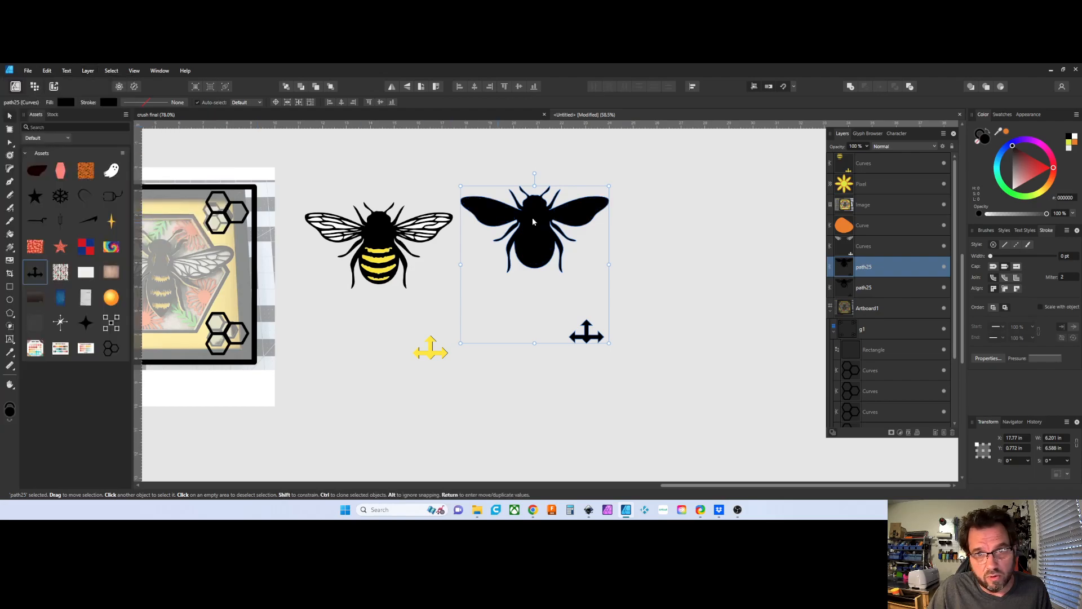
drag(550, 227, 533, 252)
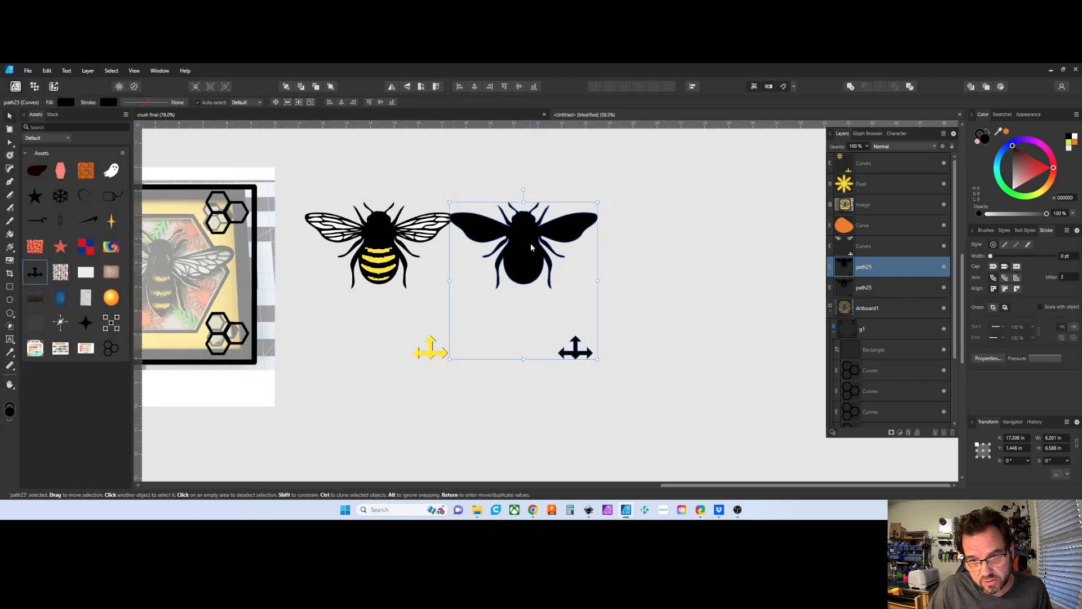
Move the yellow stripes and their arrow marker onto the solid bee silhouette and its black arrow.
scroll(565, 383, down, 3)
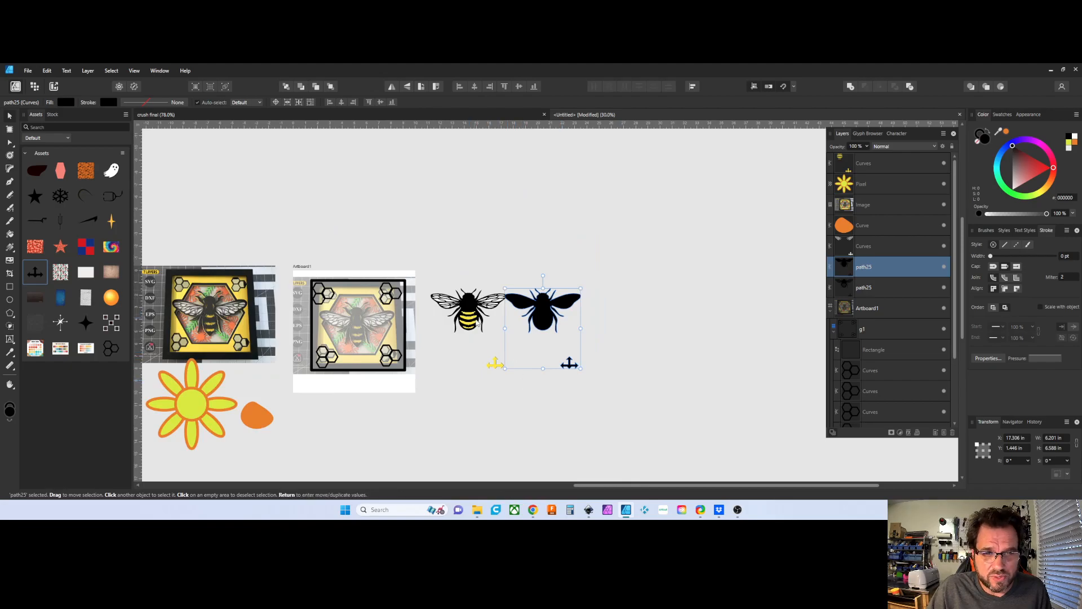
scroll(482, 344, up, 4)
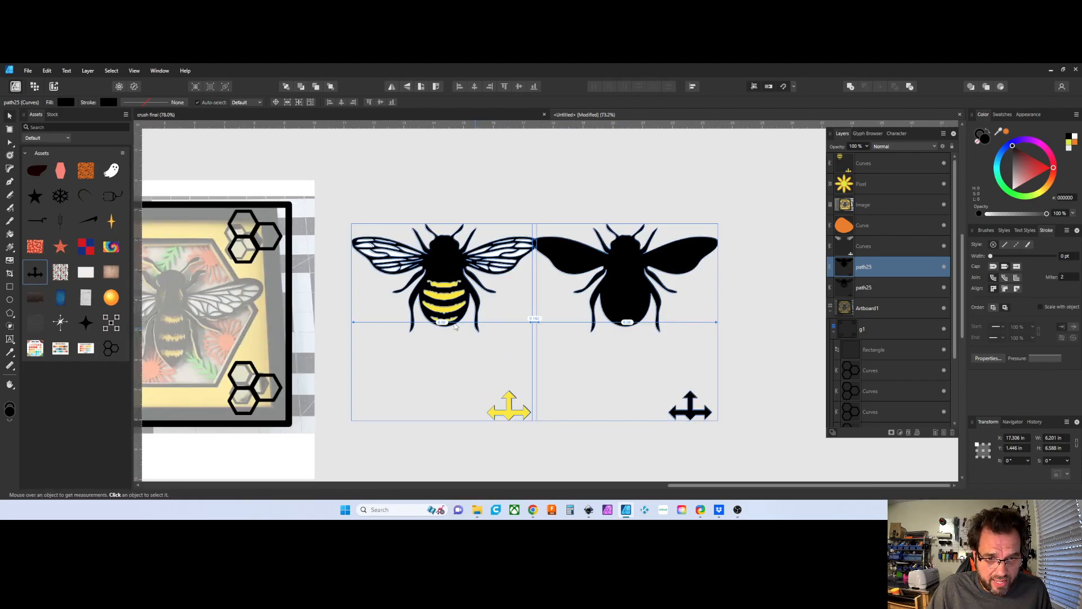
click(448, 300)
drag(449, 300, 631, 299)
click(567, 287)
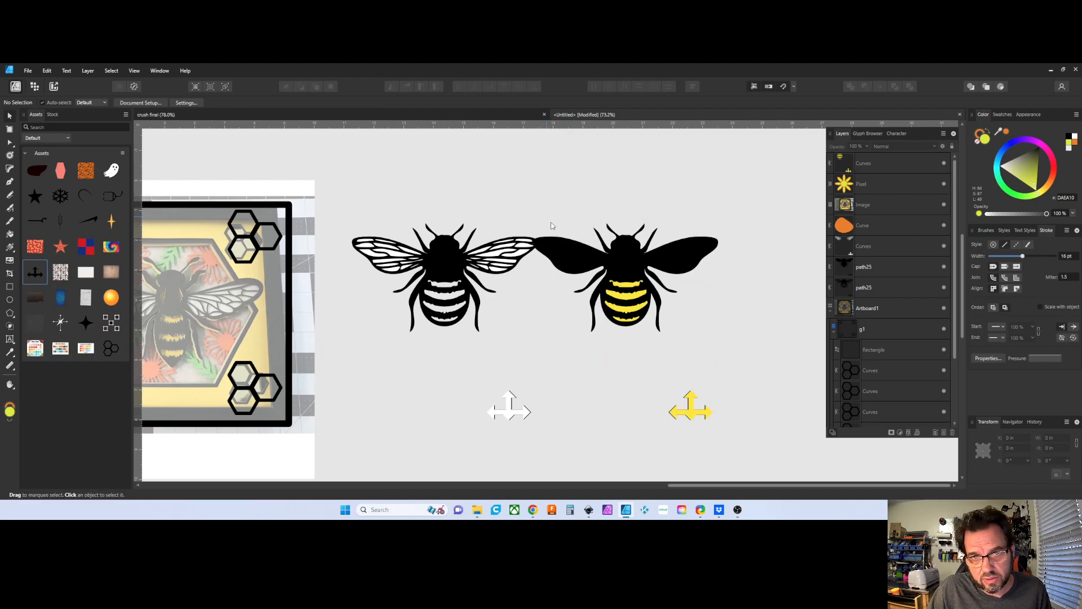
Copy the solid bee silhouette together with the yellow stripes and arrow lying on it.
click(567, 240)
shift+click(617, 298)
right_click(617, 298)
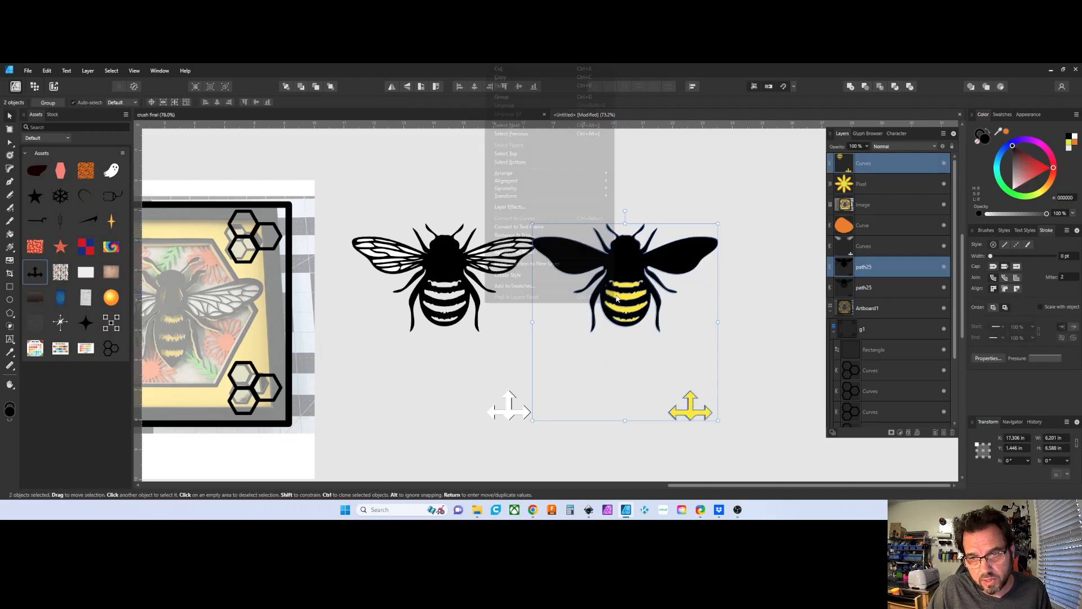
click(529, 79)
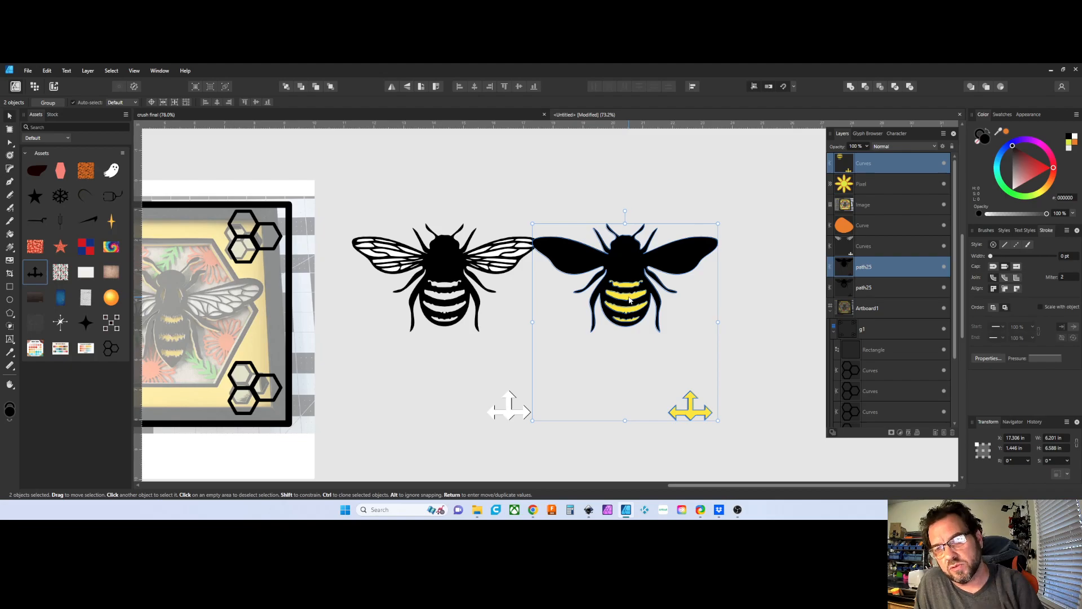
click(864, 87)
key(ctrl+v)
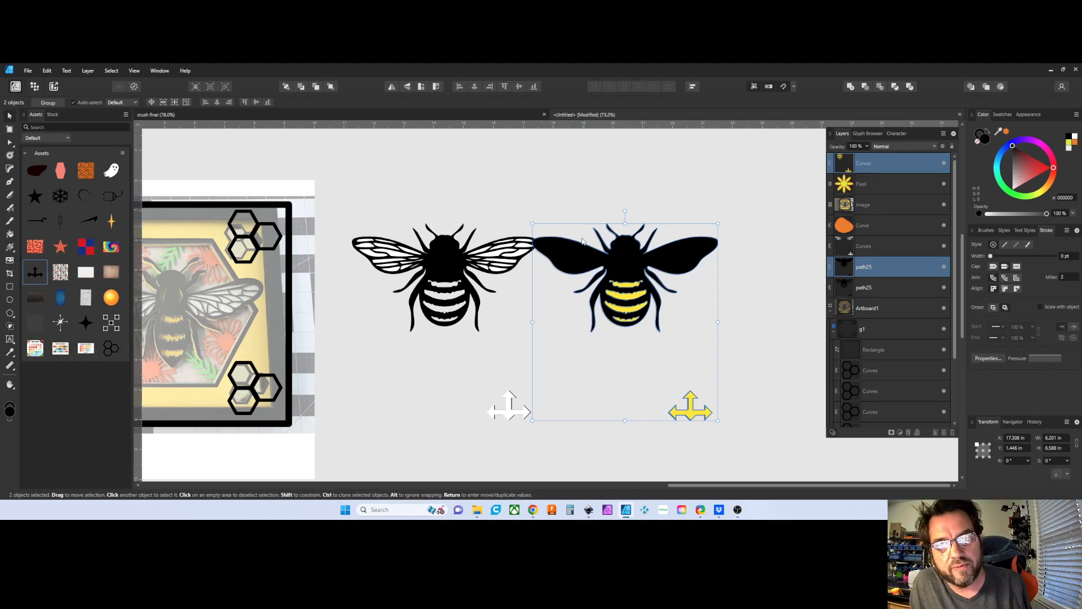
right_click(614, 265)
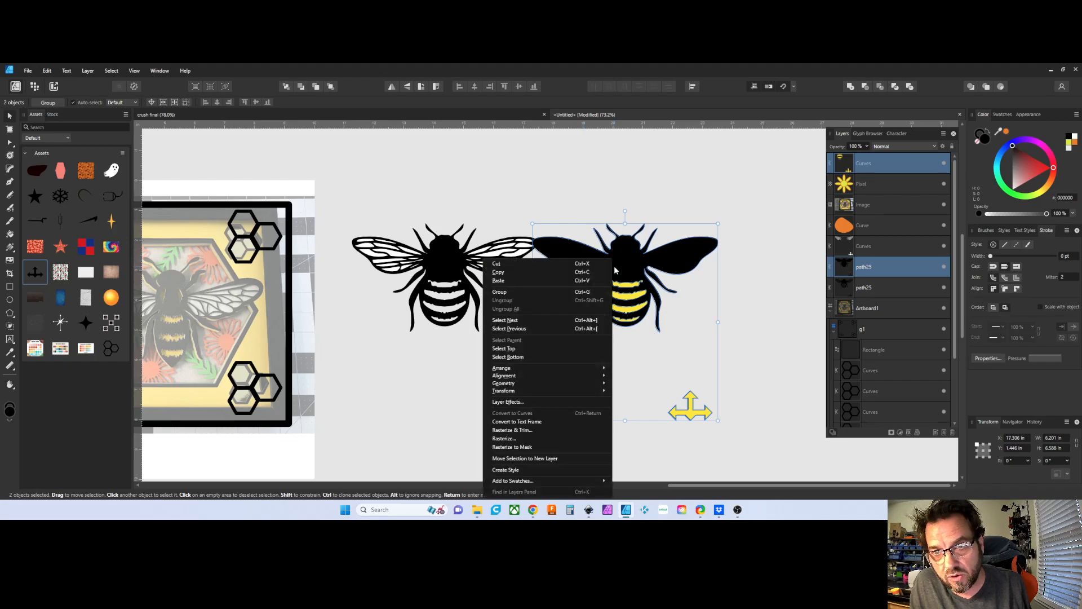
click(550, 272)
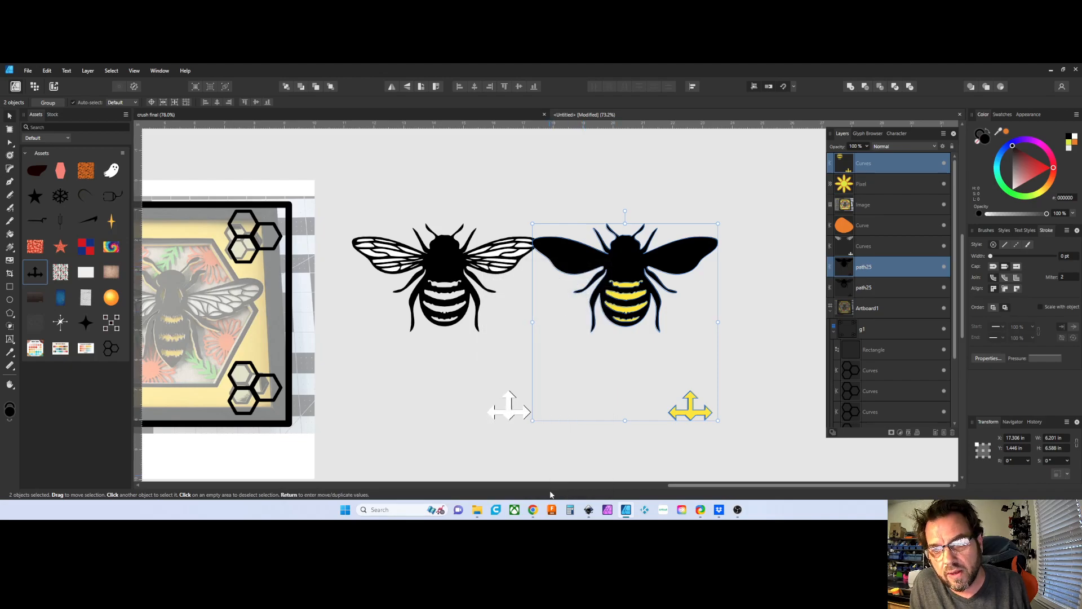
Switch to Inkscape, delete both existing bees, and paste the copied silhouette and yellow stripes.
click(589, 510)
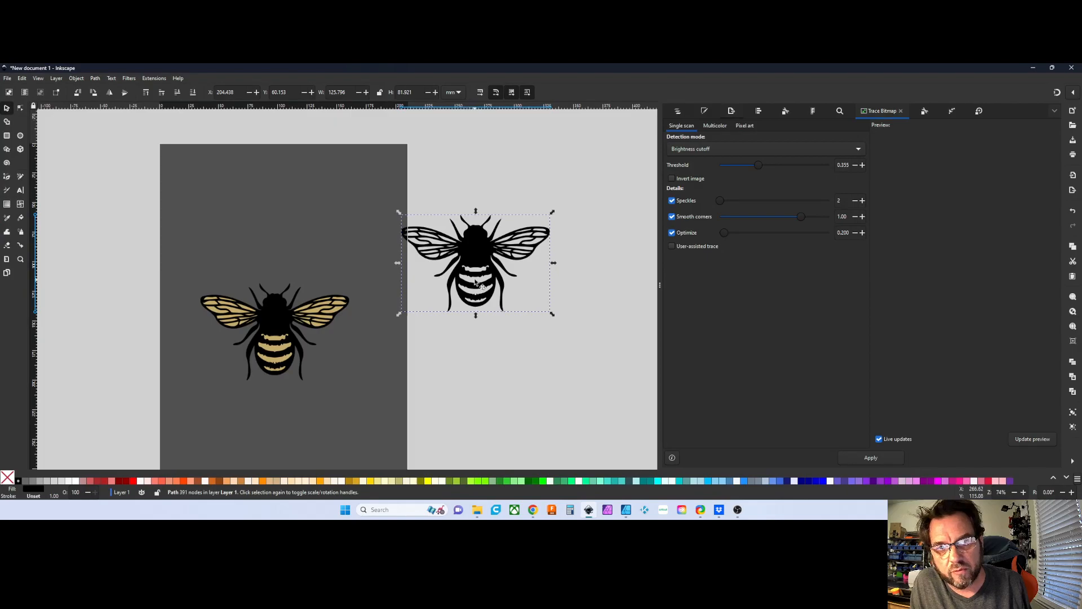
key(Delete)
click(290, 341)
key(Delete)
right_click(274, 277)
click(290, 282)
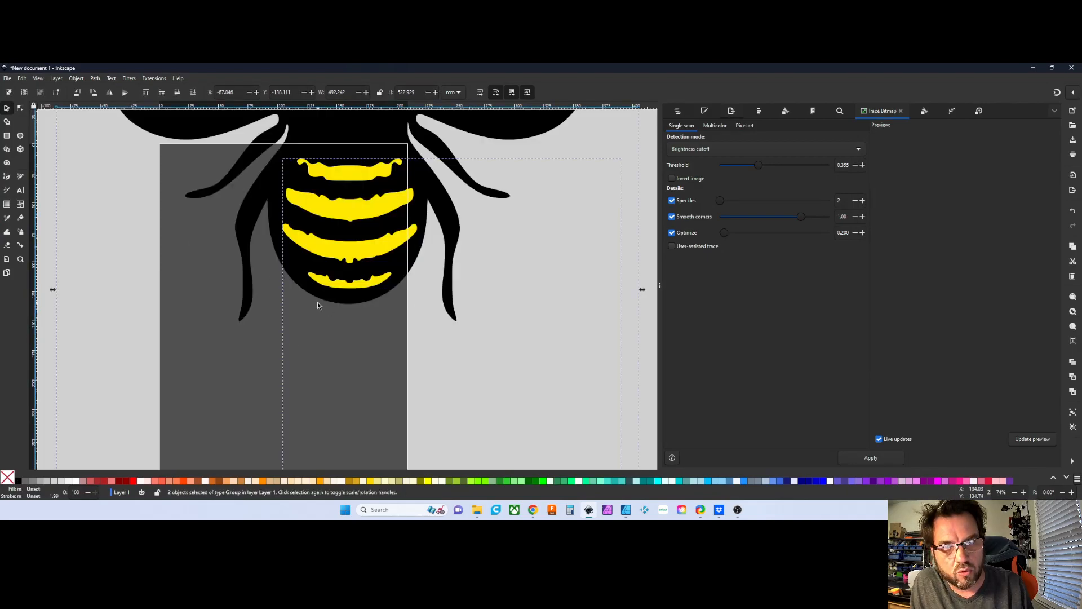
scroll(360, 325, down, 5)
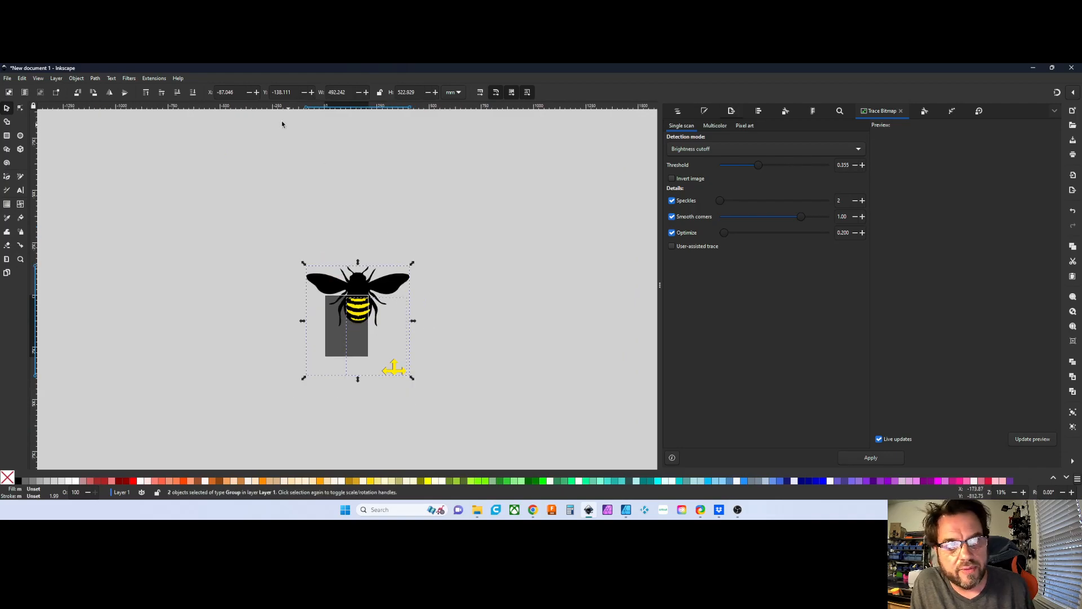
Flatten the pasted bee silhouette and yellow stripes so the overlapping areas are cut from the black layer.
click(100, 80)
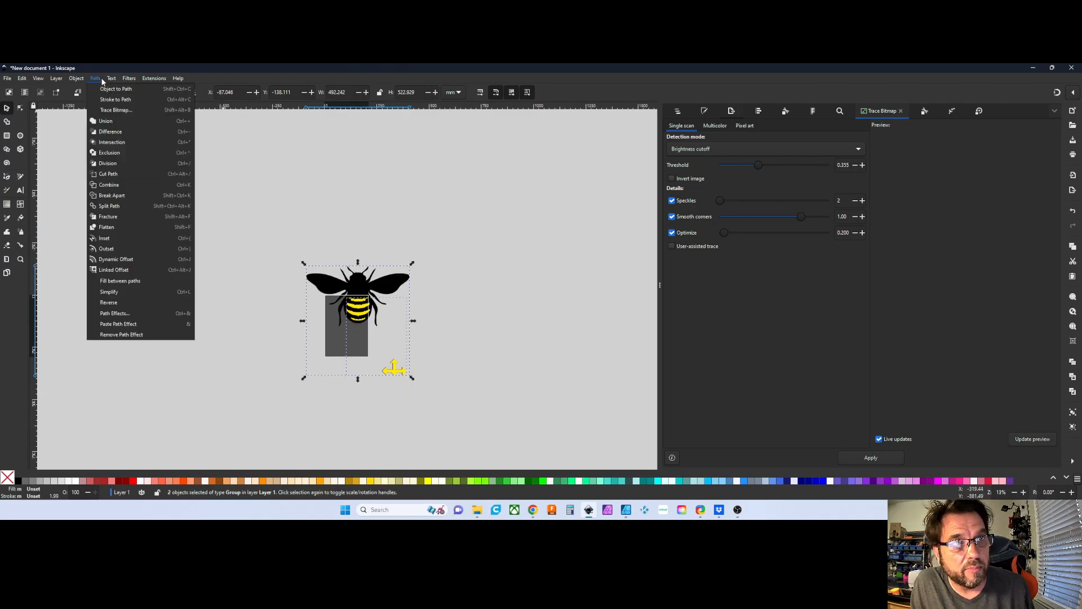
click(115, 227)
scroll(531, 363, up, 4)
drag(454, 329, 684, 270)
scroll(496, 294, down, 2)
drag(458, 291, 616, 342)
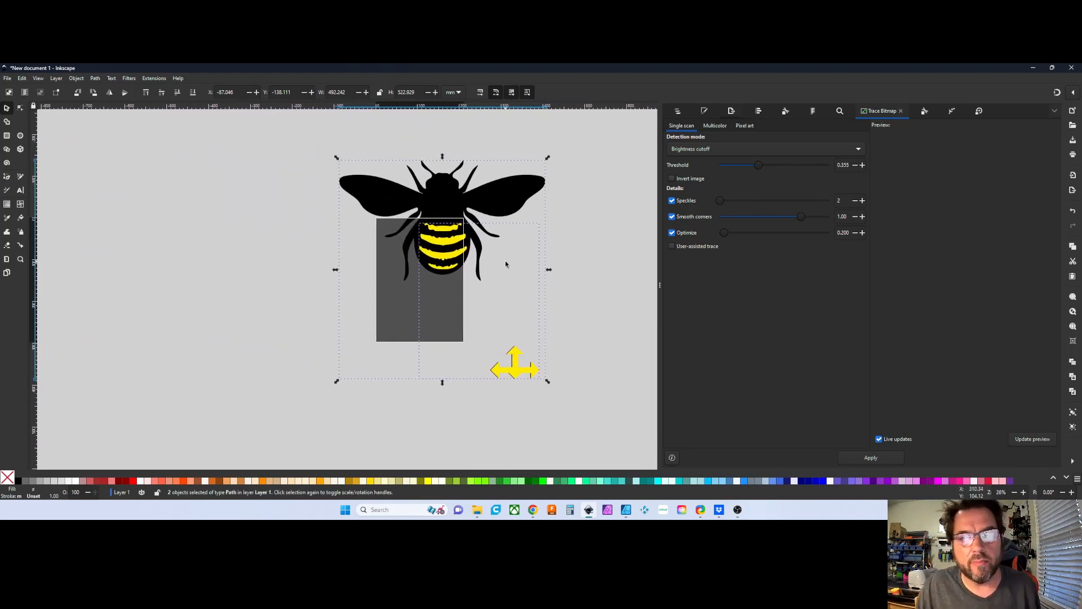
Move the yellow stripes and arrow off the flattened bee to expose the cut-outs beneath.
click(582, 242)
click(516, 373)
drag(516, 374, 542, 356)
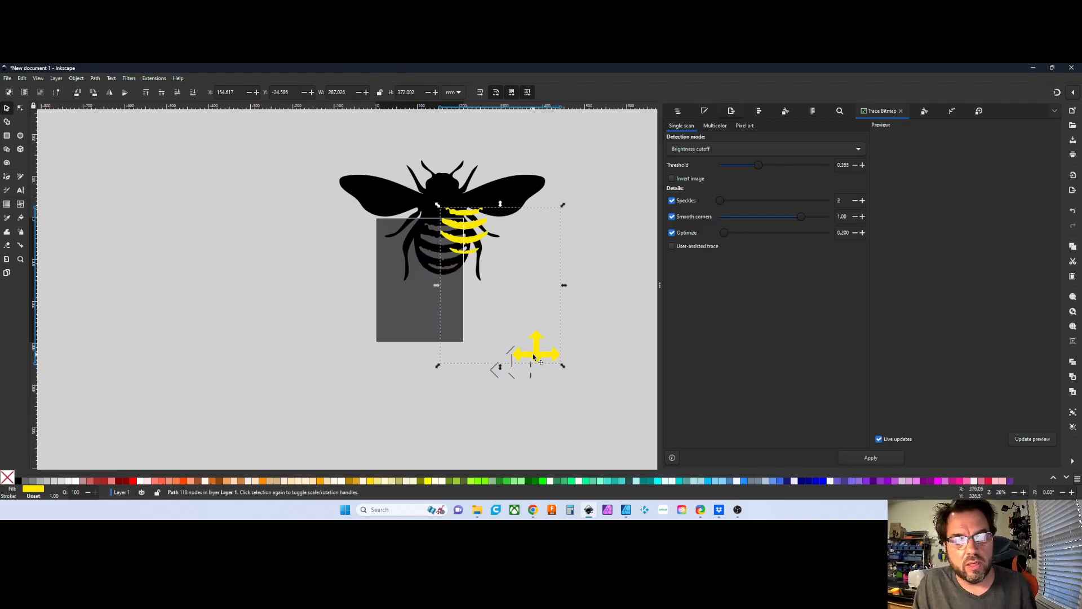
Draw an ellipse and rectangles of about 245 by 164, 209 by 197 and 389 by 266 mm around and over the bee.
click(7, 135)
drag(279, 151, 381, 219)
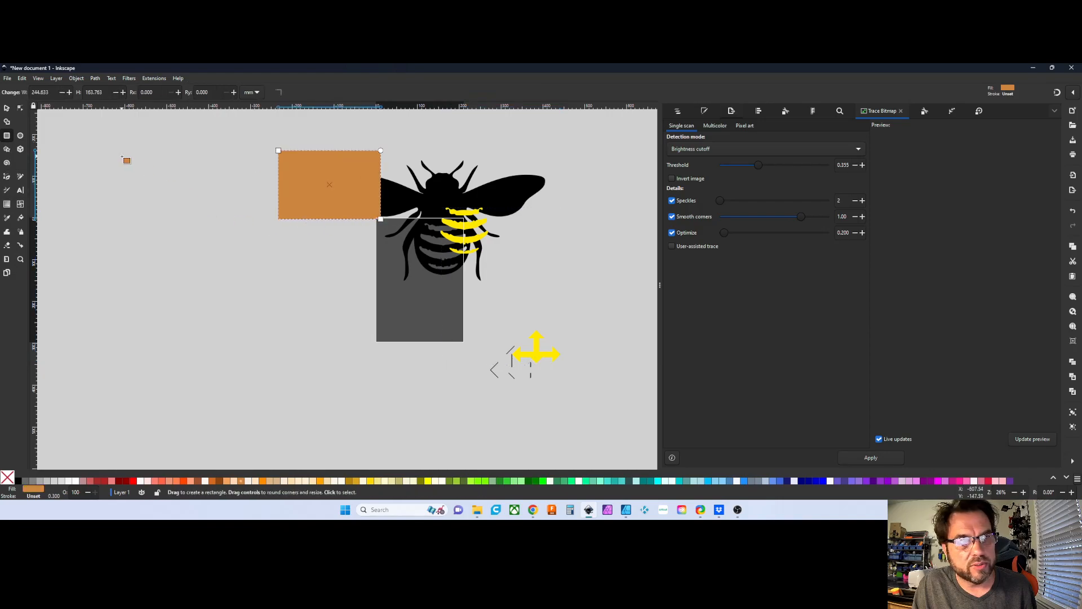
click(21, 136)
mouse_move(385, 145)
mouse_down()
mouse_move(467, 223)
mouse_move(503, 296)
mouse_up()
click(7, 136)
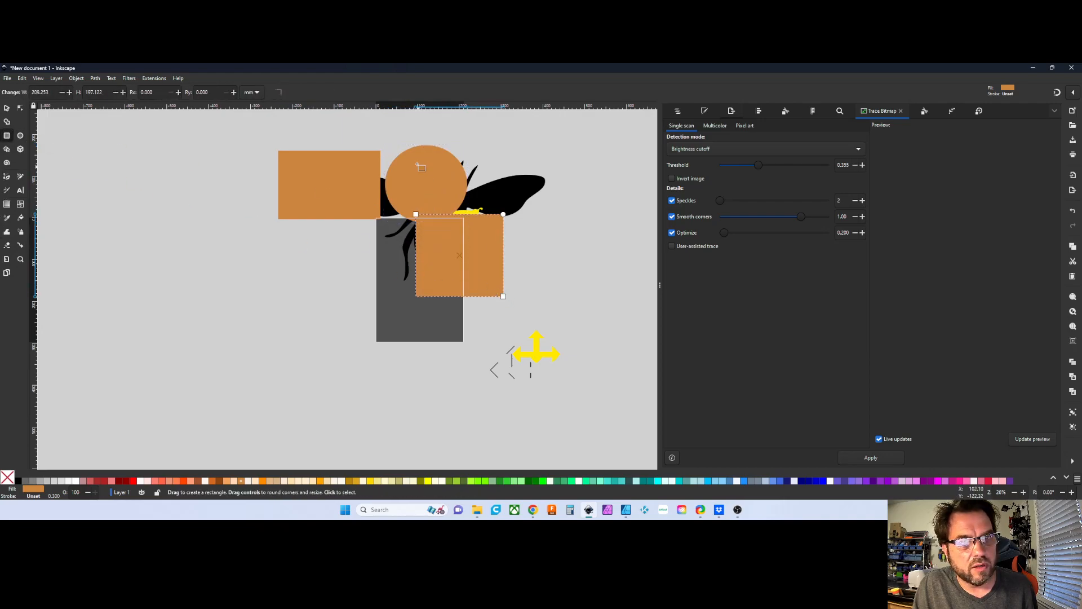
drag(412, 160, 574, 271)
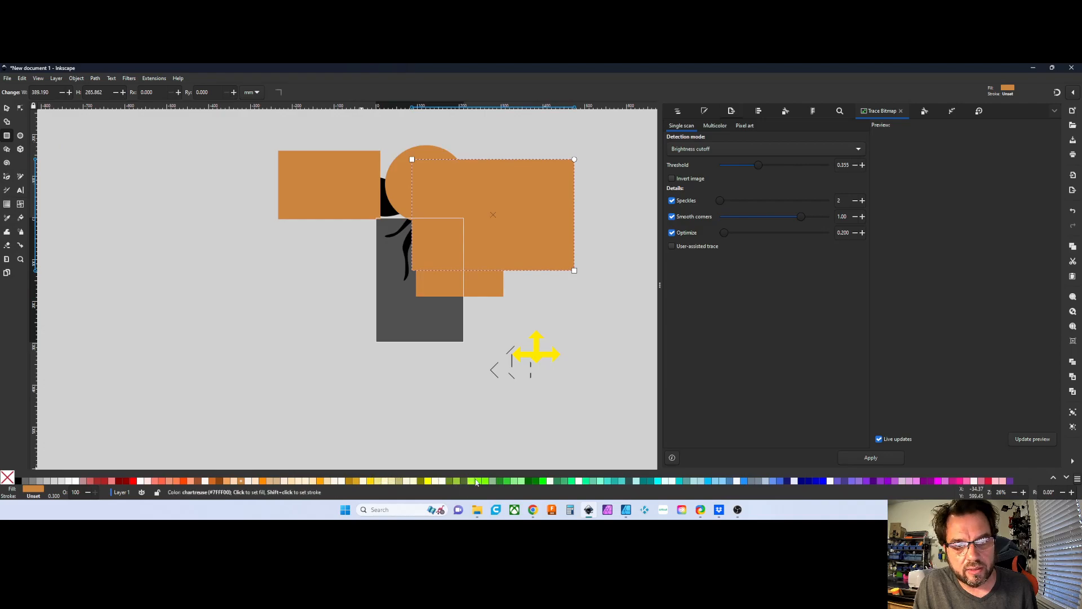
Fill the largest rectangle with chartreuse, the rectangle beside the ellipse with pale yellow, and the ellipse with teal.
click(476, 482)
click(350, 185)
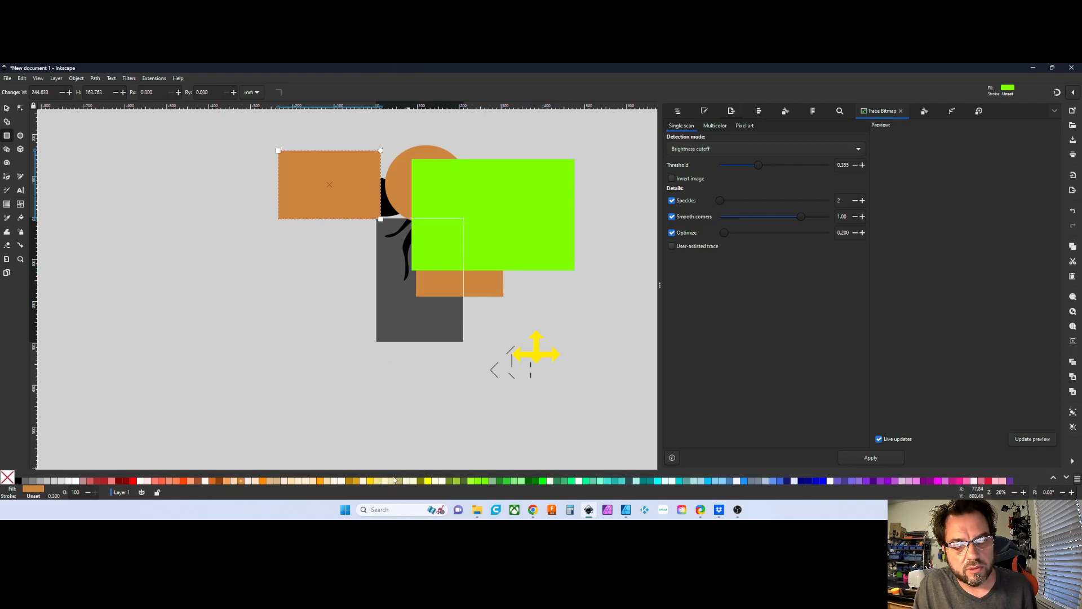
click(395, 479)
click(401, 200)
click(616, 481)
scroll(534, 348, down, 1)
scroll(514, 335, up, 3)
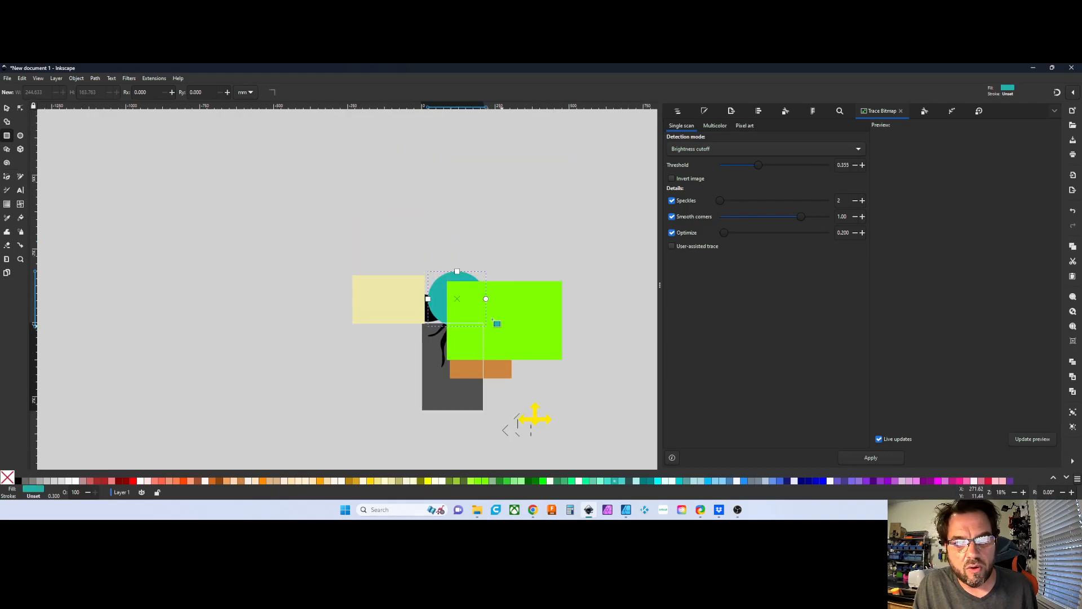
Flatten the bee, yellow stripes, ellipse and three rectangles together.
click(8, 108)
drag(340, 253, 612, 456)
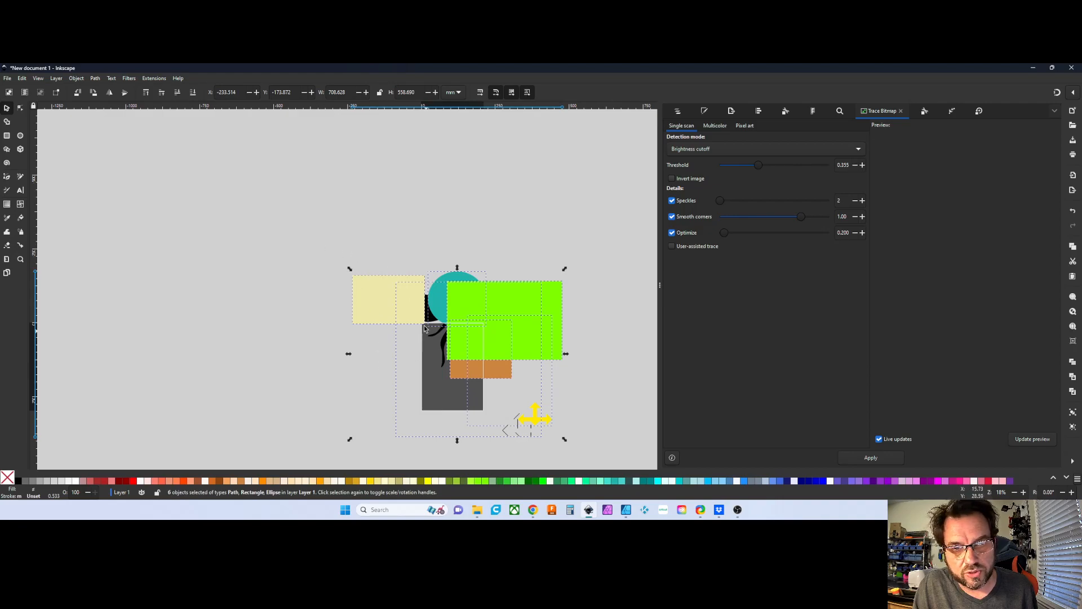
click(95, 79)
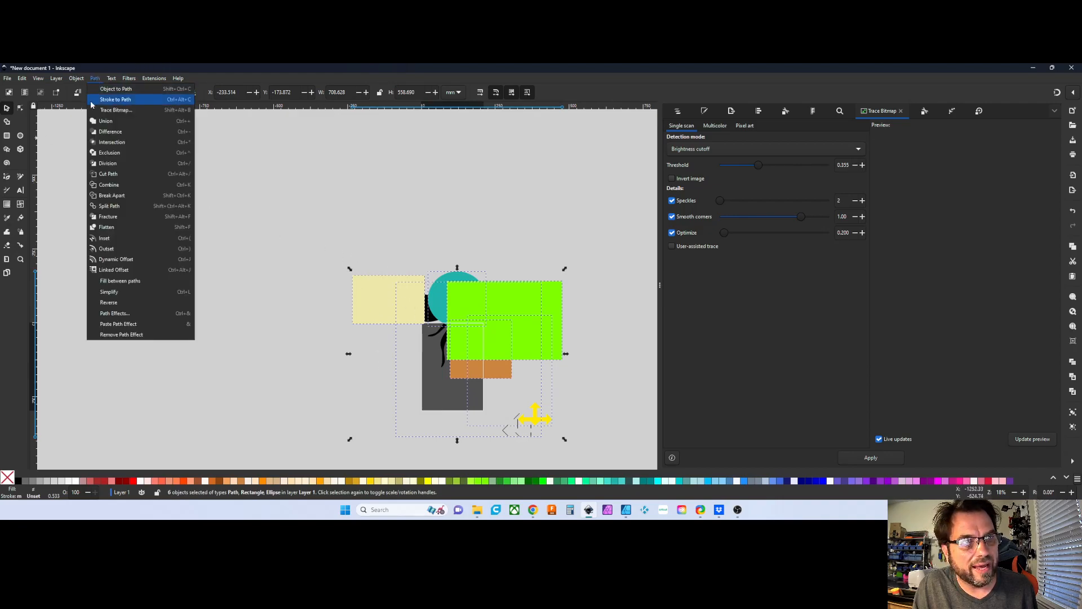
click(112, 227)
scroll(369, 348, up, 2)
click(372, 340)
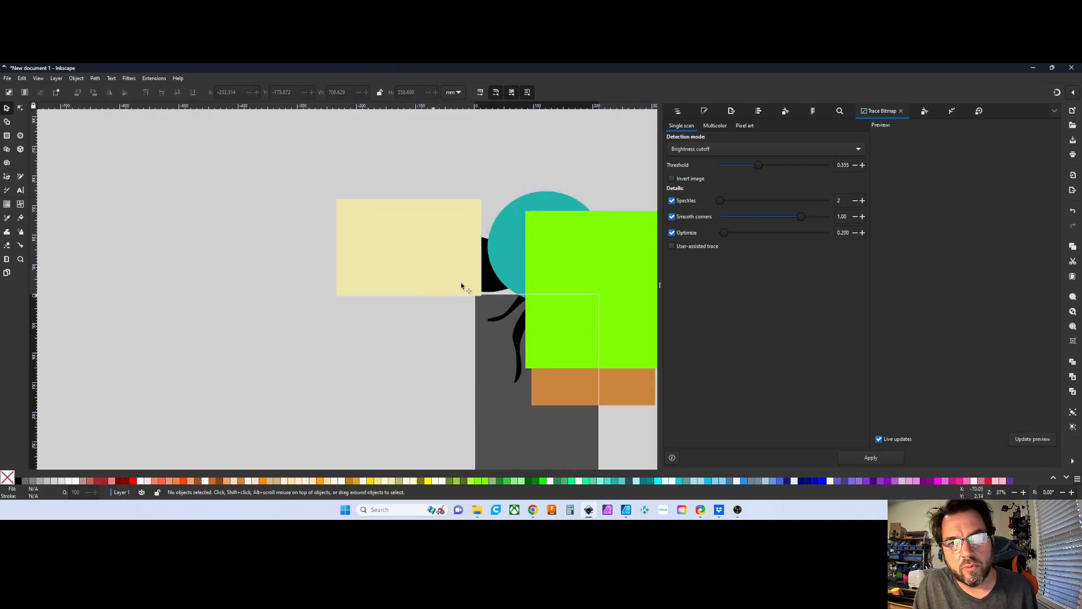
Shift the green rectangle slightly and move the pale yellow rectangle well clear of the other flattened shapes.
click(537, 264)
mouse_move(538, 265)
mouse_down()
mouse_move(257, 222)
mouse_move(120, 230)
mouse_move(544, 261)
mouse_up()
drag(500, 394, 362, 358)
mouse_move(501, 269)
mouse_down()
mouse_move(586, 265)
mouse_move(499, 273)
mouse_up()
mouse_move(477, 346)
mouse_down()
mouse_move(482, 374)
mouse_move(482, 347)
mouse_up()
drag(321, 242, 227, 247)
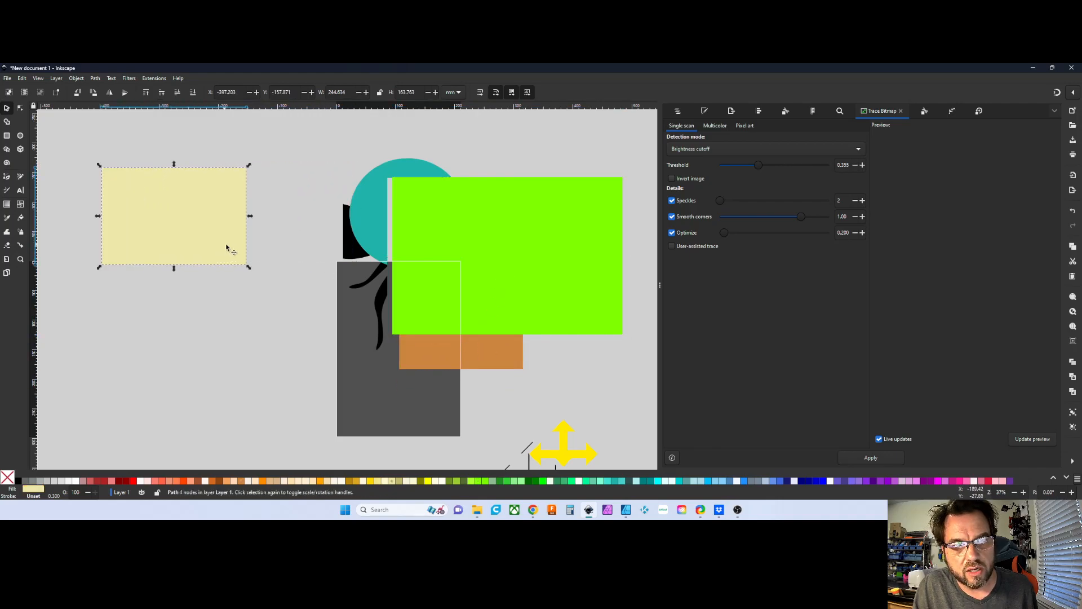
Move the green rectangle and the yellow arrow away from the remaining flattened pieces, and return to Affinity Designer.
click(345, 247)
scroll(381, 281, up, 3)
scroll(447, 306, down, 2)
drag(460, 338, 507, 236)
scroll(446, 302, down, 3)
drag(496, 297, 505, 272)
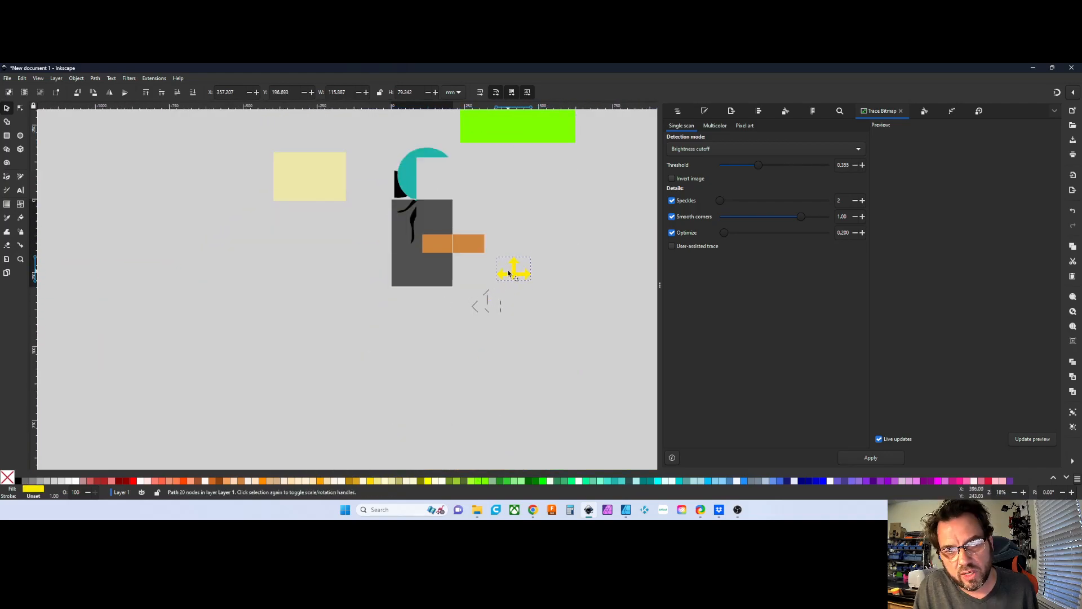
click(626, 510)
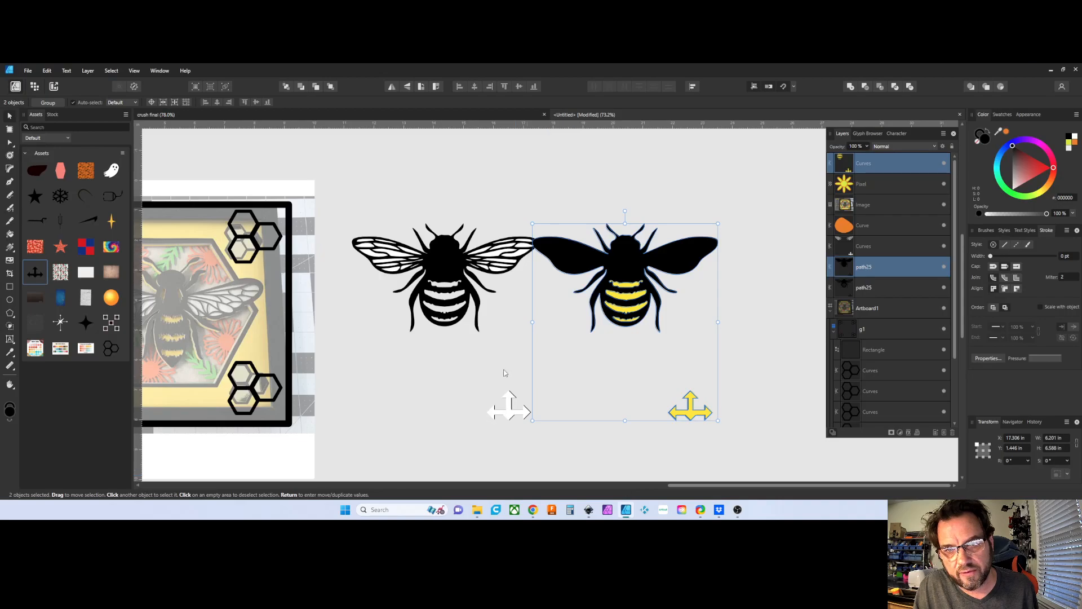
Compare the framed bee photo, the traced artboard, the flower and the two bee layers with their arrow marks.
scroll(445, 338, down, 5)
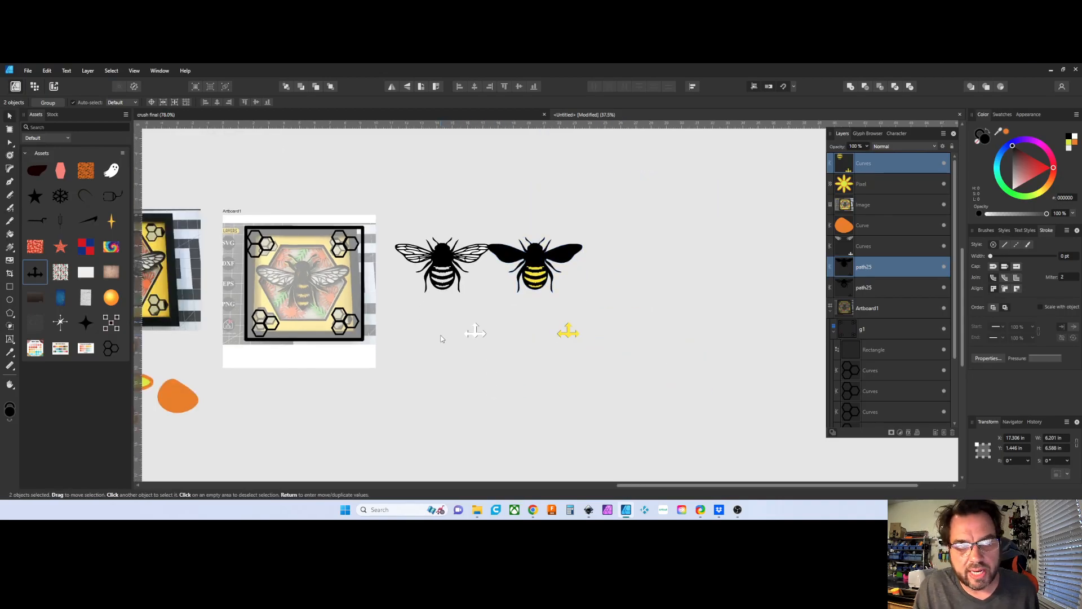
scroll(316, 332, up, 5)
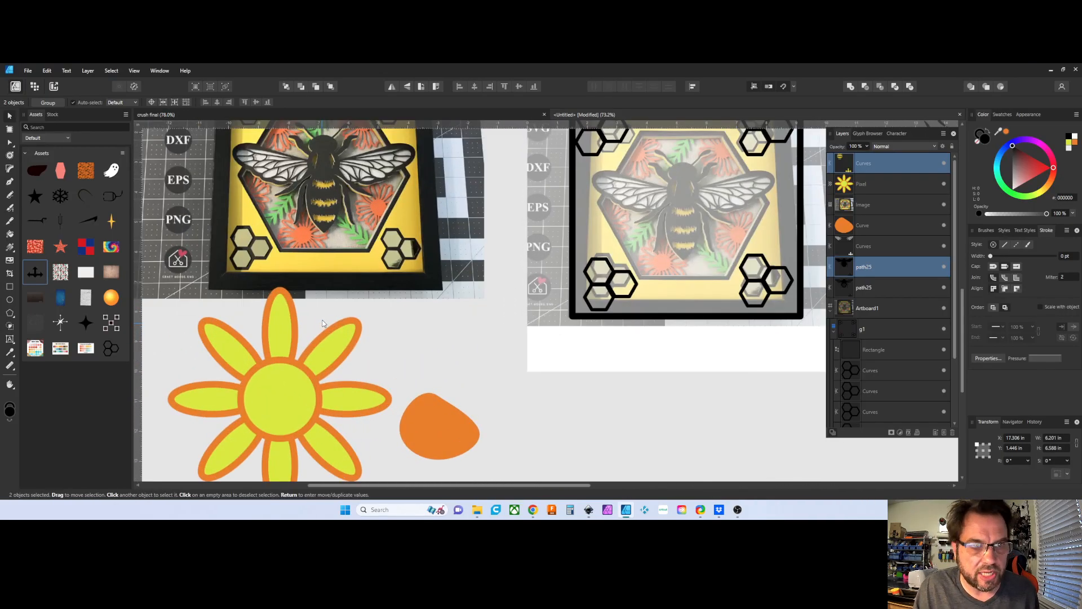
scroll(326, 282, up, 1)
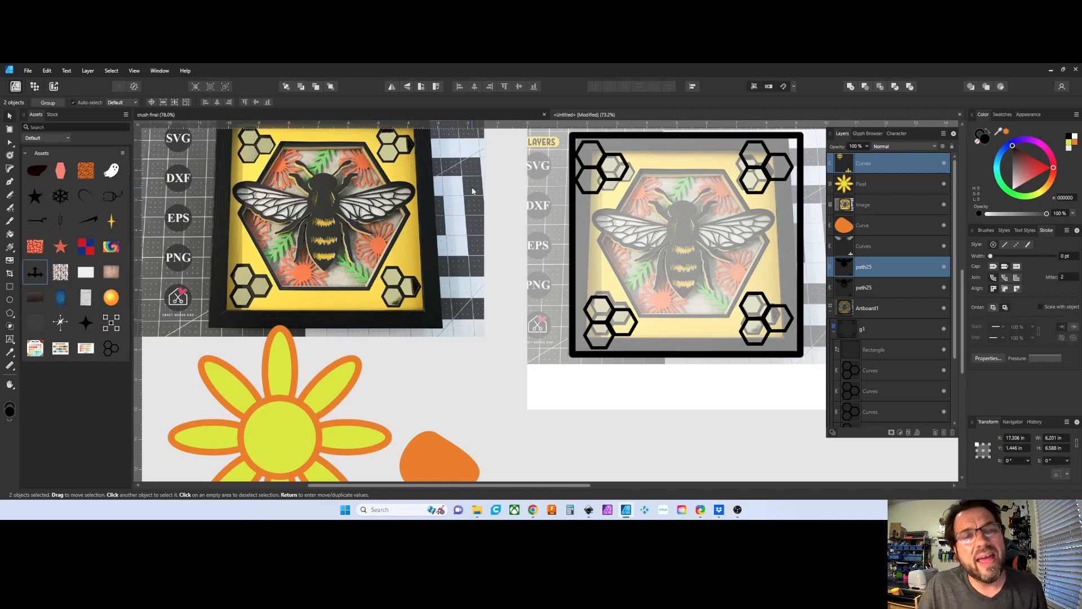
scroll(612, 216, down, 2)
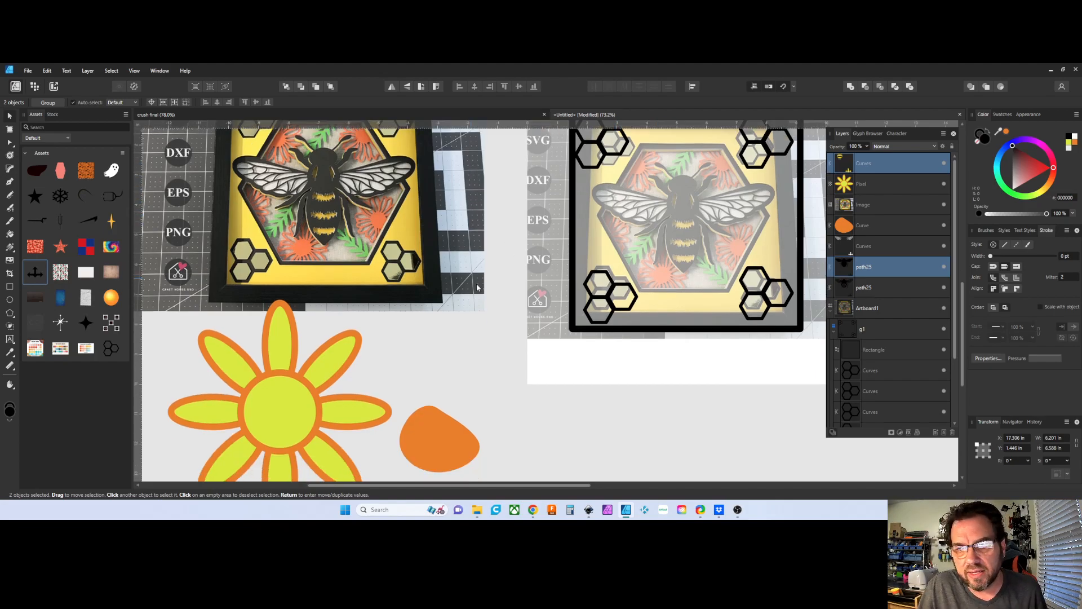
scroll(483, 305, down, 3)
scroll(483, 305, up, 3)
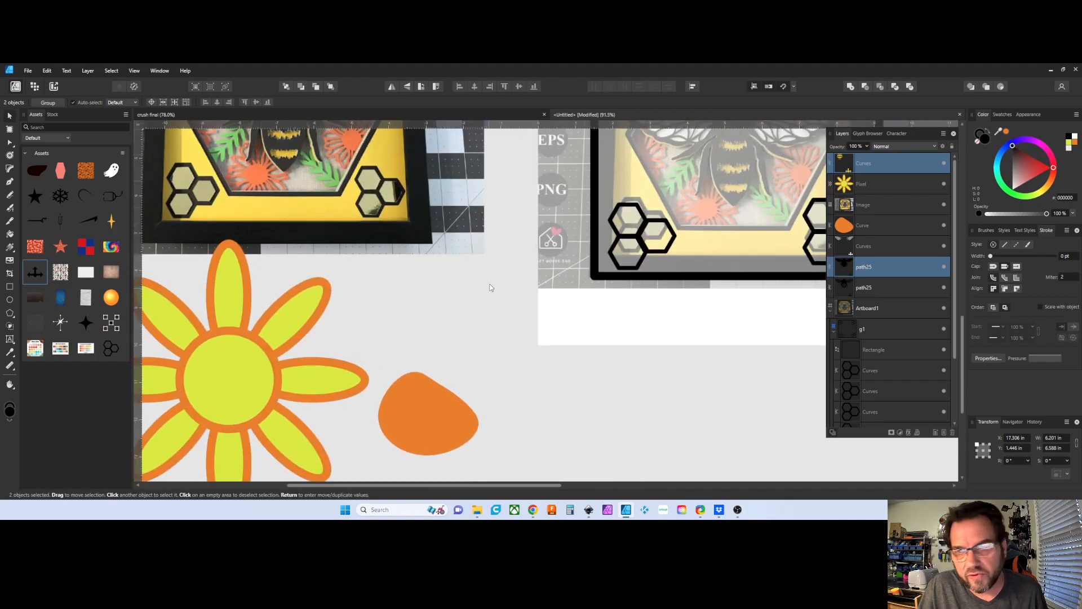
scroll(492, 281, down, 2)
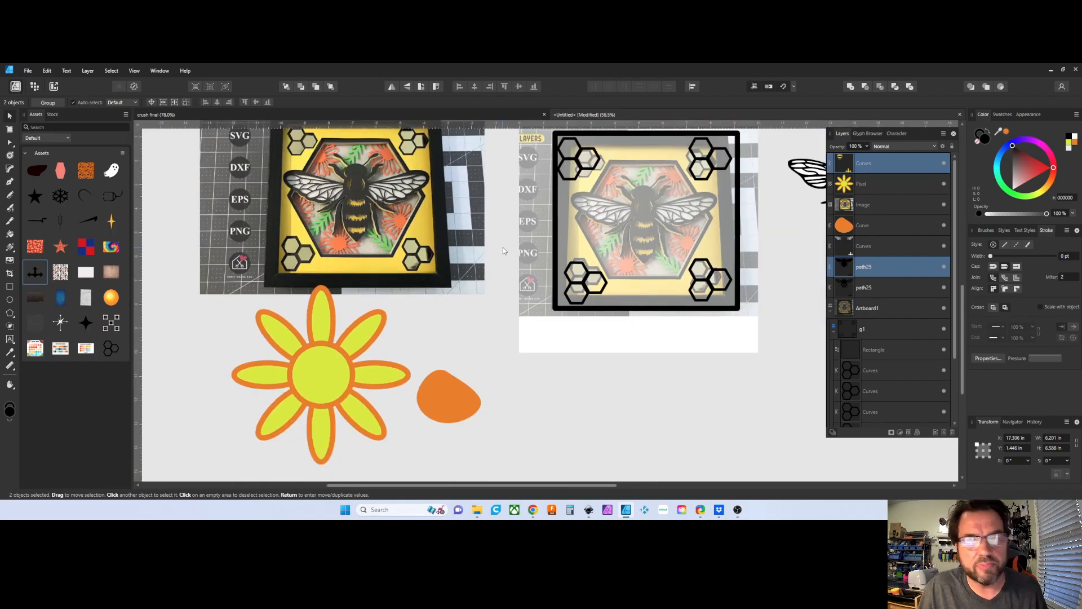
scroll(509, 257, up, 3)
scroll(509, 256, down, 2)
scroll(509, 256, down, 4)
scroll(665, 282, right, 2)
scroll(578, 278, right, 2)
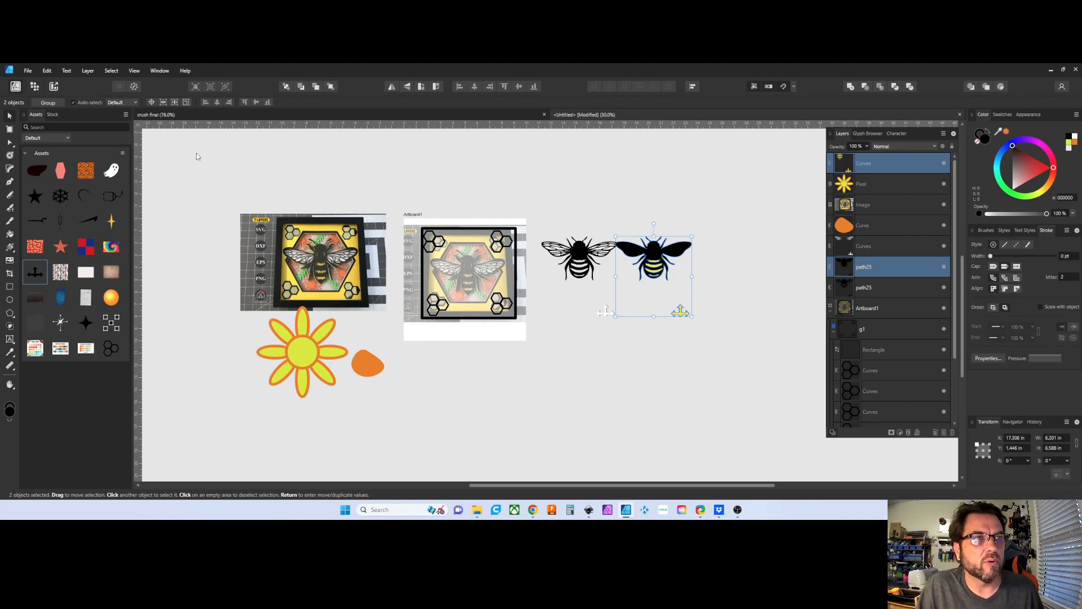
Open the recently used design file baines bridge 2.afdesign.
click(27, 70)
mouse_move(42, 128)
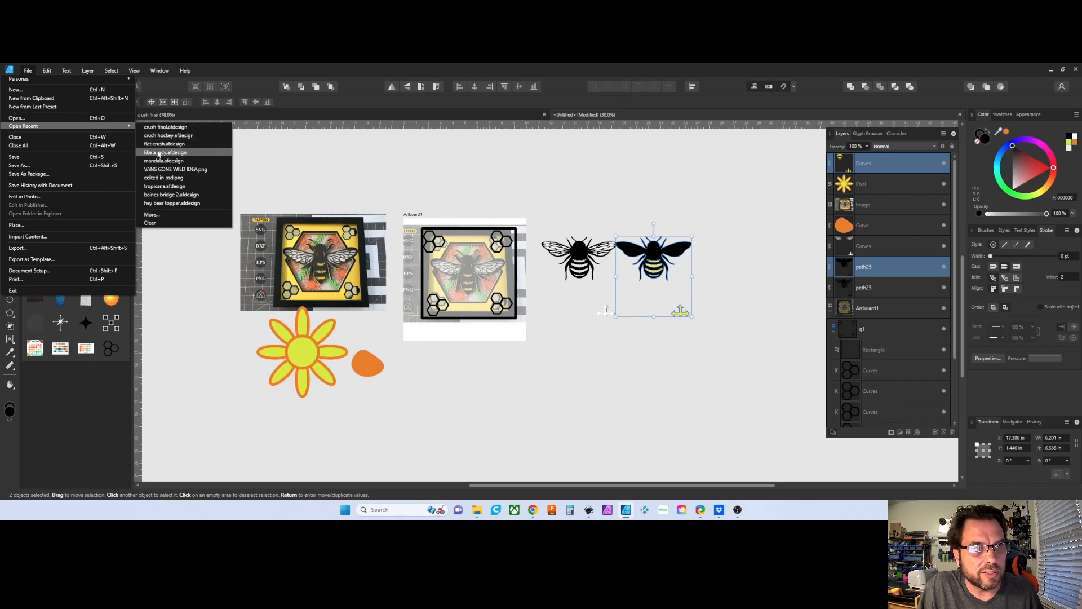
click(166, 195)
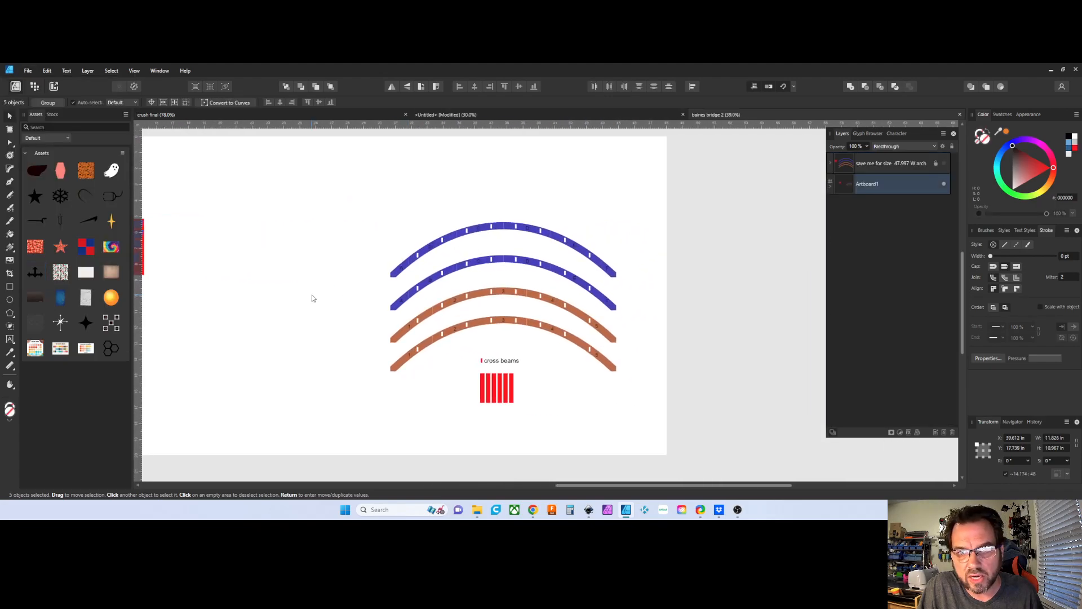
Examine the numbered and lettered arches, the cross beams and the red square on the bridge artboard.
scroll(517, 313, up, 4)
scroll(495, 299, up, 4)
scroll(495, 301, down, 4)
scroll(495, 305, up, 3)
scroll(423, 302, down, 5)
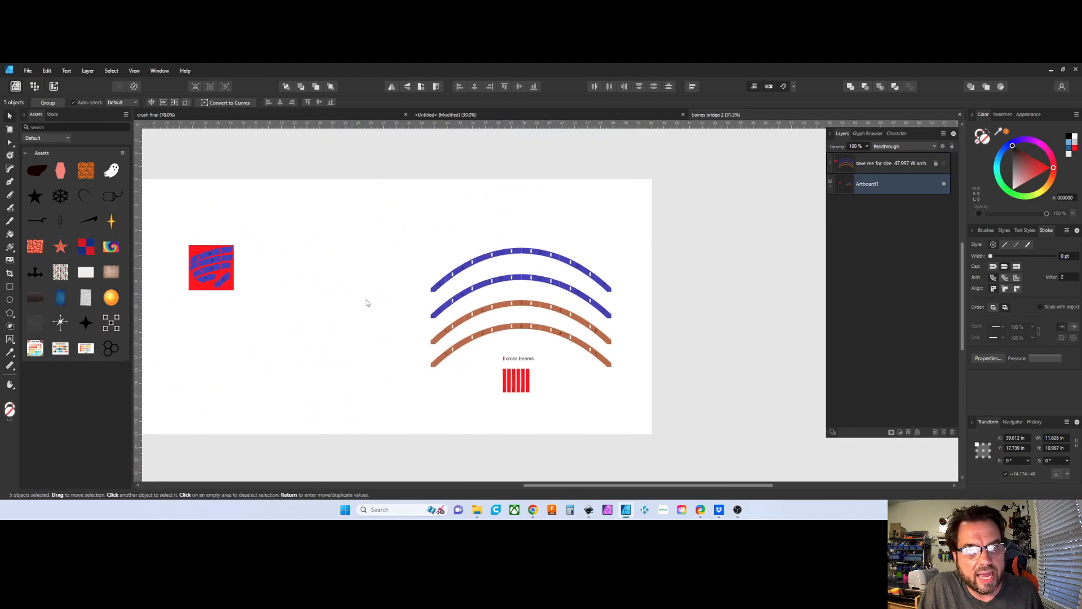
scroll(560, 299, up, 4)
scroll(536, 269, down, 5)
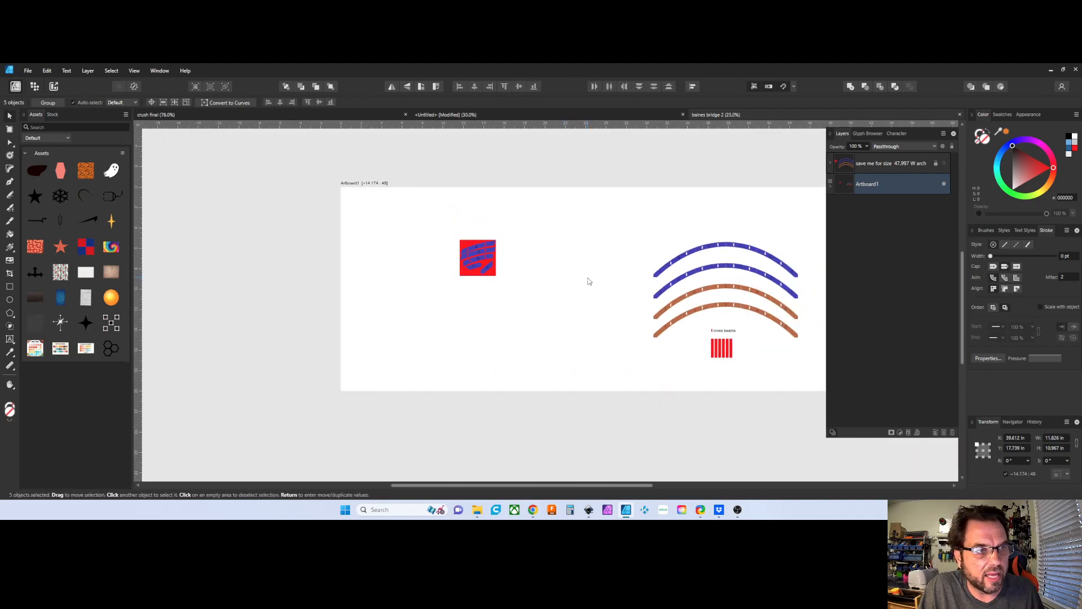
drag(587, 280, 459, 287)
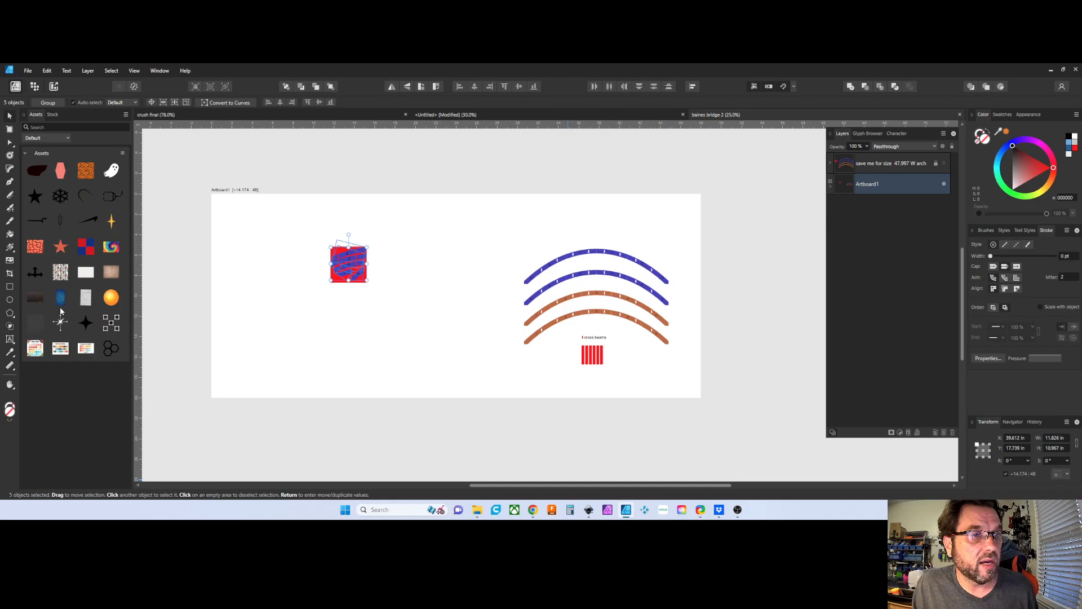
Place the patterned asset in the empty area between the red square and the arches, and delete it.
drag(60, 276, 438, 311)
key(Delete)
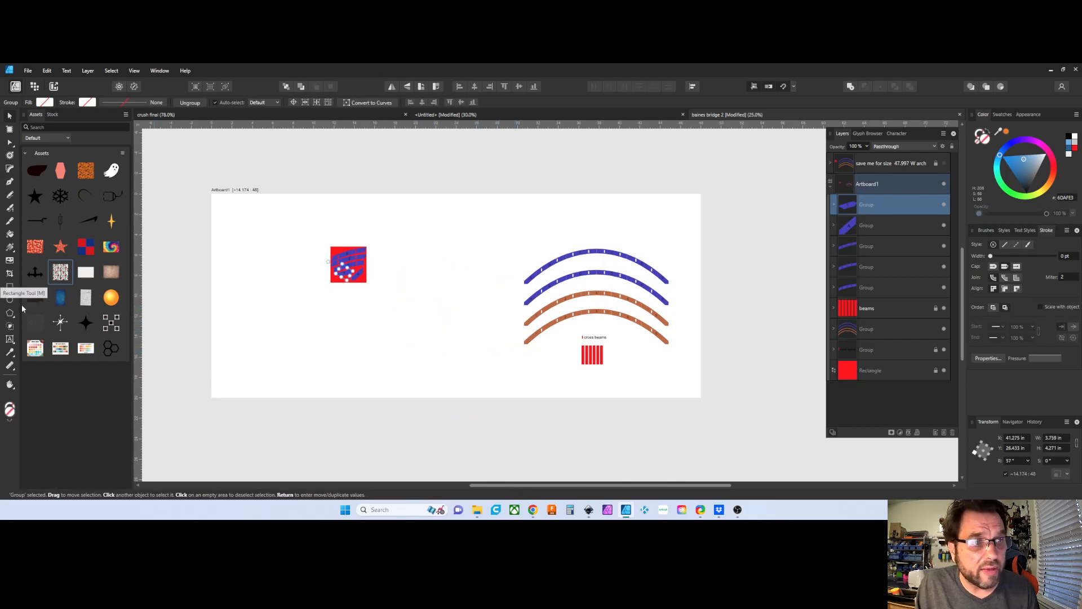
Draw a rectangle about 40.6 in wide and 37.9 in tall between the red square and the arches.
click(10, 286)
drag(400, 269, 523, 383)
scroll(492, 385, up, 3)
scroll(492, 385, up, 1)
scroll(496, 415, down, 1)
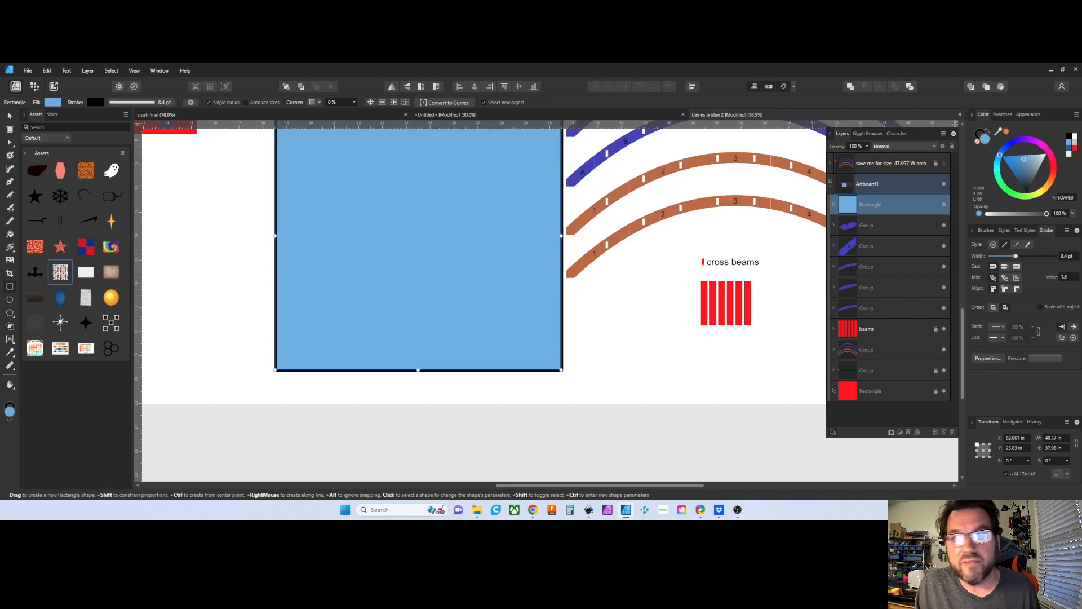
scroll(257, 200, up, 2)
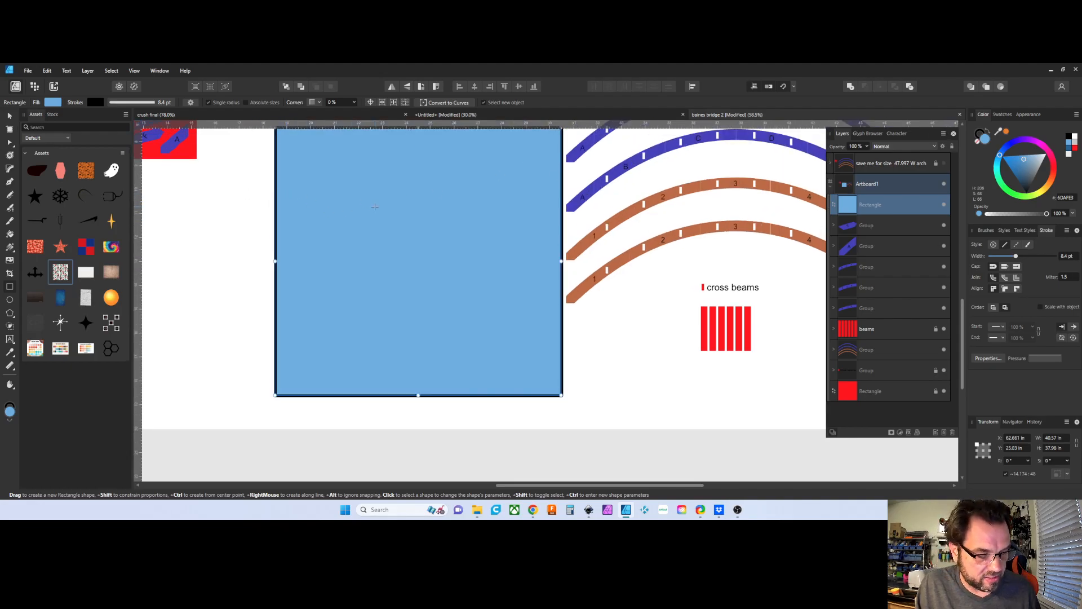
Apply a diagonal linear gradient fill to the blue rectangle, starting near its upper-left corner and ending around its centre.
key(g)
drag(390, 179, 486, 339)
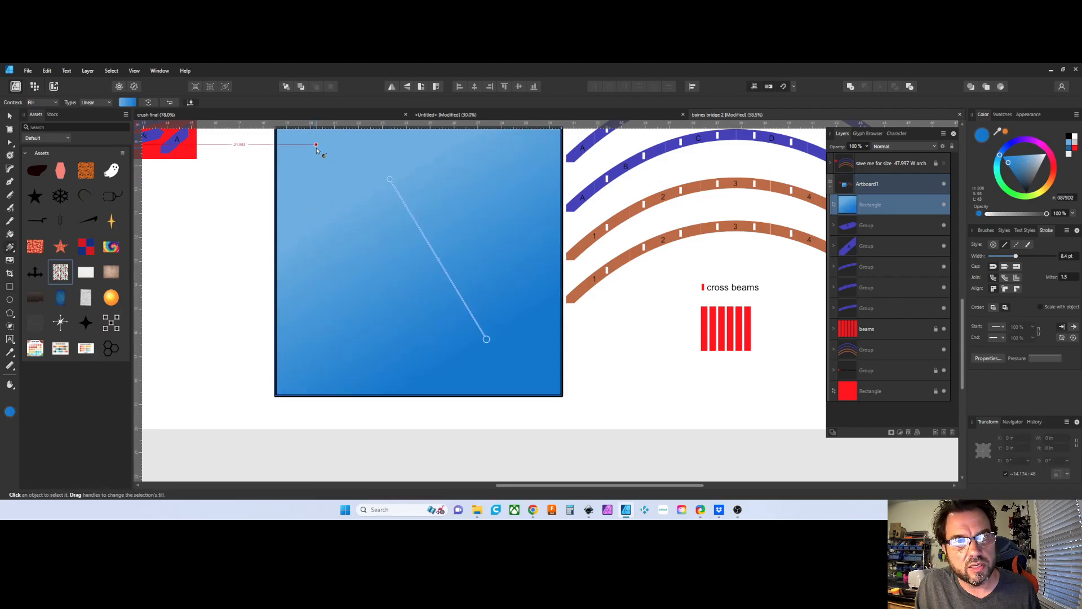
drag(318, 153, 430, 289)
Change the colour of the gradient's end stop to red D22908.
click(124, 103)
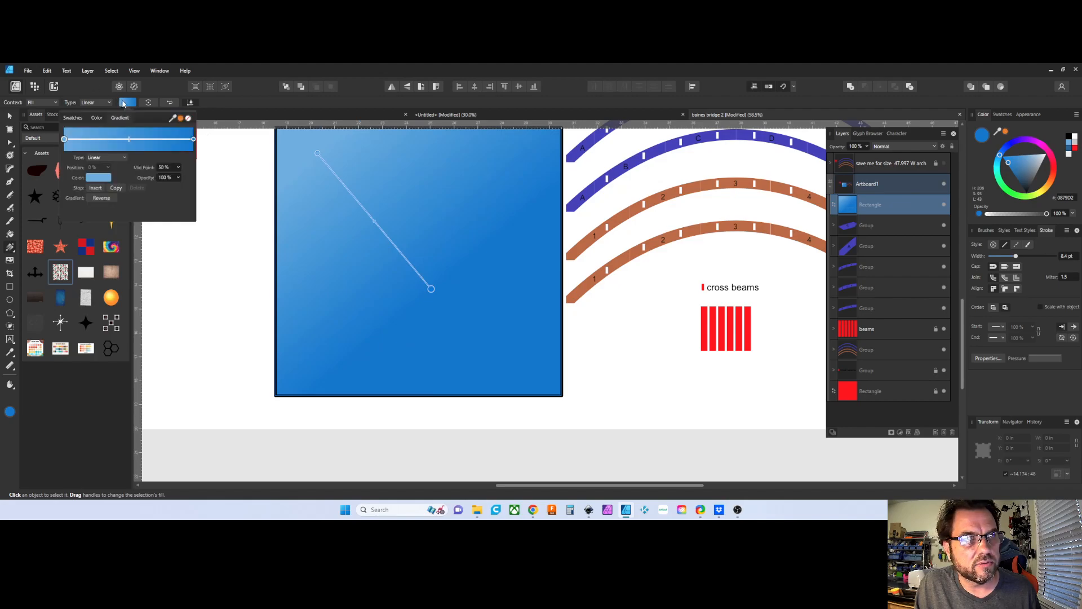
click(194, 140)
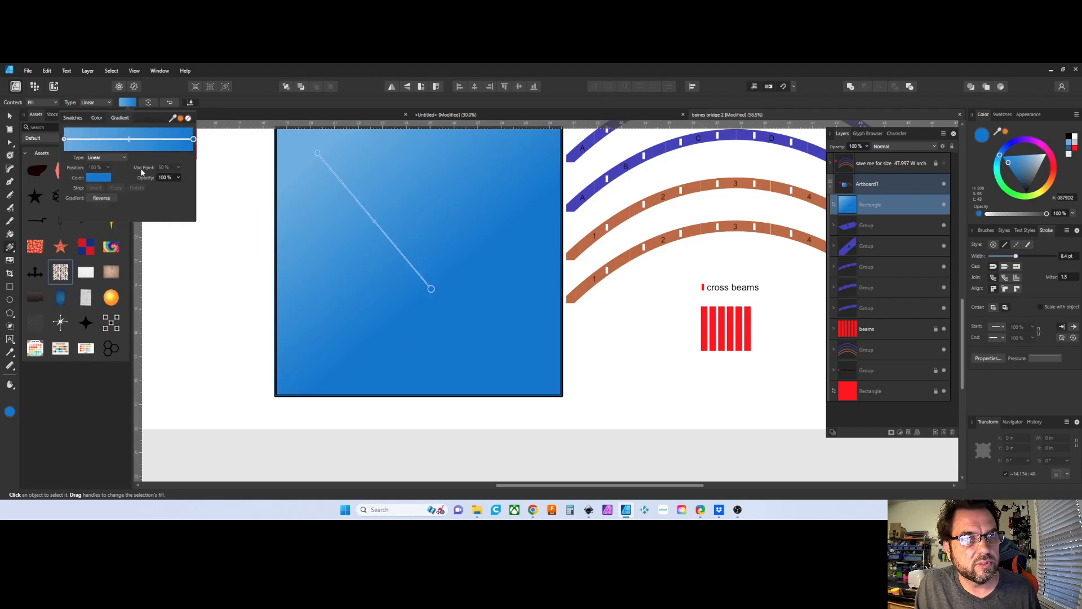
click(107, 178)
drag(129, 230, 128, 240)
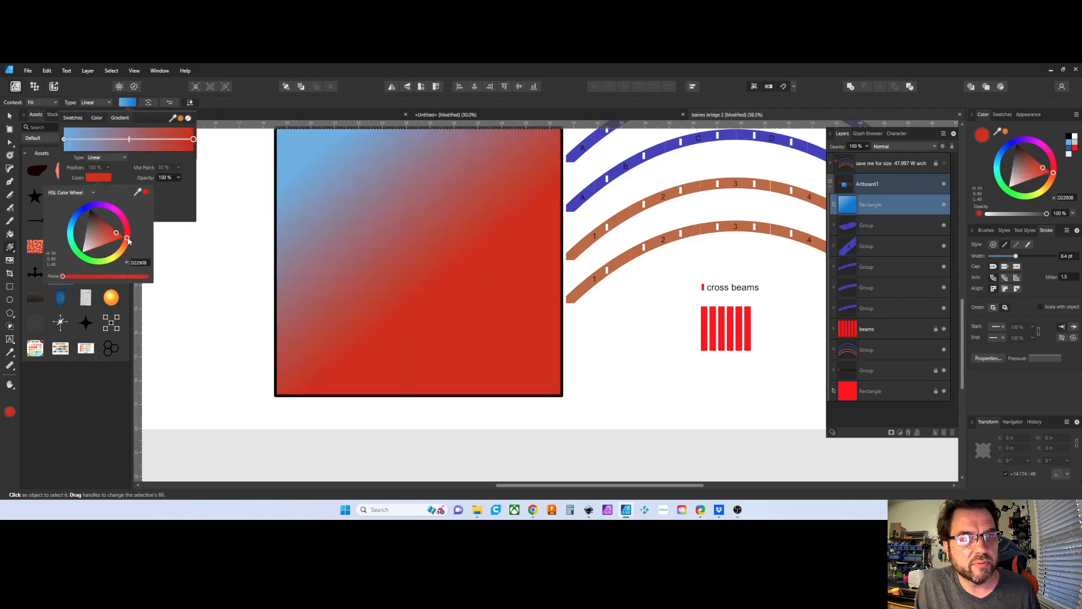
click(130, 140)
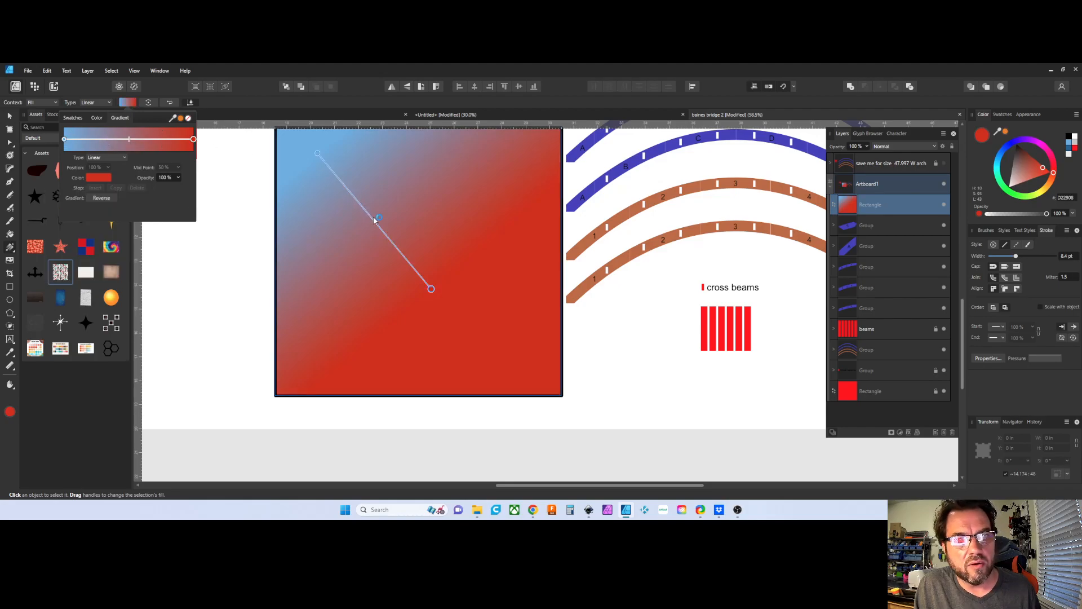
Extend the gradient's red end to near the rectangle's lower-right corner and shift its midpoint towards the red.
mouse_move(374, 224)
mouse_down()
mouse_move(370, 242)
mouse_move(361, 230)
mouse_up()
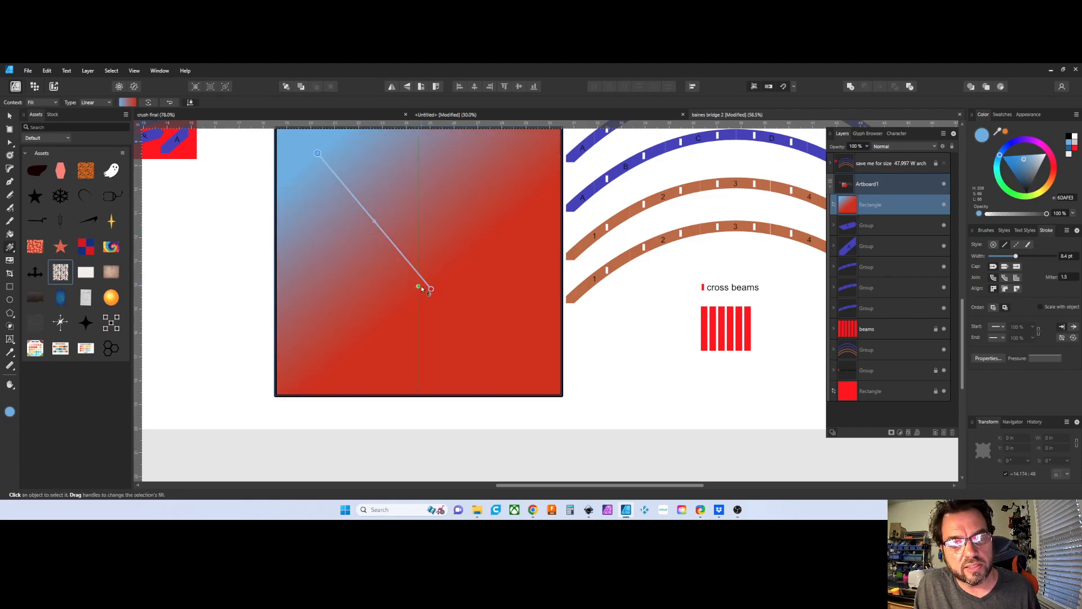
drag(431, 290, 523, 380)
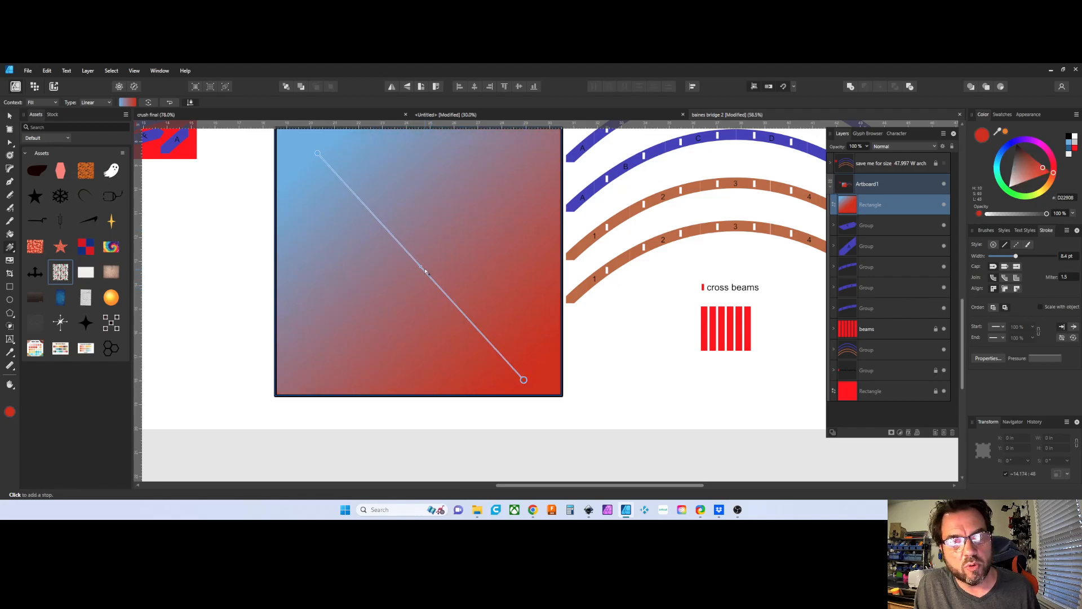
drag(421, 267, 445, 296)
ctrl+scroll(461, 336, down, 3)
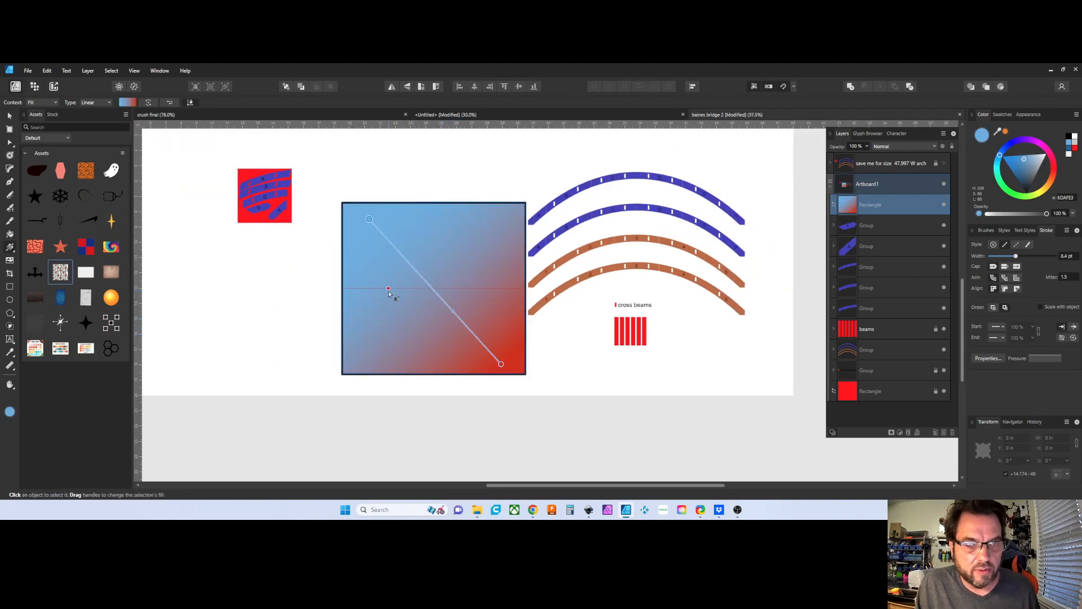
Draw a near-circular ellipse about 23.3 in by 22.6 in below the red square.
click(10, 299)
drag(186, 268, 287, 369)
ctrl+scroll(637, 345, up, 3)
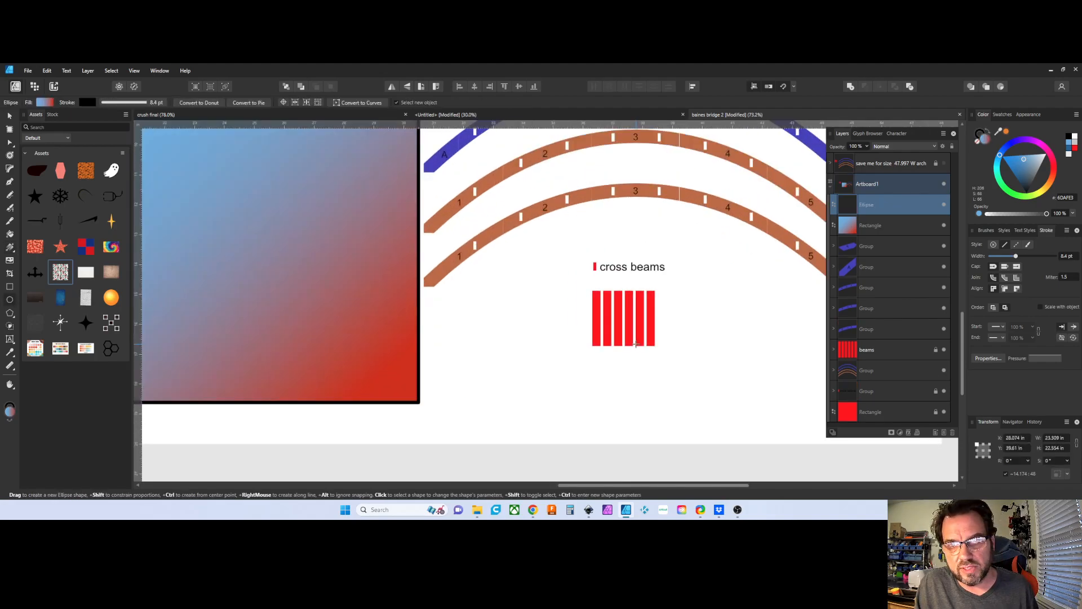
Copy the large gradient-filled rectangle to the clipboard.
key(v)
right_click(328, 296)
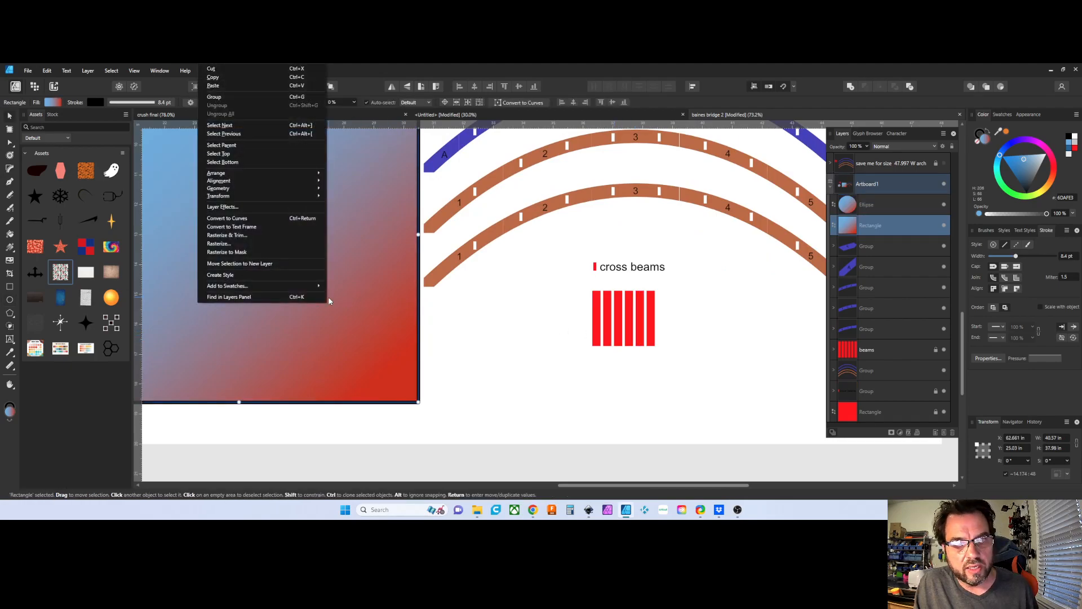
click(213, 77)
Try to paste the copied rectangle's style onto the red cross beams.
click(595, 346)
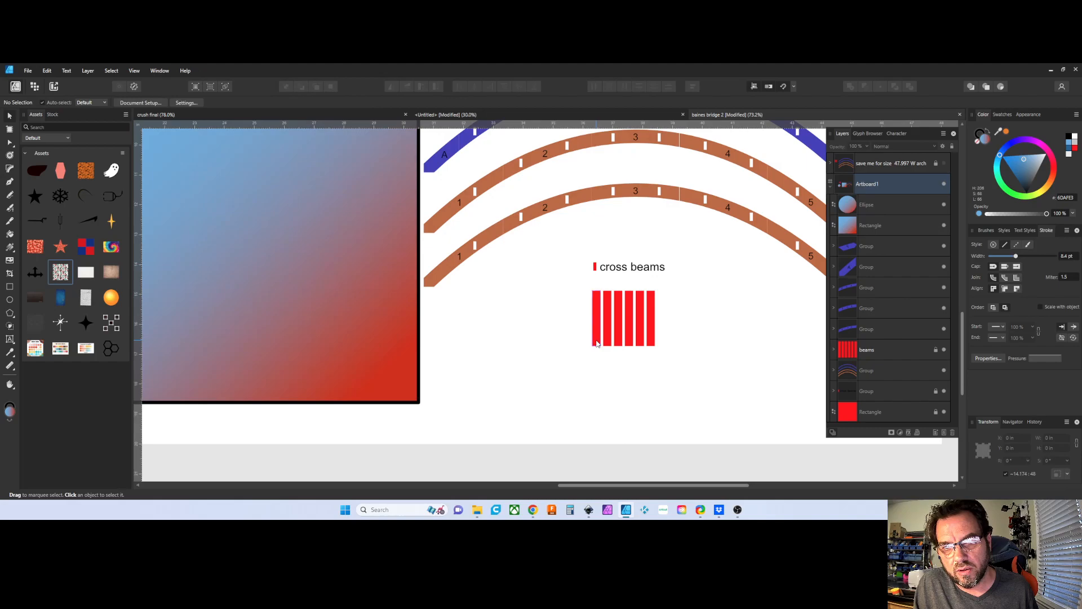
right_click(597, 344)
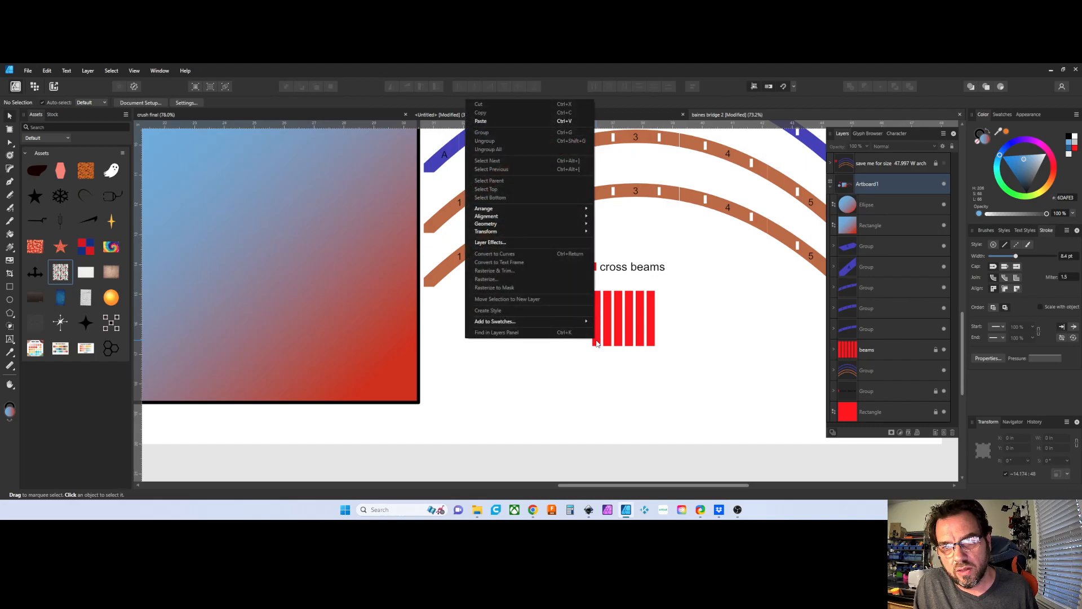
click(48, 71)
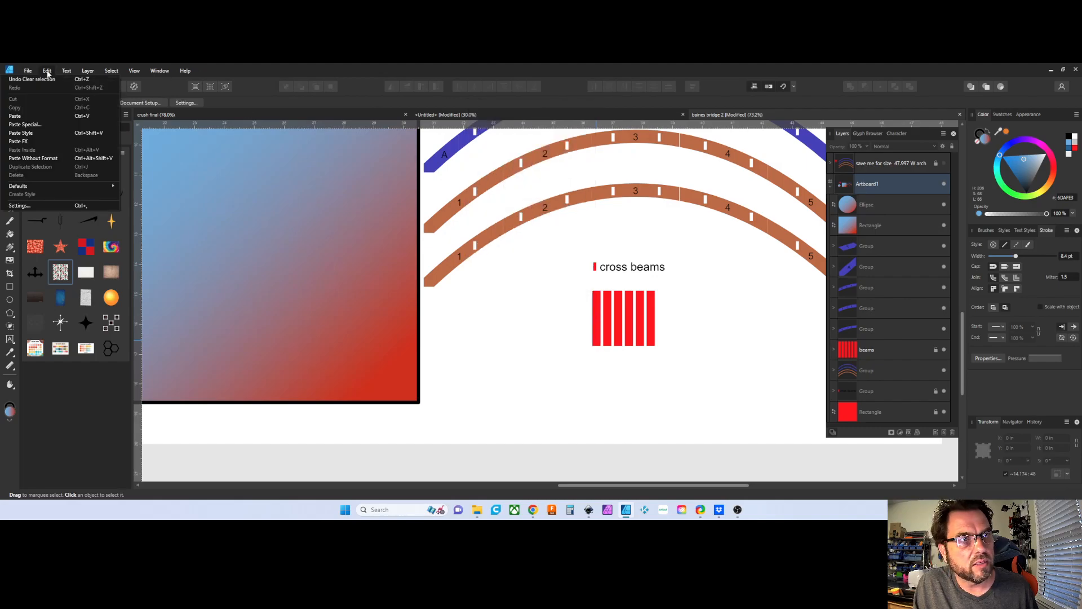
click(54, 134)
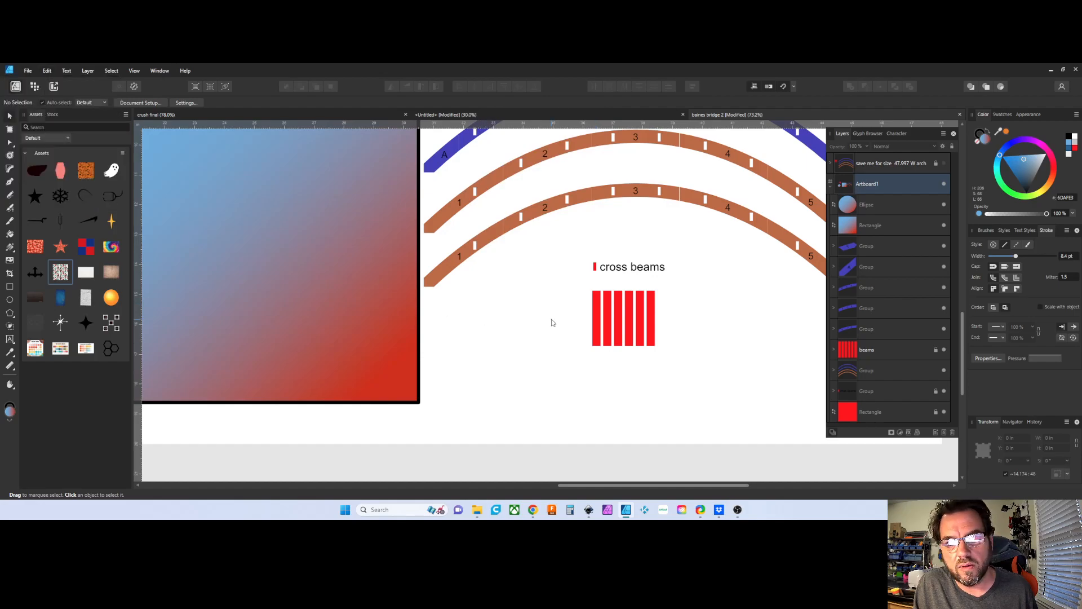
Draw a small ellipse about 9.7 in by 8.9 in beside the cross beams and fill it with orange.
scroll(495, 321, down, 2)
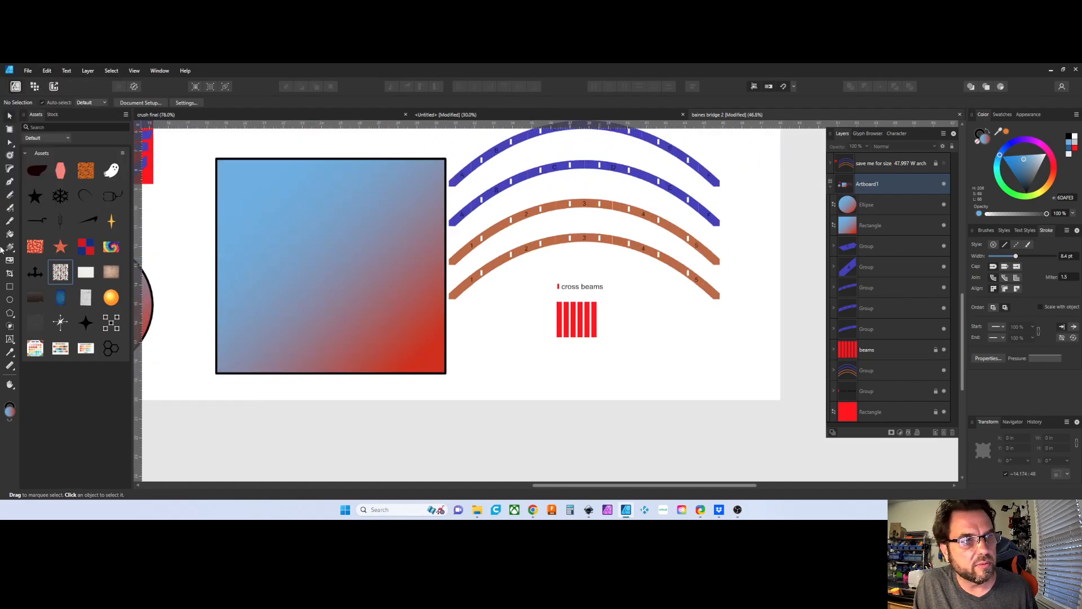
click(10, 300)
drag(475, 323, 531, 374)
click(1047, 186)
click(1045, 184)
scroll(600, 271, up, 4)
scroll(574, 281, down, 3)
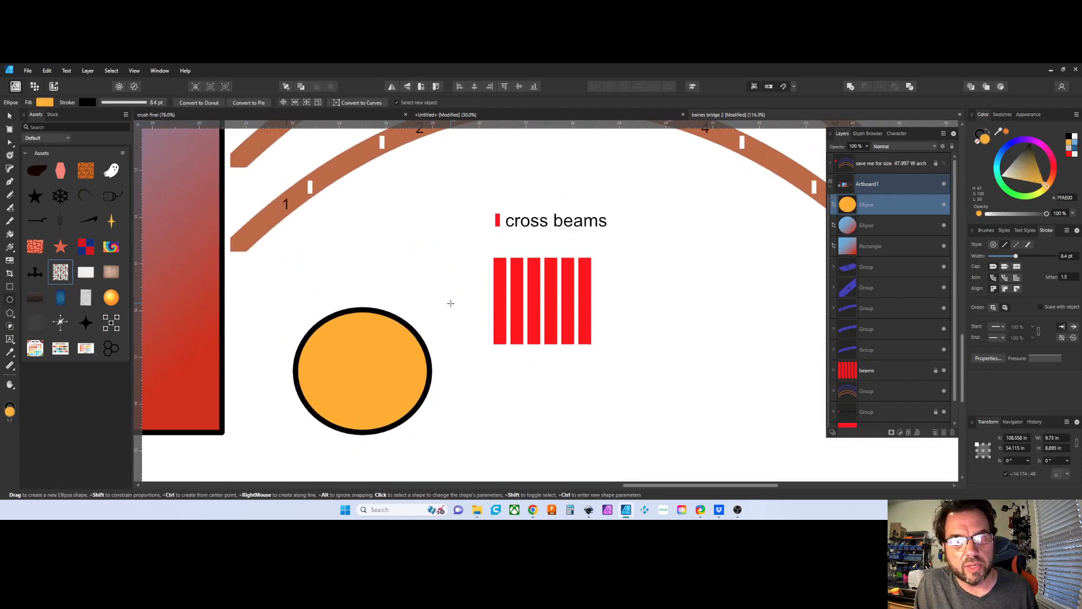
Paste the copied rectangle's gradient style onto the small orange ellipse.
click(47, 71)
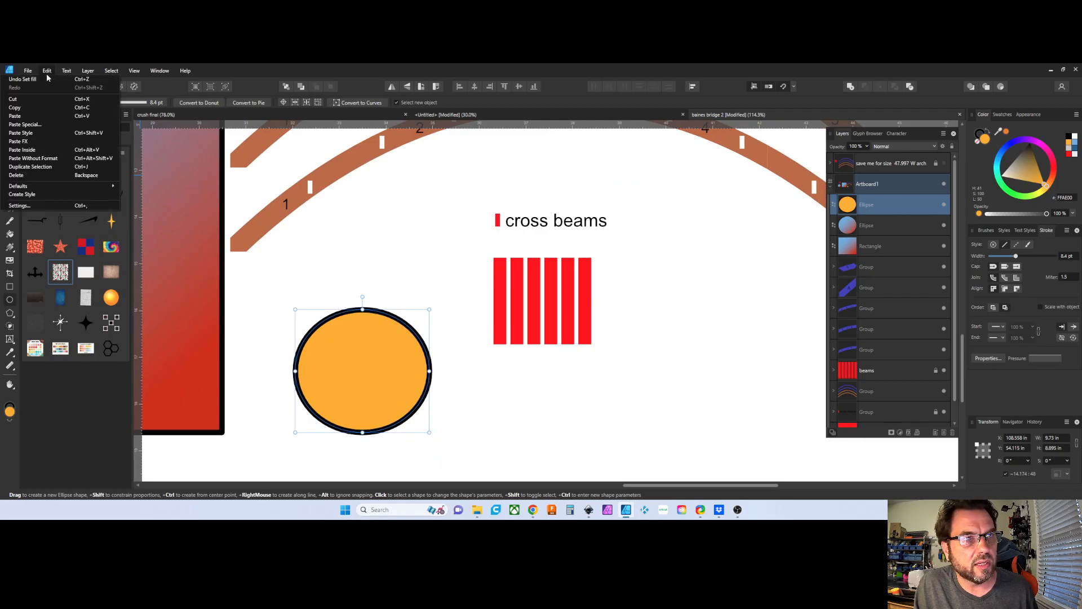
click(43, 132)
scroll(371, 353, down, 5)
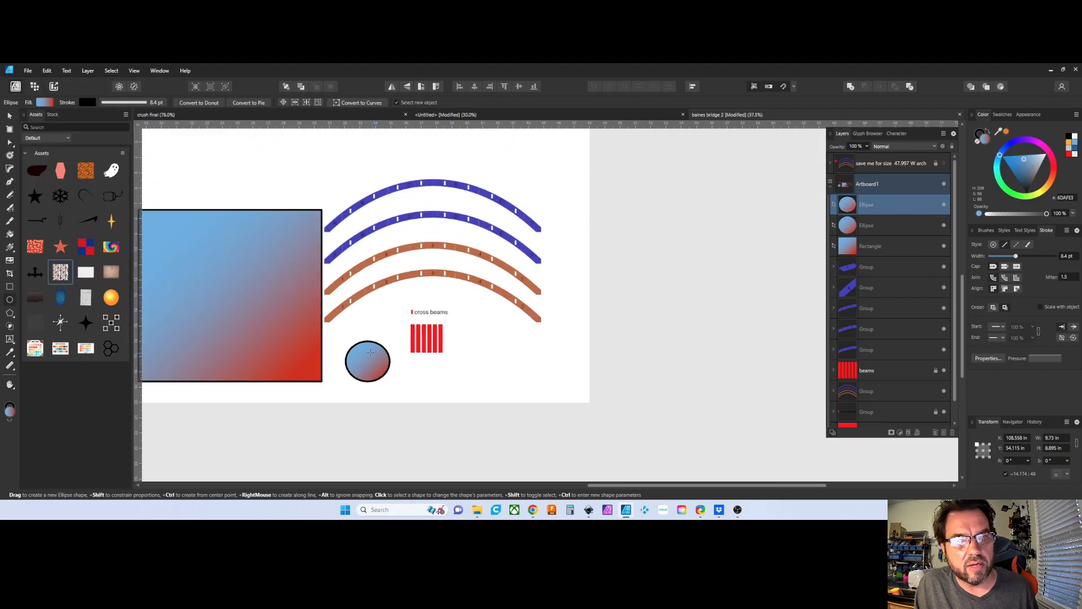
scroll(371, 353, down, 1)
scroll(369, 344, down, 2)
scroll(286, 312, left, 3)
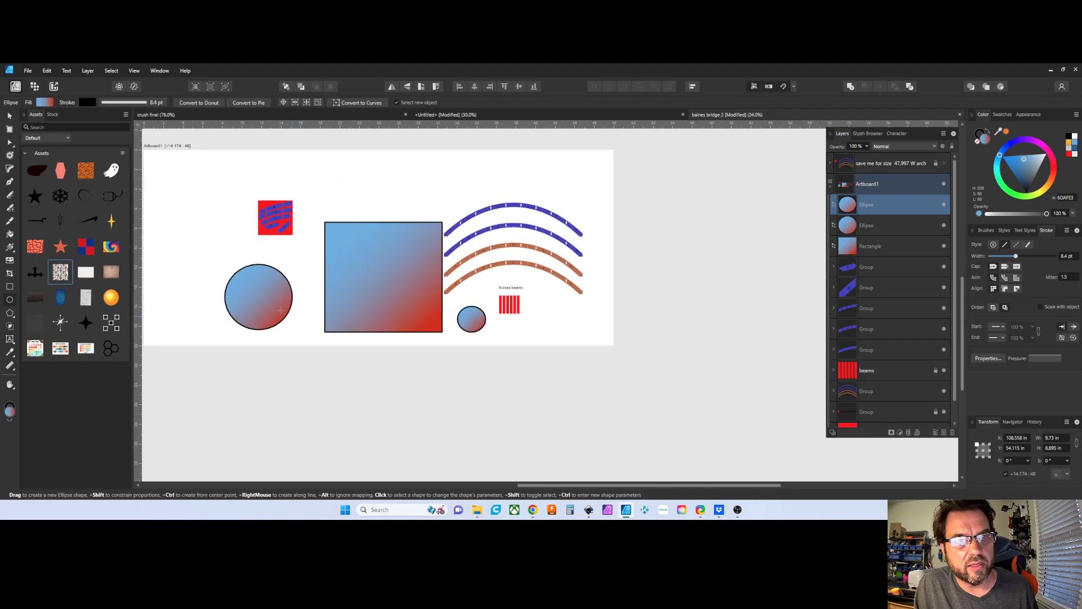
scroll(473, 351, up, 2)
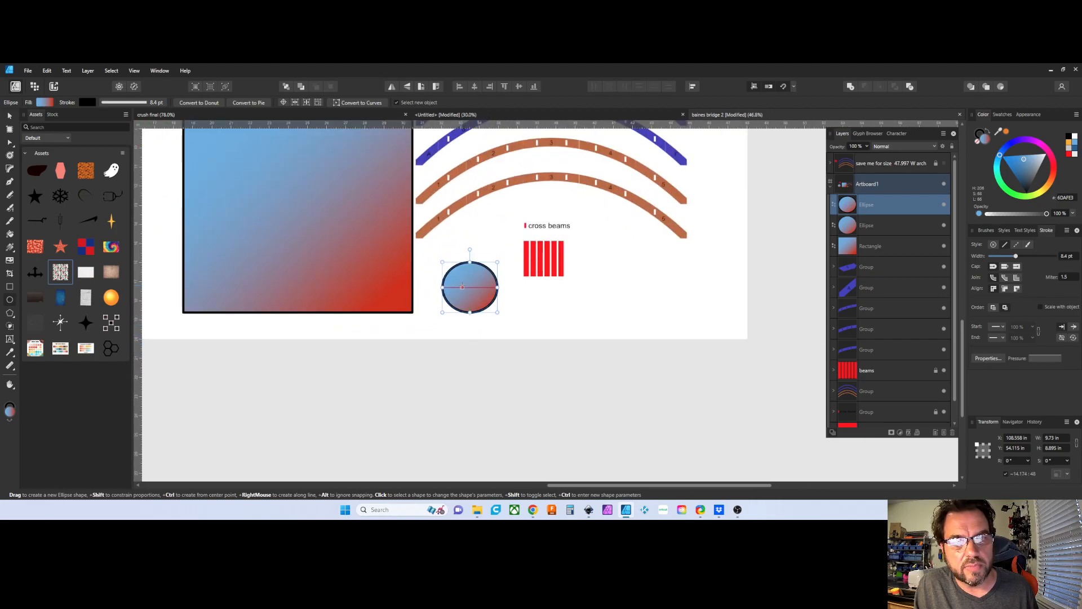
Select the large gradient-filled rectangle and activate the Fill tool on it.
scroll(465, 310, down, 2)
scroll(367, 275, up, 2)
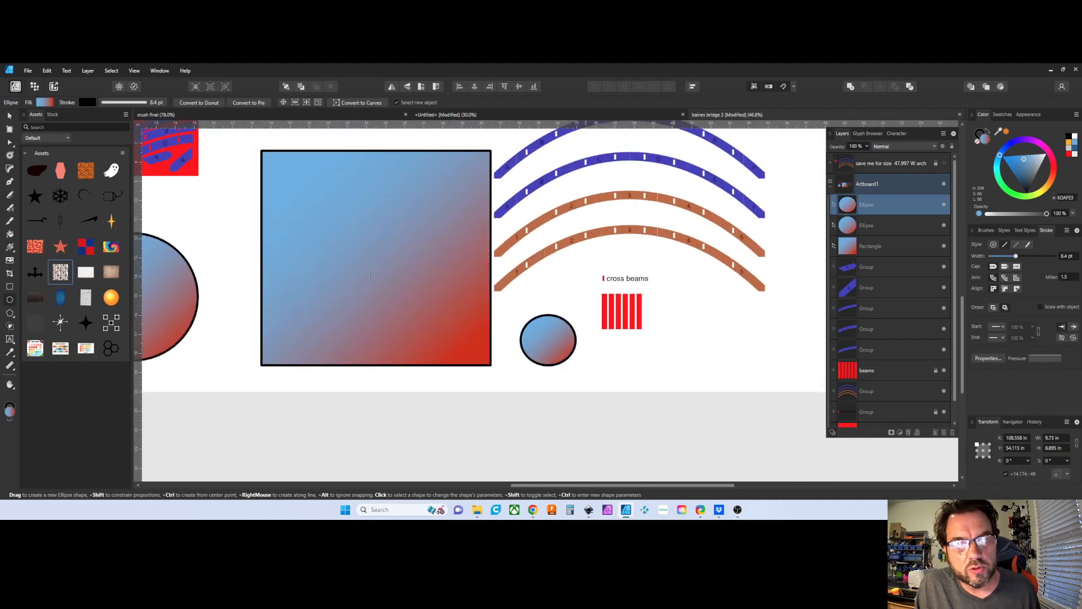
scroll(416, 232, left, 2)
scroll(420, 237, up, 2)
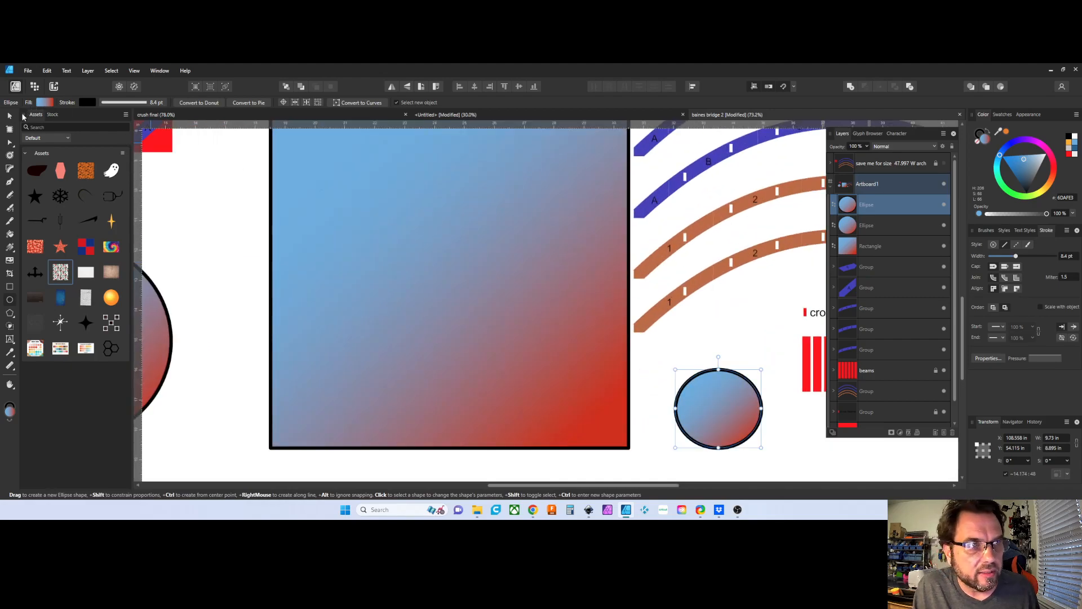
click(10, 117)
click(423, 252)
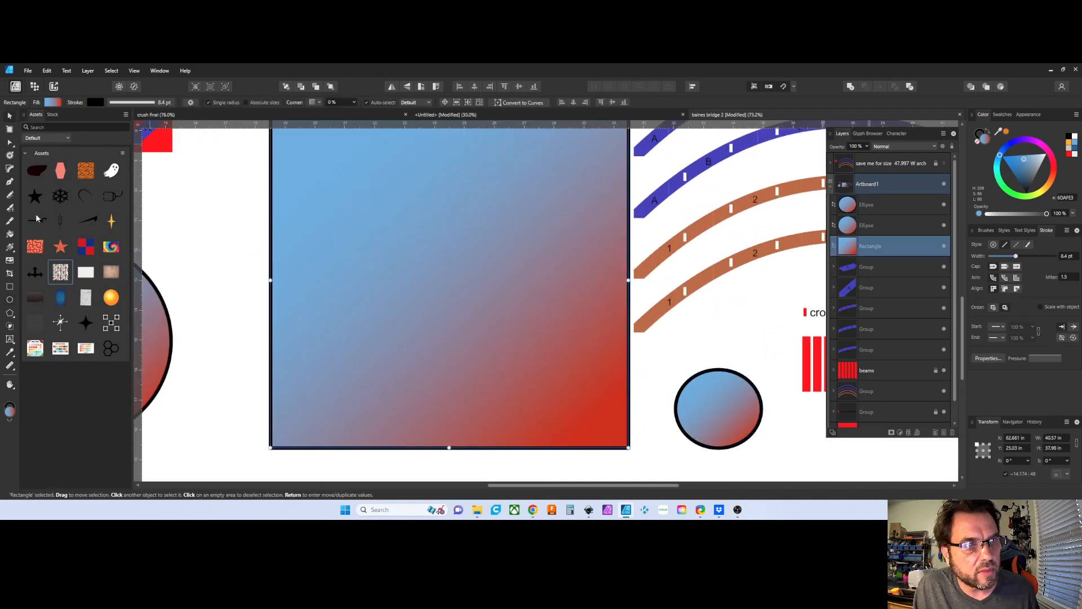
click(10, 248)
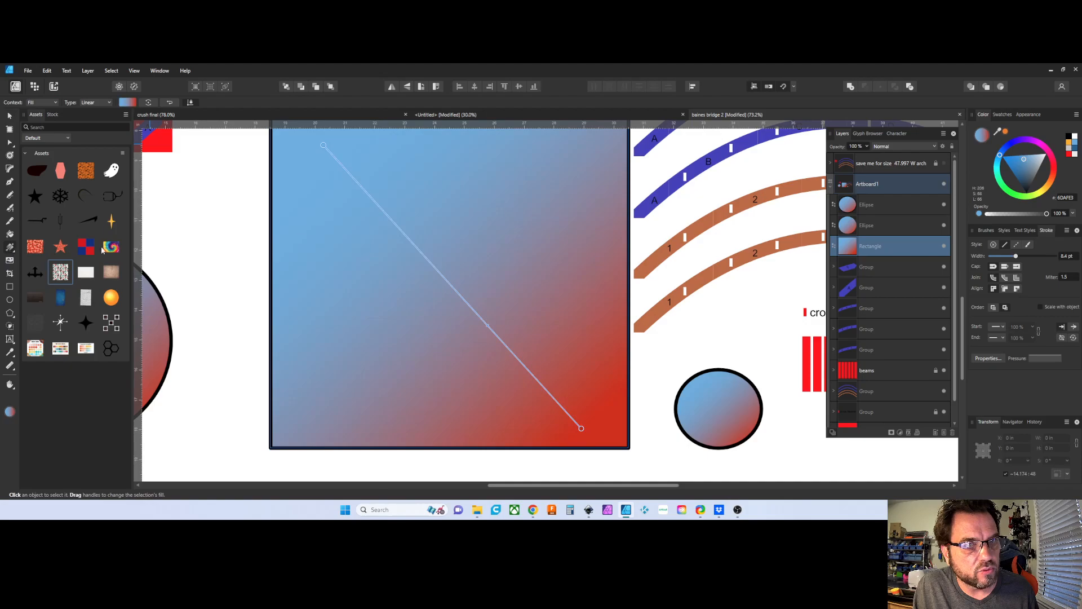
click(44, 103)
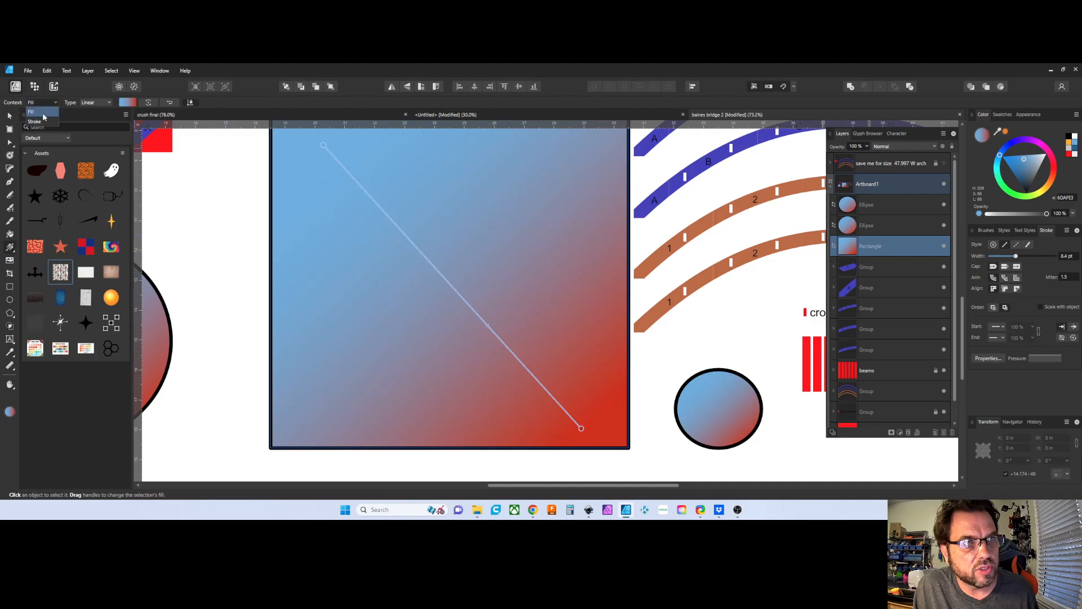
click(95, 104)
click(95, 103)
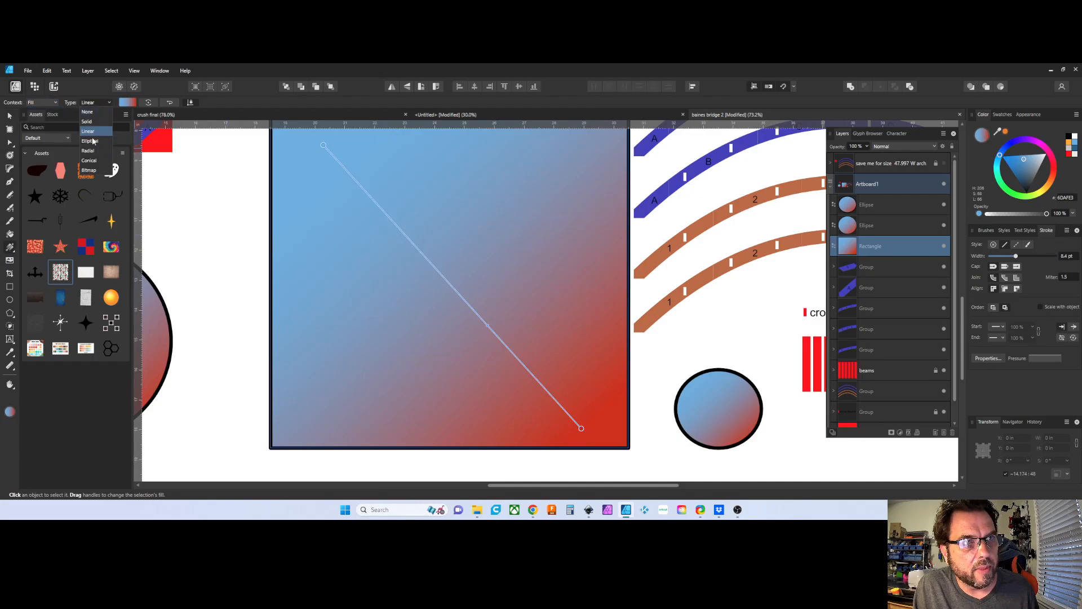
click(89, 170)
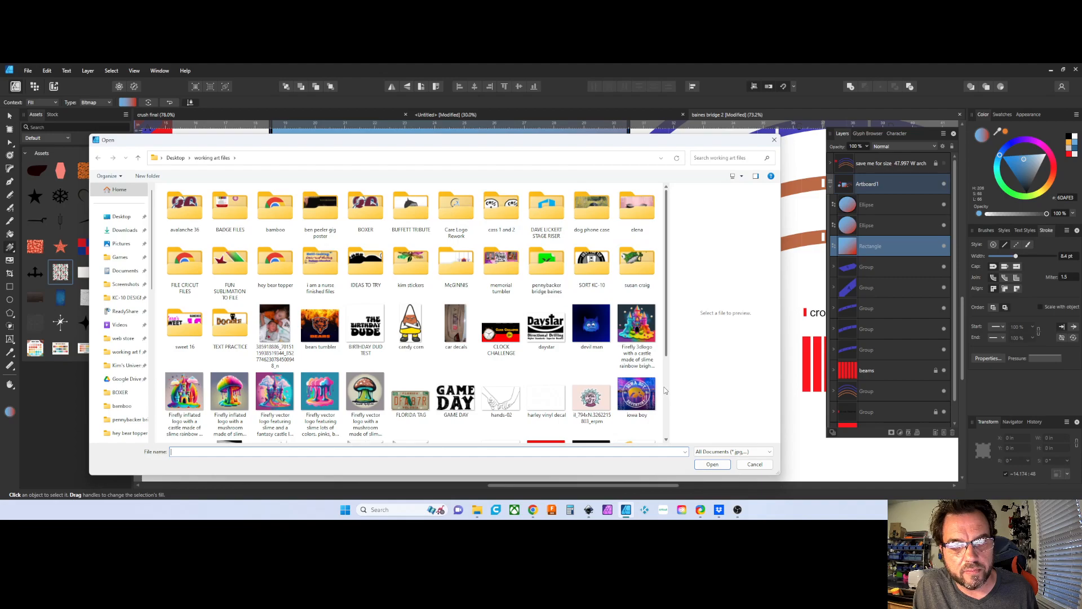
click(752, 464)
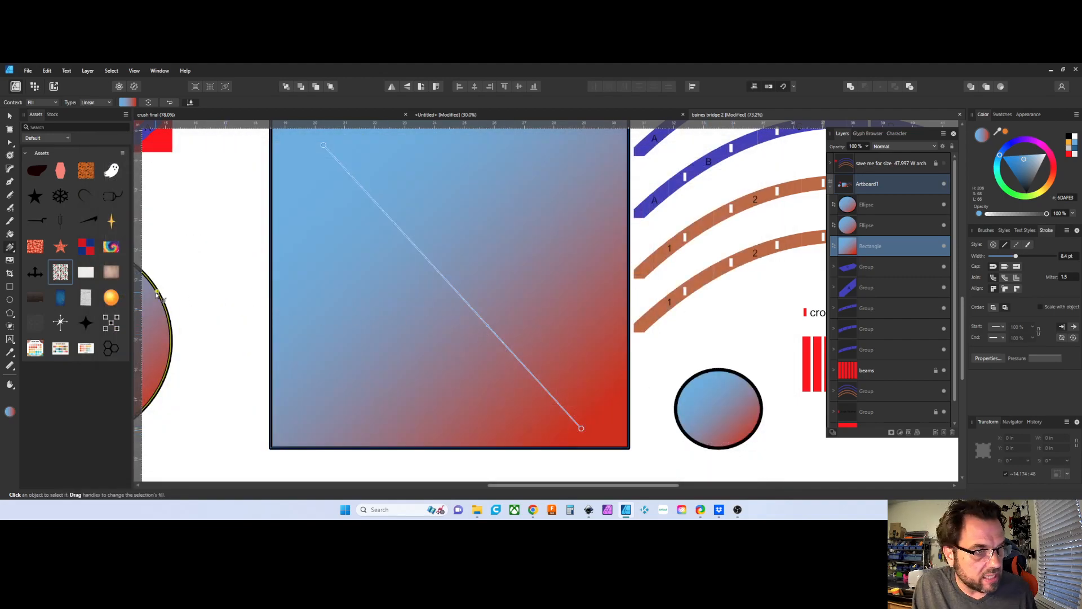
Fill the large rectangle with the orange Halloween pattern as a bitmap fill and scale the pattern down.
click(87, 177)
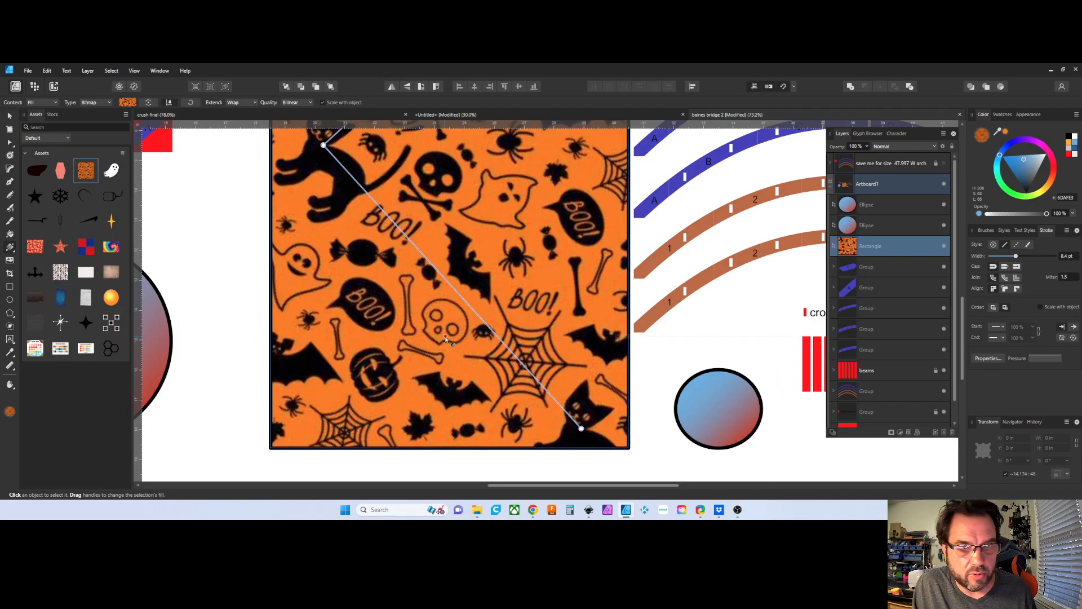
scroll(444, 308, down, 2)
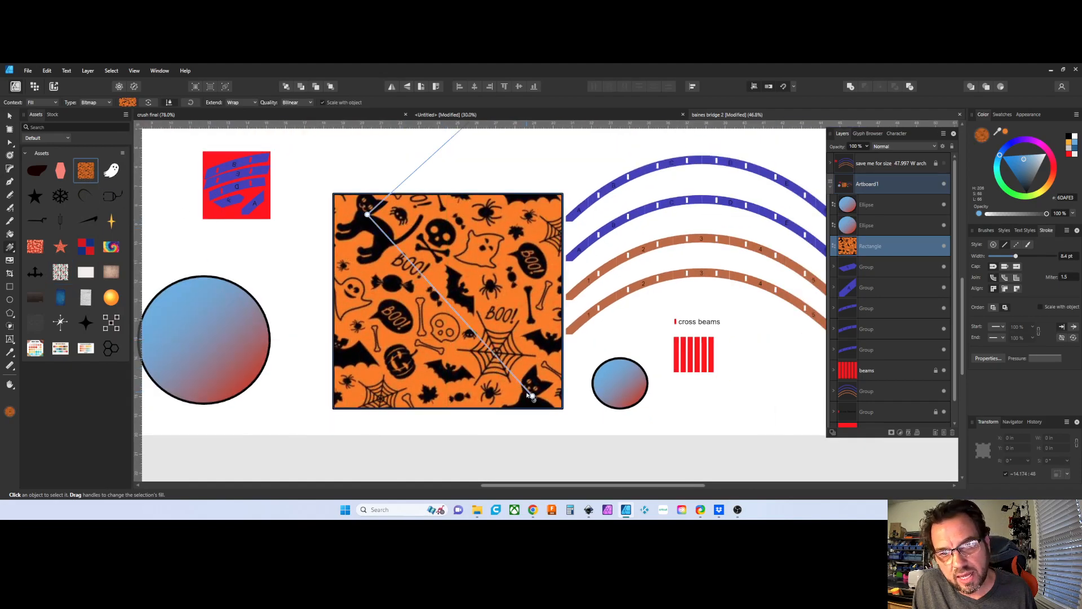
drag(533, 396, 454, 301)
scroll(481, 307, down, 1)
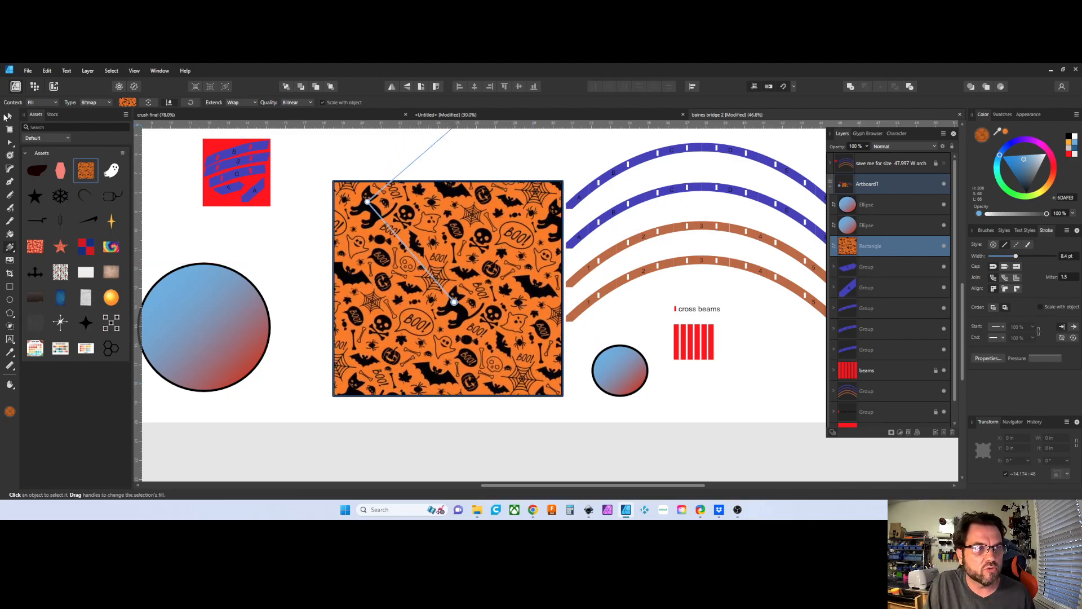
Draw a rectangle about 26.2 in by 25.2 in over the patterned rectangle's upper-left corner and subtract it from the patterned one.
click(7, 116)
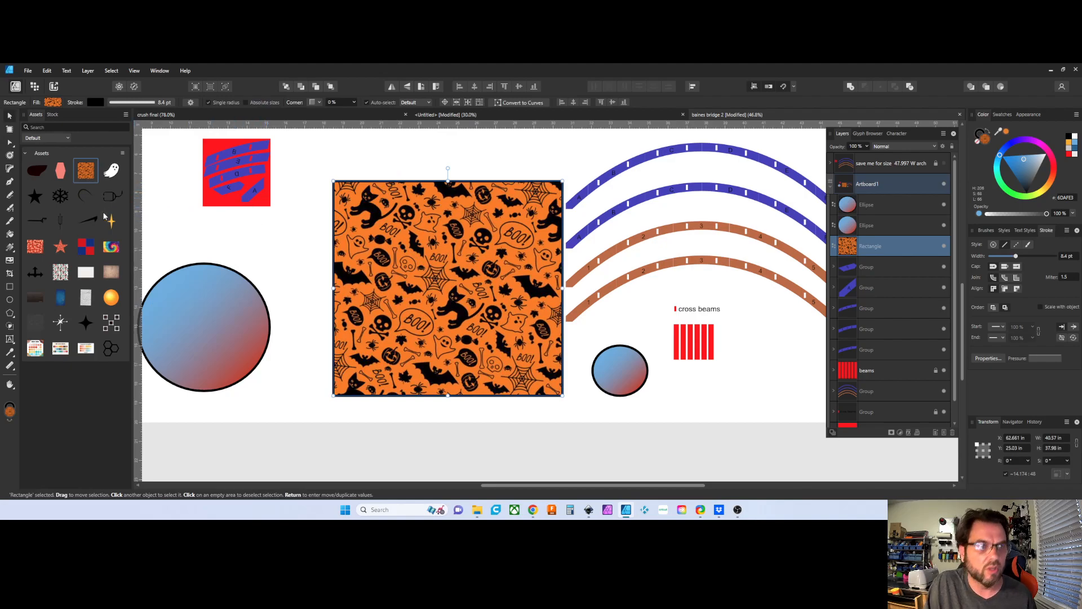
click(9, 286)
drag(311, 153, 459, 294)
key(v)
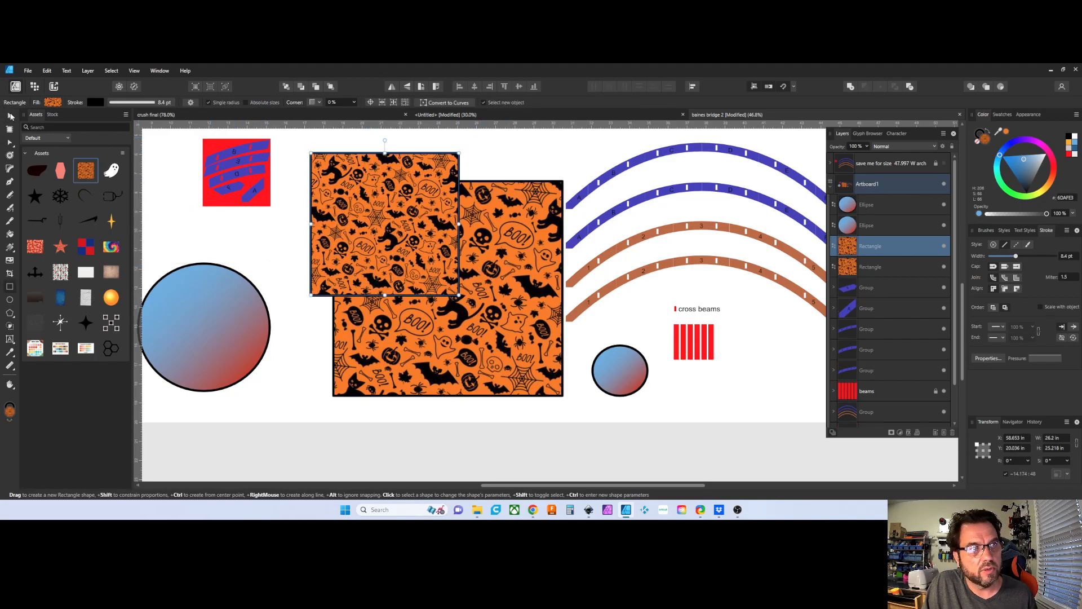
shift+click(510, 226)
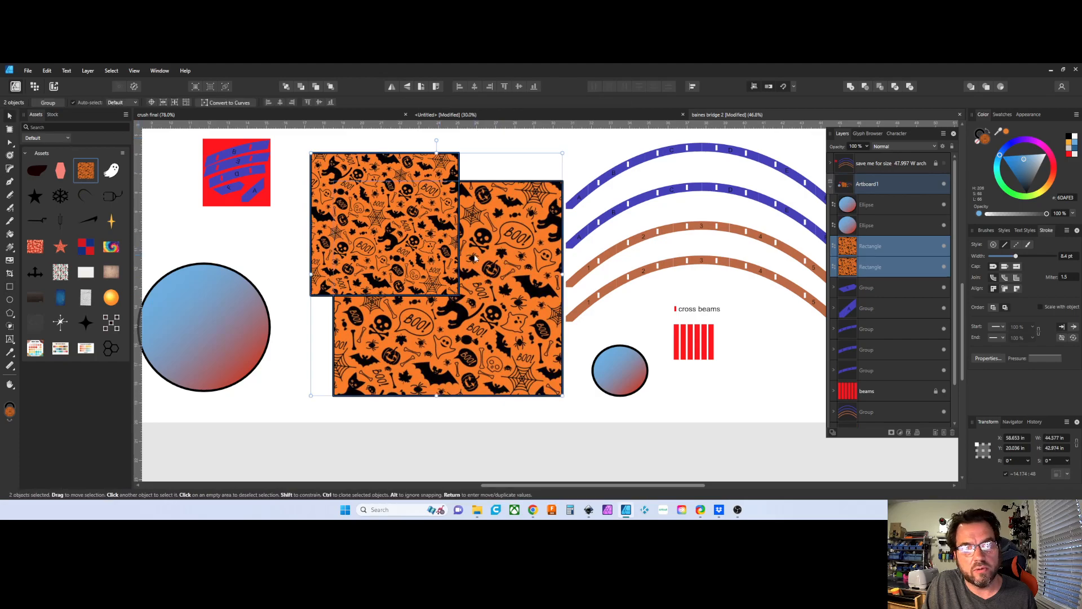
click(865, 86)
Enlarge the Halloween bitmap pattern inside the L-shaped curve with the Fill tool.
key(g)
key(ctrl+d)
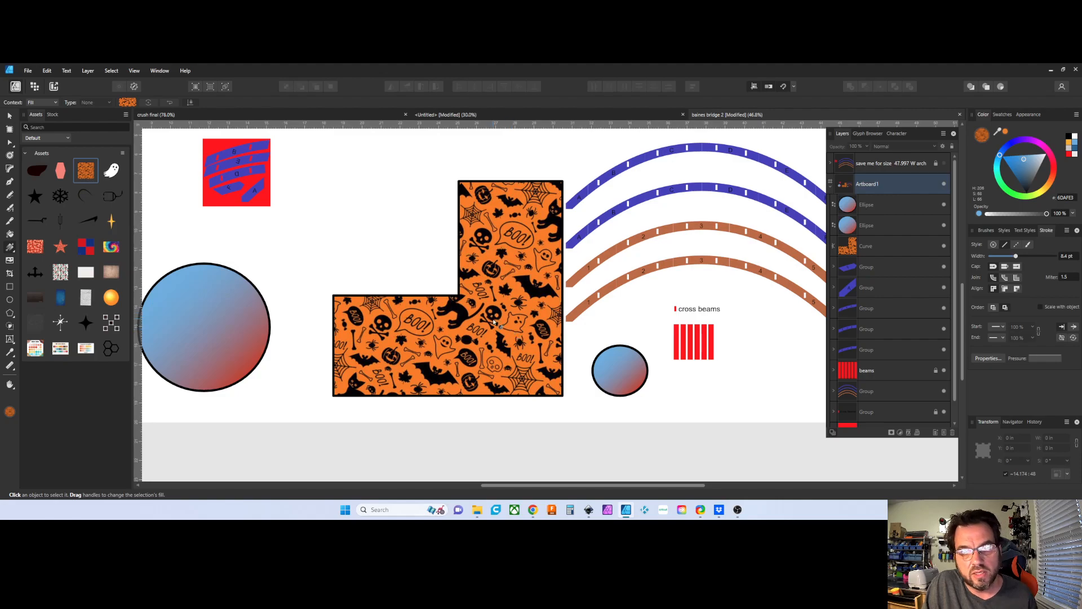
click(493, 322)
drag(461, 304, 510, 359)
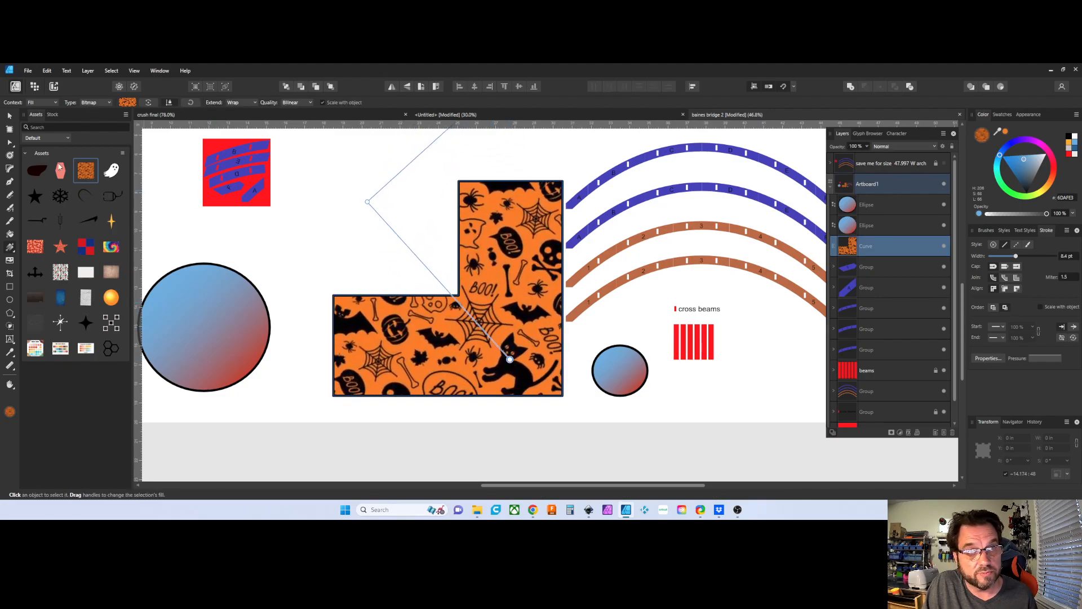
key(v)
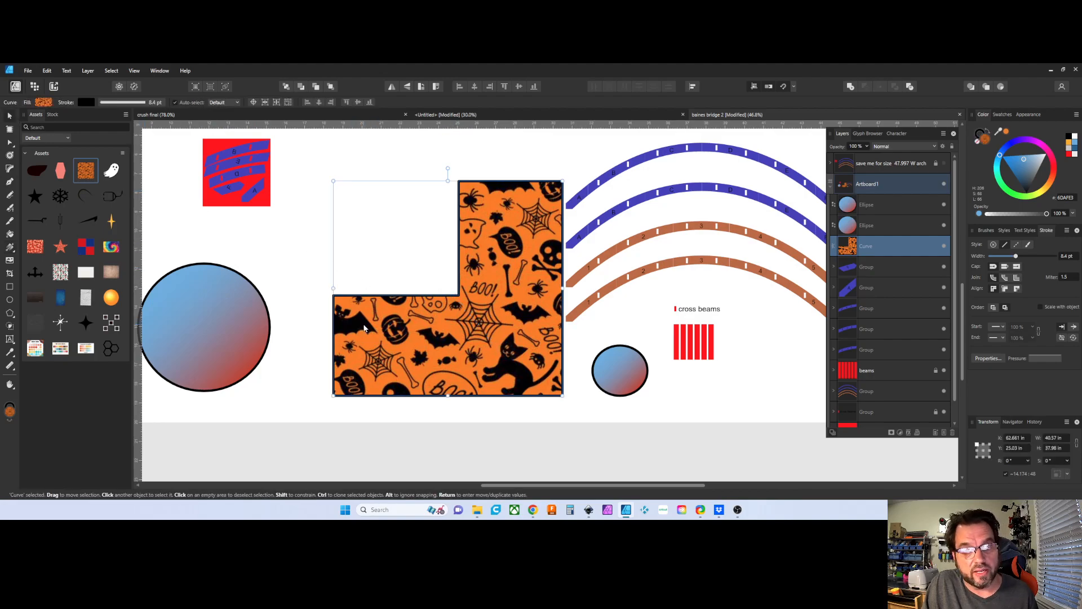
Delete the patterned L-shape and both gradient ellipses, and close the baines bridge 2 document.
key(Delete)
click(175, 339)
key(Delete)
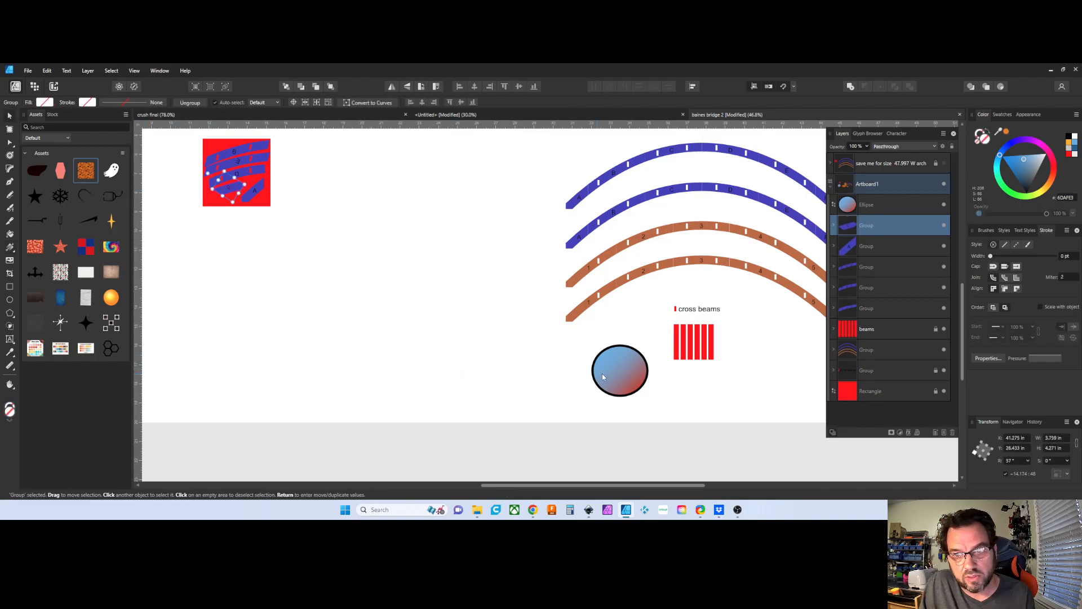
click(619, 374)
key(Delete)
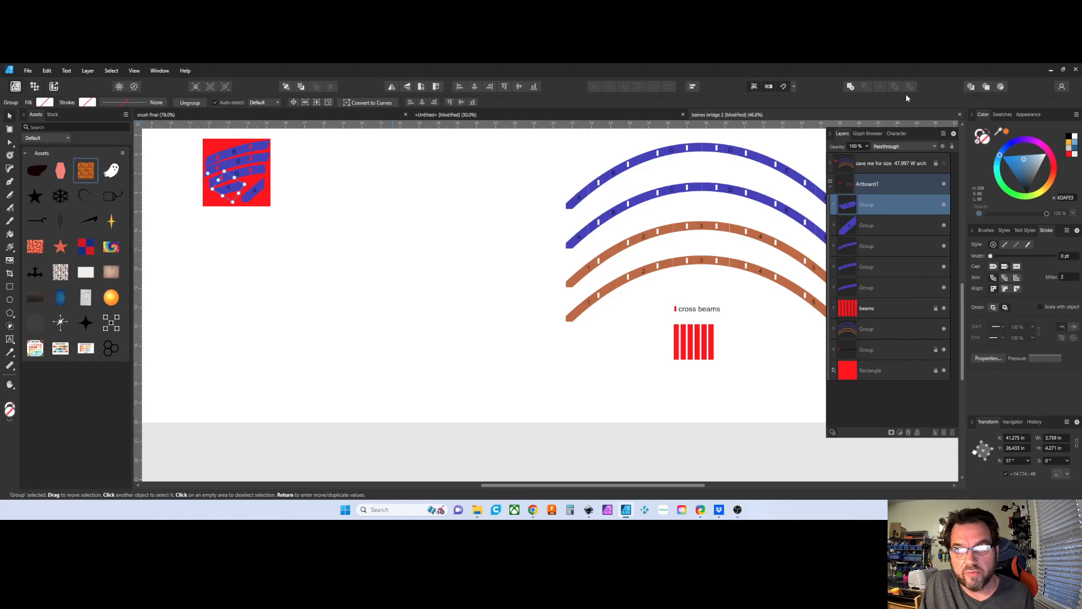
click(960, 115)
click(536, 295)
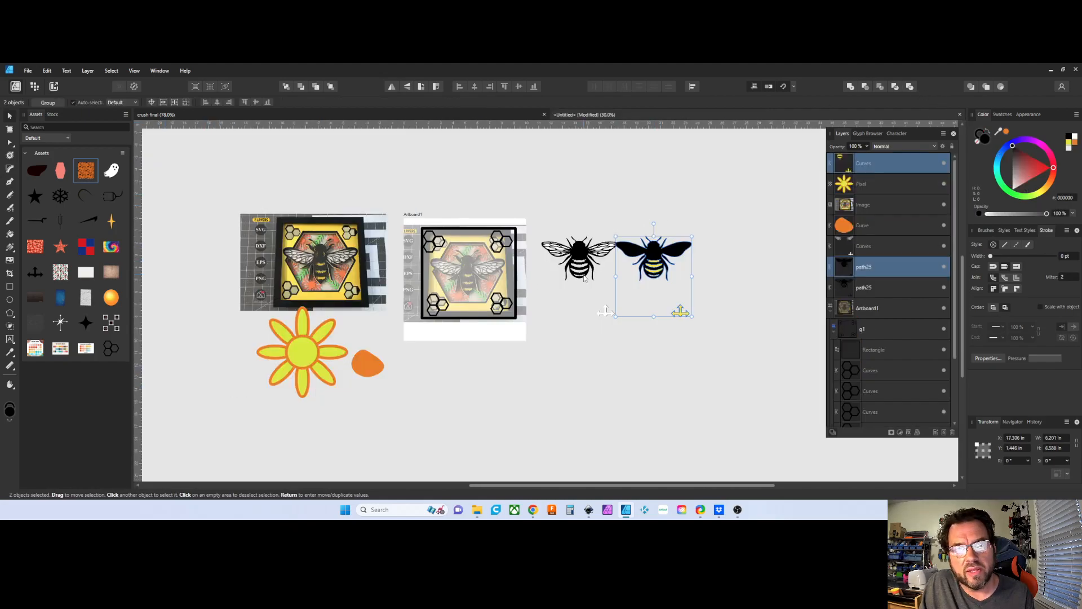
scroll(568, 326, left, 2)
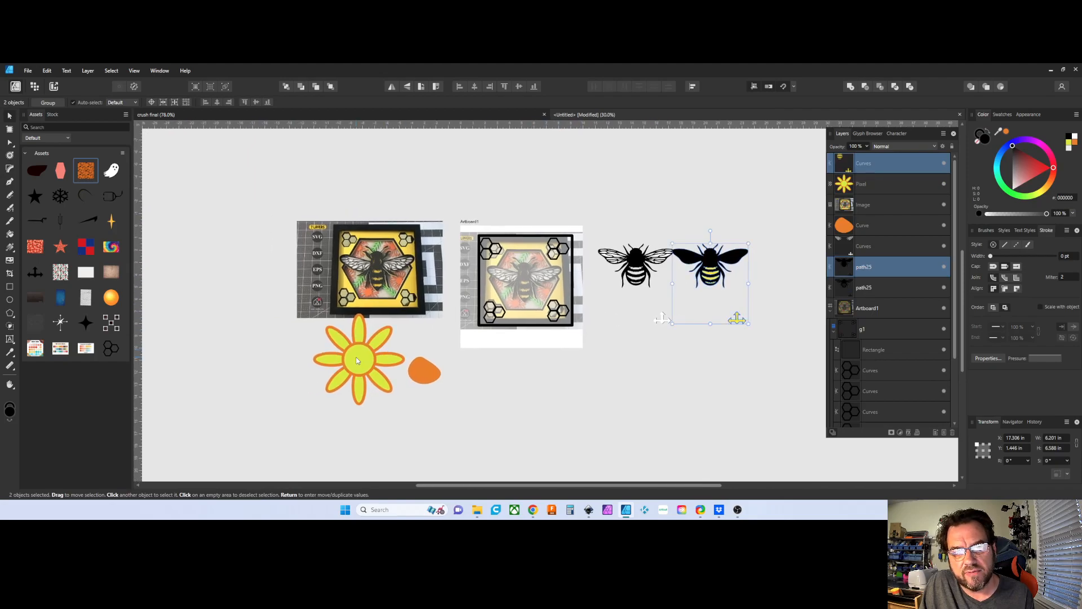
click(356, 360)
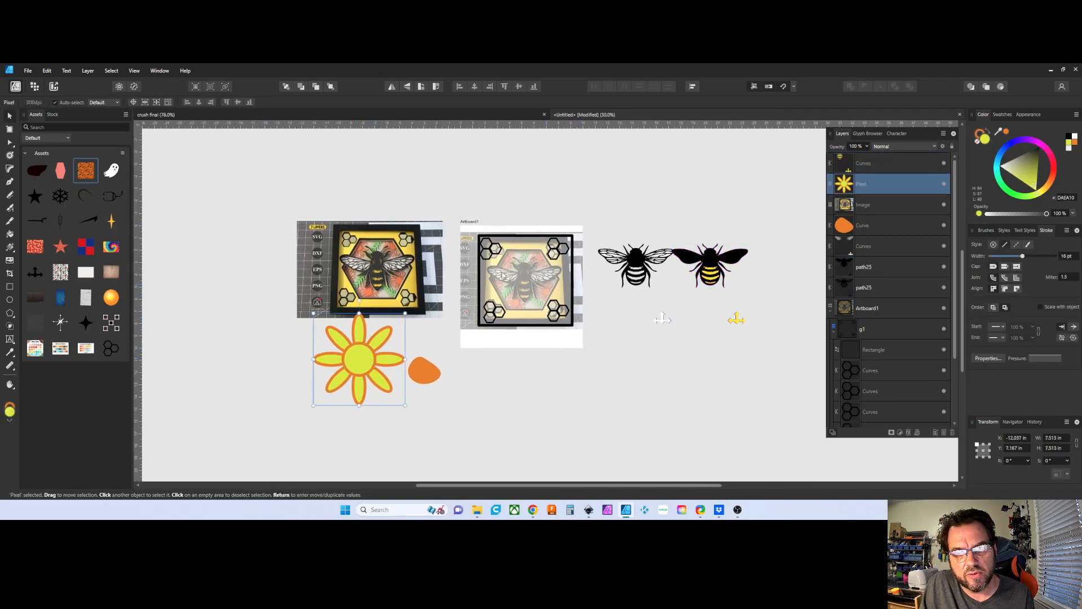
drag(456, 223, 617, 354)
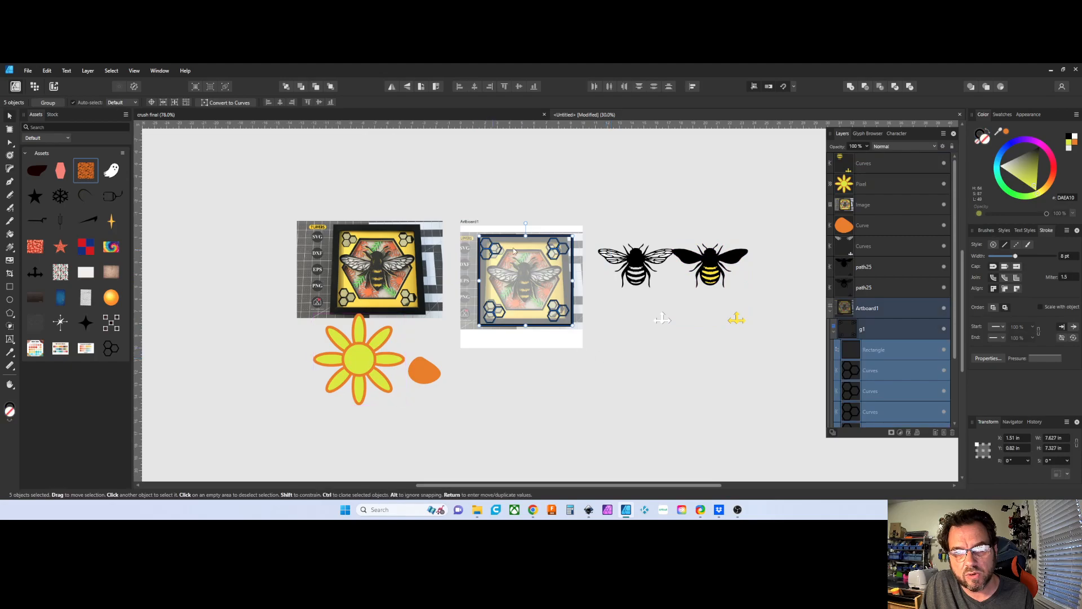
drag(252, 167, 293, 238)
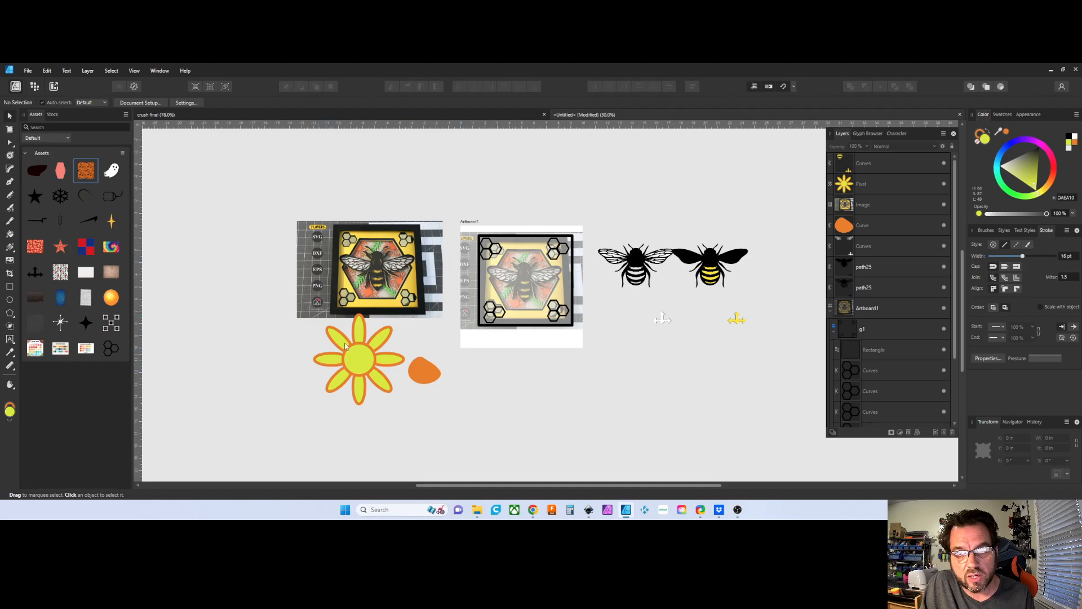
Divide the bee nearest the artboard into separate curves and select its solid black silhouette.
click(711, 256)
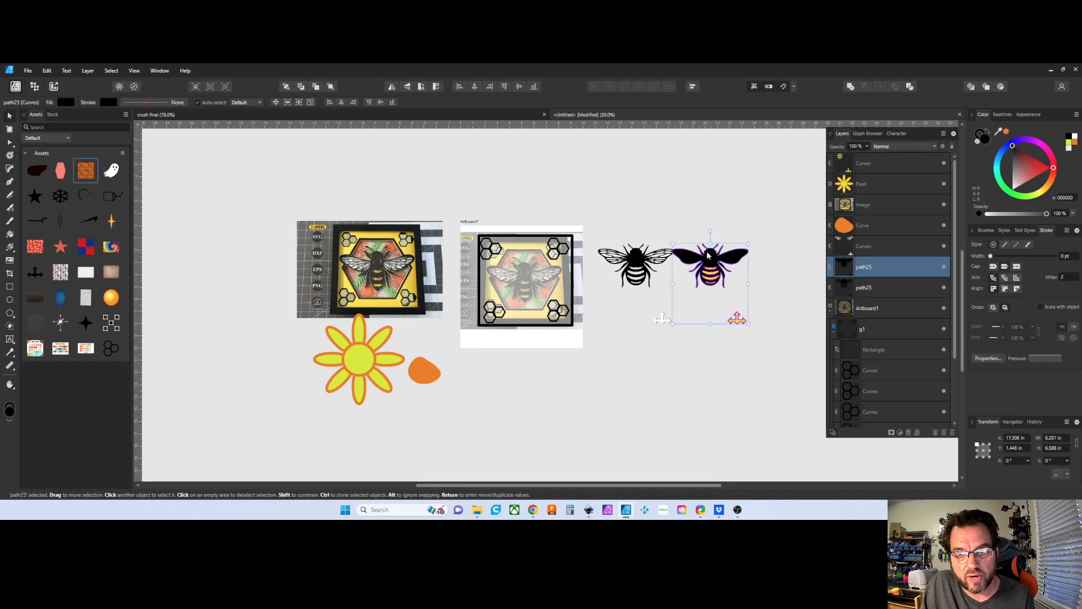
click(634, 262)
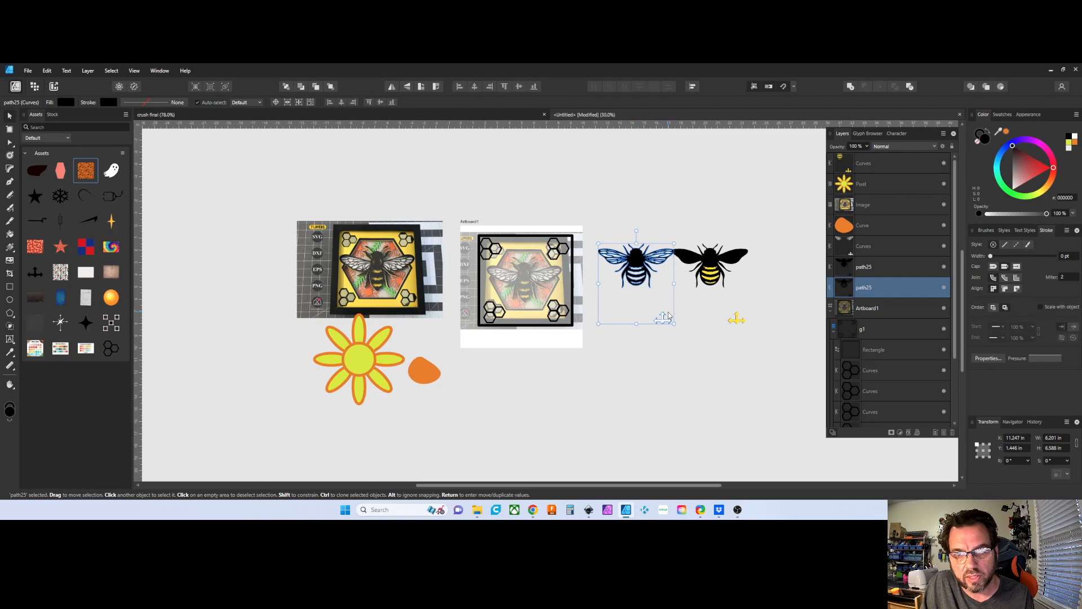
click(910, 87)
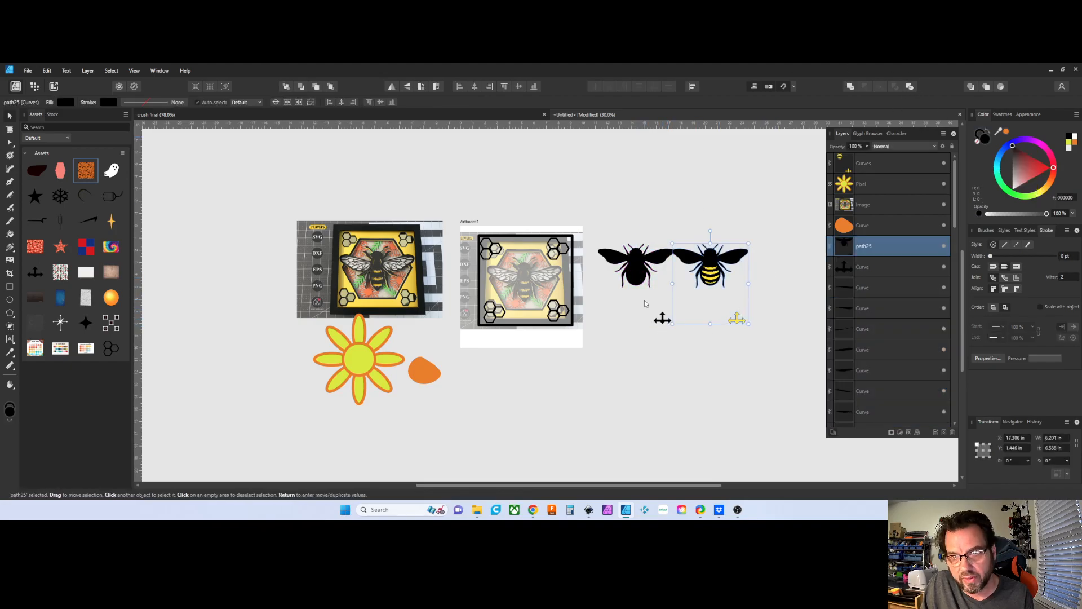
click(663, 318)
click(631, 266)
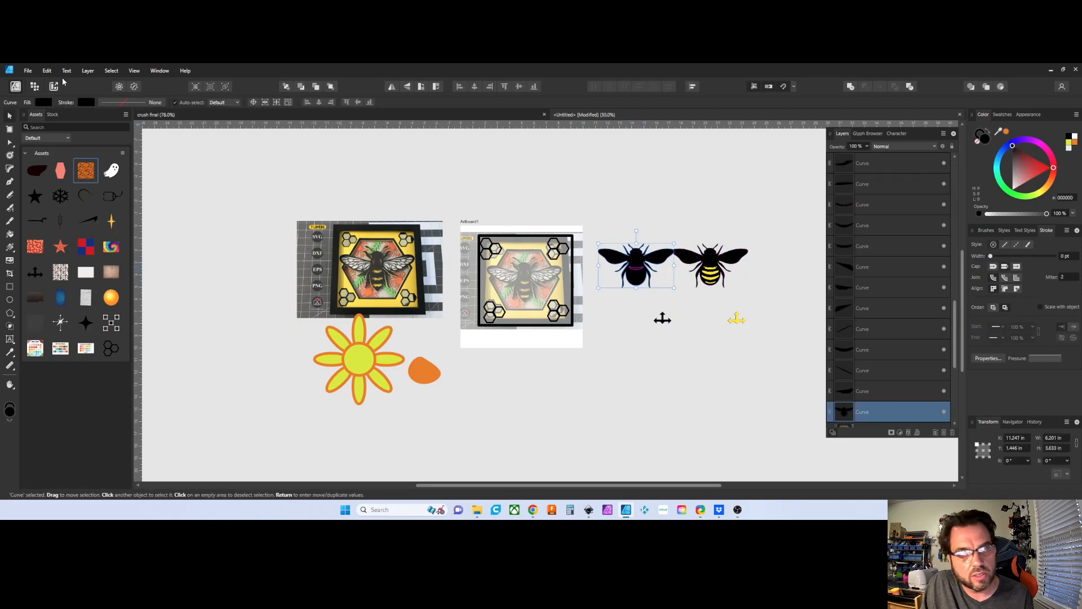
Configure an SVG export of only the selected bee silhouette with text exported as curves, and leave without exporting.
click(28, 70)
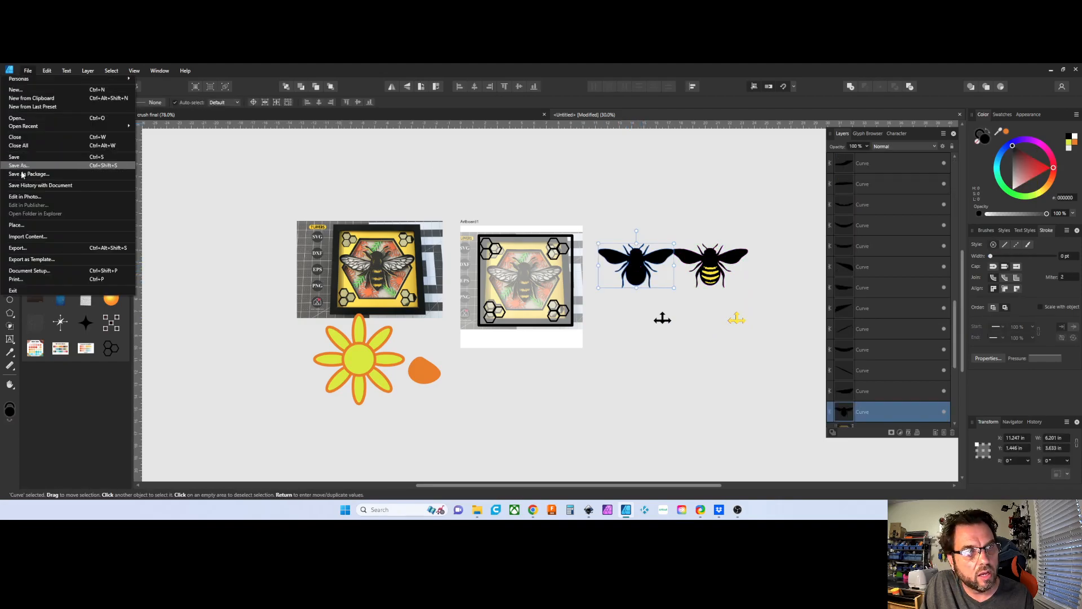
click(29, 248)
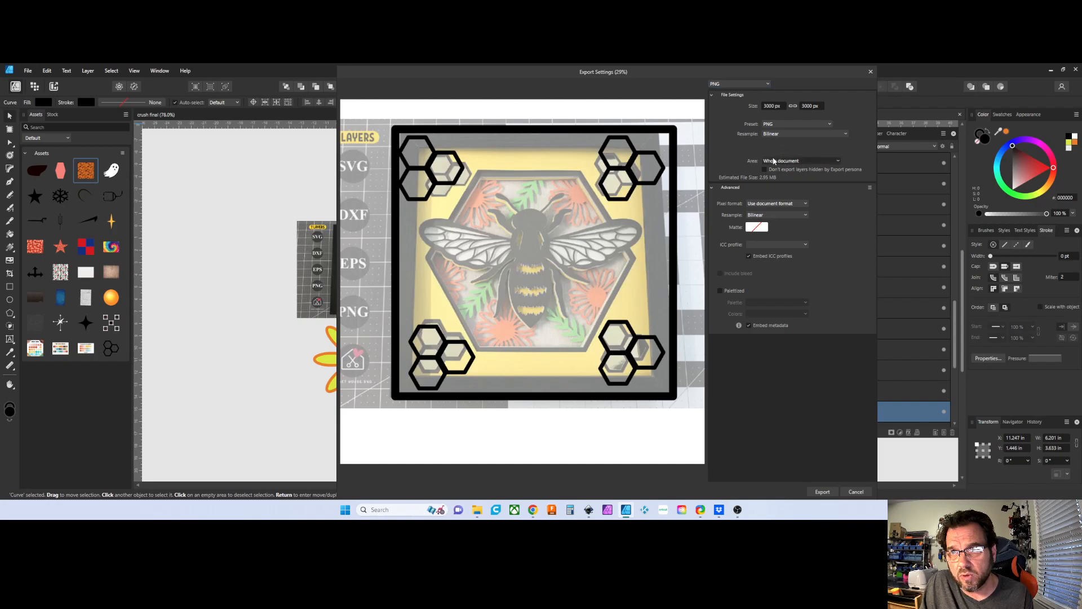
click(774, 161)
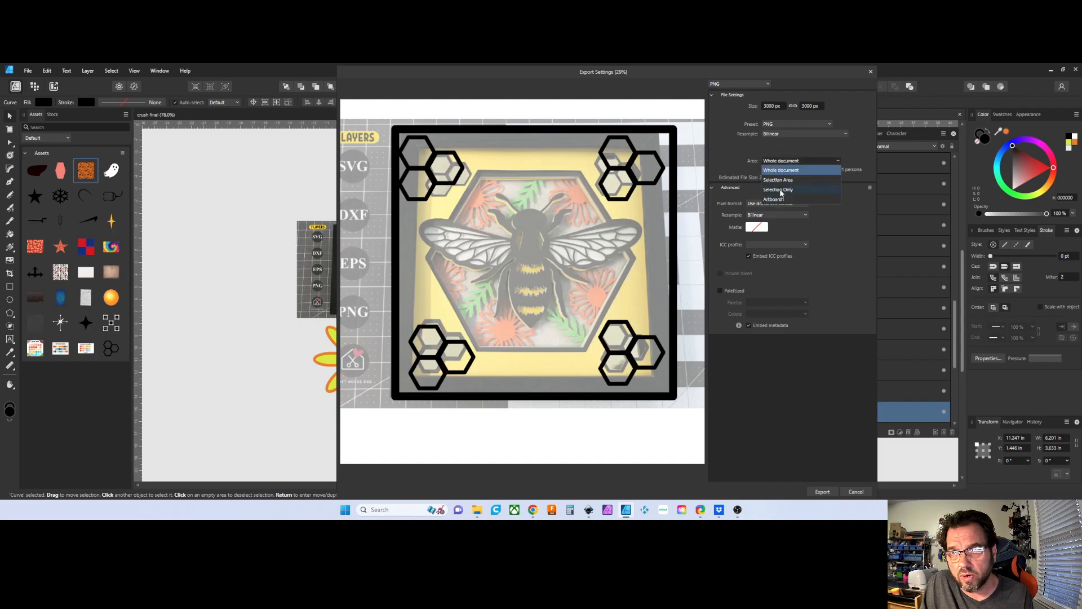
click(782, 190)
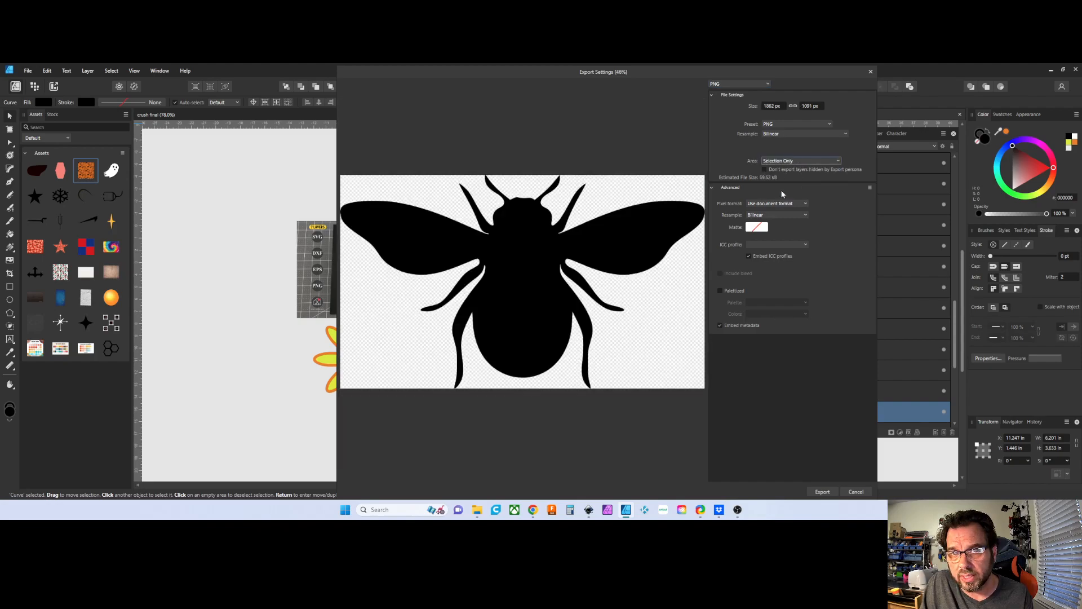
click(750, 87)
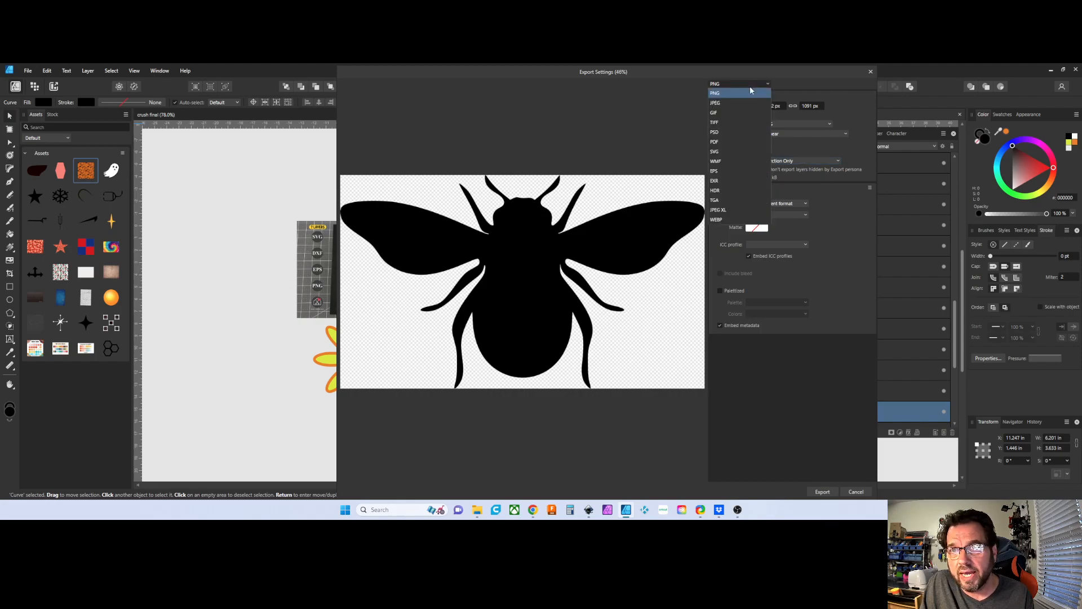
click(719, 152)
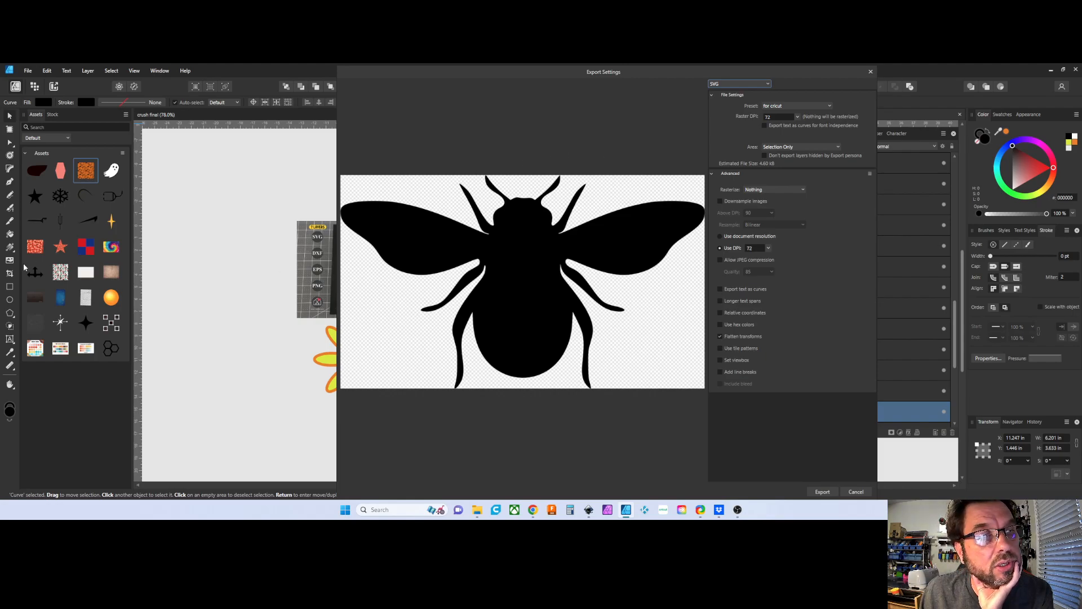
click(720, 289)
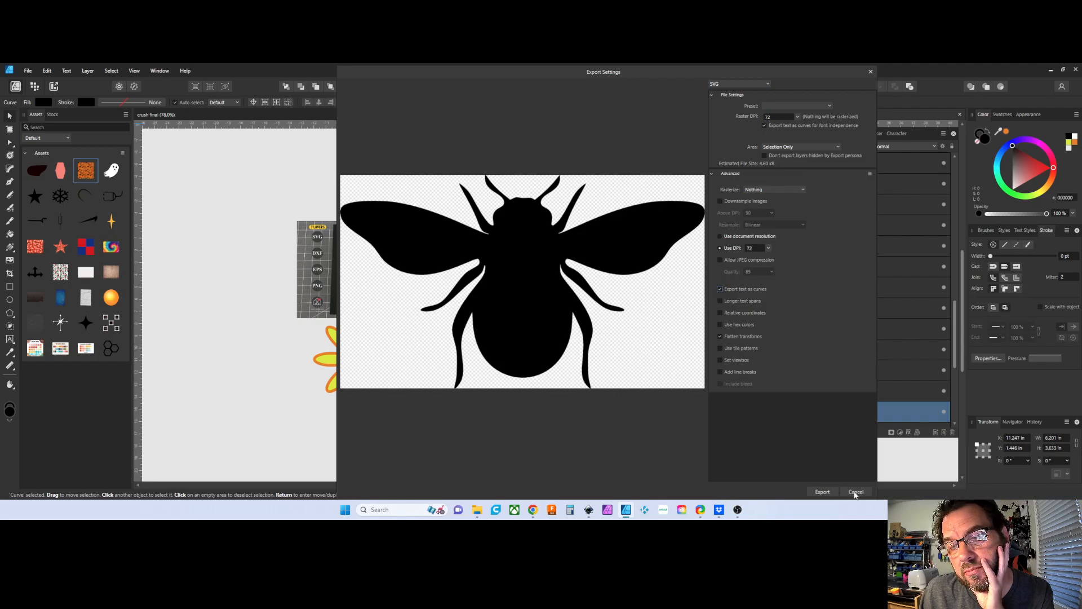
click(855, 492)
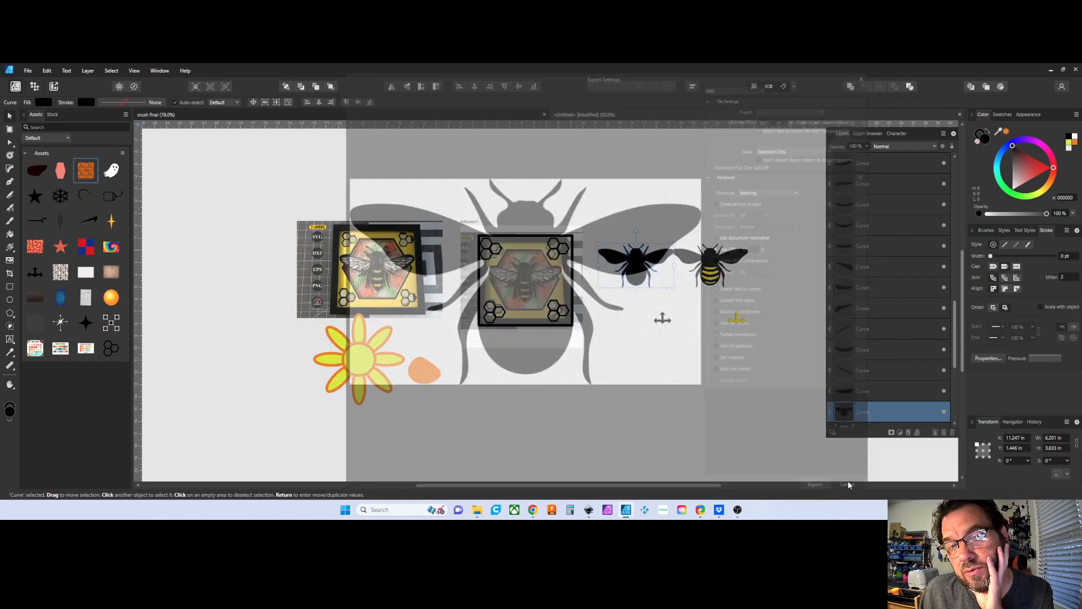
Add the artistic text "Hello", about 8 in wide, above the framed bee photo.
click(10, 339)
drag(262, 176, 298, 209)
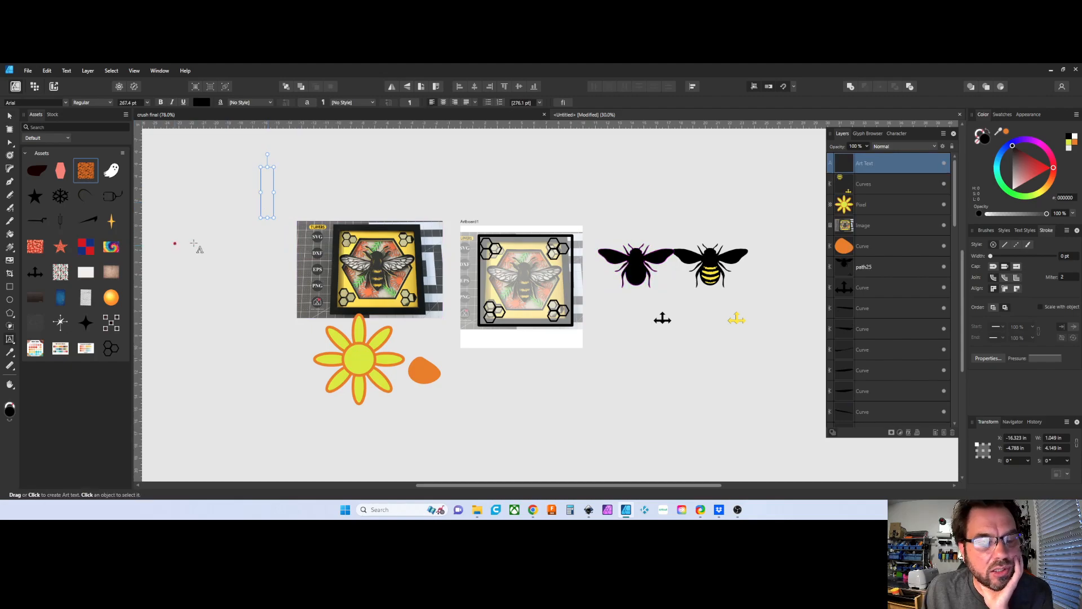
text(H)
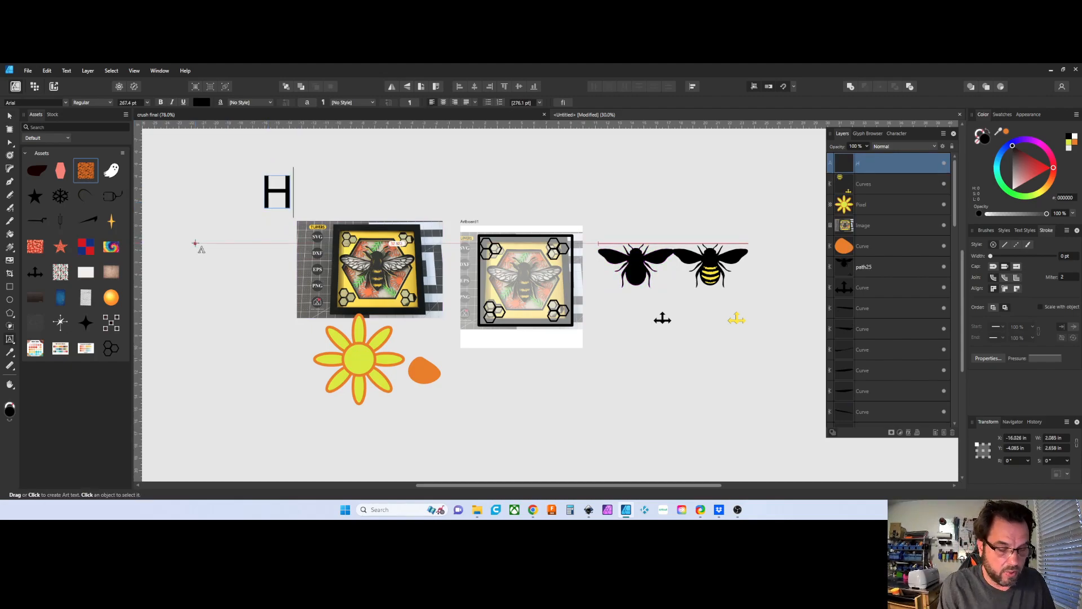
text(ello)
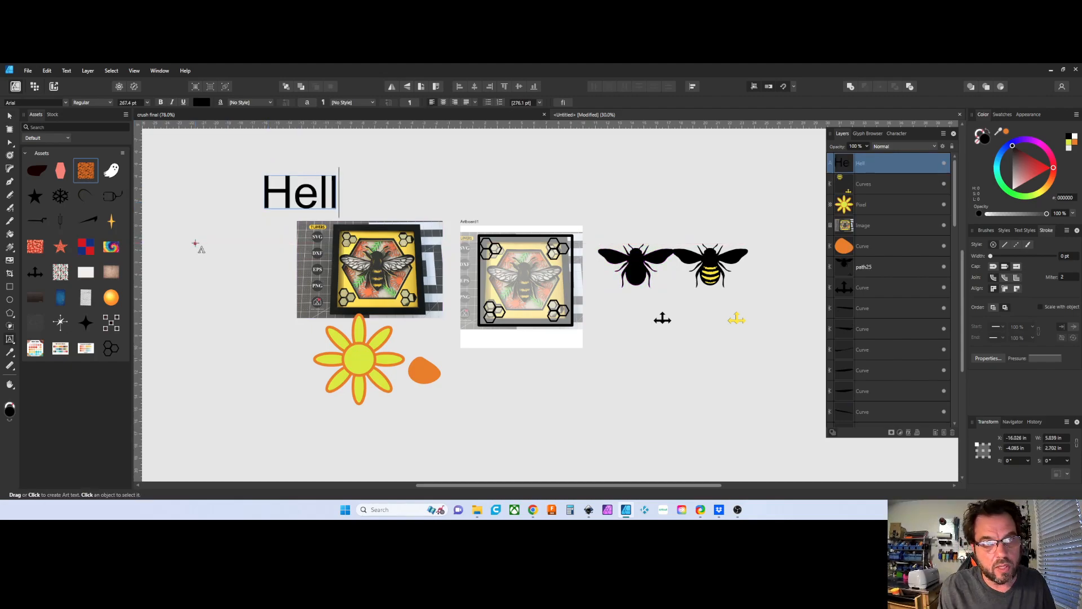
click(10, 115)
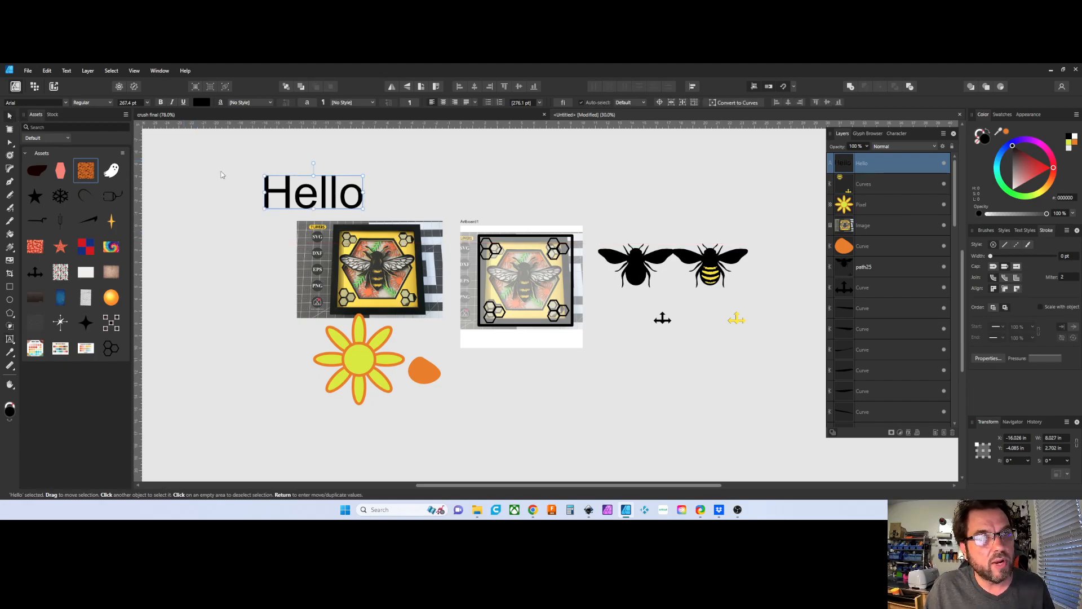
Move the Hello text above the gap between the photo and the artboard and change its font to Archistico.
drag(277, 191, 415, 195)
scroll(451, 207, up, 3)
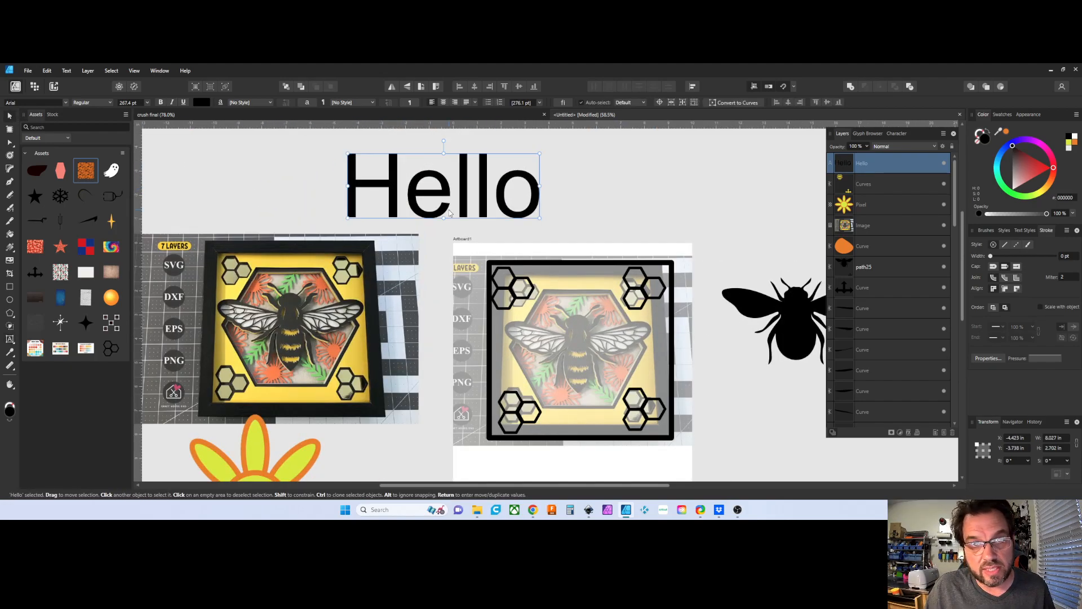
click(60, 103)
click(79, 210)
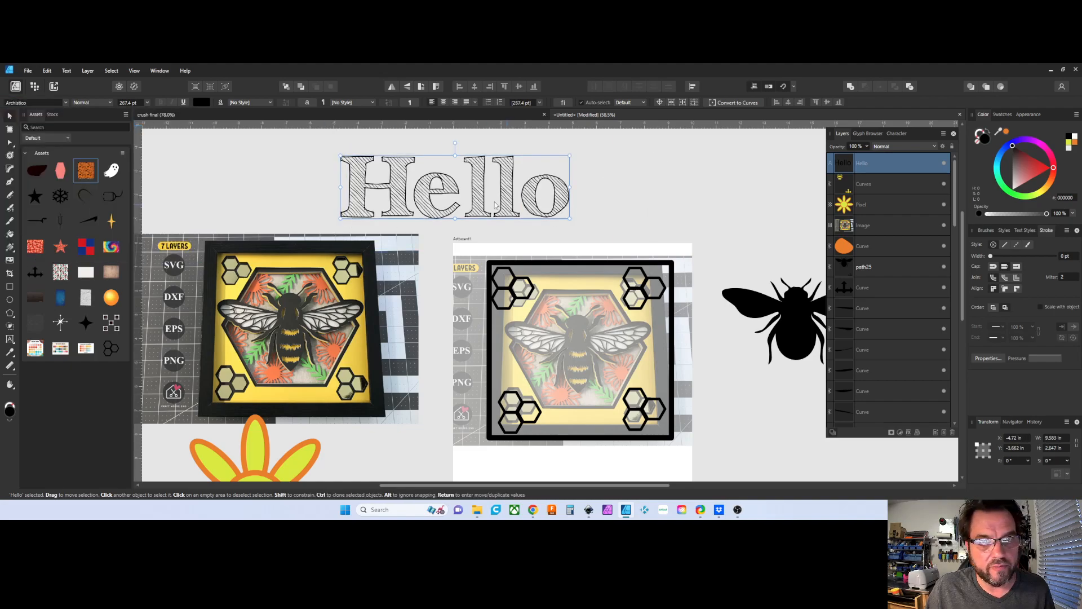
drag(418, 207, 430, 222)
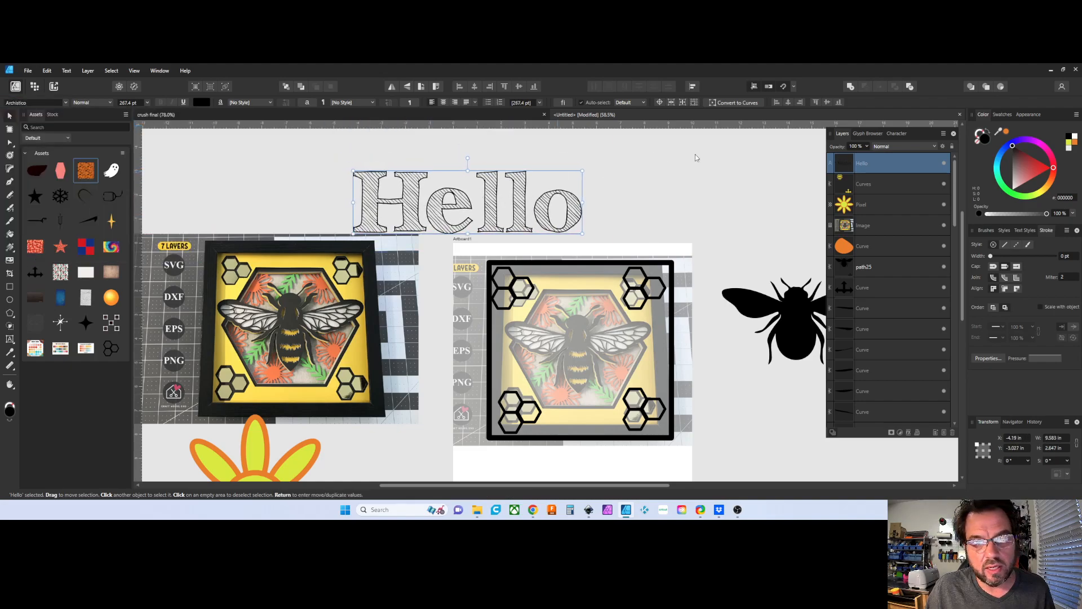
Replace the text with the Archistico » glyph from the Glyph Browser followed by "Hello".
click(868, 133)
scroll(891, 271, down, 5)
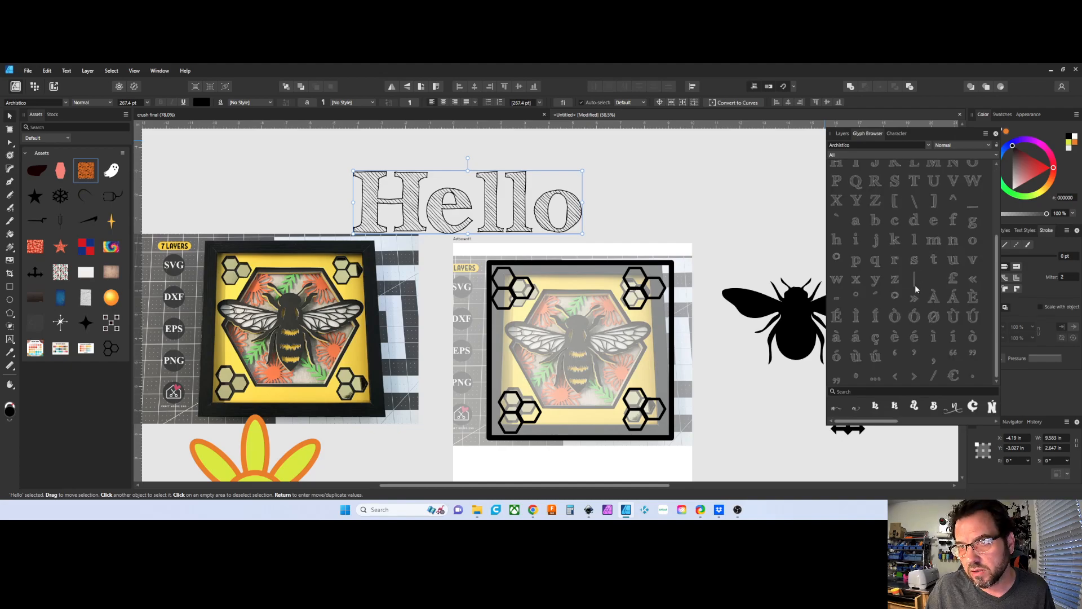
click(916, 304)
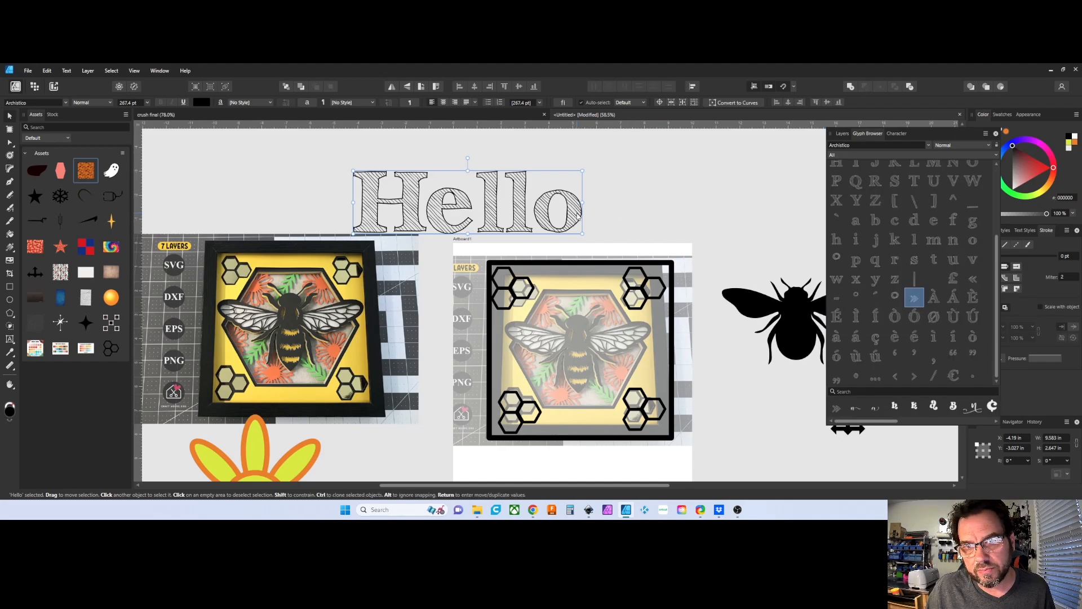
click(914, 298)
double_click(914, 298)
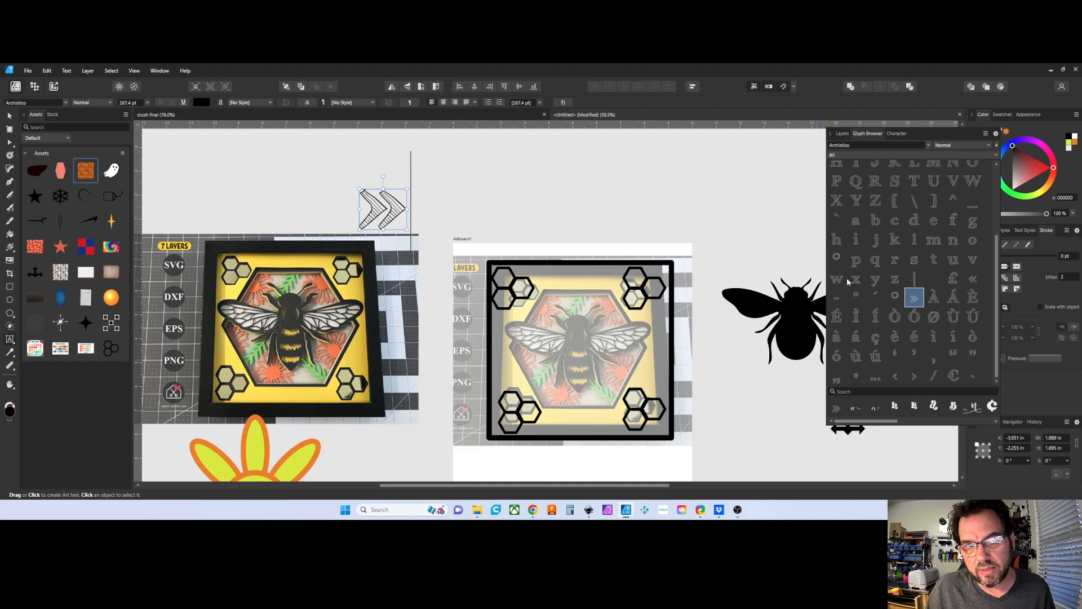
text(Hello)
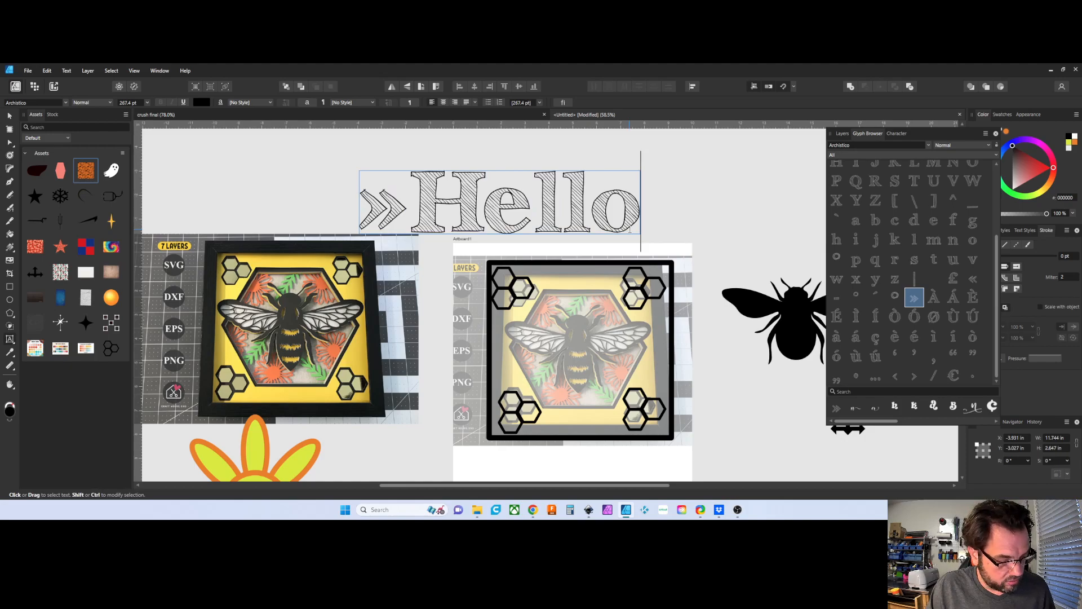
Tighten the kerning between individual letters of the »Hello text.
key(Left)
key(alt+Left)
key(alt+Left)
key(Left)
key(alt+Left)
key(Left)
key(alt+Left)
key(ctrl+Left)
key(Right)
key(alt+Right)
key(Right)
key(Right)
key(Right)
key(Right)
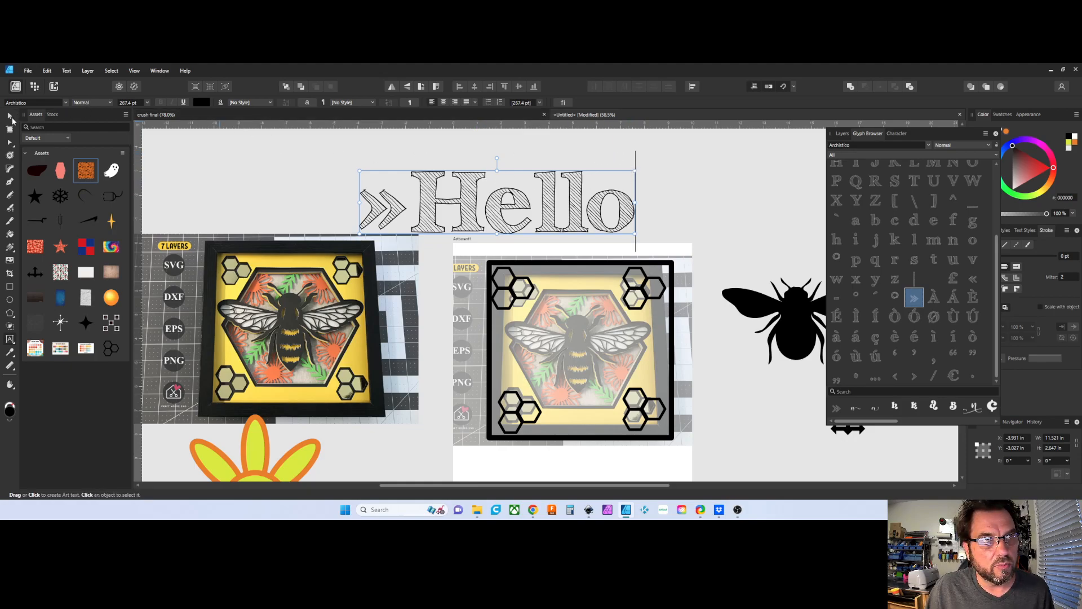
click(11, 117)
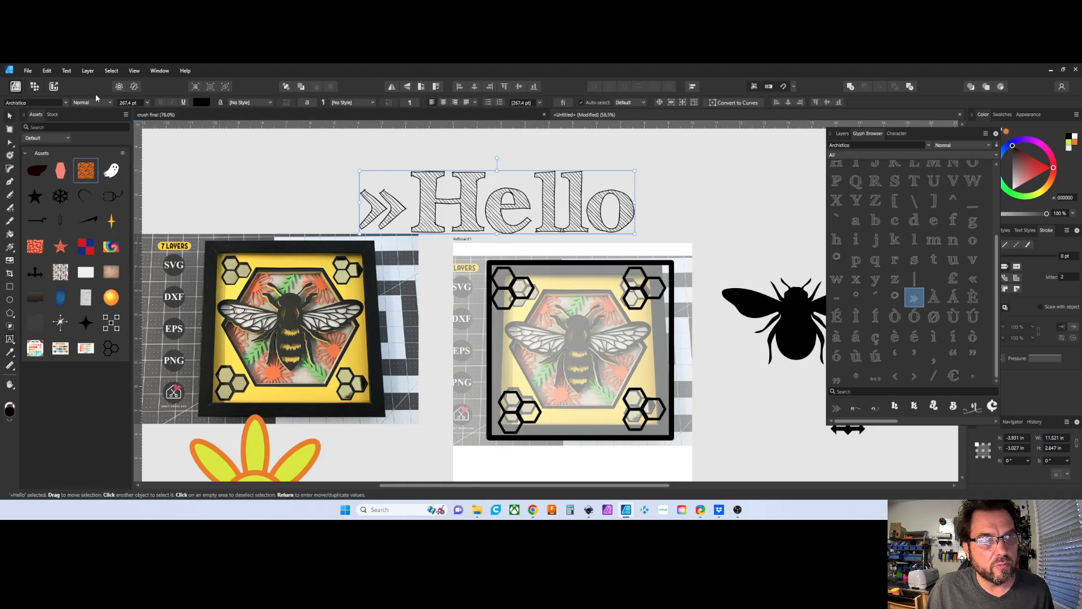
Convert the »Hello text to curves and isolate the H for node editing.
click(728, 103)
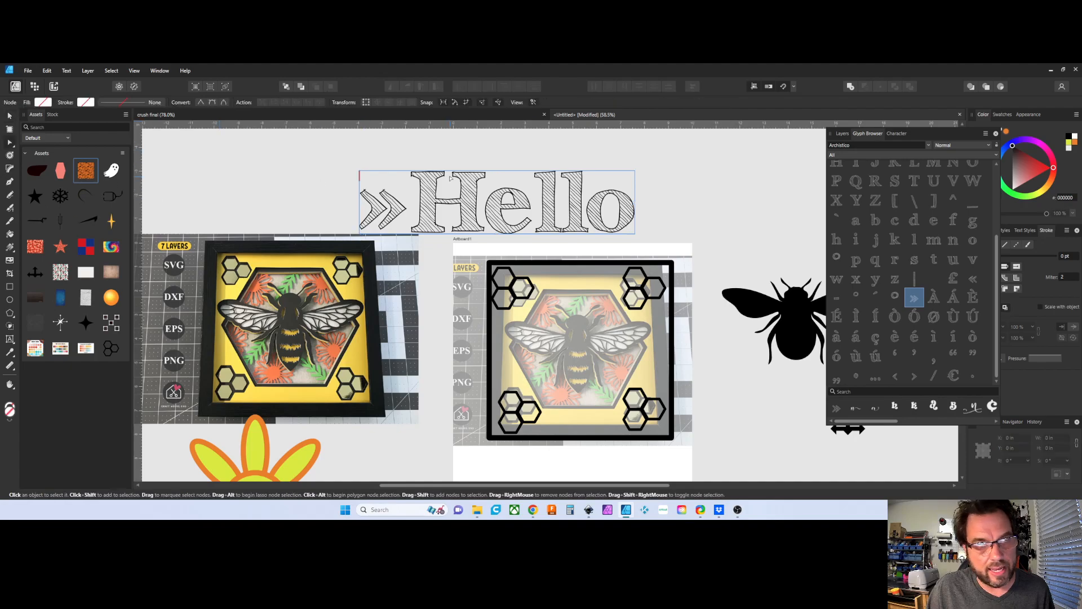
scroll(457, 190, up, 5)
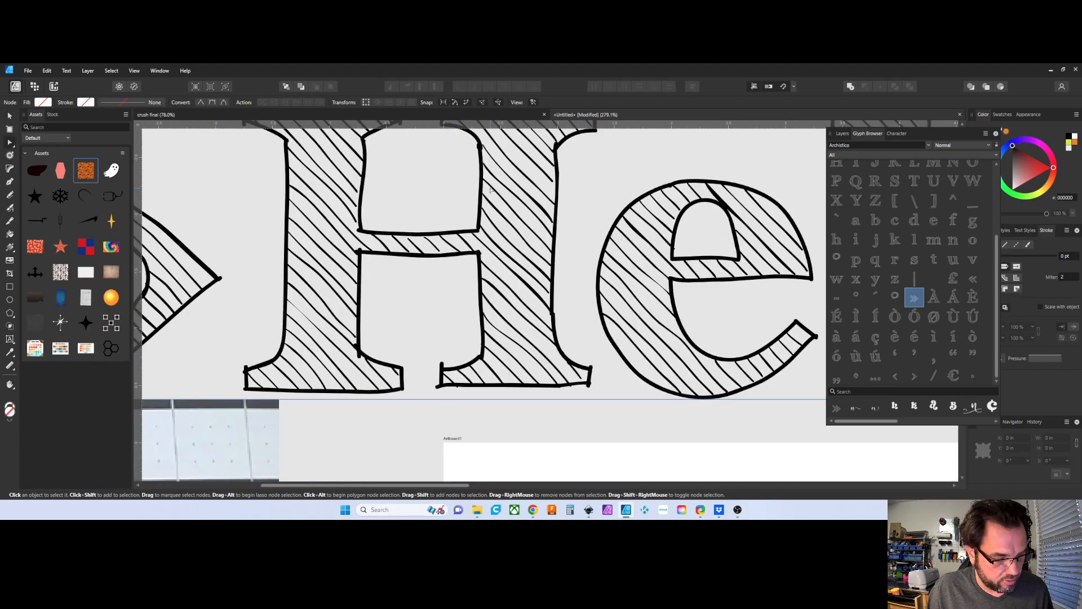
key(v)
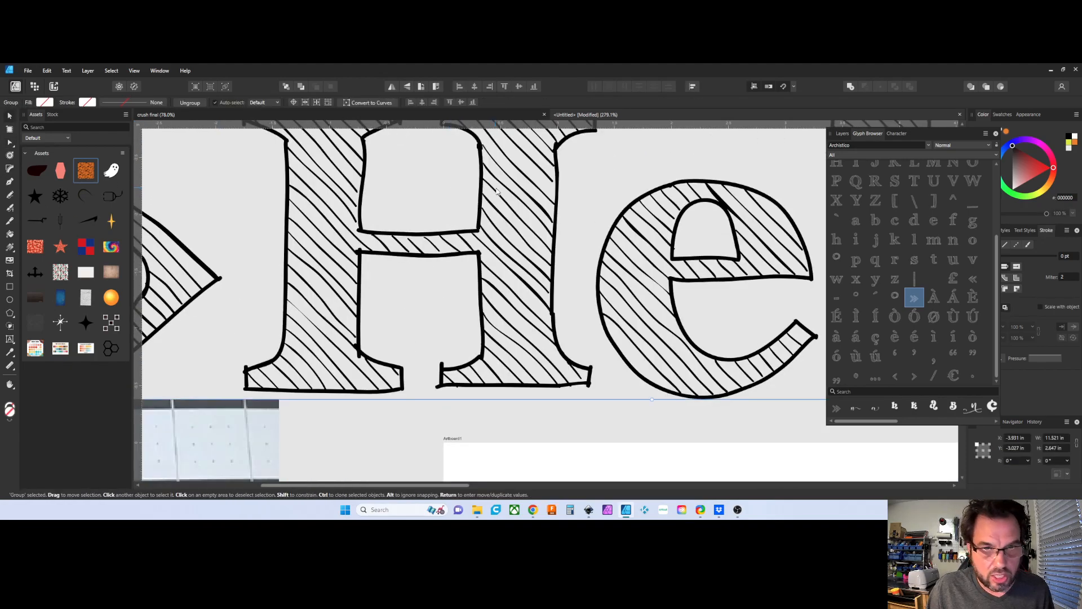
double_click(449, 236)
key(a)
scroll(441, 232, up, 4)
click(405, 225)
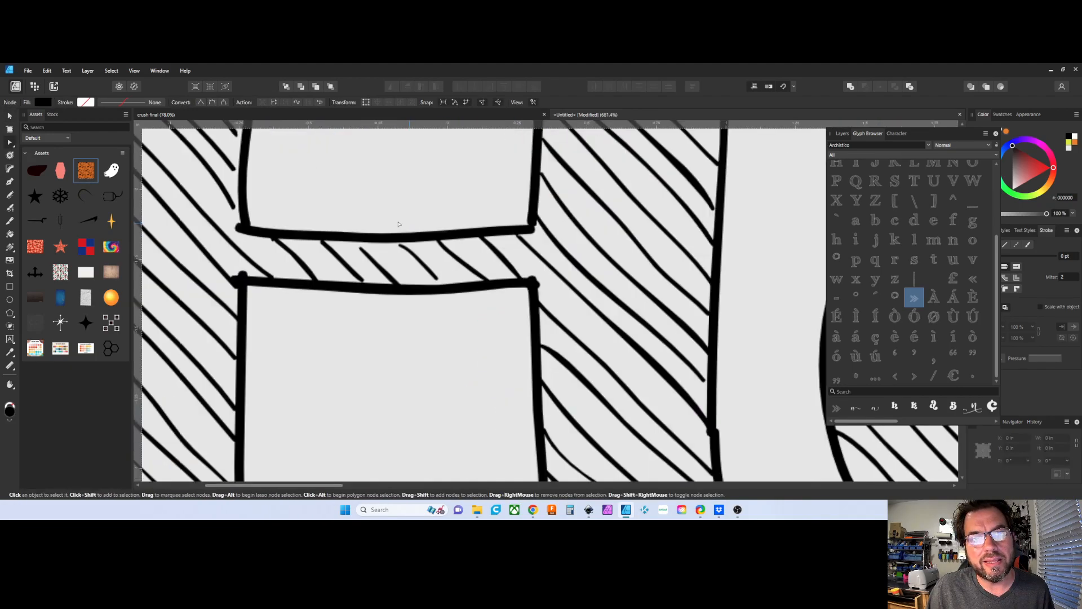
Nudge a node on the upper edge of the H's left serif, and deselect the lettering.
scroll(404, 225, up, 3)
click(393, 248)
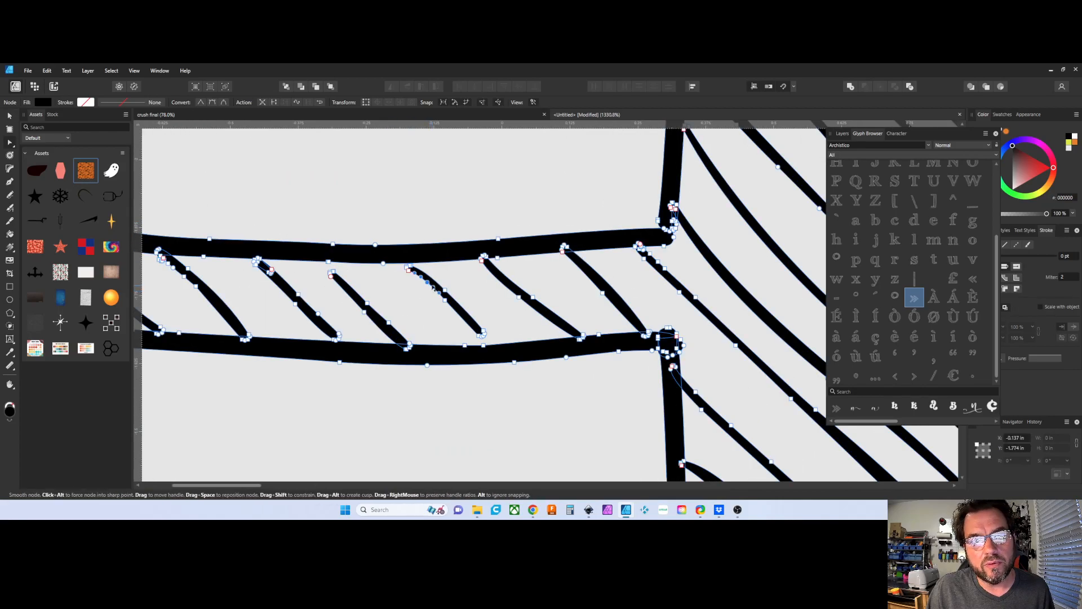
scroll(433, 288, down, 8)
scroll(549, 261, up, 3)
scroll(506, 233, up, 5)
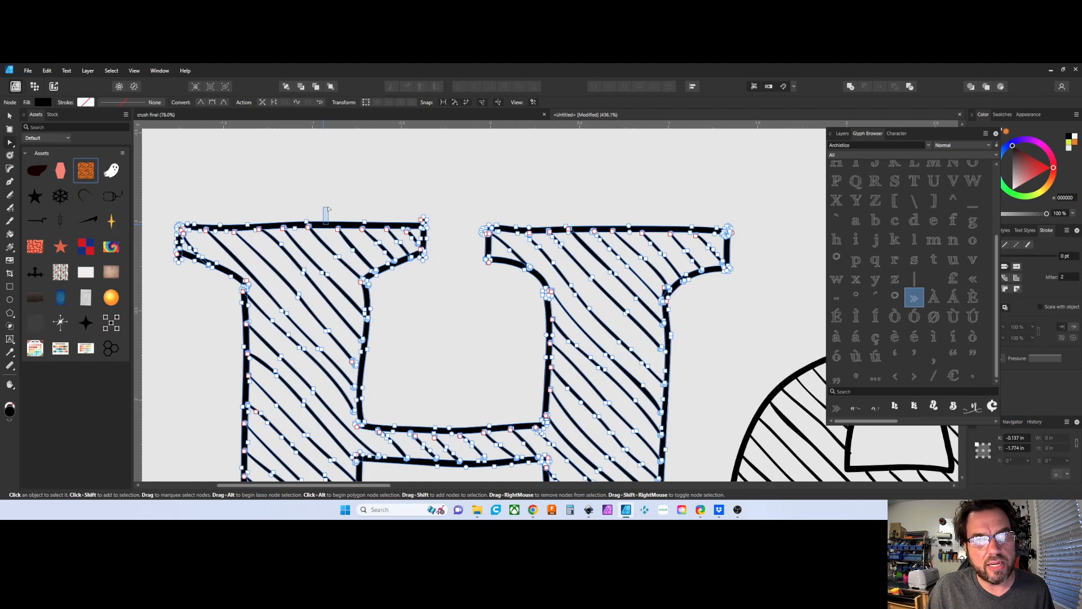
mouse_move(326, 225)
mouse_down()
mouse_move(336, 199)
mouse_move(318, 224)
mouse_up()
scroll(442, 265, down, 6)
scroll(441, 265, down, 6)
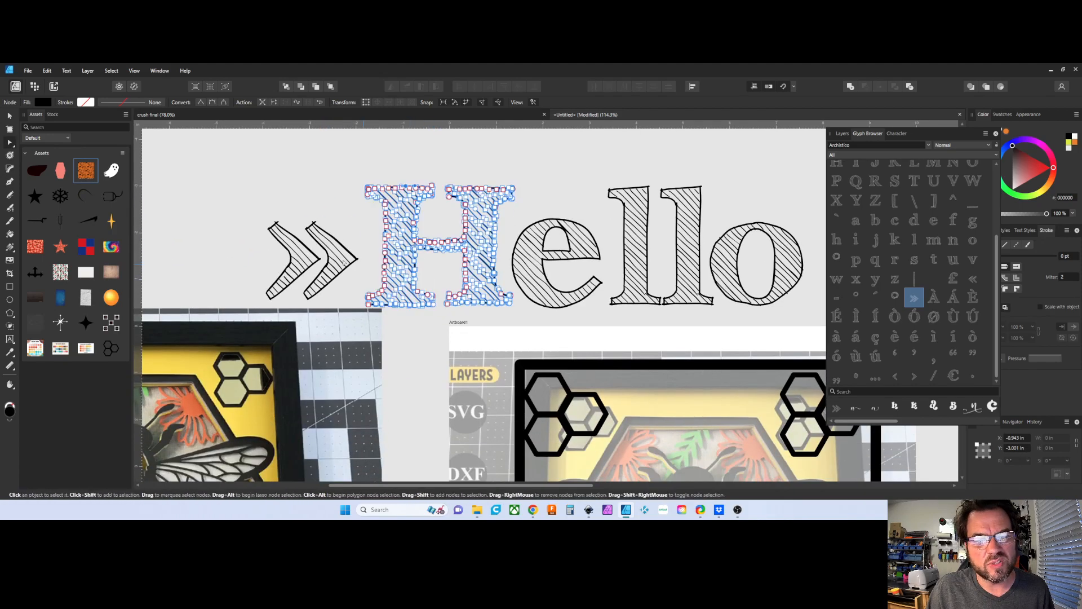
click(9, 116)
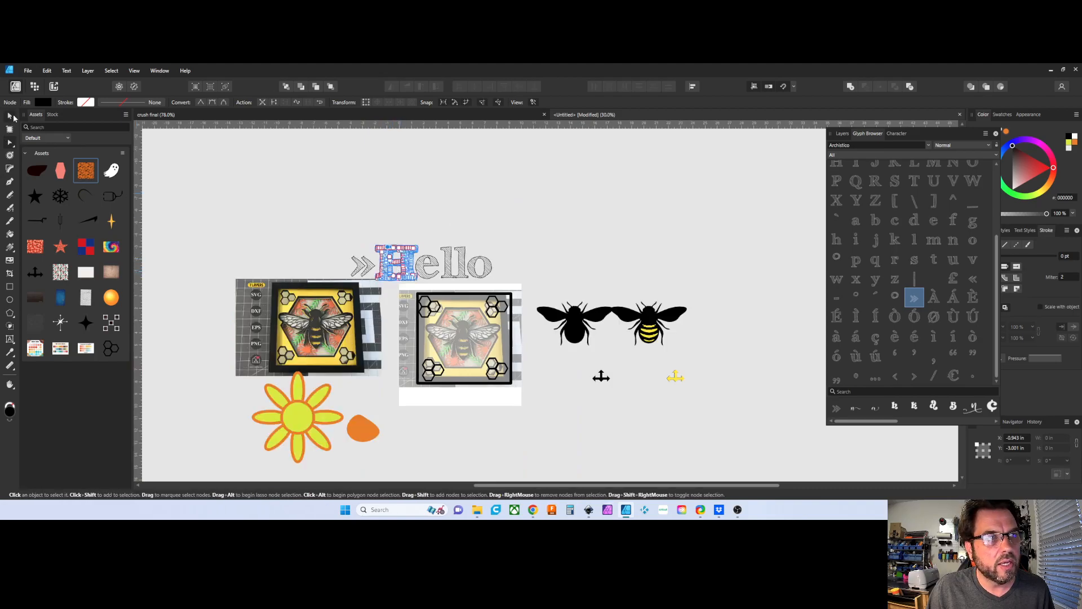
click(341, 225)
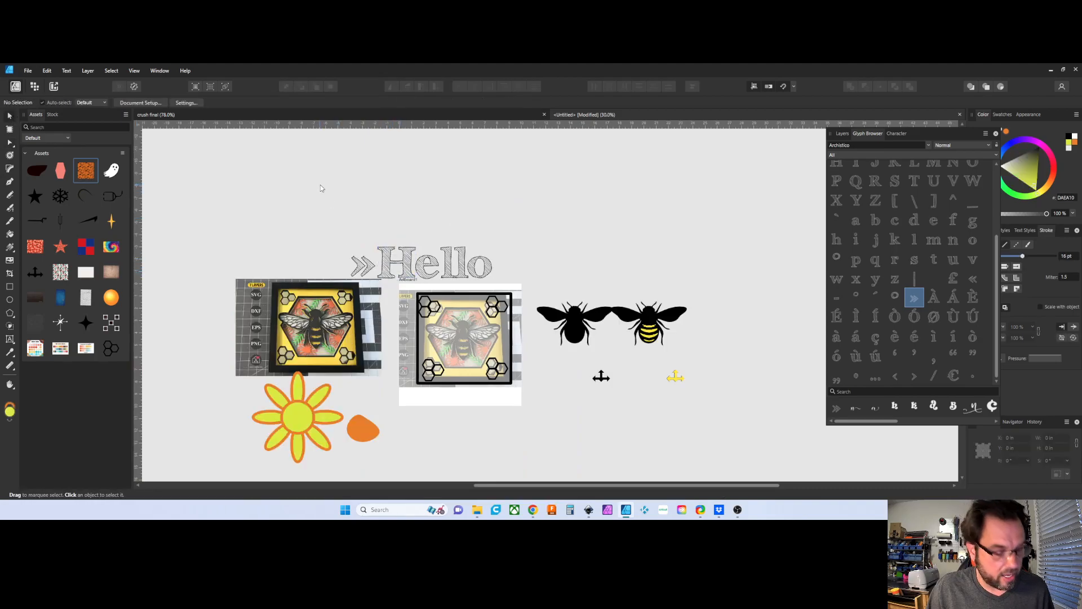
Add the artistic text "yo", about 10.7 in wide, above the »Hello lettering.
click(9, 339)
drag(318, 158, 420, 228)
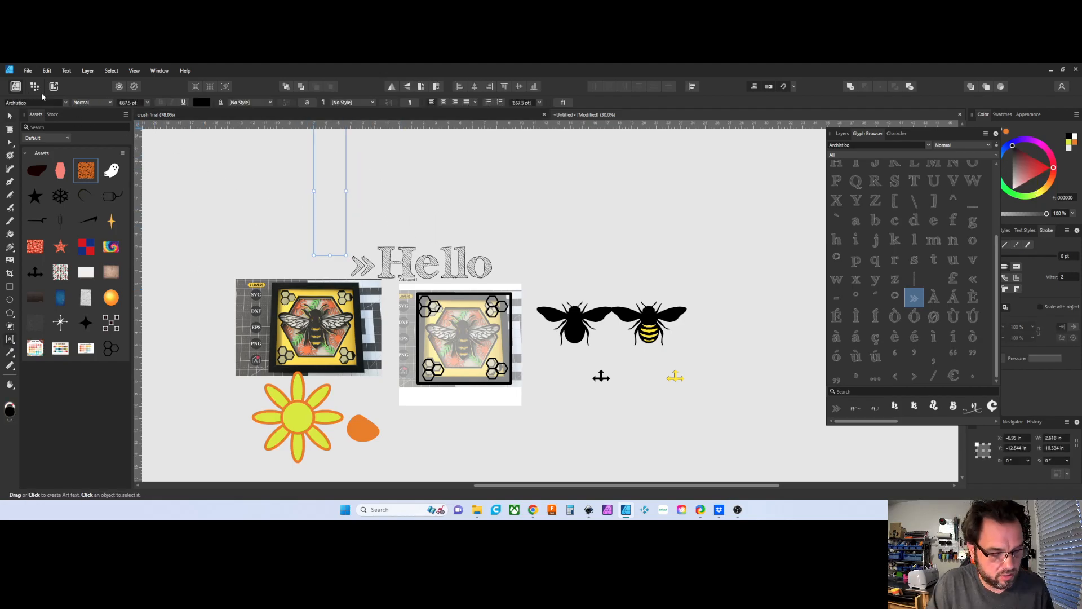
text(yo)
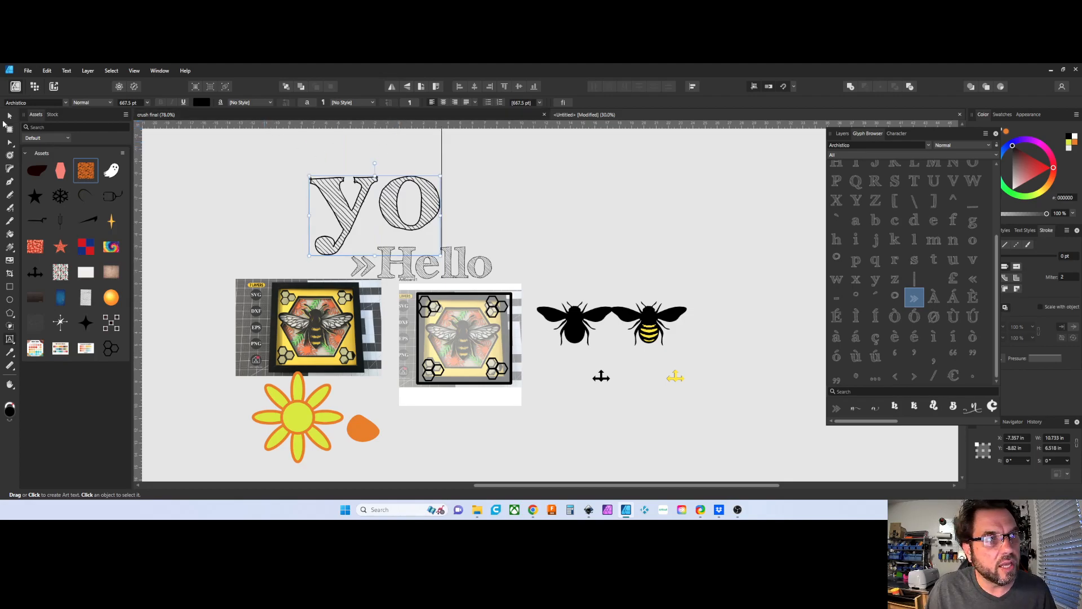
key(Escape)
Change the font of the "yo" text to Arial and keep the text selected.
click(19, 104)
scroll(54, 219, down, 15)
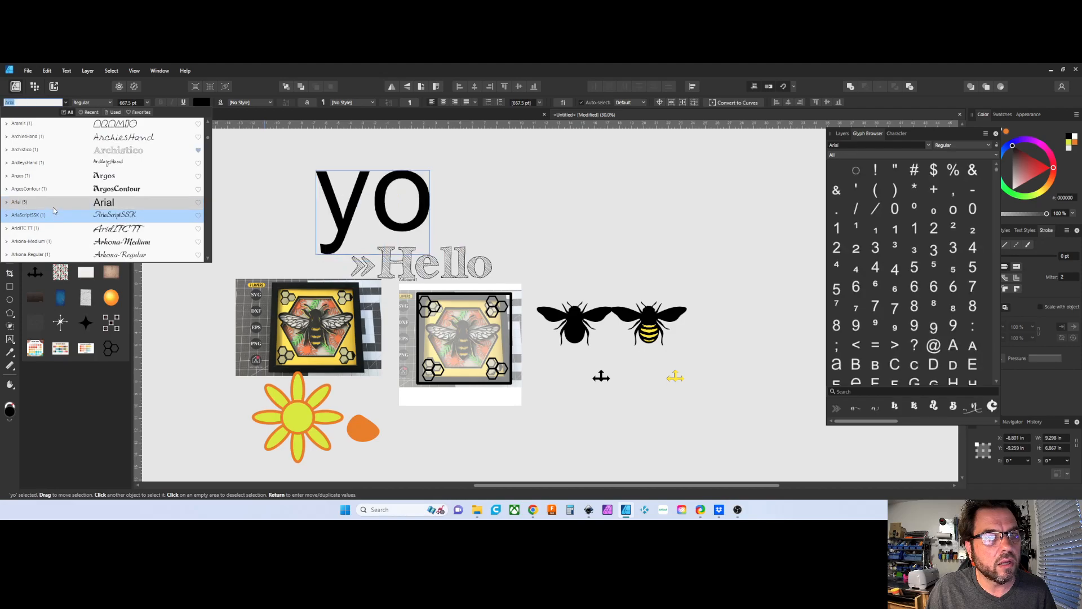
click(55, 207)
scroll(289, 225, up, 2)
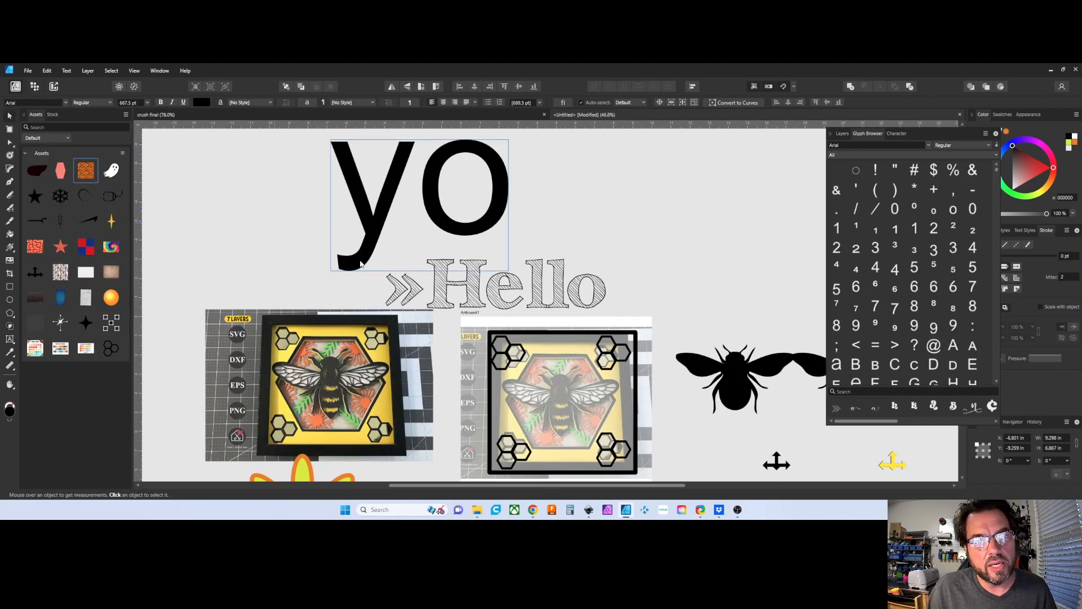
click(360, 253)
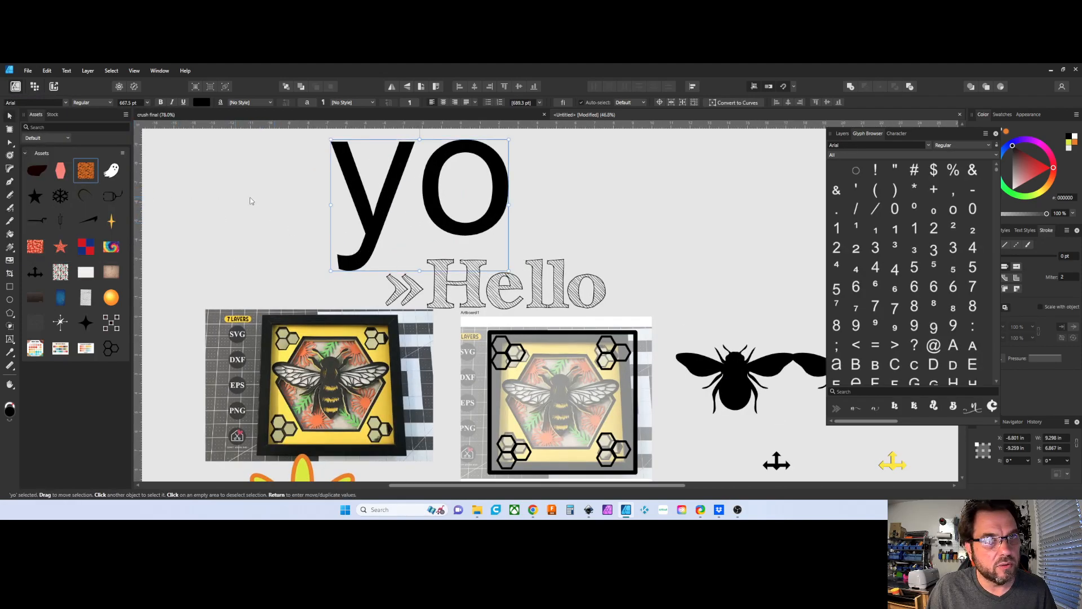
Convert the "yo" text to curves and draw a rectangle about 5.3 in wide over the tail of the y.
click(732, 103)
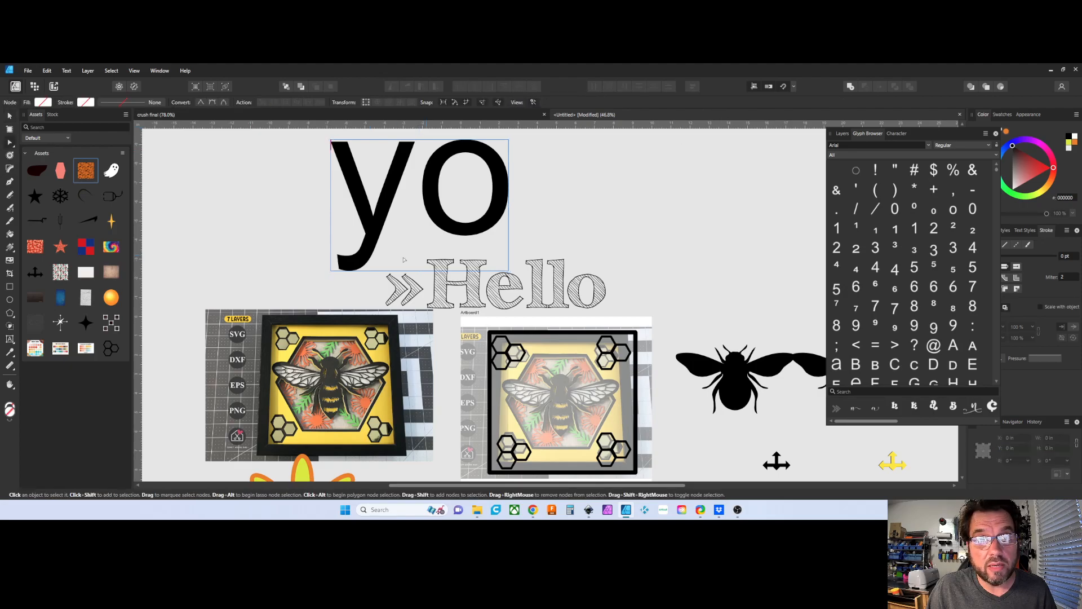
scroll(370, 273, up, 3)
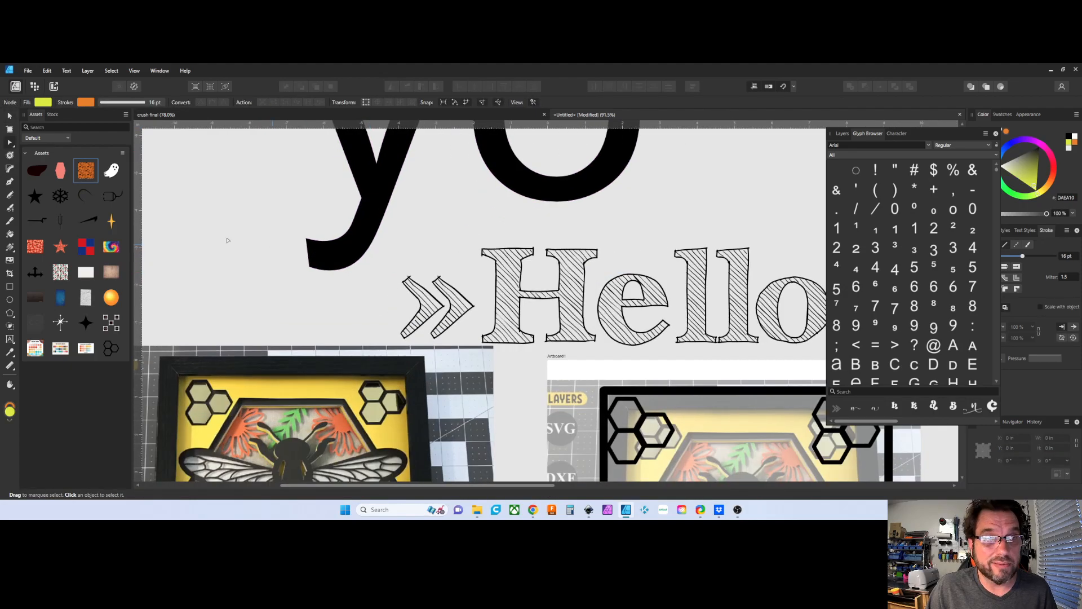
click(9, 287)
drag(226, 222, 429, 282)
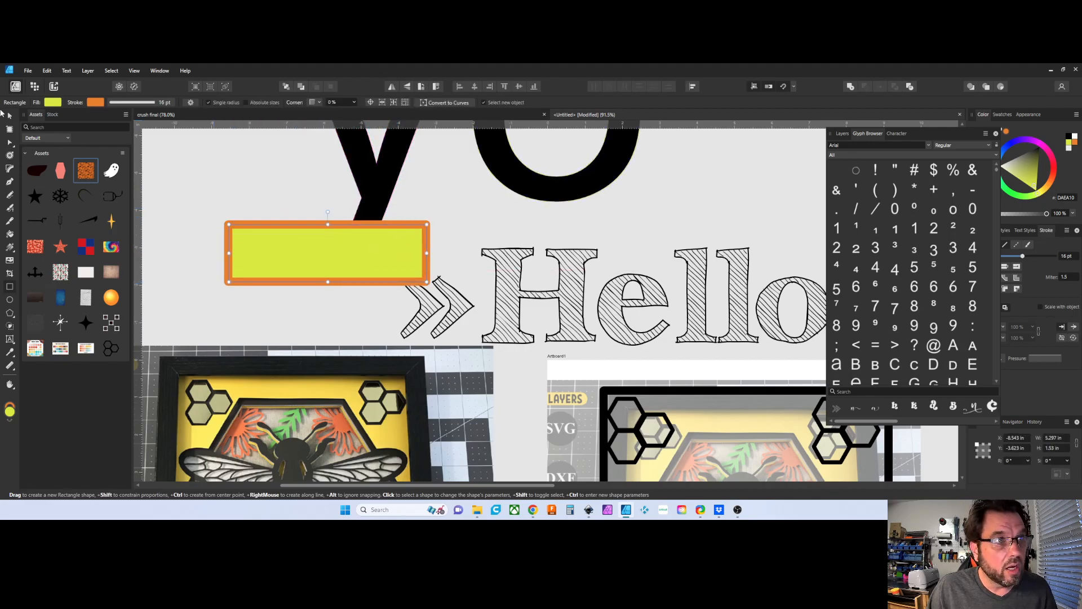
Subtract the rectangle from the "yo" curves to cut off the curved tail of the y.
click(9, 117)
shift+click(377, 195)
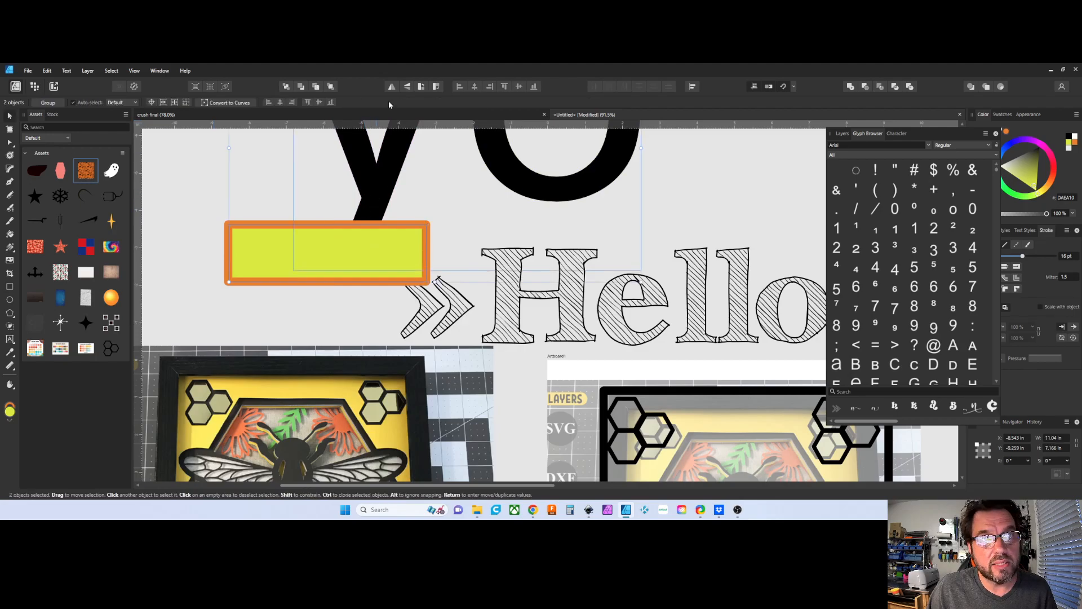
click(866, 86)
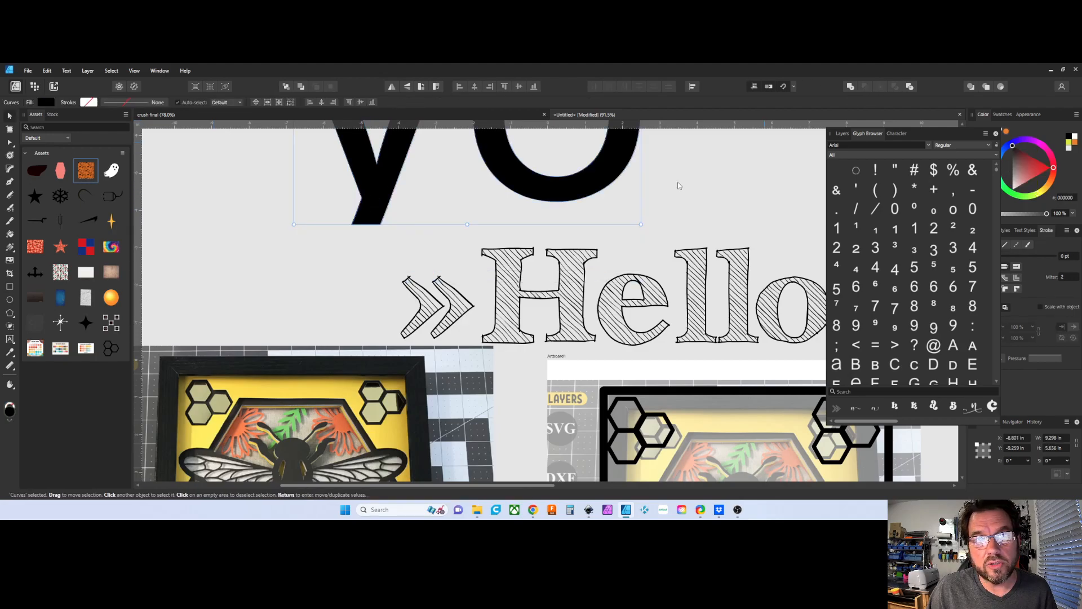
scroll(378, 313, up, 3)
scroll(378, 312, down, 1)
scroll(382, 313, down, 5)
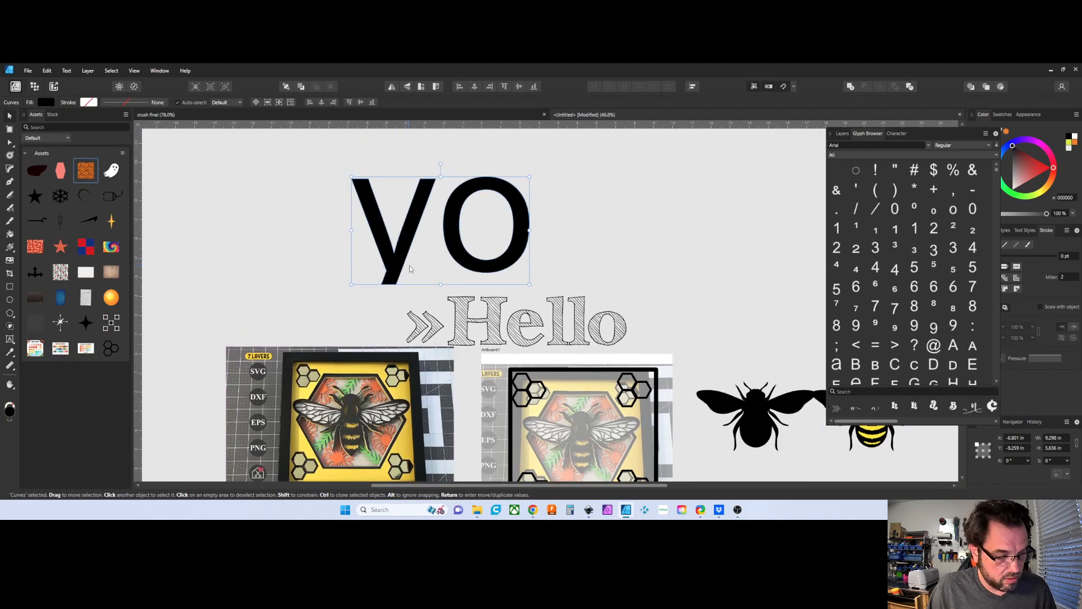
Move the nodes at the y's cut end down and slightly outward along the stroke to lengthen its leg, and deselect the curves.
double_click(401, 246)
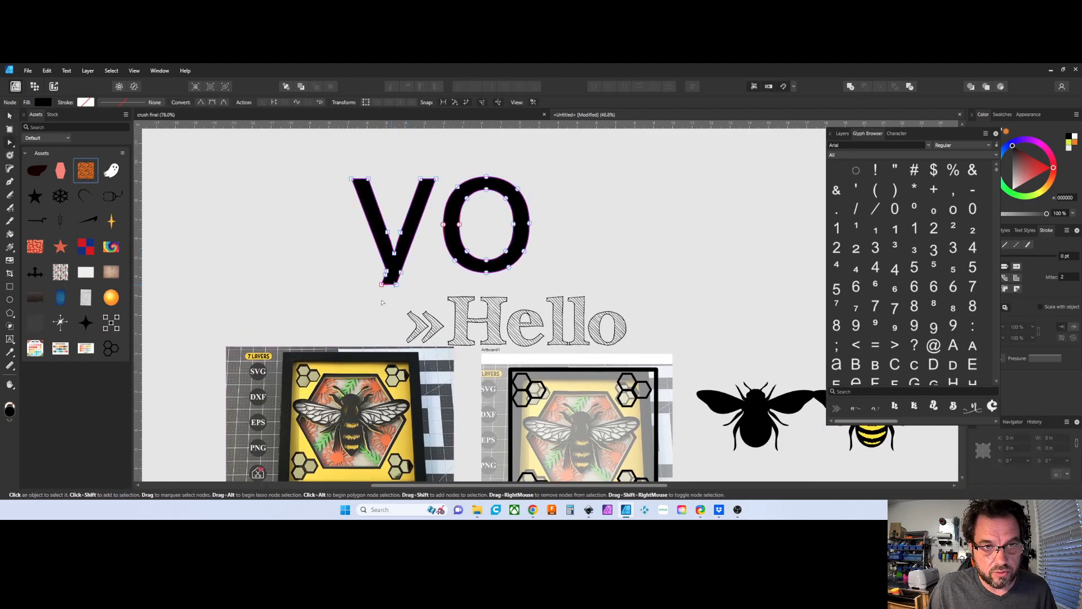
scroll(394, 245, up, 5)
drag(375, 244, 394, 314)
click(466, 265)
scroll(529, 278, up, 4)
scroll(546, 280, down, 6)
scroll(451, 290, up, 3)
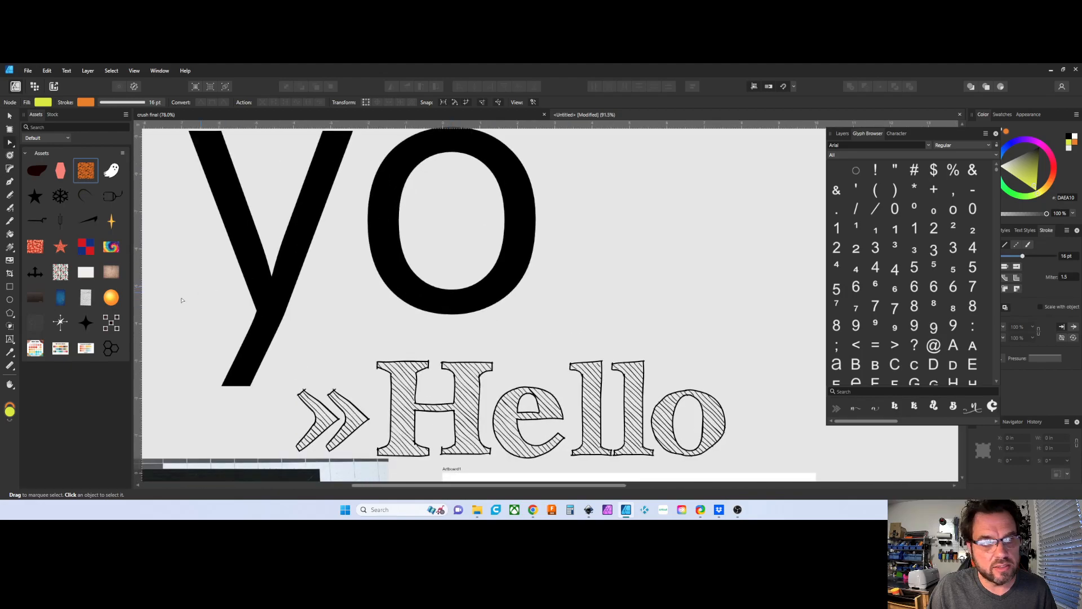
Place the black four-pointed star asset, about 2.7 in wide, in the lower part of the o's opening and unite it with the "yo" curves.
click(84, 323)
drag(84, 325, 460, 273)
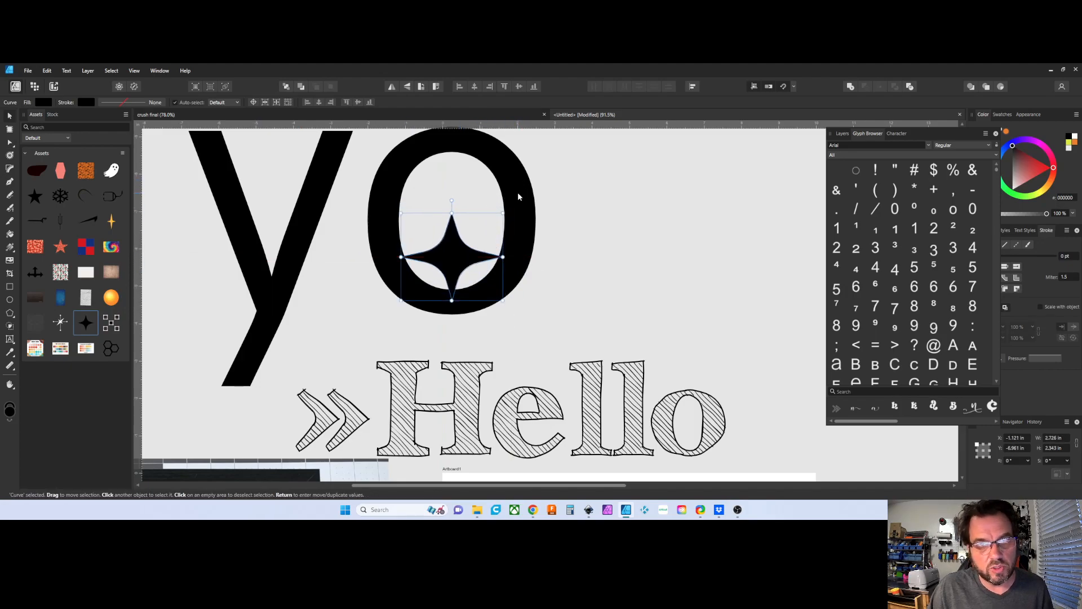
shift+click(517, 191)
click(852, 88)
click(631, 258)
scroll(584, 259, down, 3)
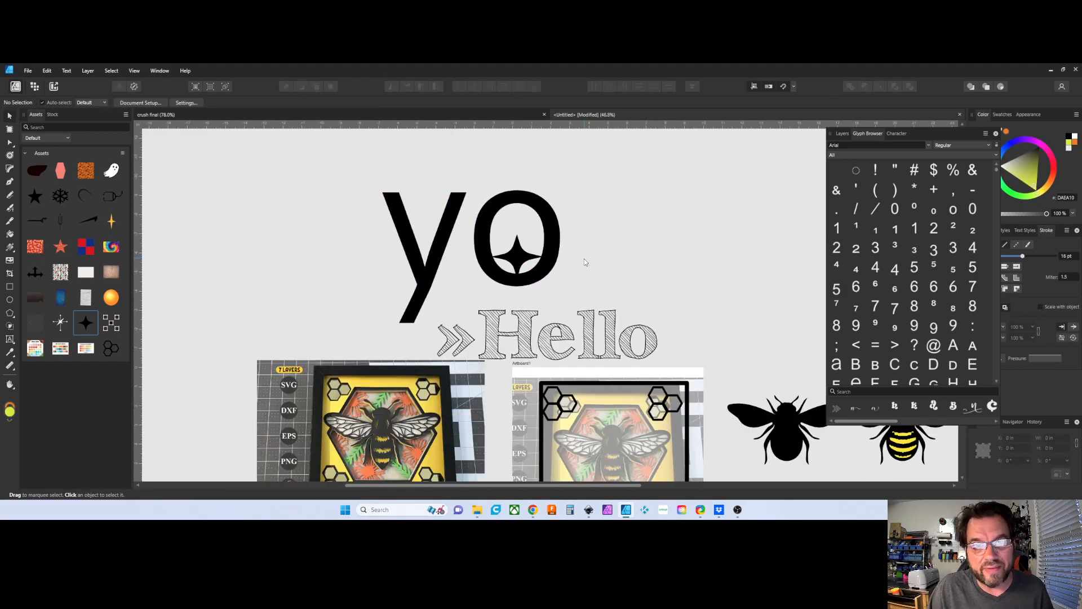
Move the combined "yo" and star shape left into the empty area beside the »Hello lettering.
click(543, 279)
scroll(543, 276, down, 3)
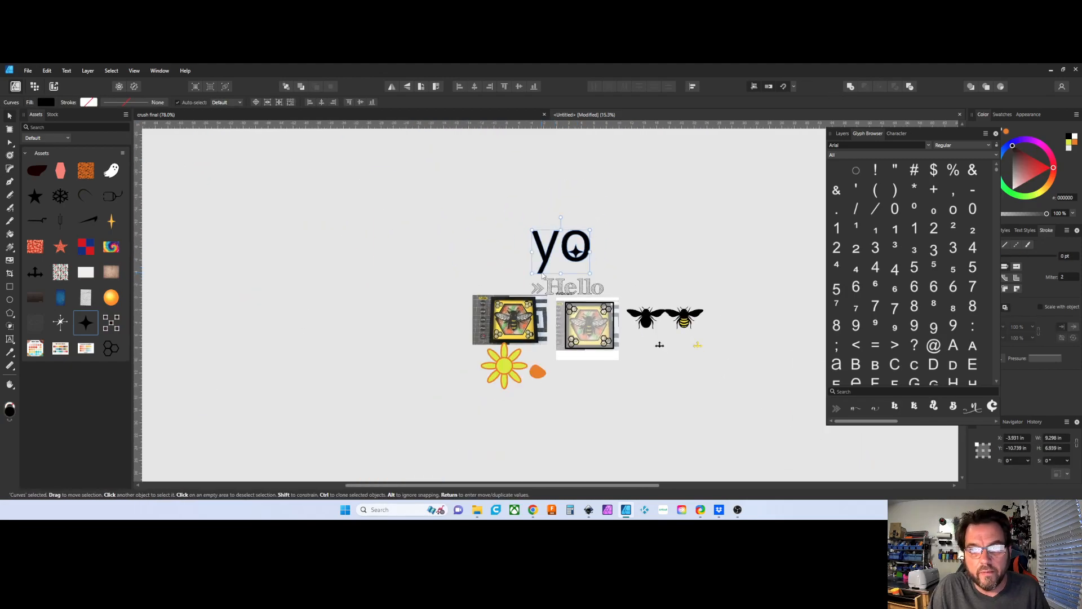
mouse_move(572, 257)
mouse_down()
mouse_move(472, 248)
mouse_move(471, 258)
mouse_up()
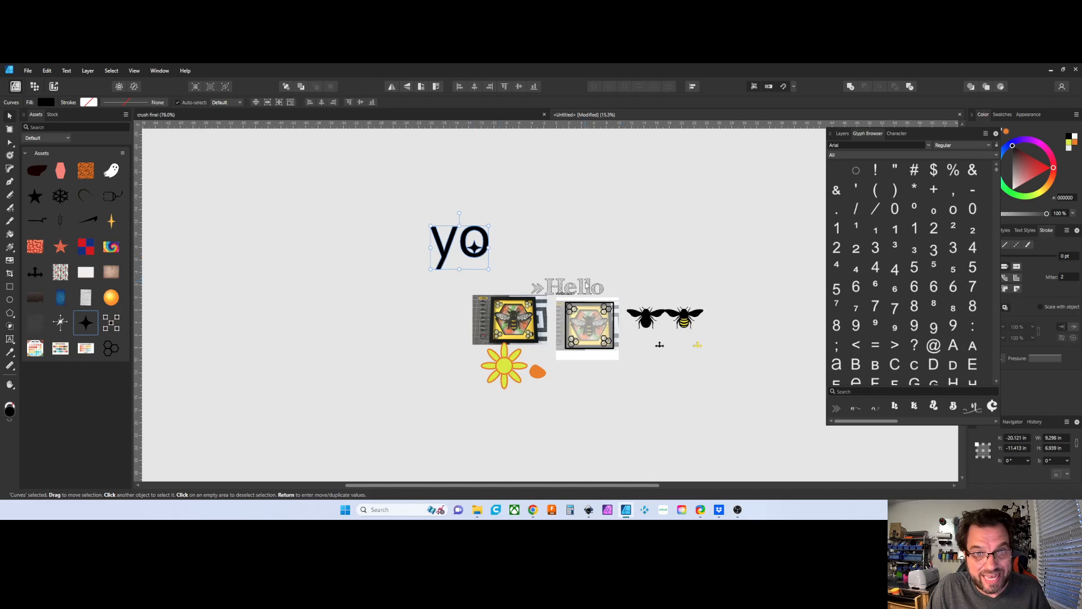
scroll(471, 248, up, 2)
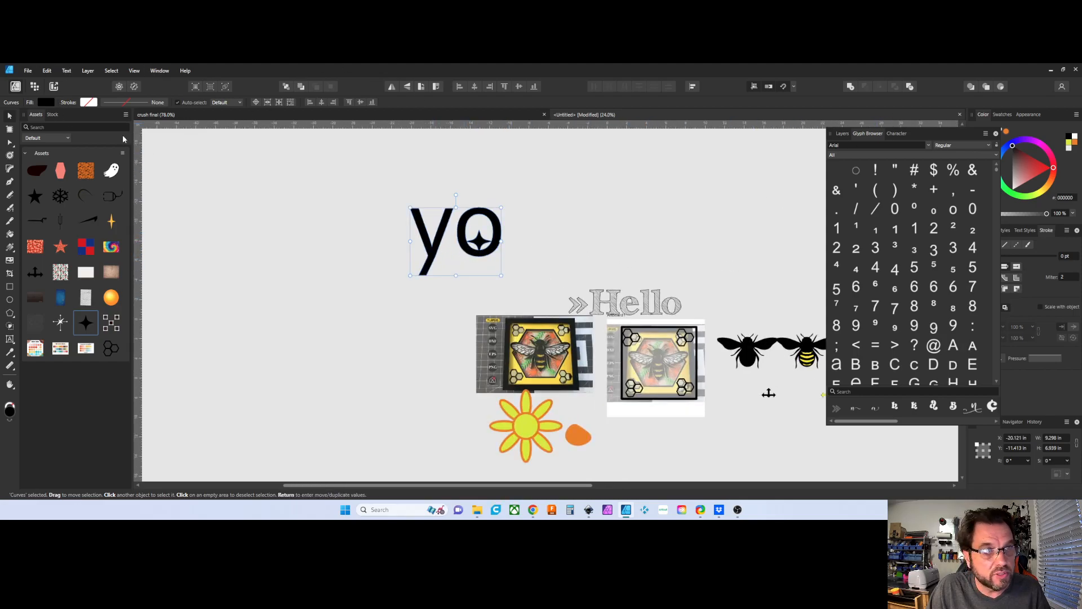
Set up an SVG export of the selection only at document resolution, proceed to the save dialog, and cancel without saving.
click(29, 71)
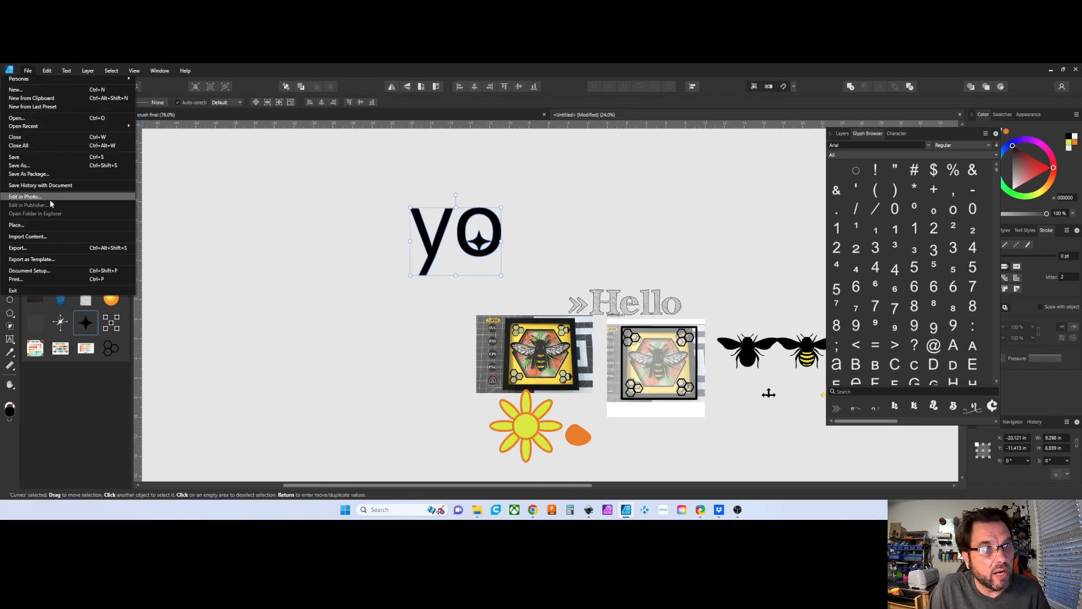
click(34, 248)
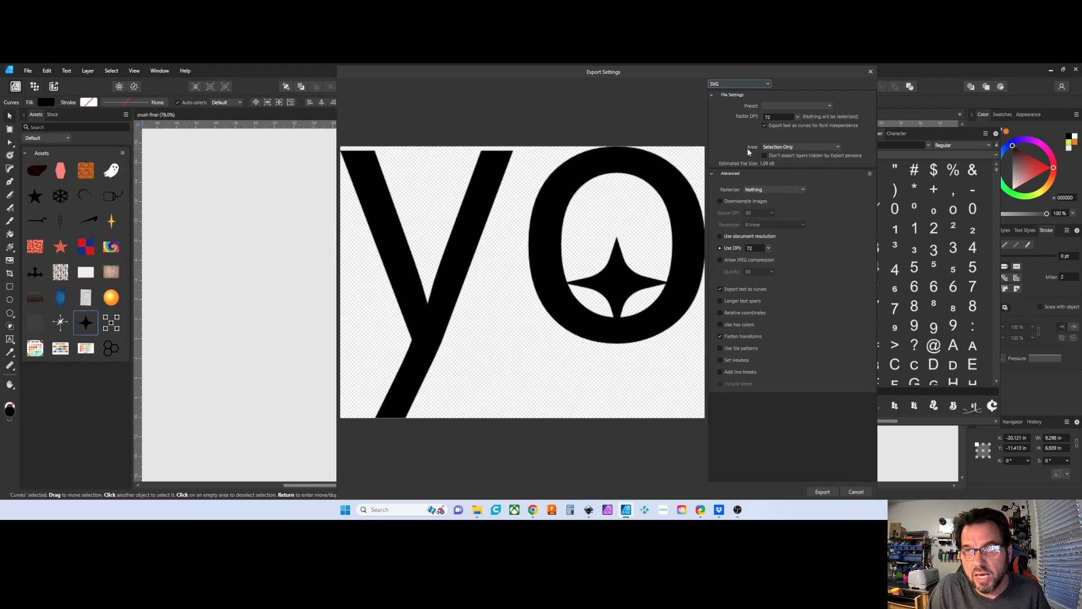
click(870, 174)
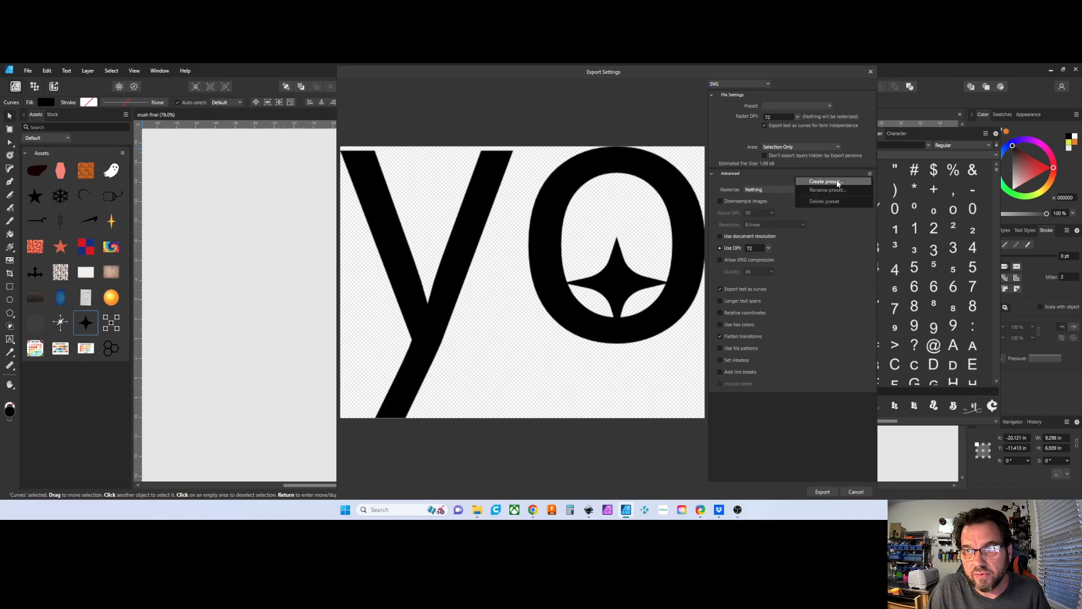
click(840, 231)
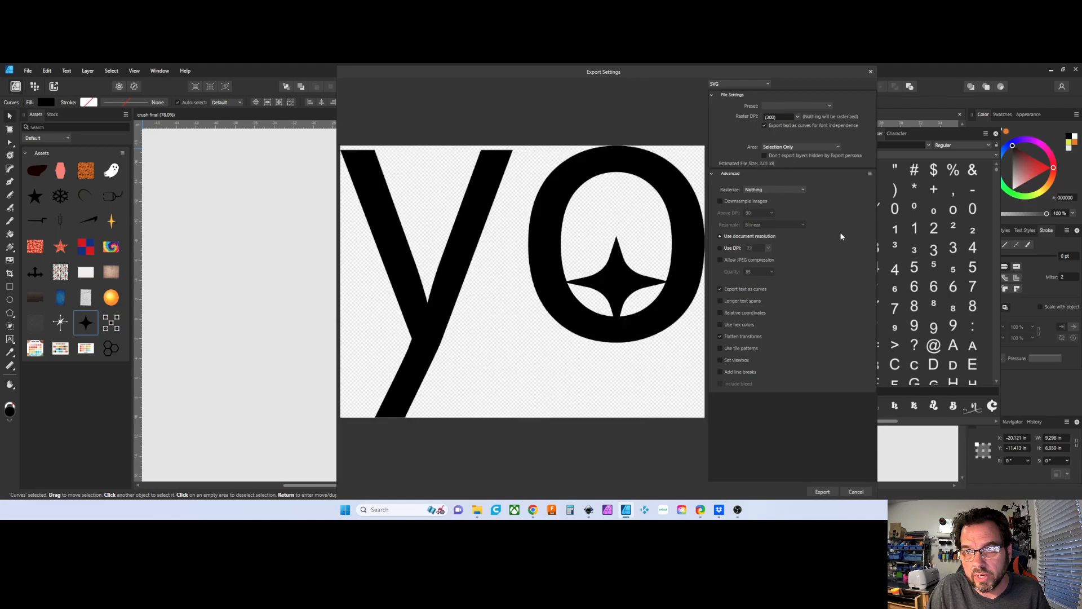
click(822, 492)
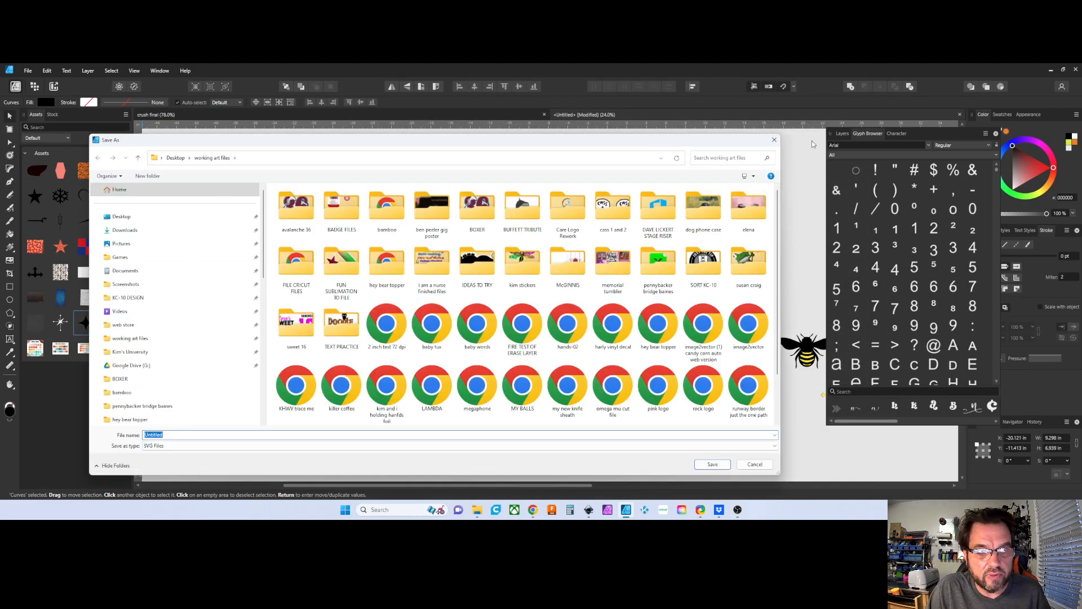
click(774, 140)
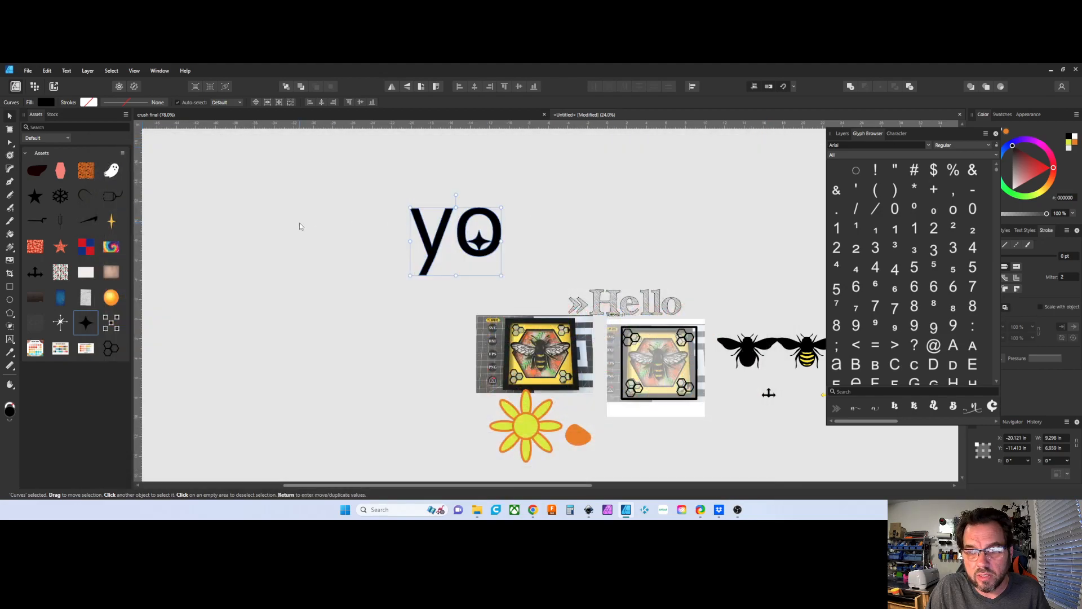
scroll(427, 365, down, 1)
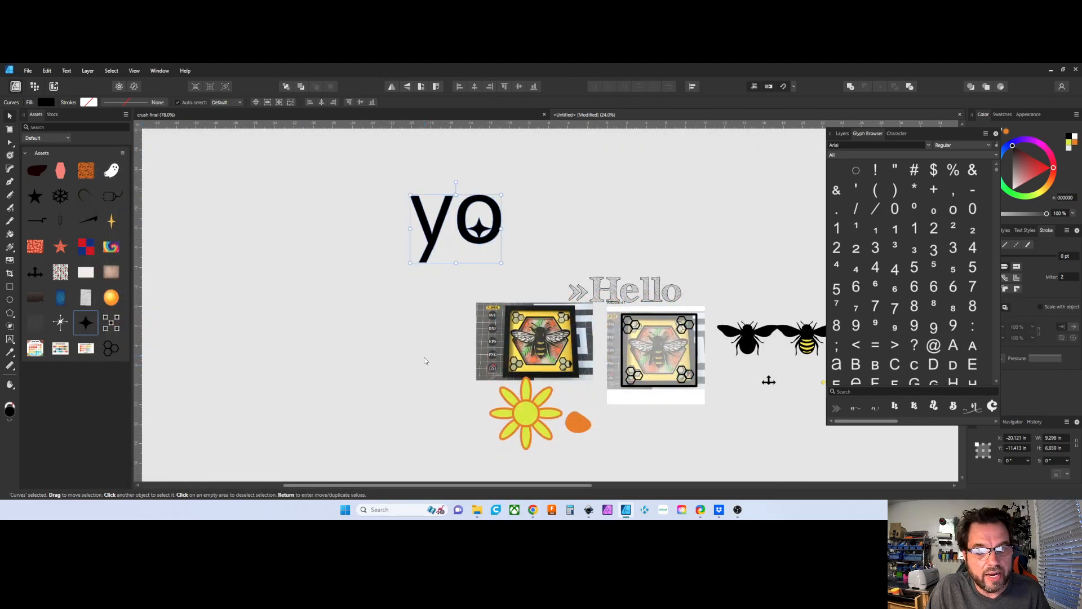
click(737, 510)
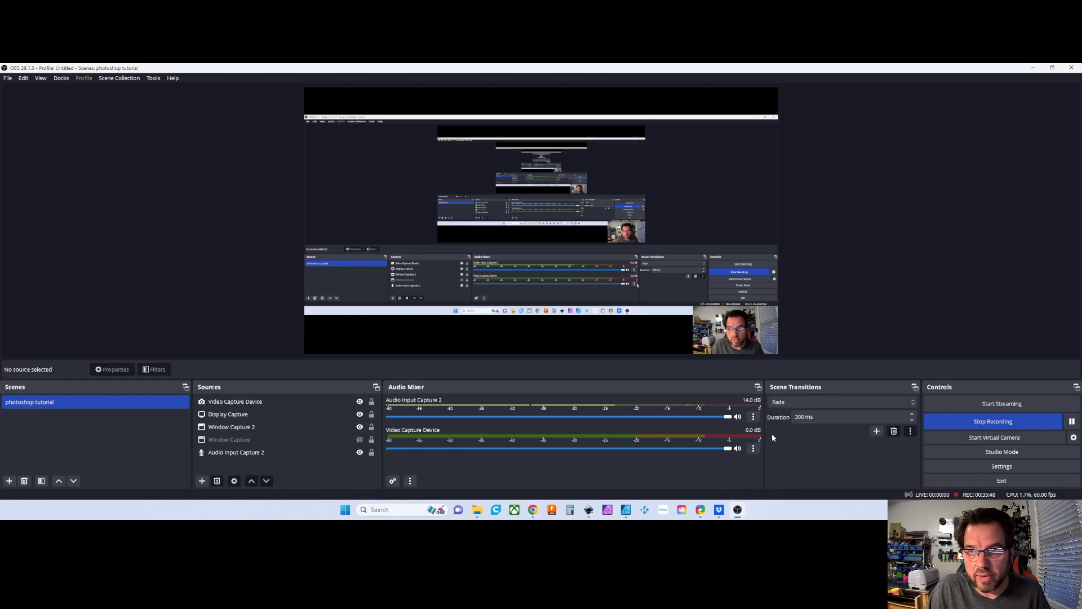